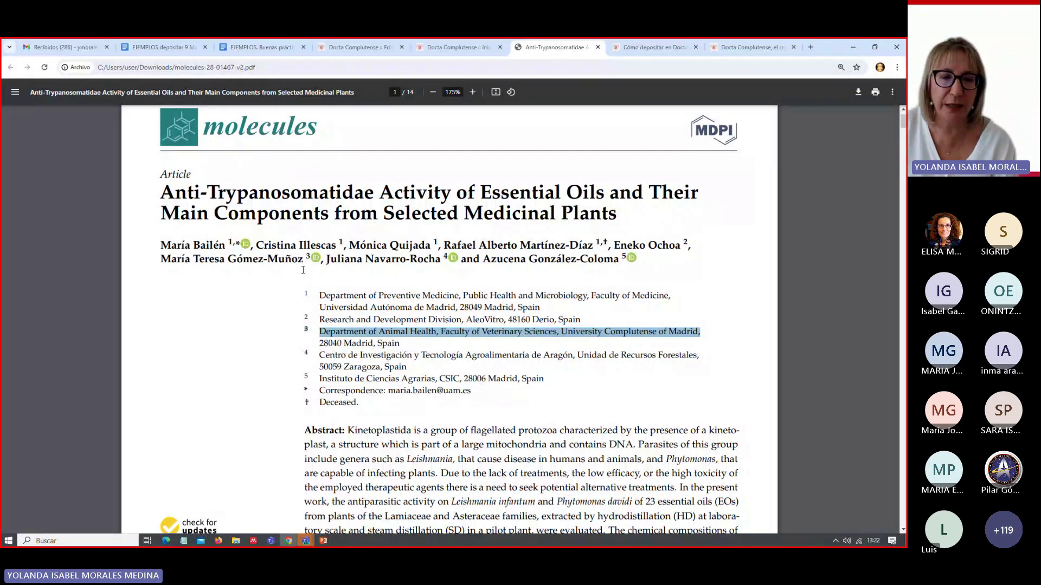
- Examine the article PDF's author list and affiliations to identify the Complutense author's faculty and department
scroll(370, 274, "down", 1)
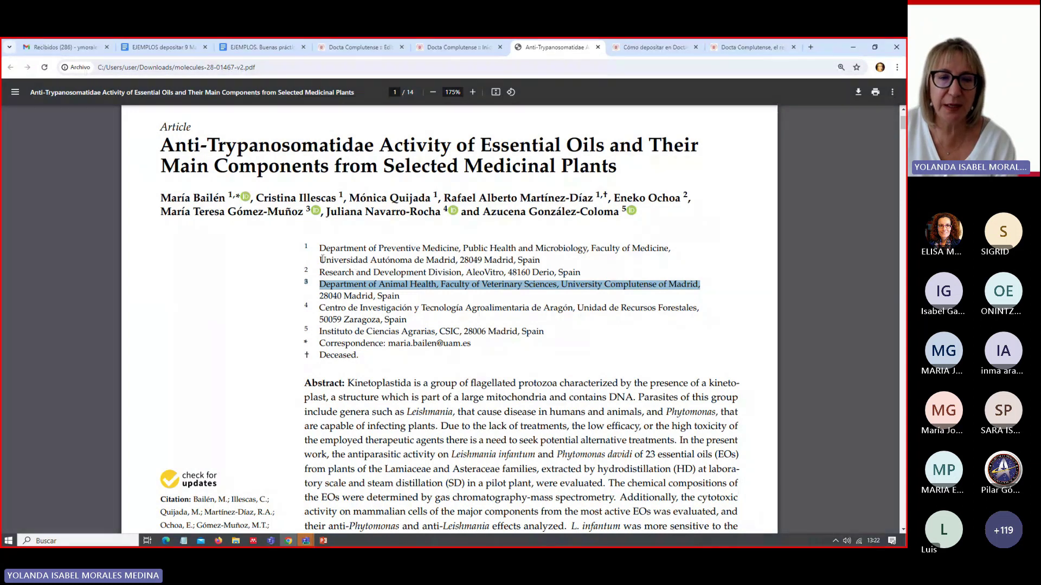
scroll(233, 264, "up", 2)
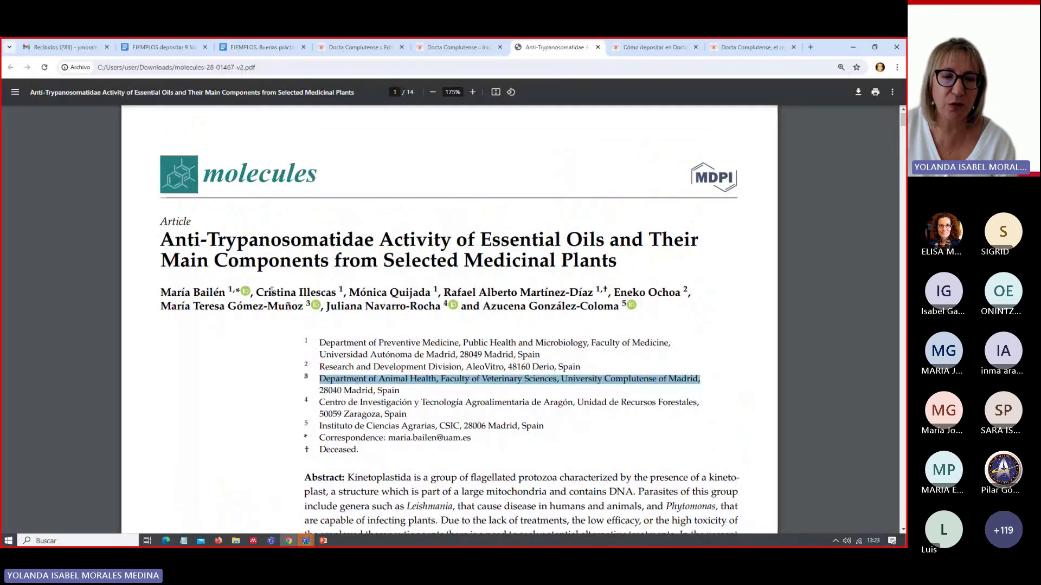
left_click_drag(321, 340, 671, 342)
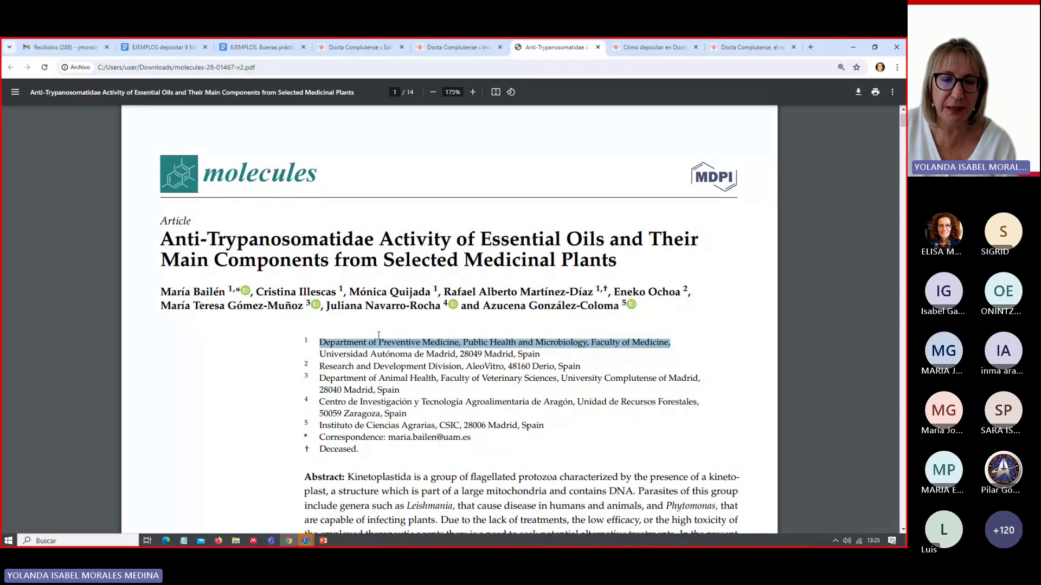
scroll(295, 262, "down", 1)
left_click_drag(164, 262, 302, 263)
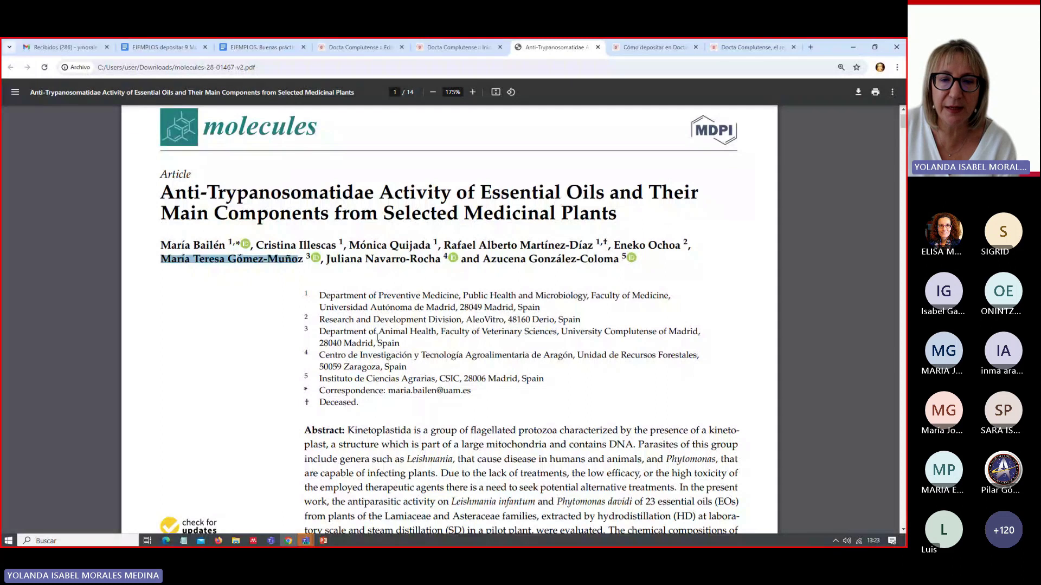
left_click_drag(432, 332, 566, 332)
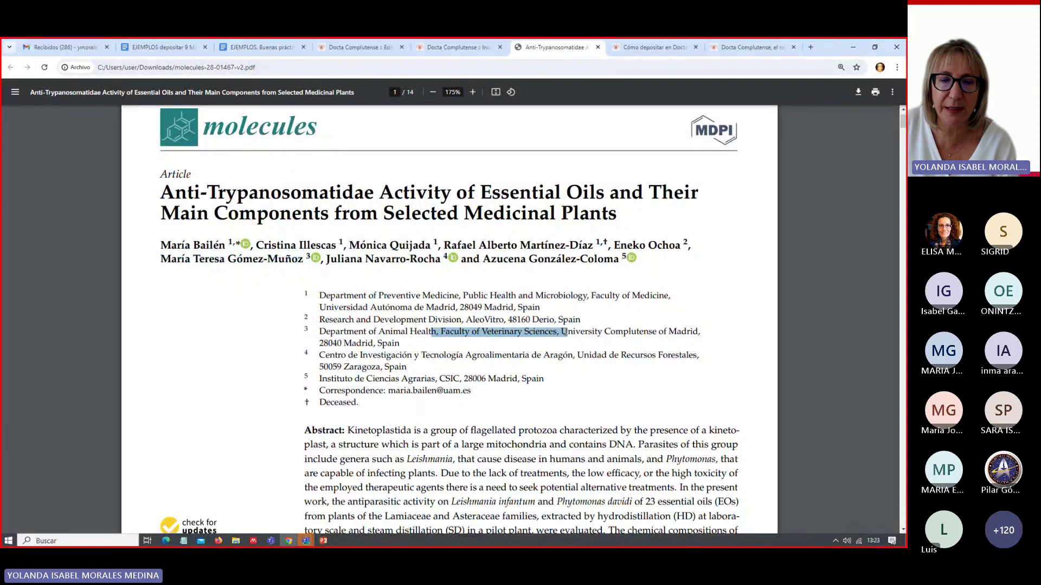
left_click_drag(320, 333, 434, 337)
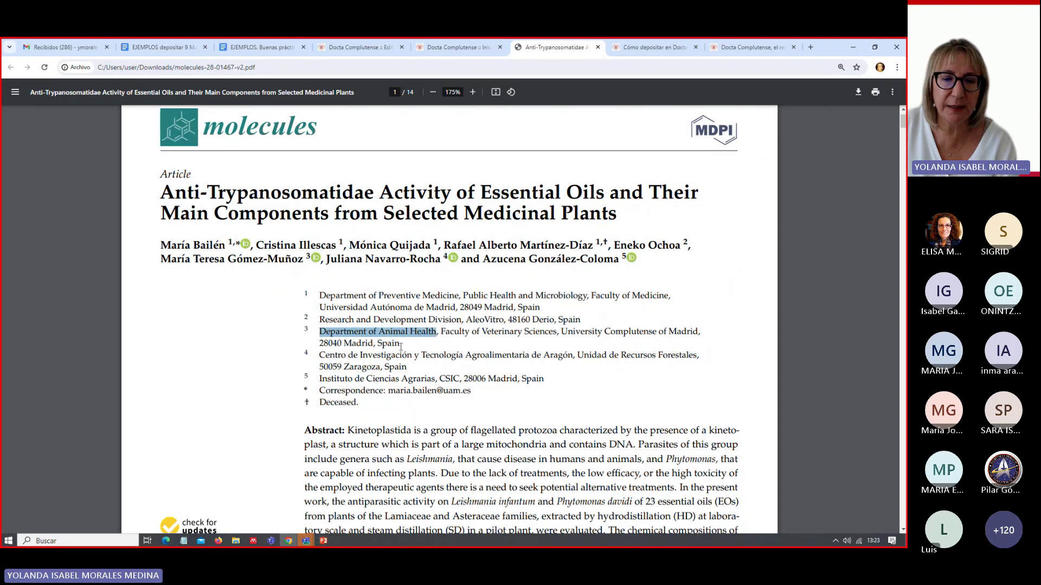
- Return to the Docta Complutense submission form and set Facultad / Instituto to Fac. de Veterinaria
left_click(358, 48)
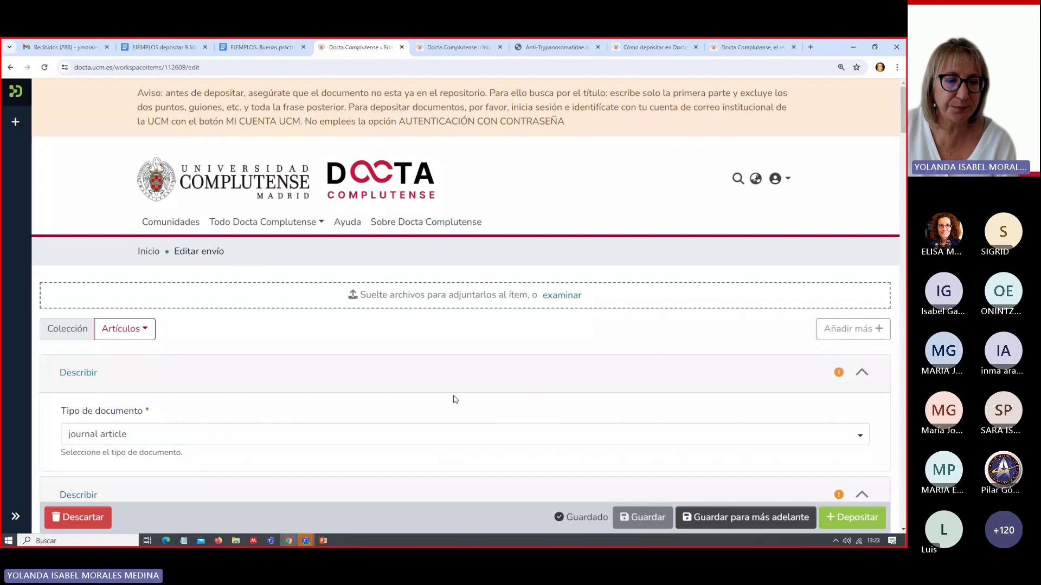
scroll(456, 399, "down", 1)
scroll(458, 374, "down", 4)
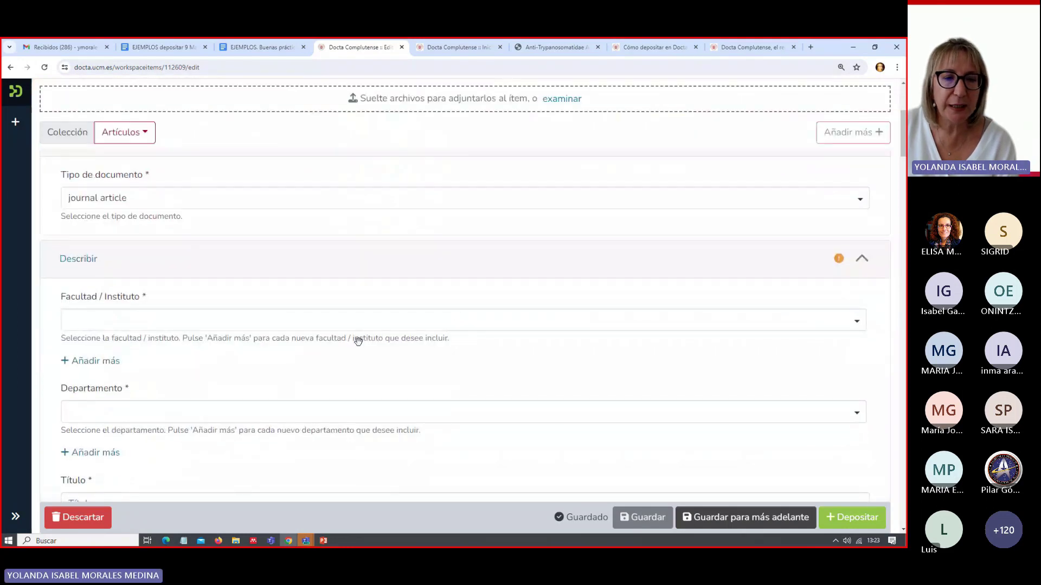
left_click(89, 316)
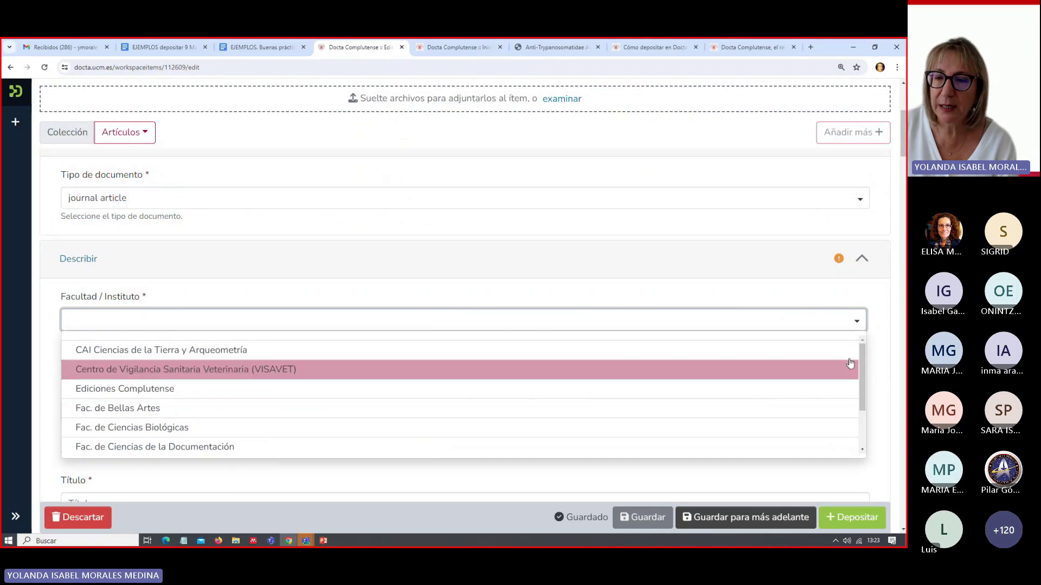
scroll(846, 395, "down", 5)
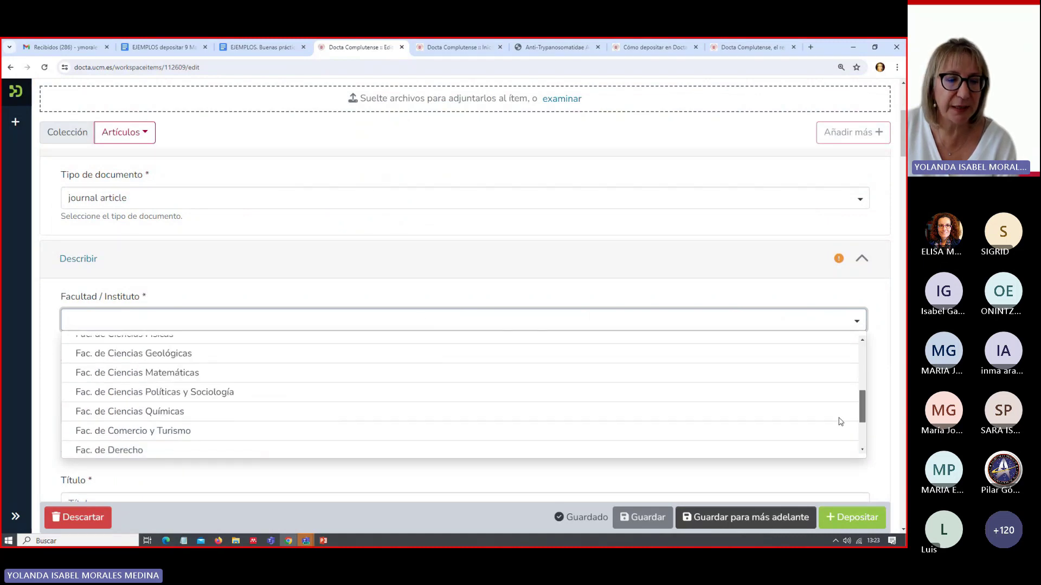
scroll(715, 417, "down", 6)
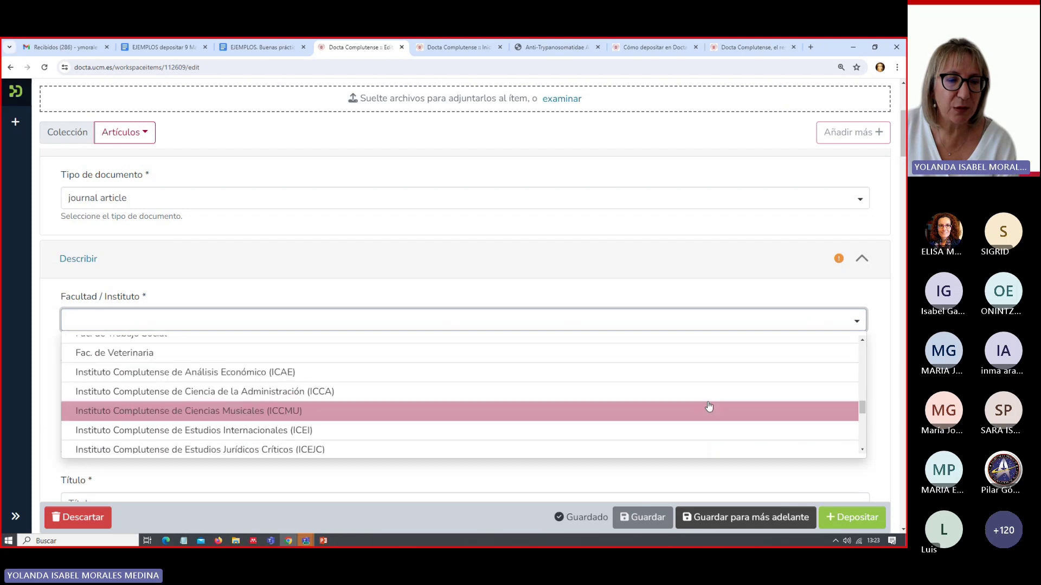
left_click(164, 353)
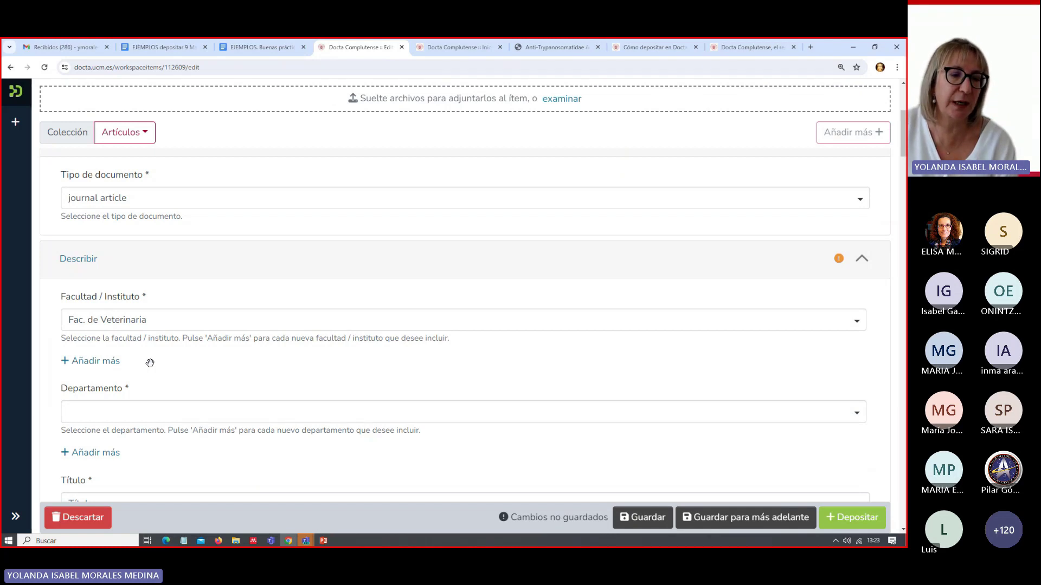
left_click(90, 362)
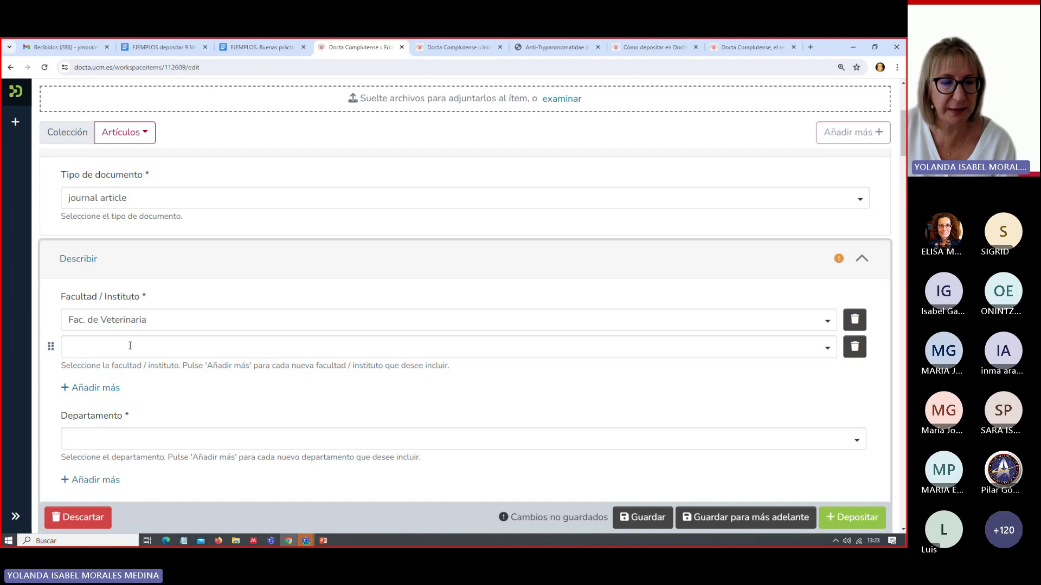
scroll(223, 341, "down", 1)
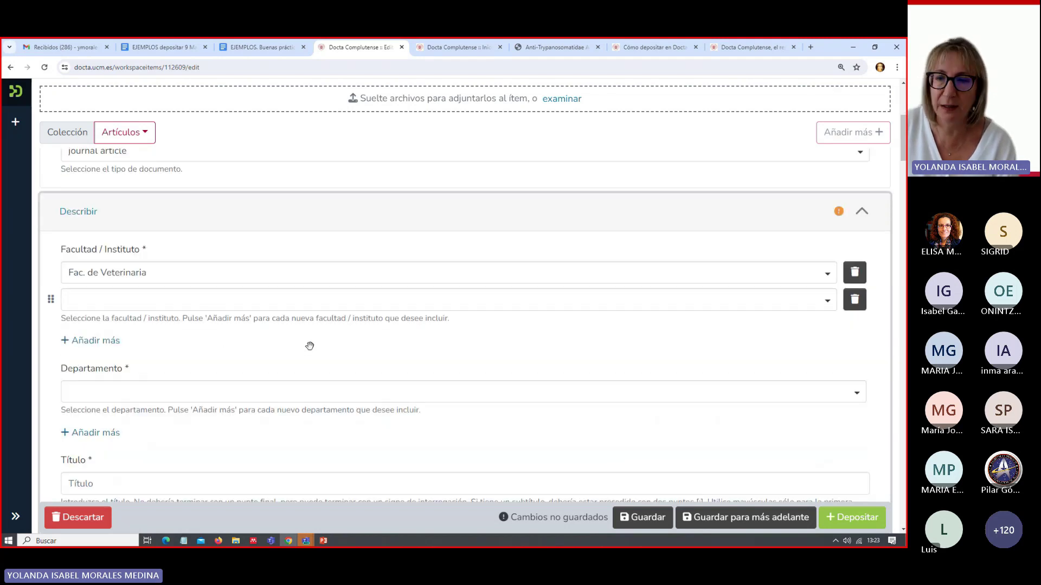
left_click(855, 300)
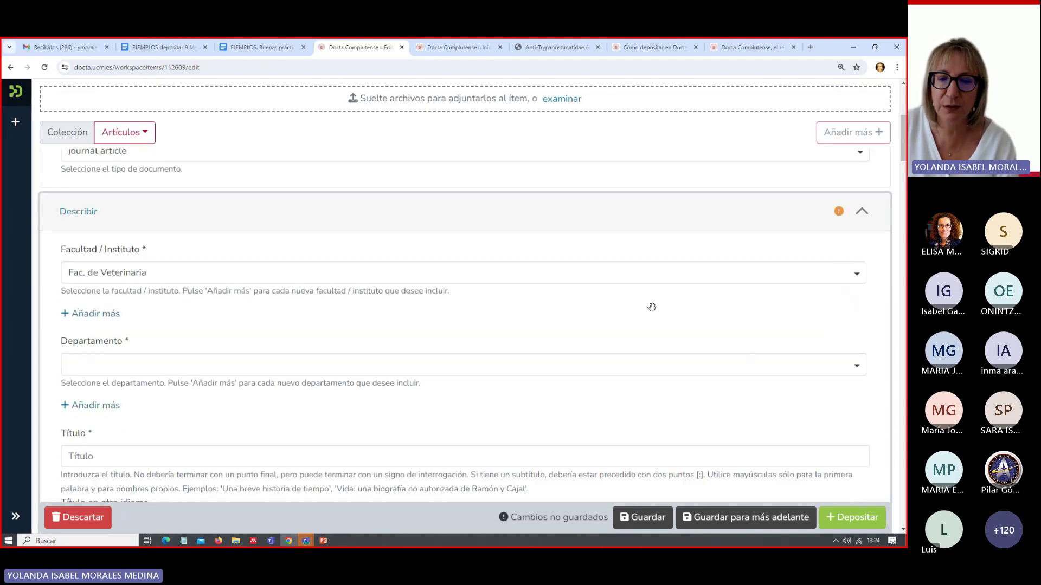
- Save the submission form with the chosen faculty
scroll(651, 307, "down", 1)
left_click(646, 518)
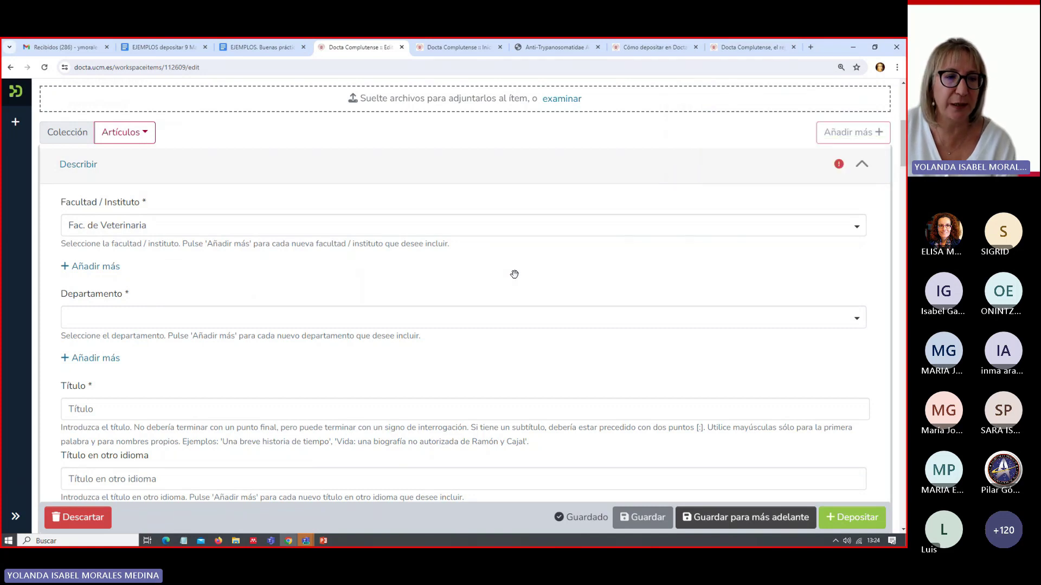
- Set the submission's Departamento to Depto. de Sanidad Animal
scroll(514, 275, "down", 2)
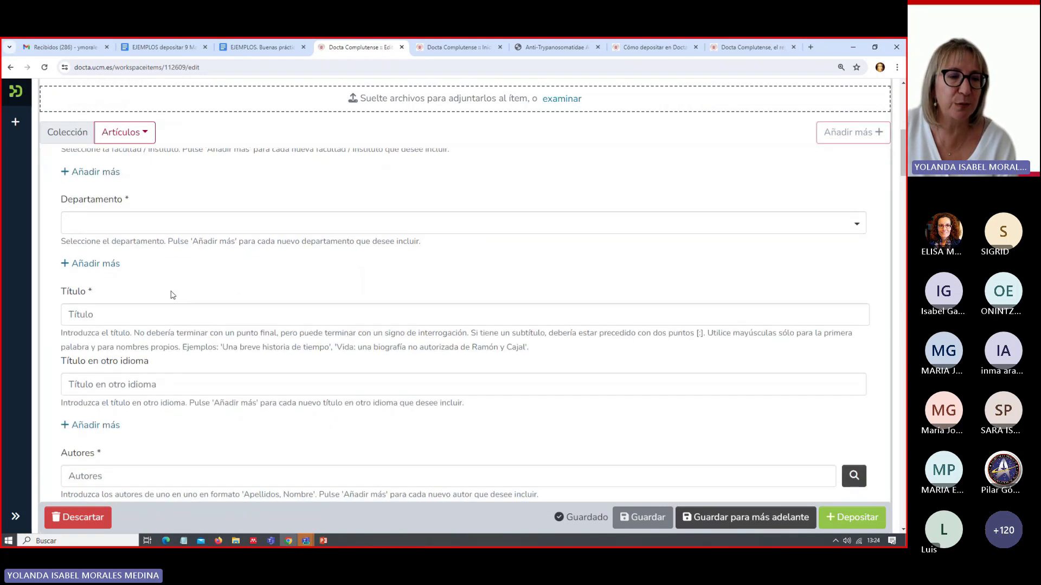
left_click(72, 219)
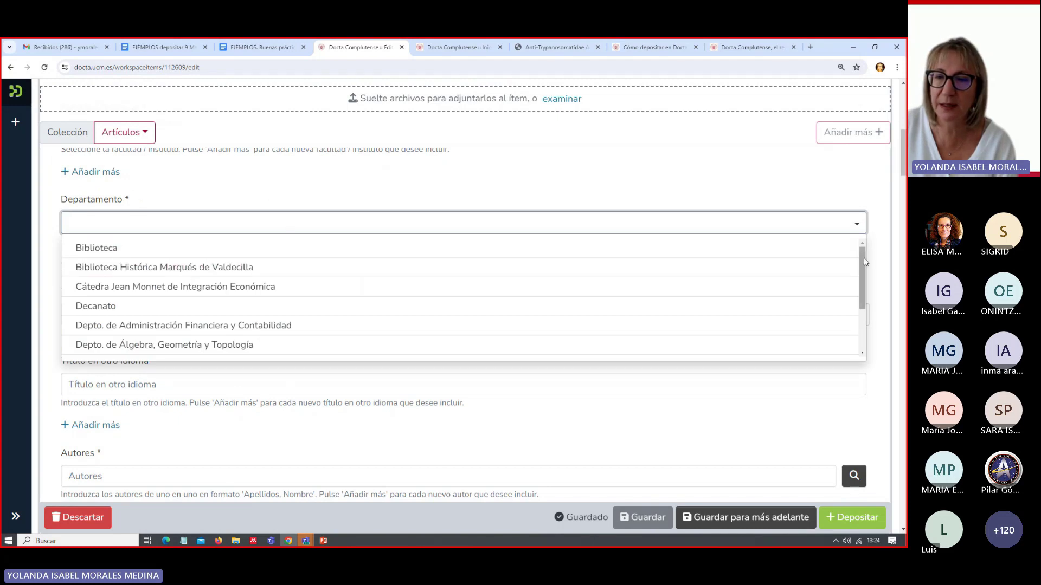
left_click_drag(861, 258, 848, 349)
scroll(796, 336, "down", 7)
scroll(783, 329, "down", 6)
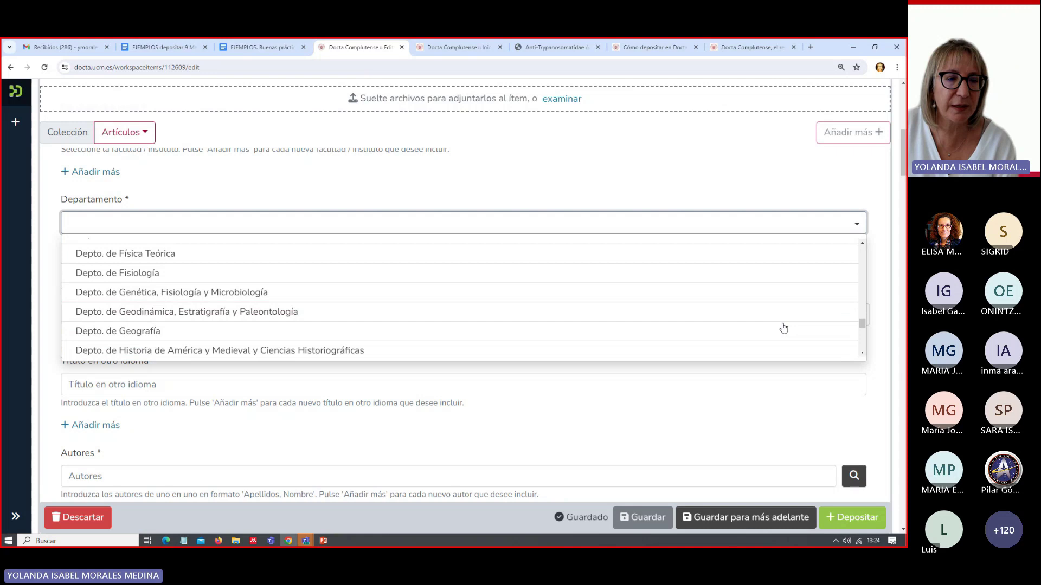
scroll(784, 328, "down", 3)
scroll(783, 328, "down", 3)
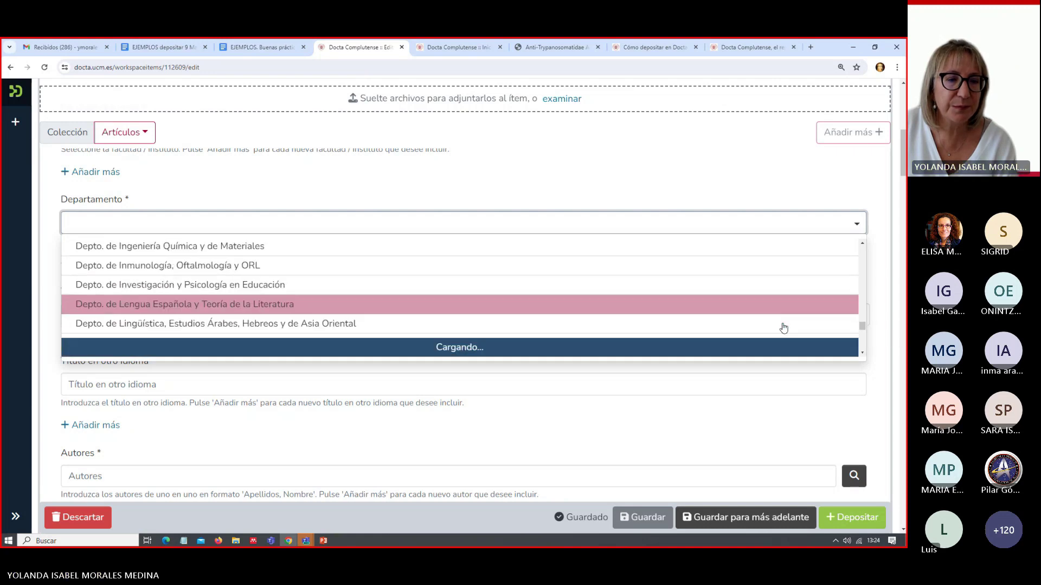
scroll(783, 327, "down", 1)
scroll(783, 328, "down", 5)
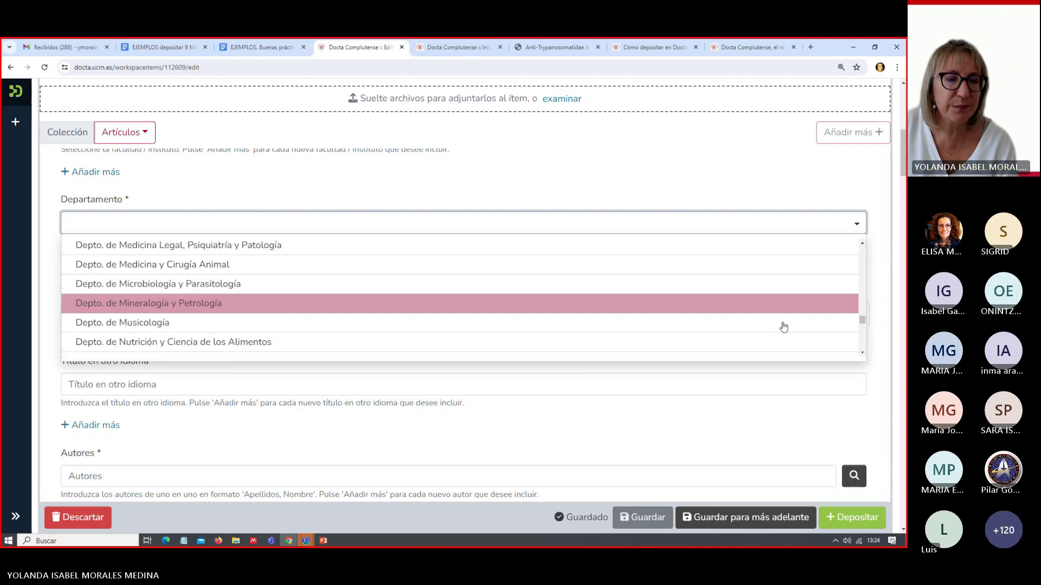
scroll(784, 326, "down", 5)
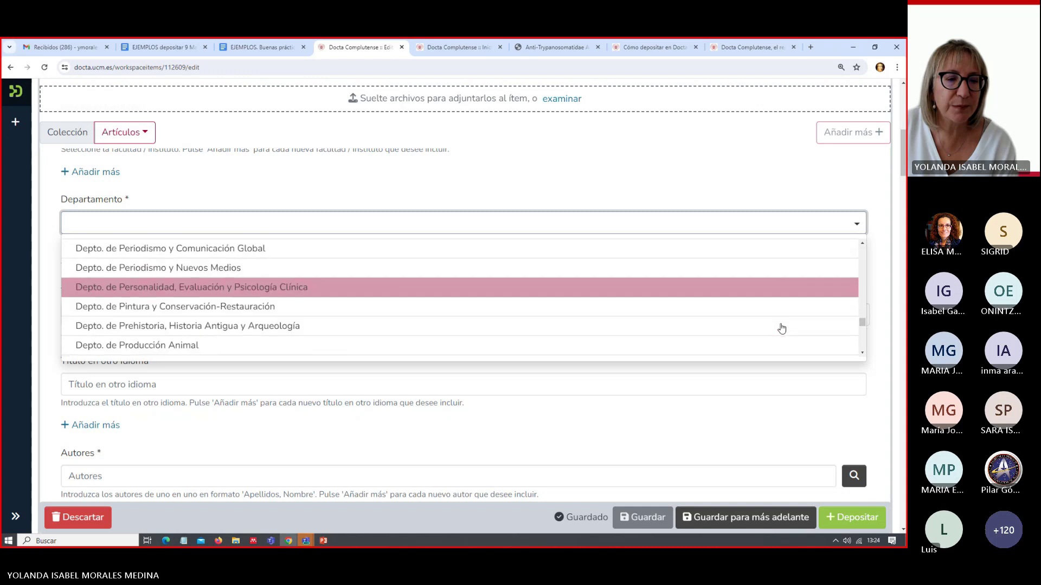
scroll(781, 329, "down", 5)
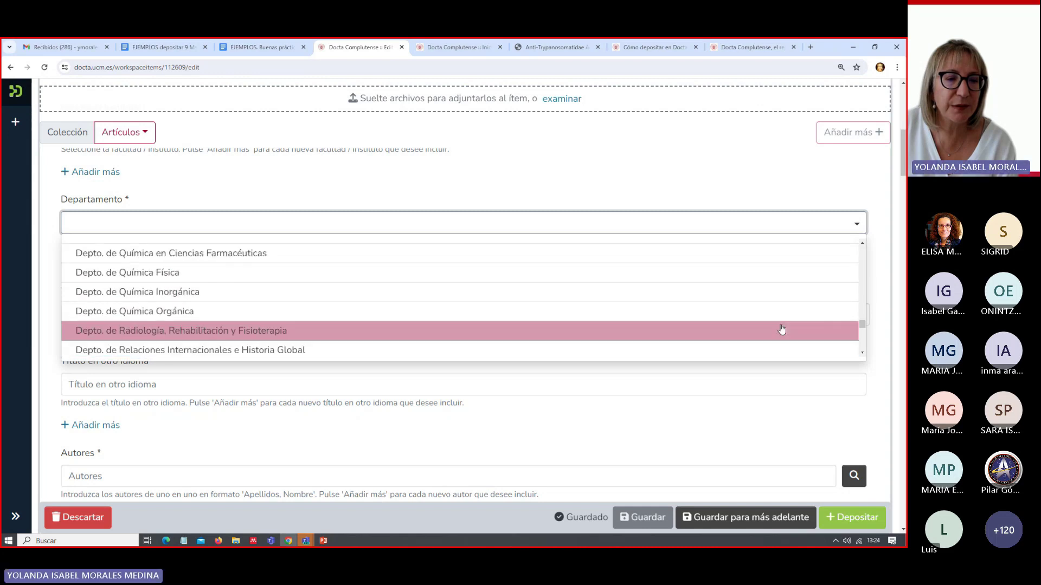
scroll(781, 327, "down", 1)
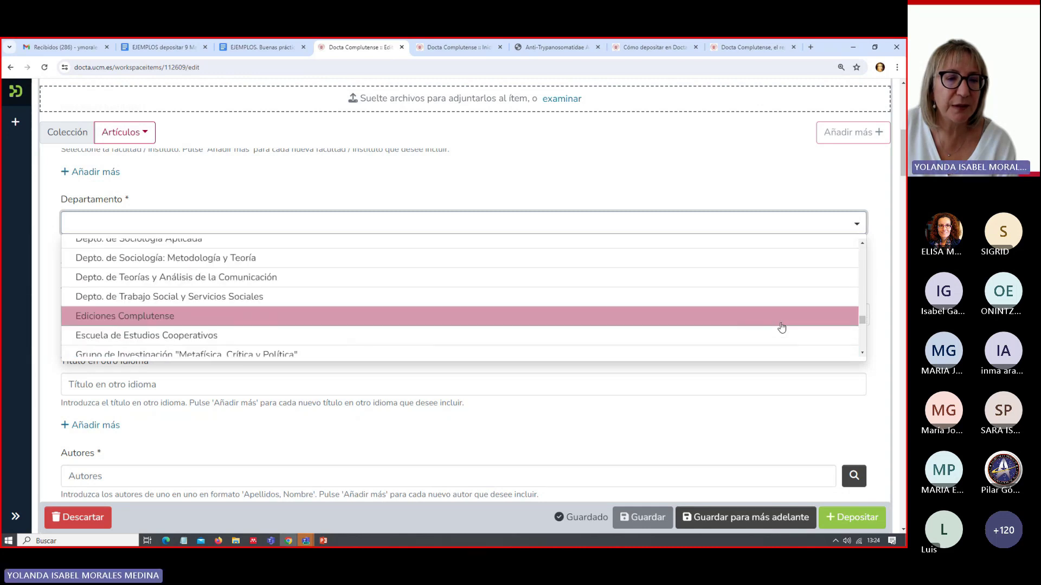
scroll(781, 328, "up", 1)
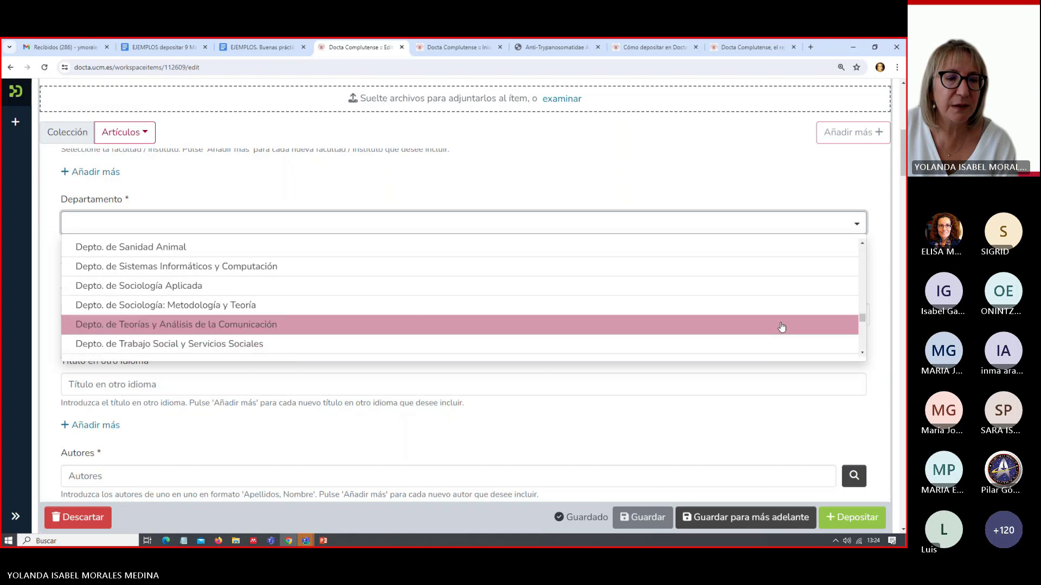
left_click(318, 247)
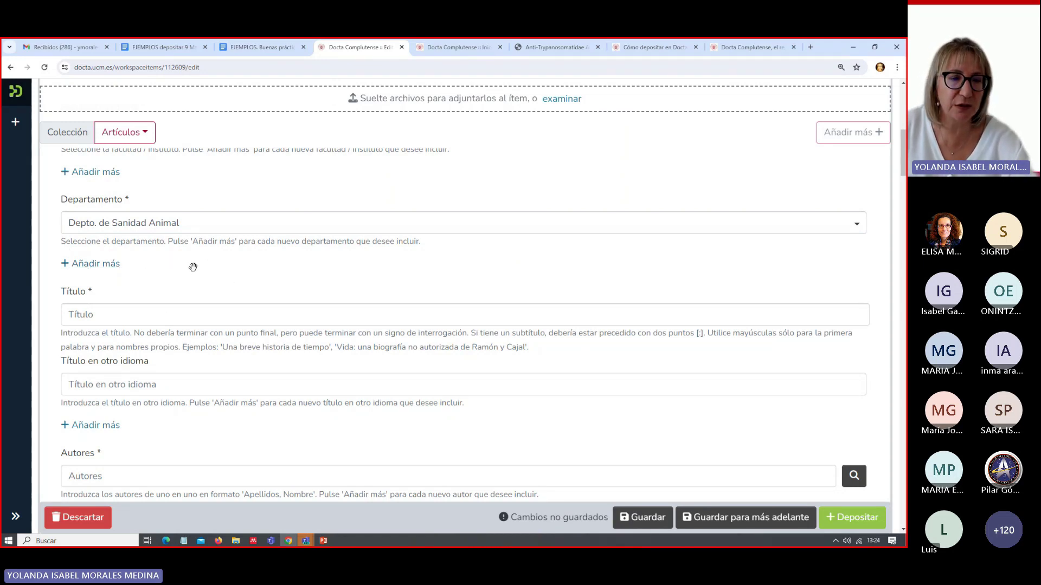
- Copy the title "Anti-Trypanosomatidae Activity of Essential Oils and Their Main Components from Selected Medicinal Plants" from the article PDF into the Título field
left_click(111, 318)
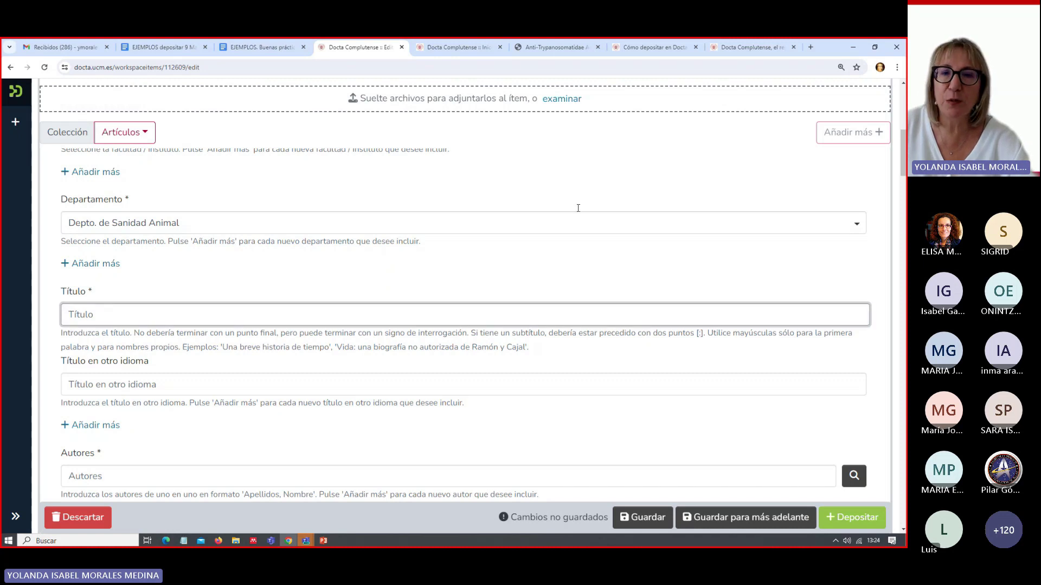
left_click(564, 49)
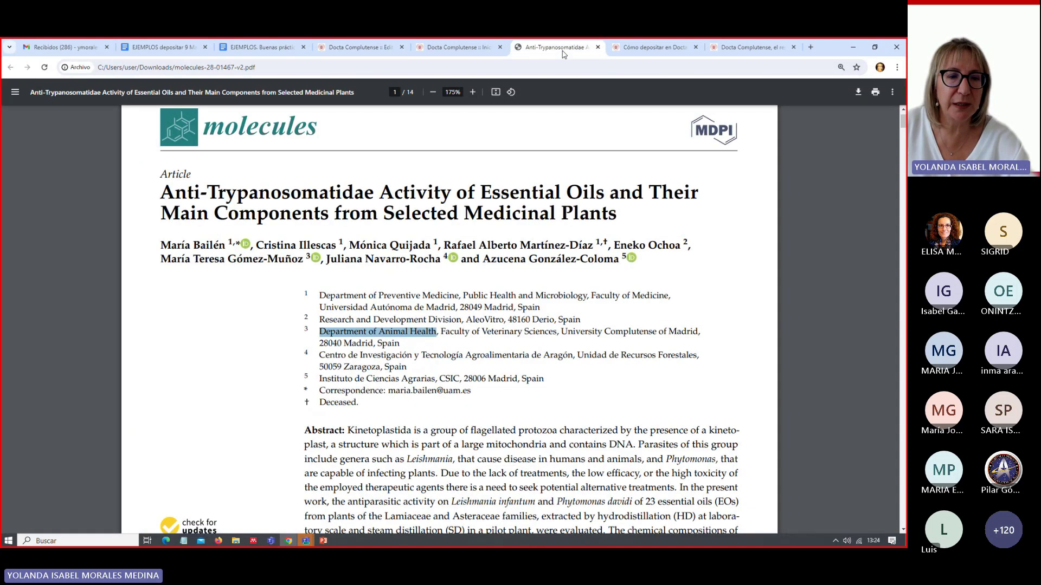
mouse_move(161, 192)
left_mouse_down()
mouse_move(644, 195)
mouse_move(627, 214)
left_mouse_up()
key("ctrl+c")
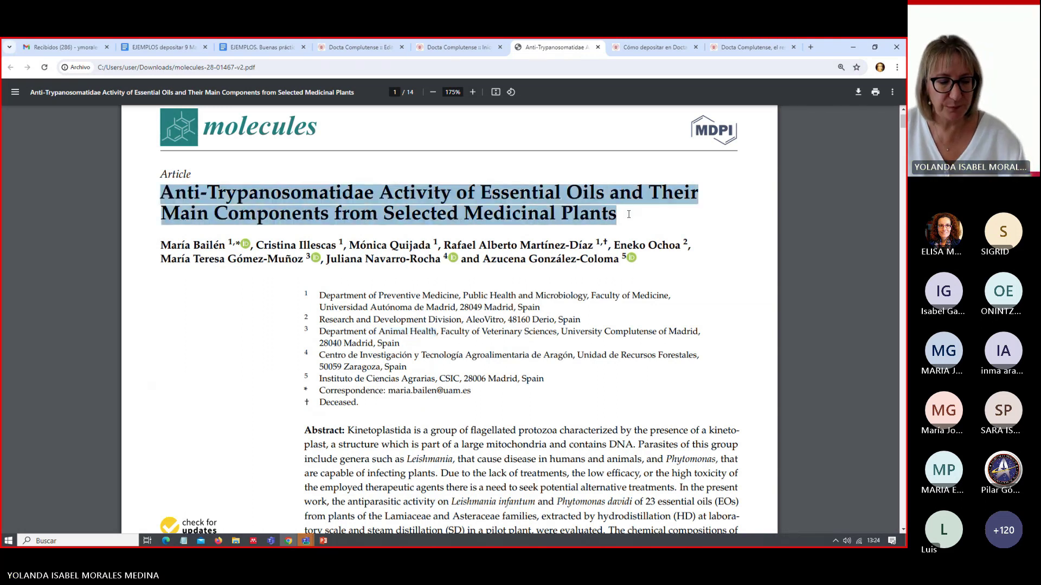
left_click(353, 47)
left_click(104, 315)
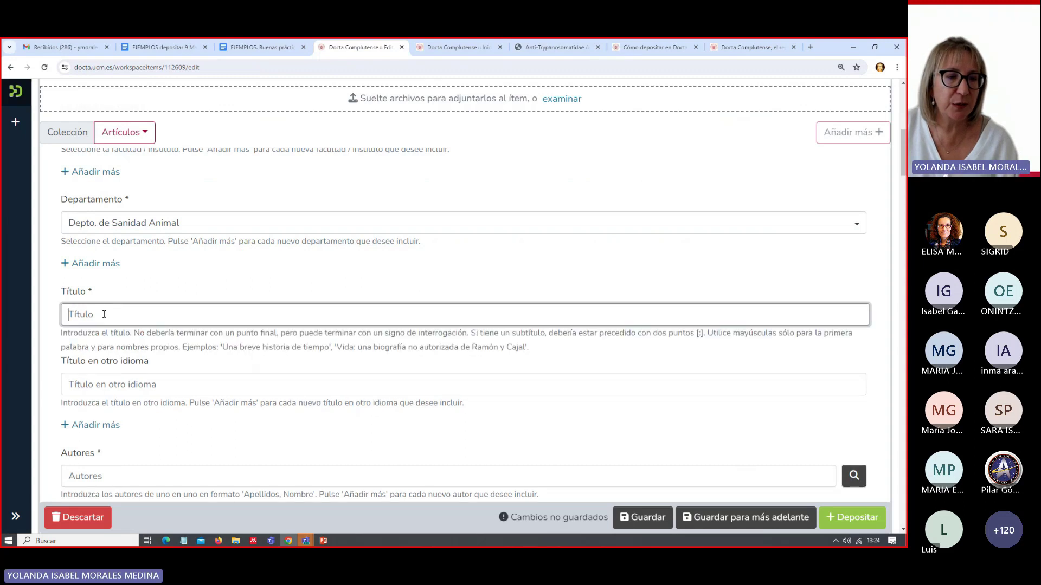
key("ctrl+v")
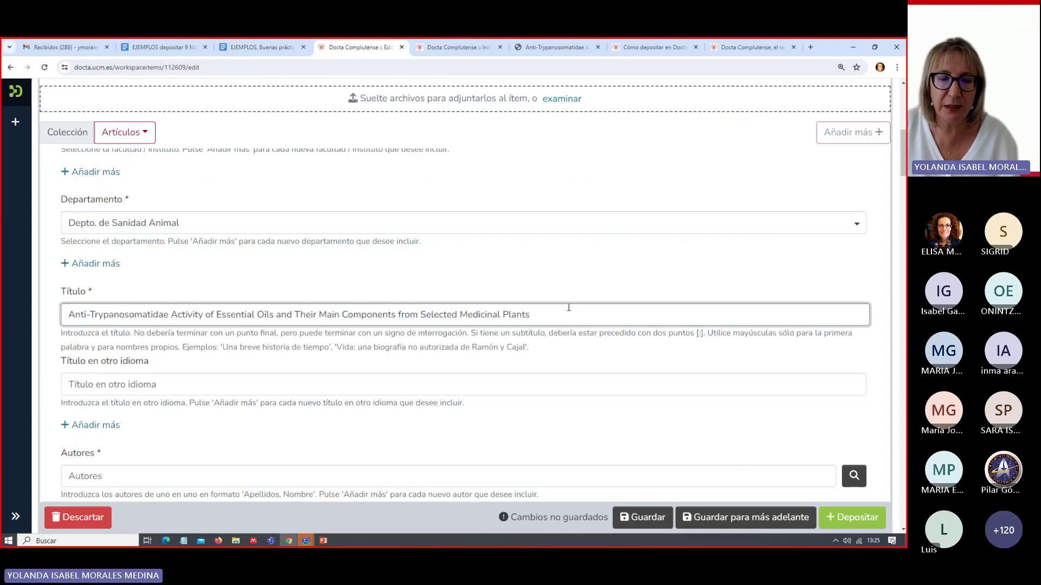
- Copy the first author's name from the article PDF into the Autores field, leaving Título en otro idioma empty
scroll(567, 308, "down", 2)
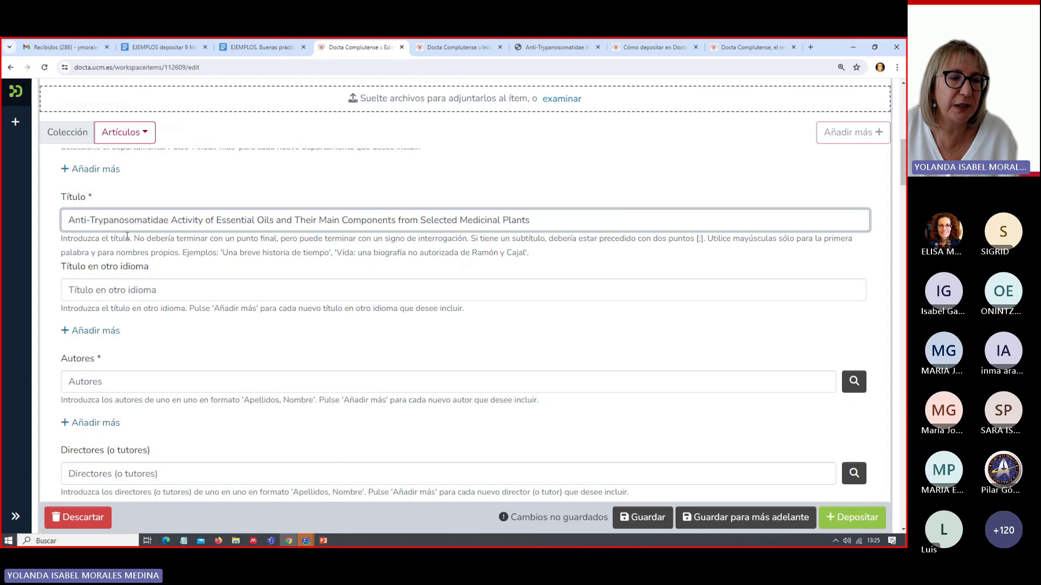
left_click(105, 289)
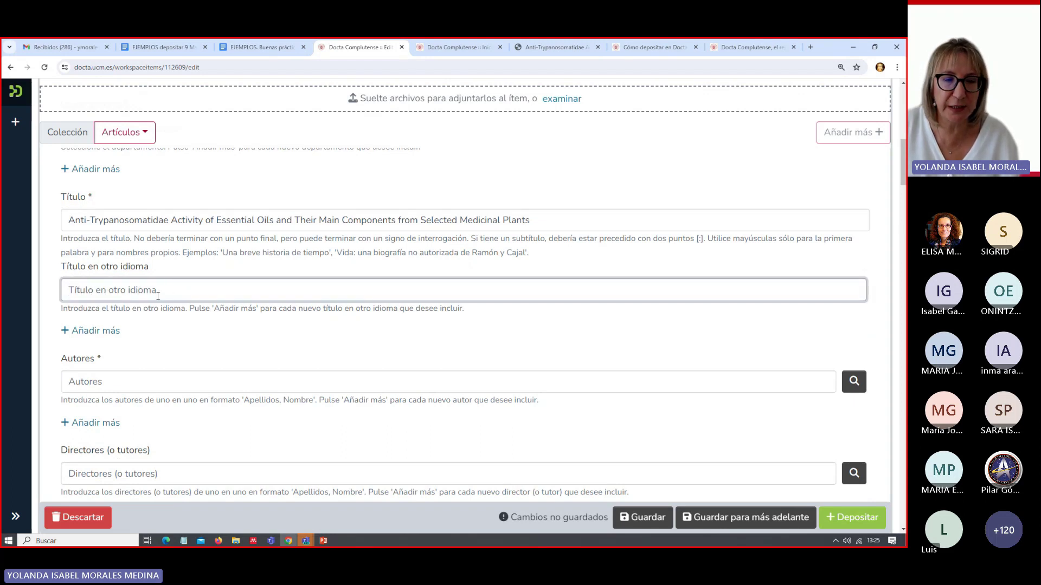
scroll(217, 350, "down", 1)
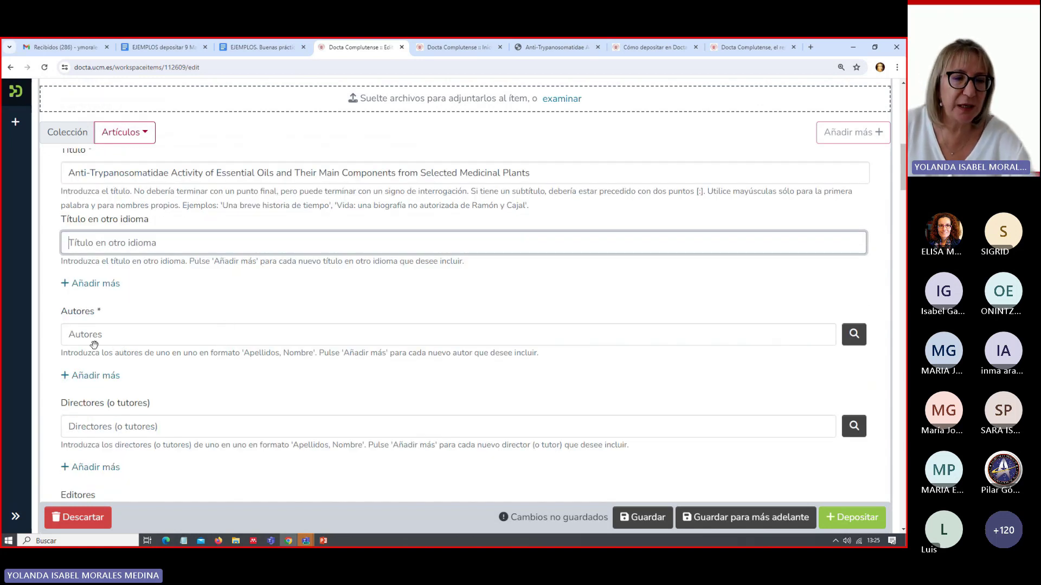
left_click(111, 332)
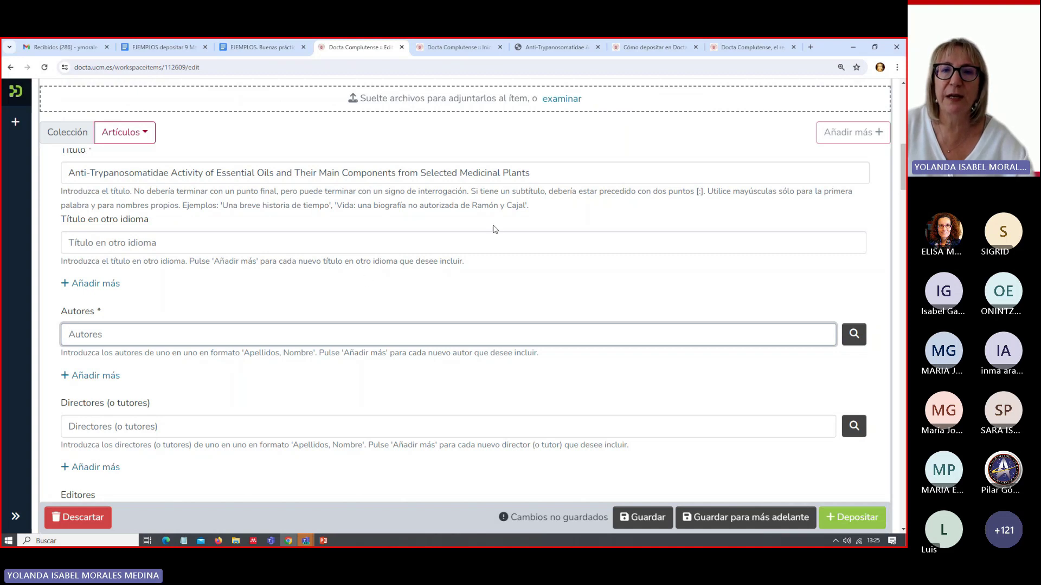
left_click(565, 47)
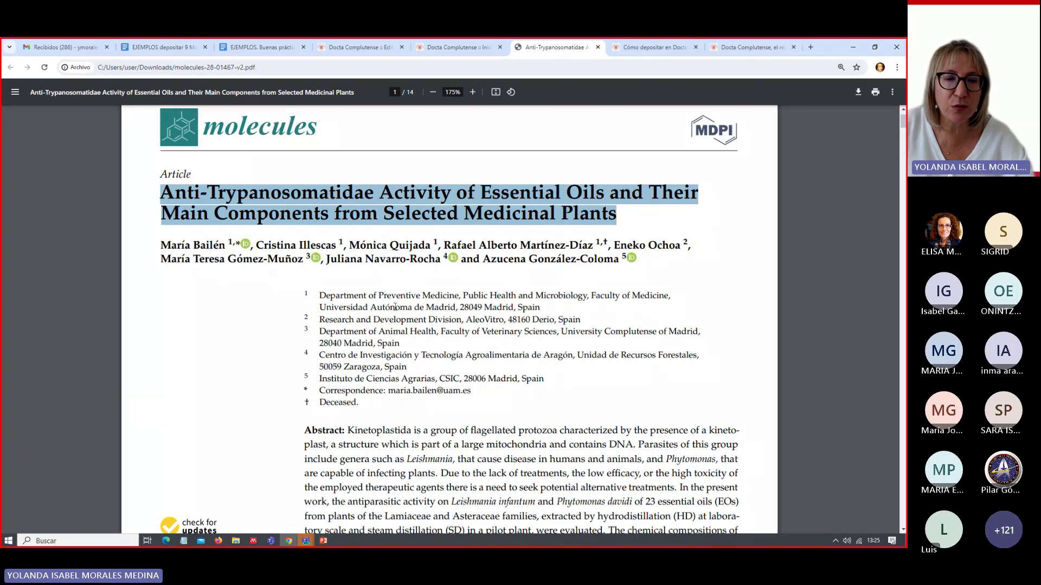
left_click_drag(161, 245, 229, 247)
key("ctrl+c")
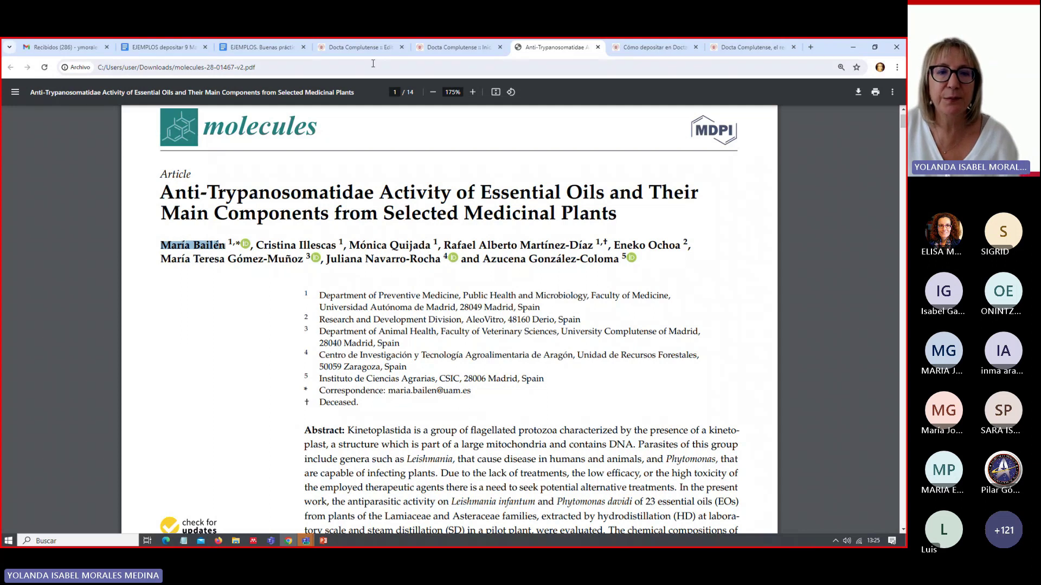
left_click(344, 44)
left_click(82, 335)
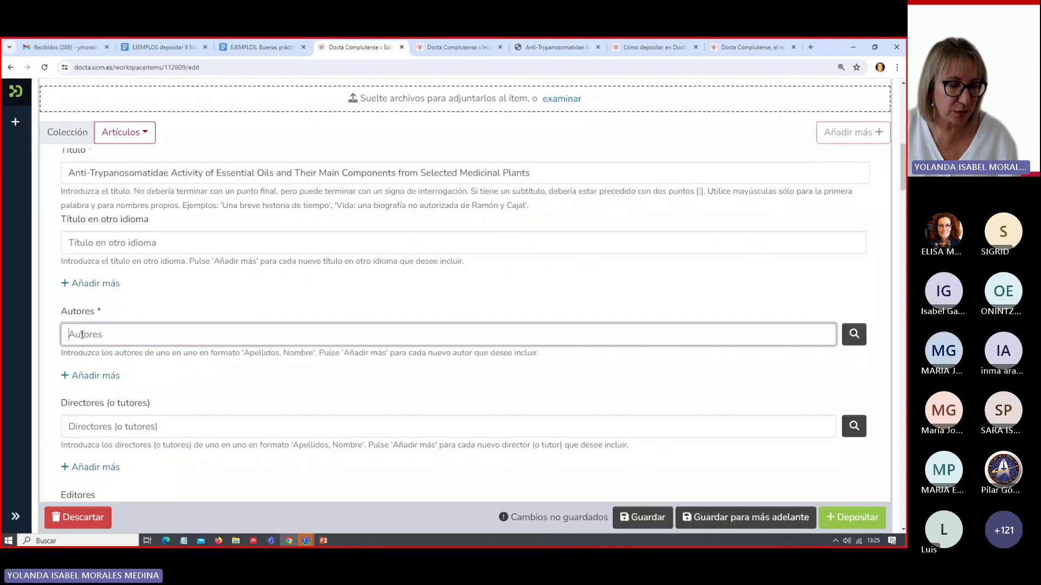
key("ctrl+v")
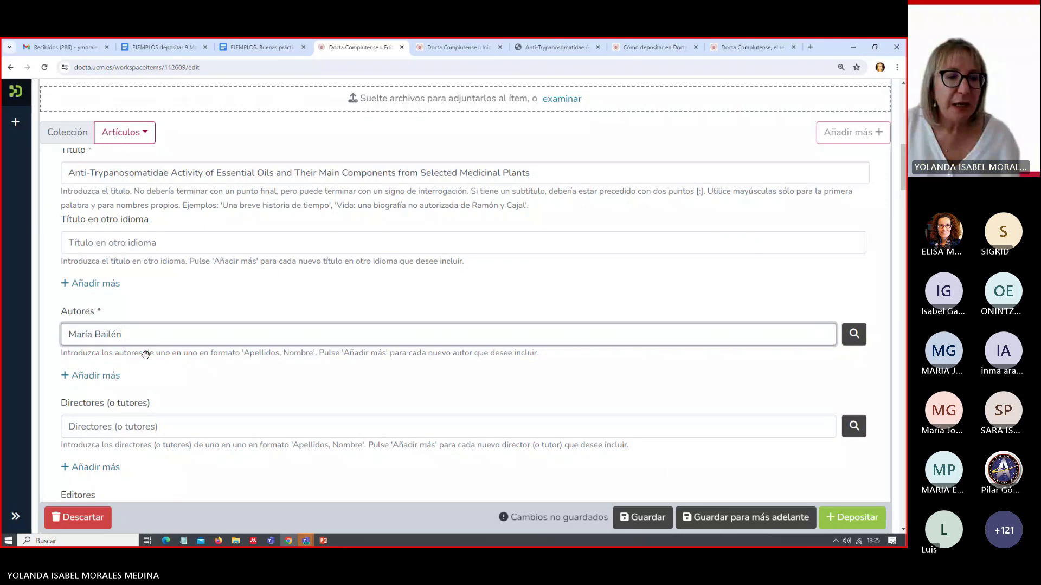
- Rewrite the first author's entry in "Apellidos, Nombre" format, with the surname before the given name
double_click(95, 334)
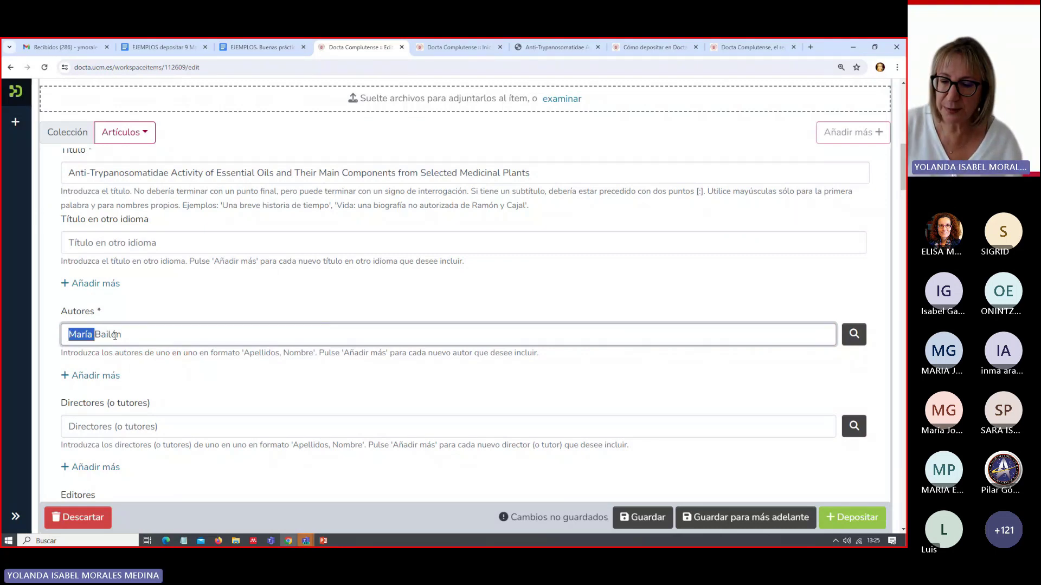
key("BackSpace")
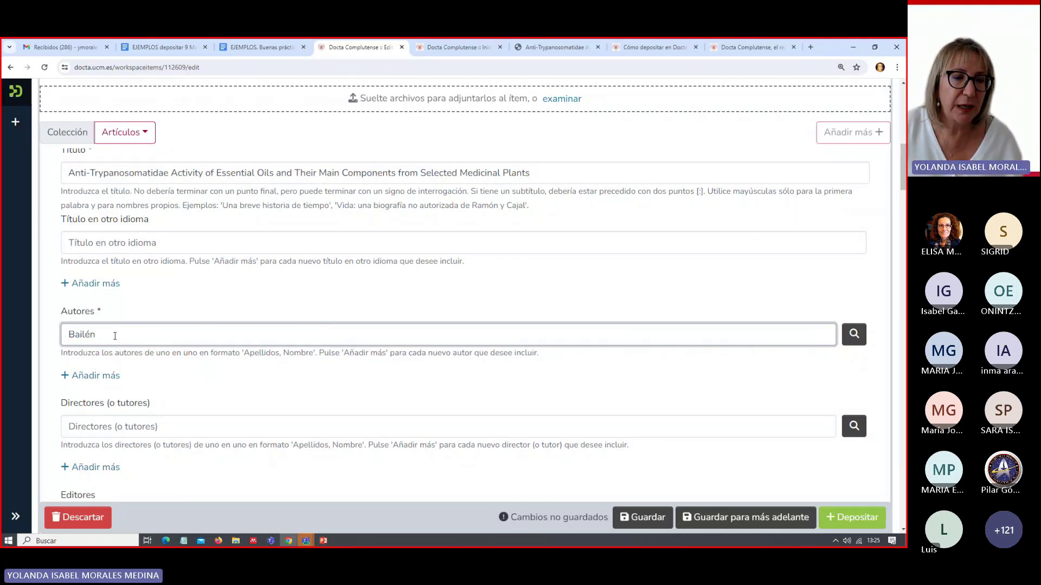
left_click(109, 331)
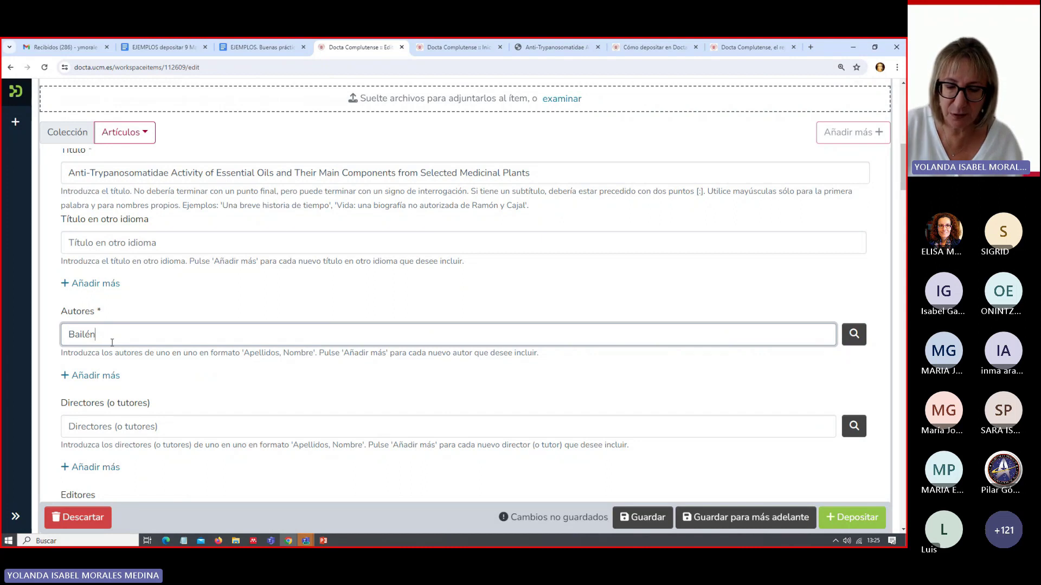
type(", María")
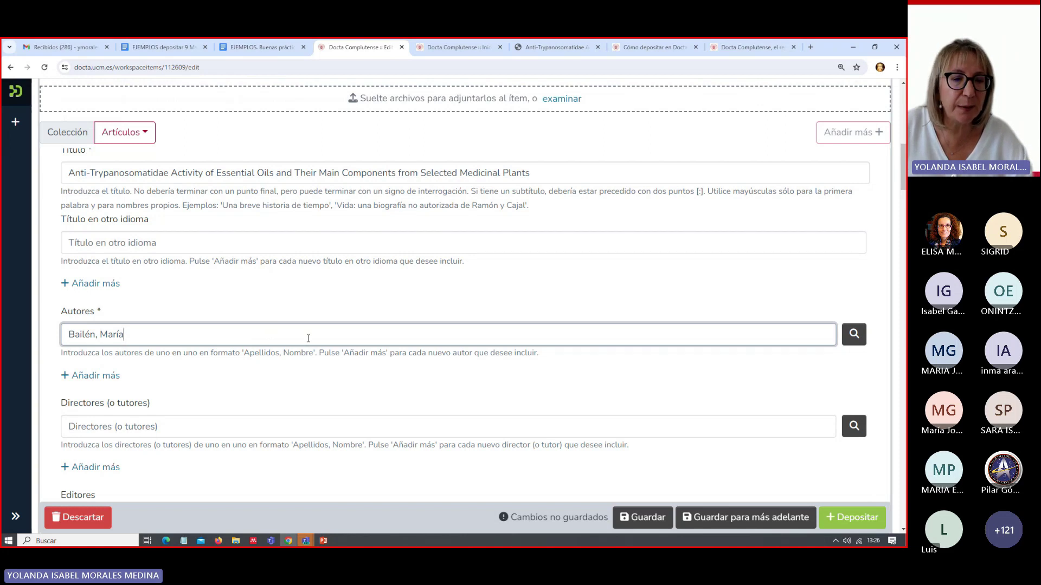
- Search the repository's local authors for the first author, then close the lookup and go back to the Autores section
left_click(854, 338)
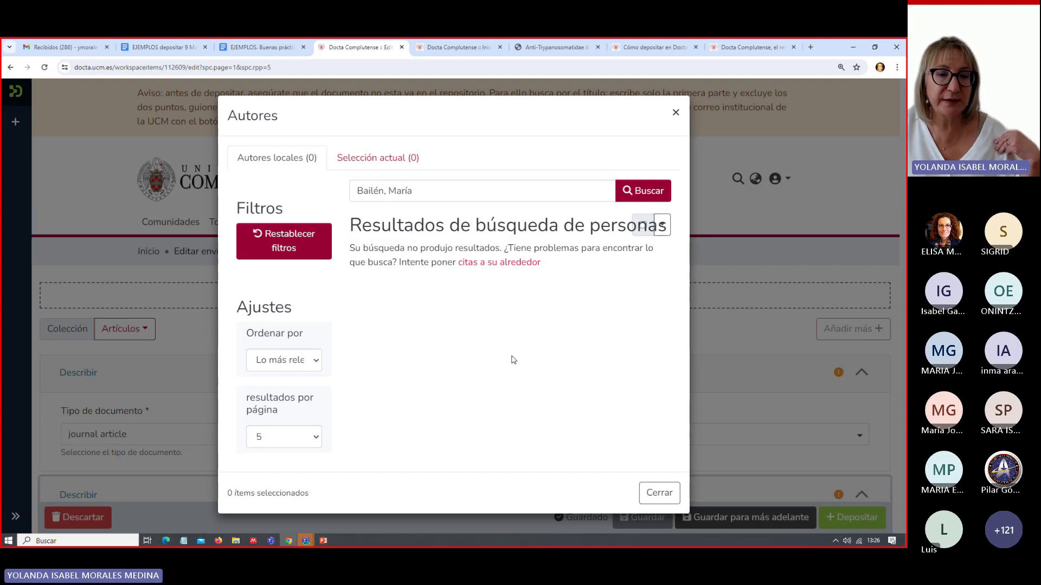
left_click(675, 115)
scroll(599, 279, "down", 3)
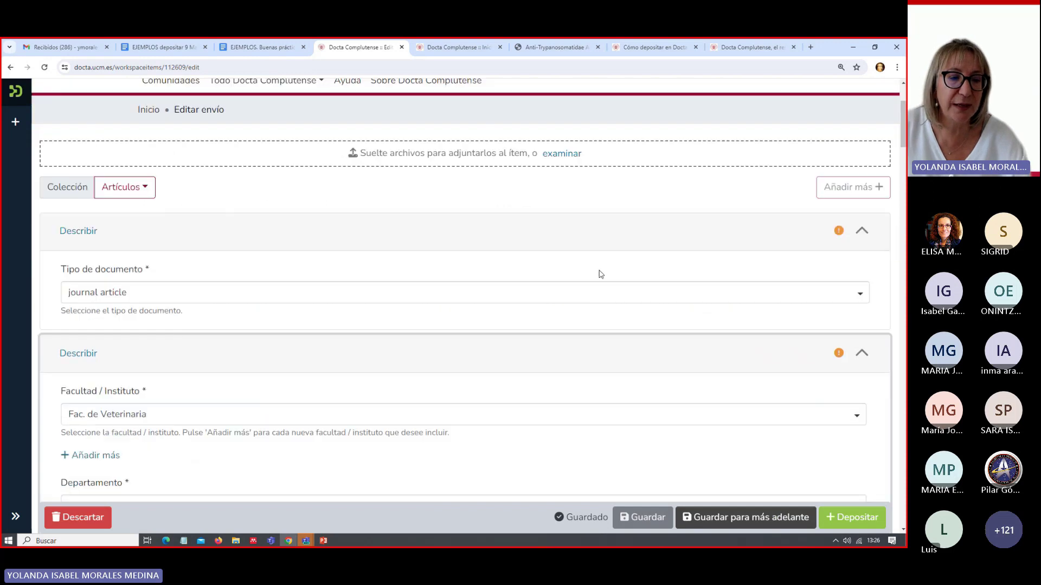
scroll(600, 275, "down", 2)
scroll(599, 276, "down", 4)
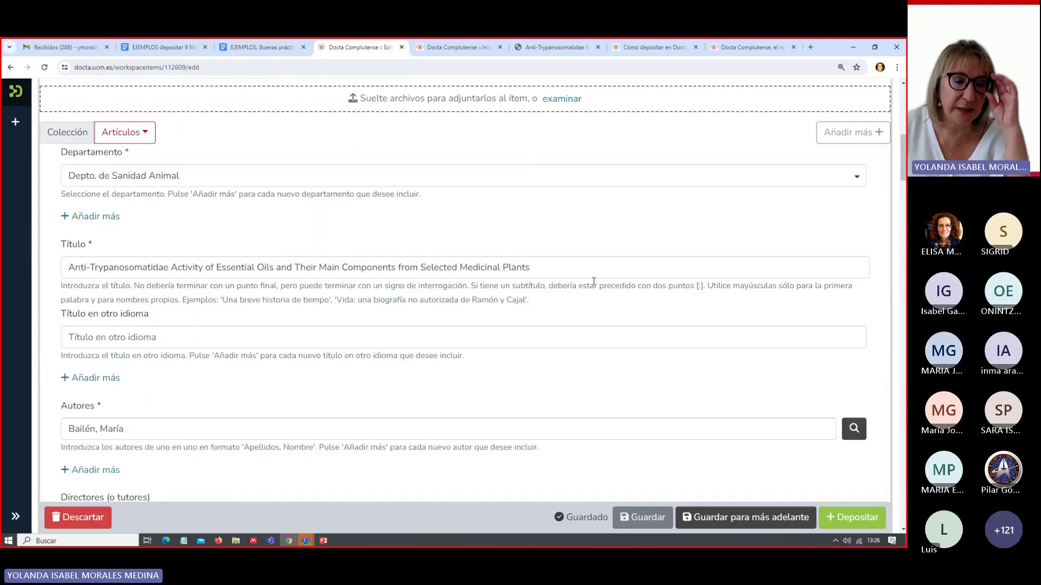
scroll(593, 282, "down", 2)
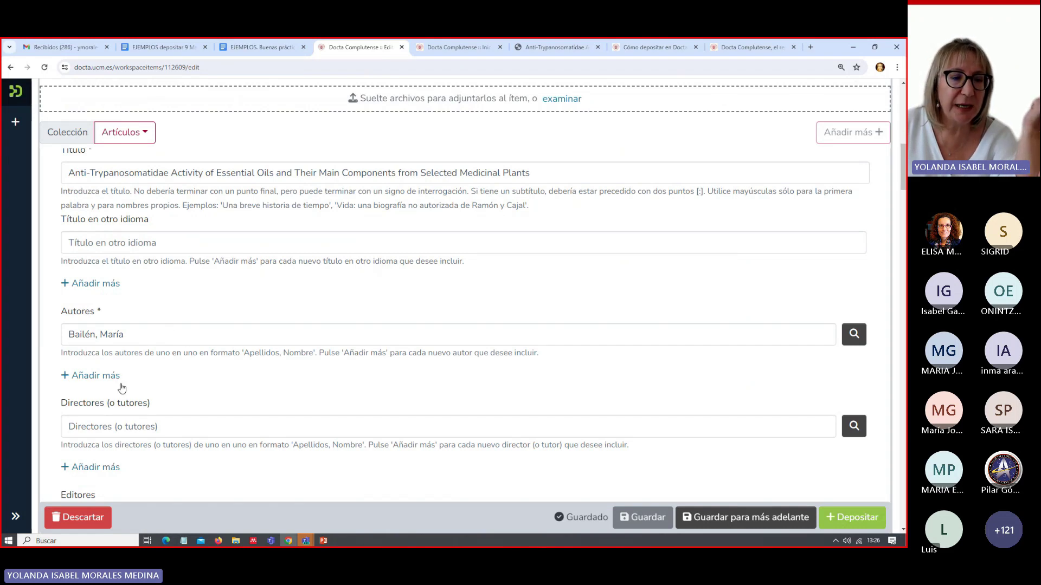
- Add a second author entry and fill in the article's second author in "Apellidos, Nombre" format
left_click(90, 378)
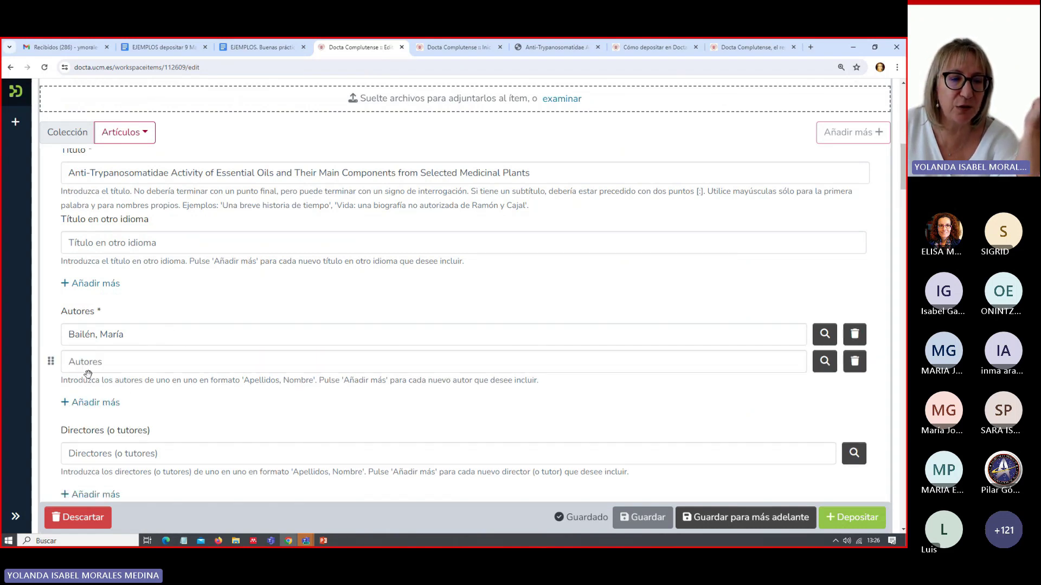
left_click(553, 47)
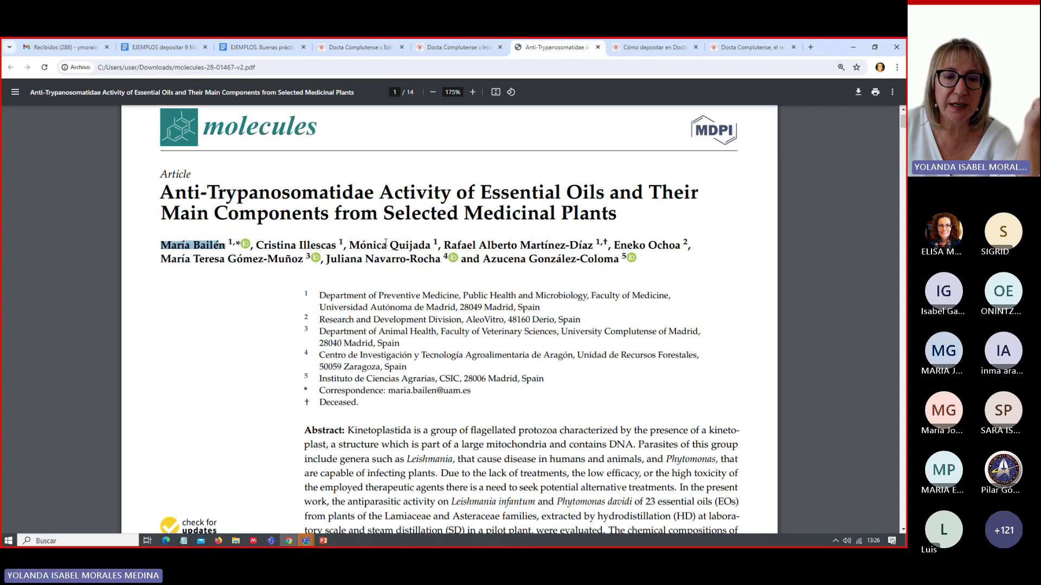
left_click(350, 47)
left_click(132, 362)
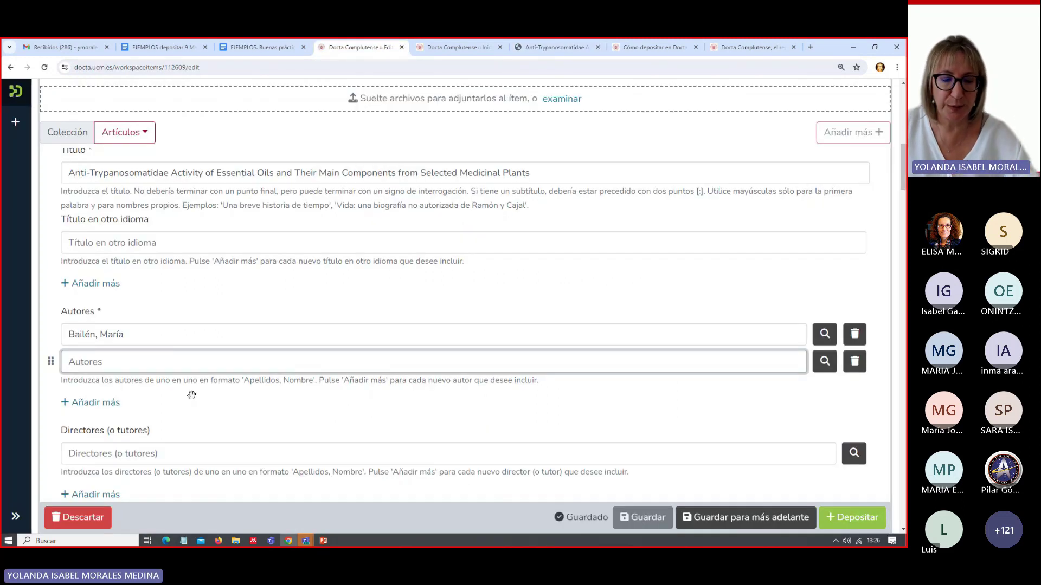
type("Illescas, k")
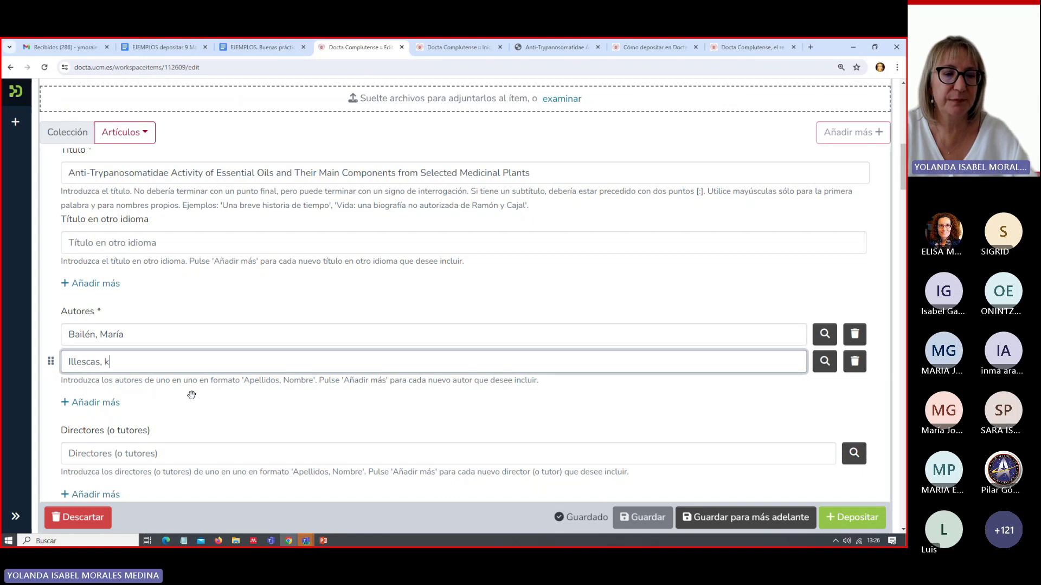
key("BackSpace")
type("Cristina")
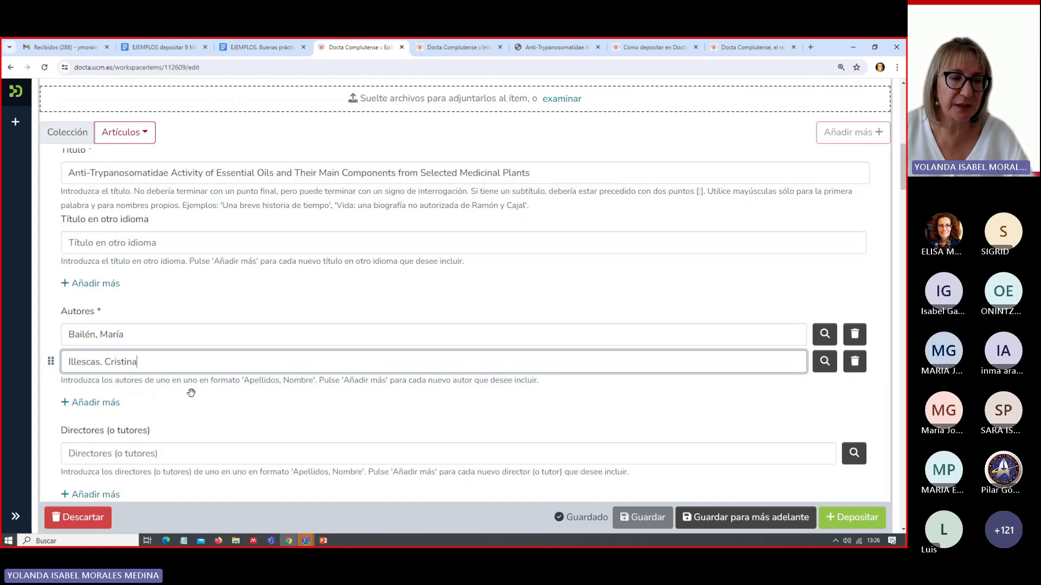
- Add a third author entry containing only the surnames of the article's Complutense author, copied from the PDF and cleaned of extra characters
scroll(195, 396, "down", 1)
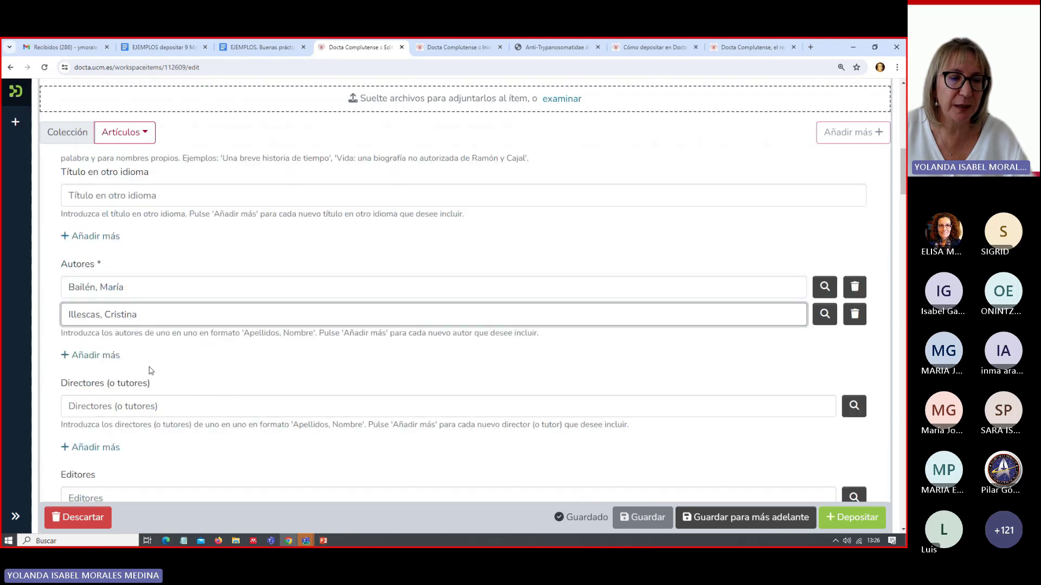
left_click(103, 356)
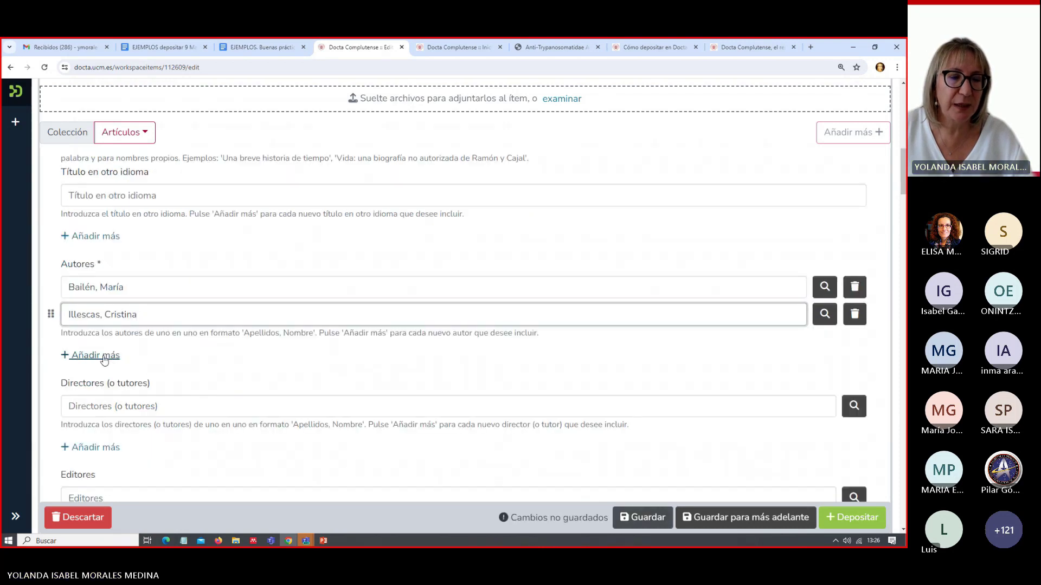
left_click(561, 49)
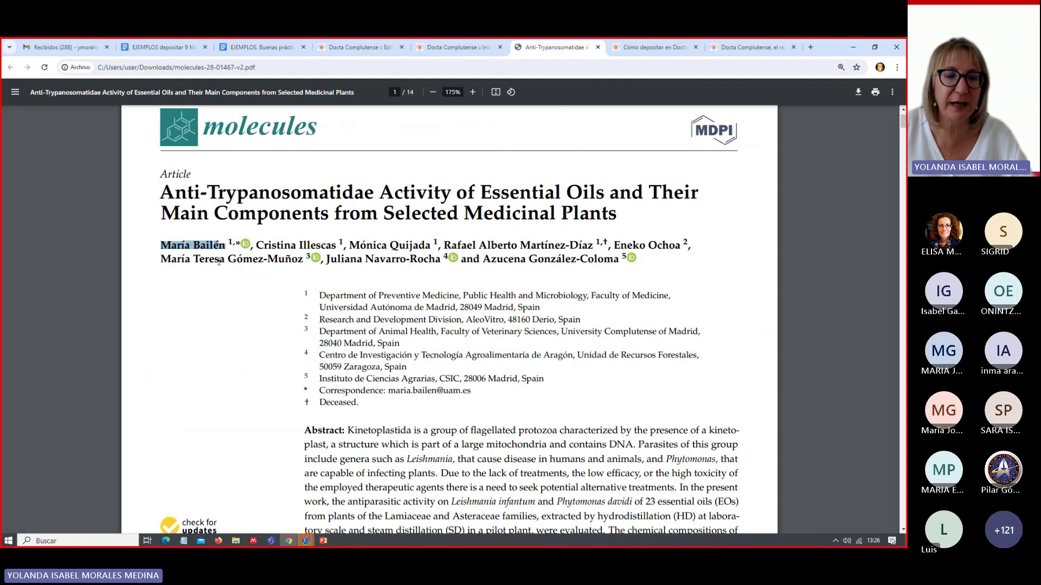
left_click_drag(219, 262, 312, 266)
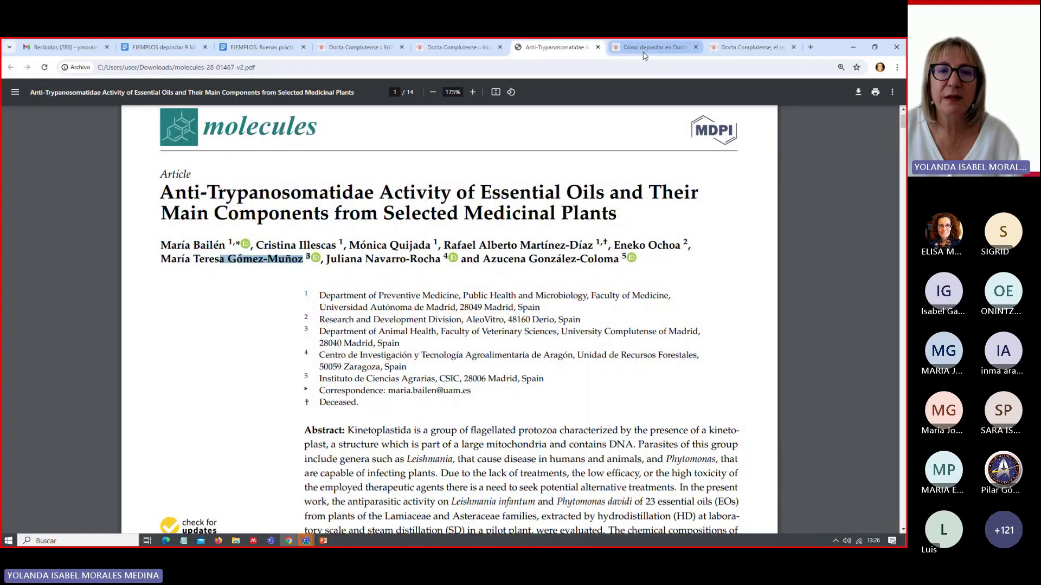
left_click(357, 47)
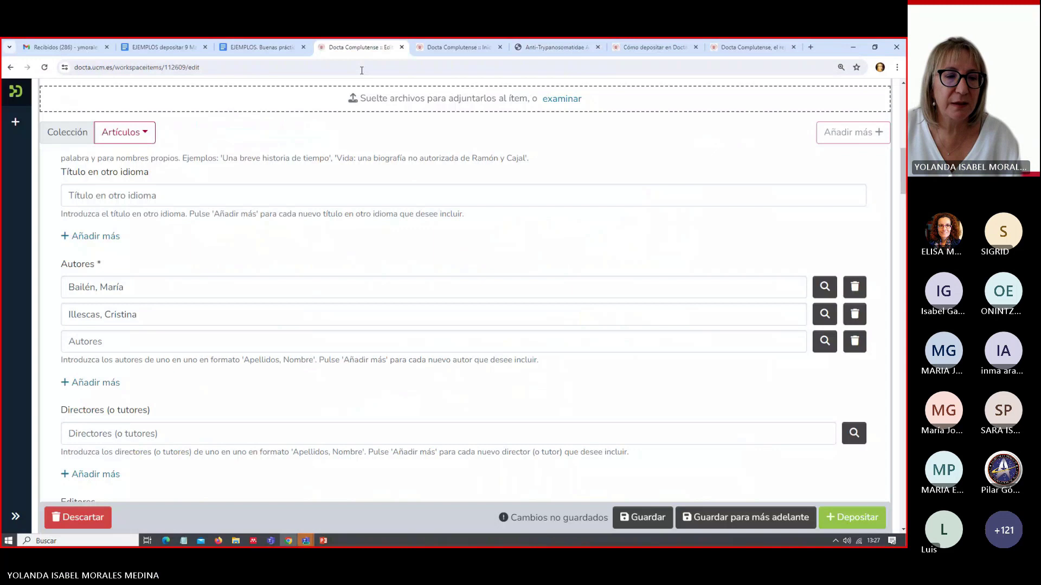
left_click(74, 341)
type("a Gómez-Muñoz 3")
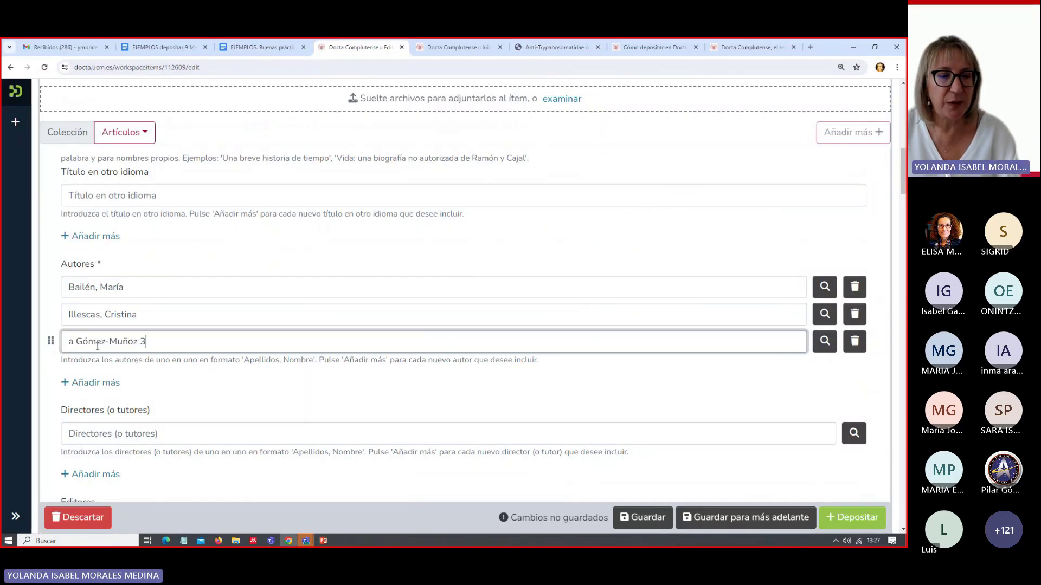
key("BackSpace")
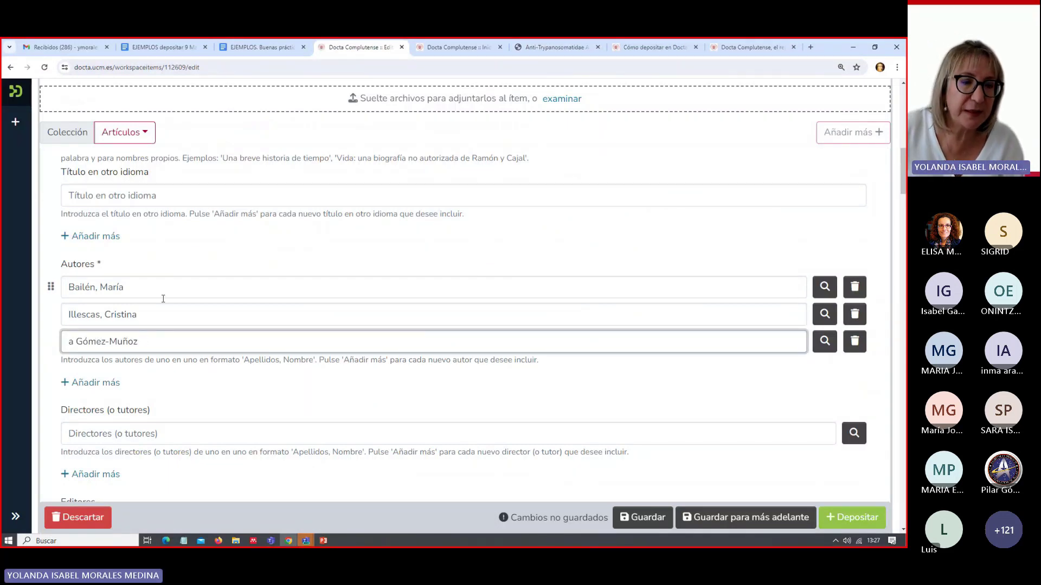
left_click(77, 340)
key("BackSpace")
key("BackSpace")
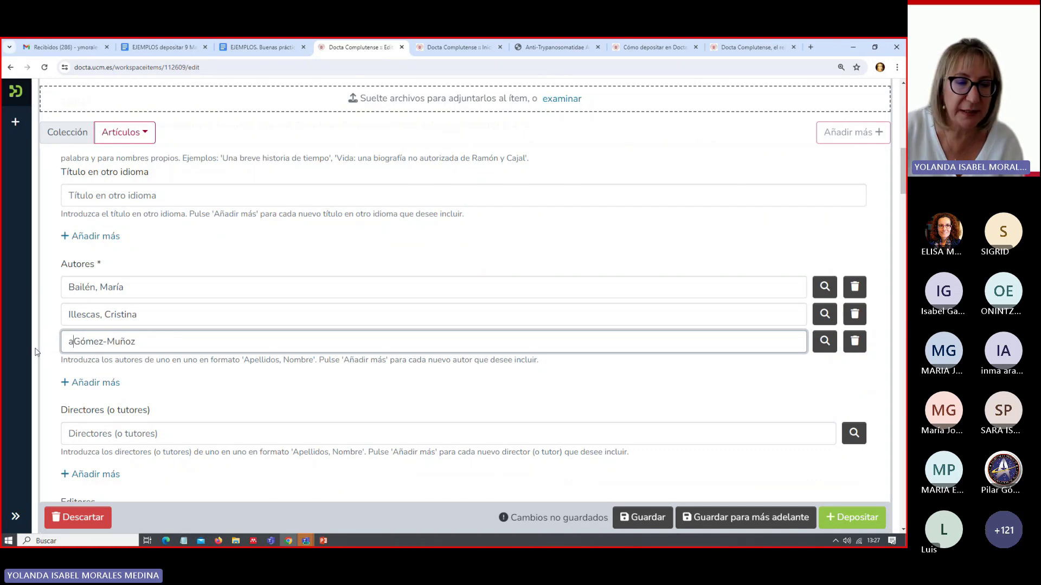
- Link the Complutense author's matching local profile through the author lookup and delete the leftover plain-text surname entry
left_click(822, 347)
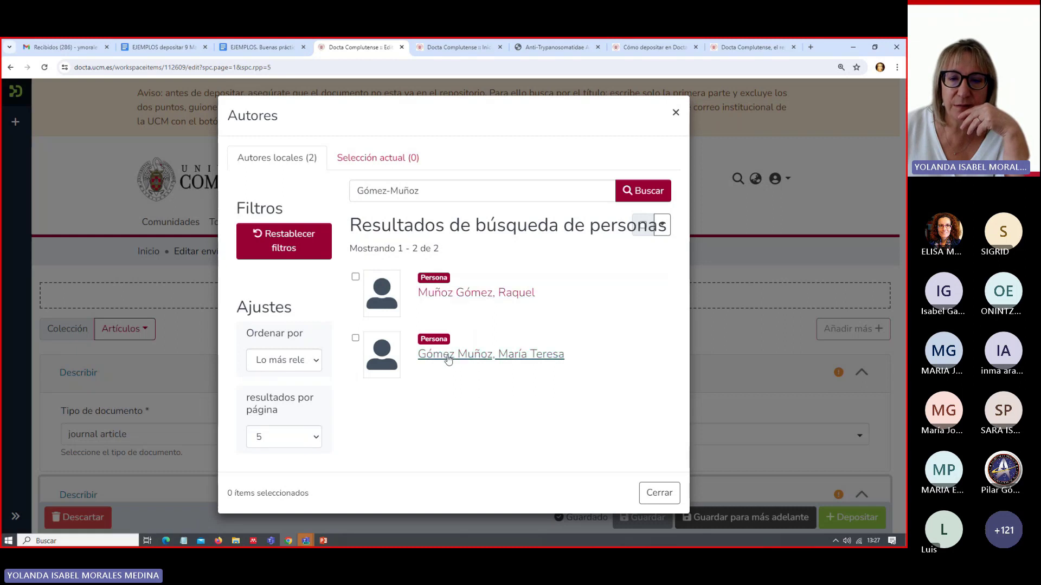
left_click(355, 339)
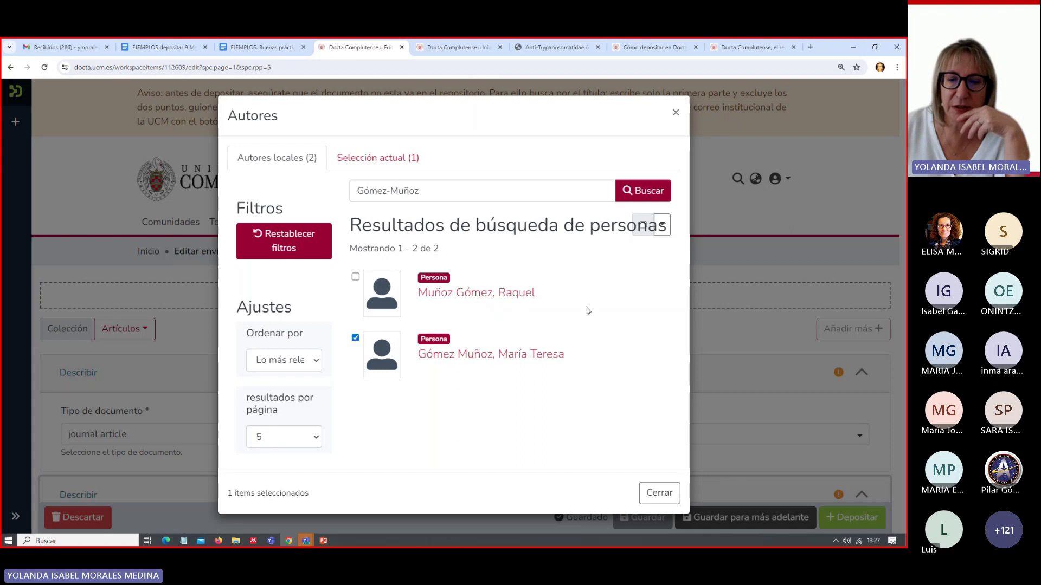
left_click(659, 493)
scroll(733, 330, "down", 10)
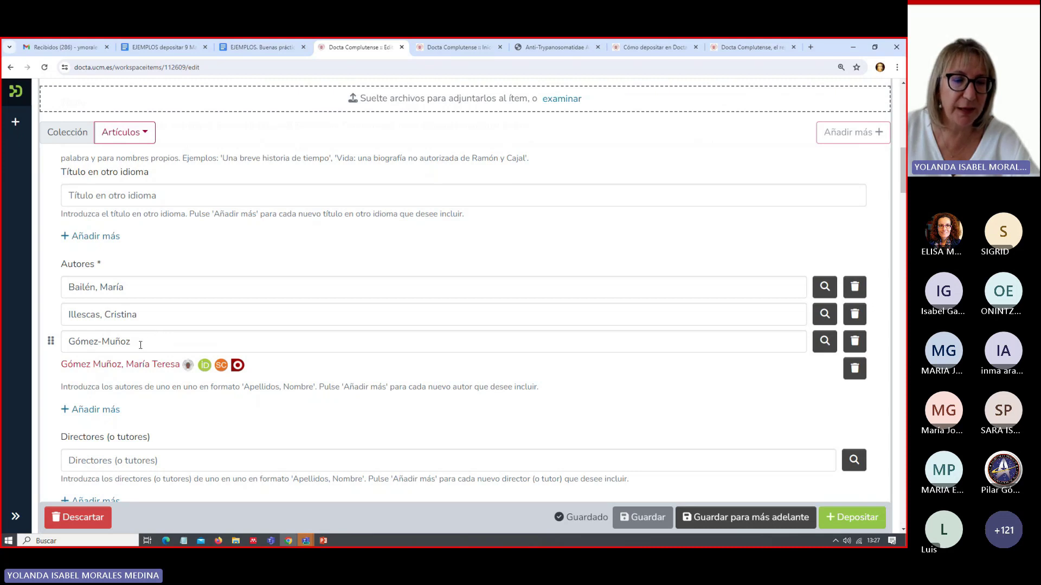
left_click(855, 341)
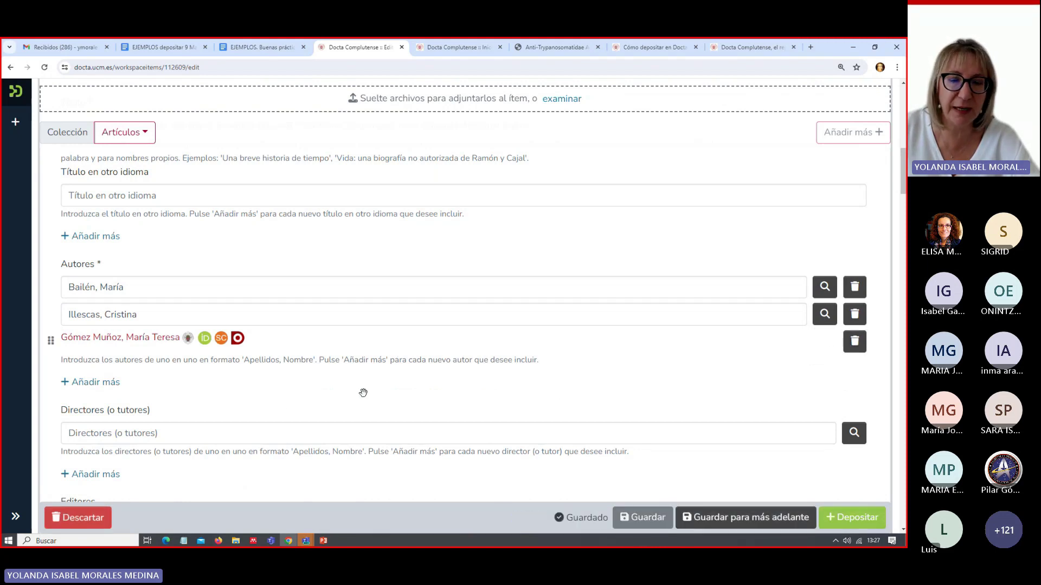
- Delete the linked Complutense author from Autores and add an empty author entry in its place
left_click(847, 351)
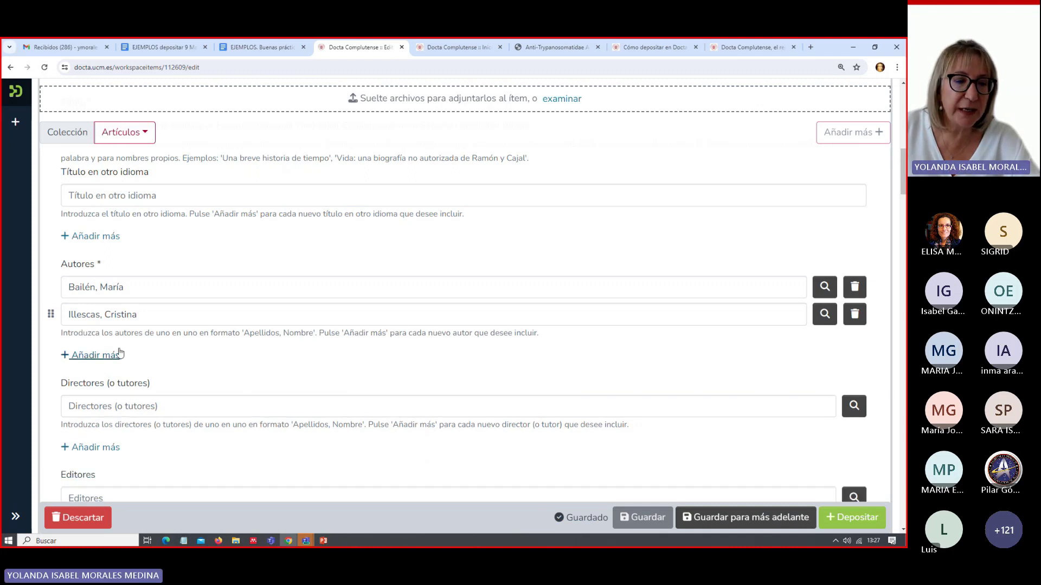
left_click(120, 353)
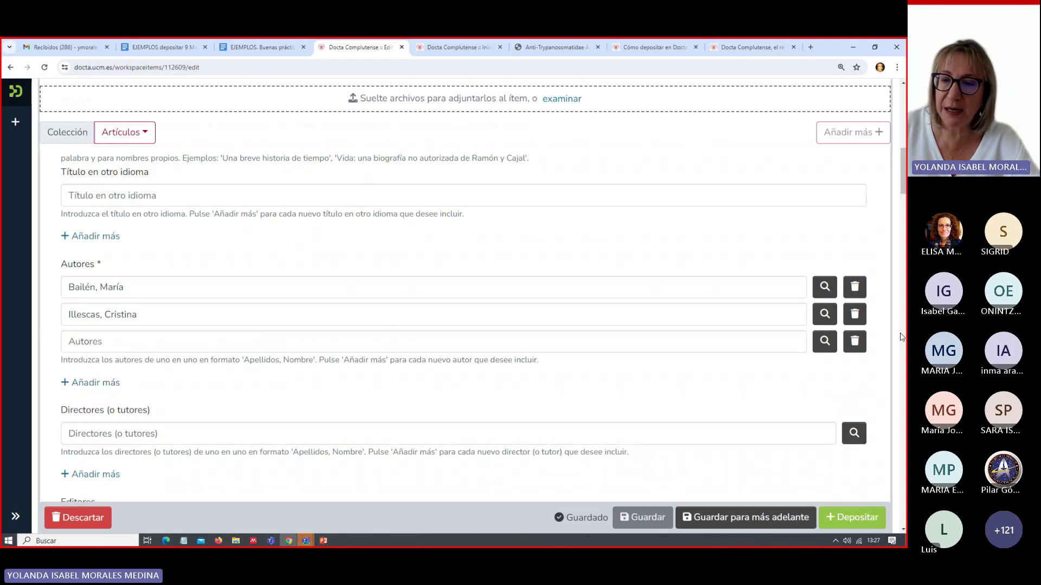
- Search the local authors for the Complutense author's surnames, then close the lookup and go back to the Autores section
left_click(824, 341)
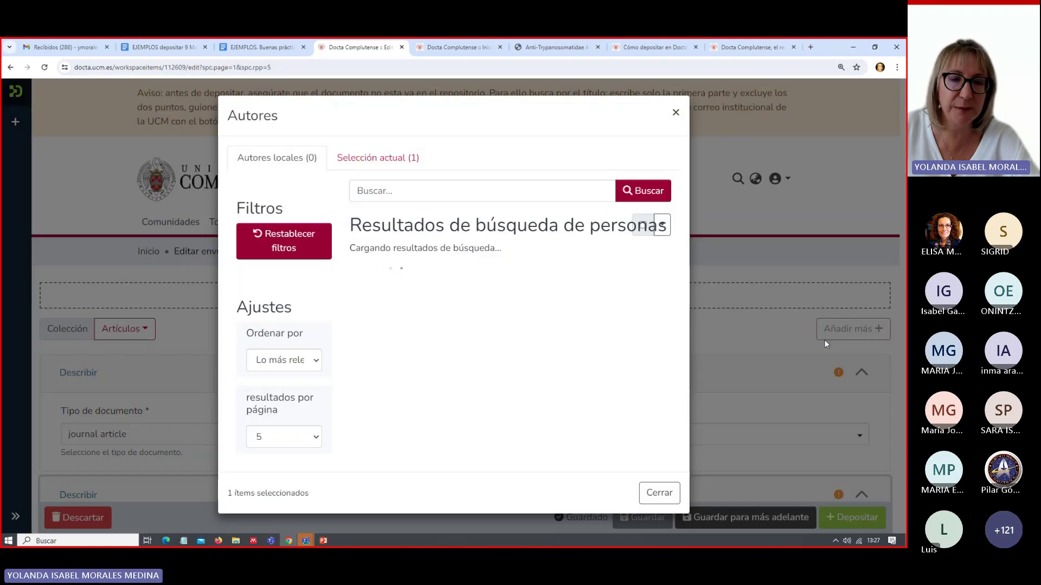
left_click(395, 200)
type("a Gómez-Muñoz 3")
key("BackSpace")
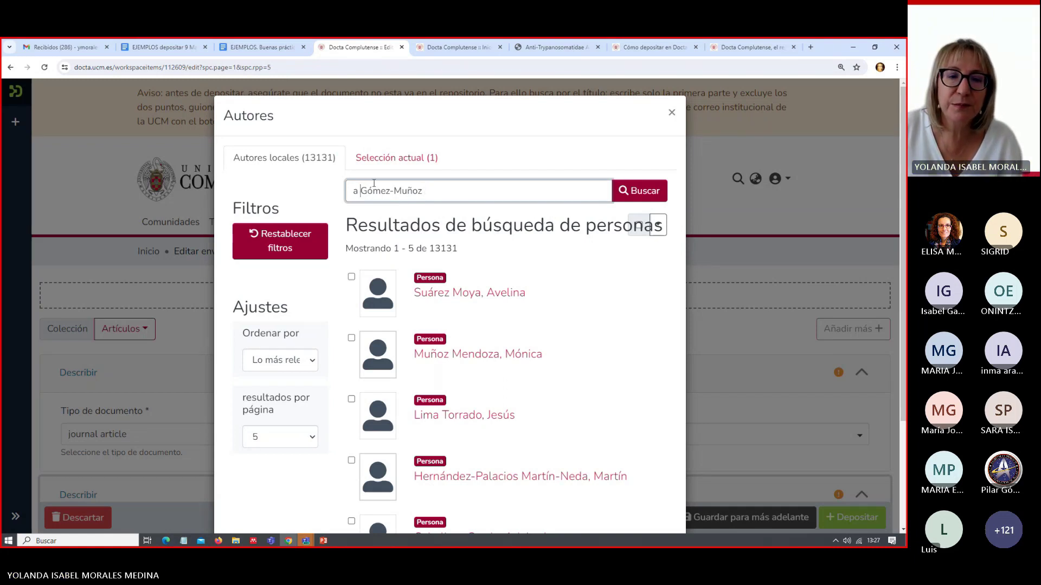
key("BackSpace")
key("BackSpace")
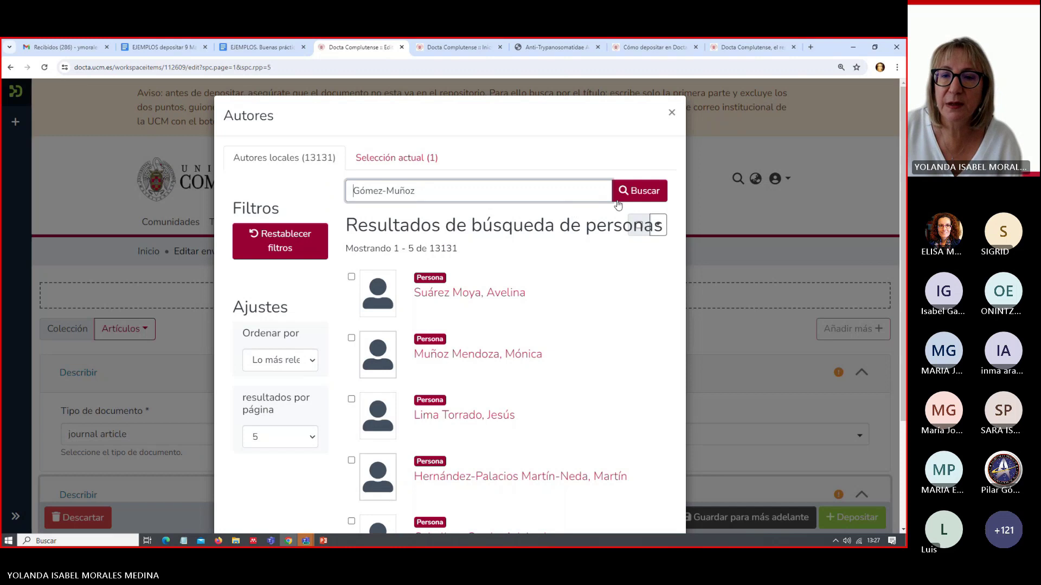
left_click(628, 200)
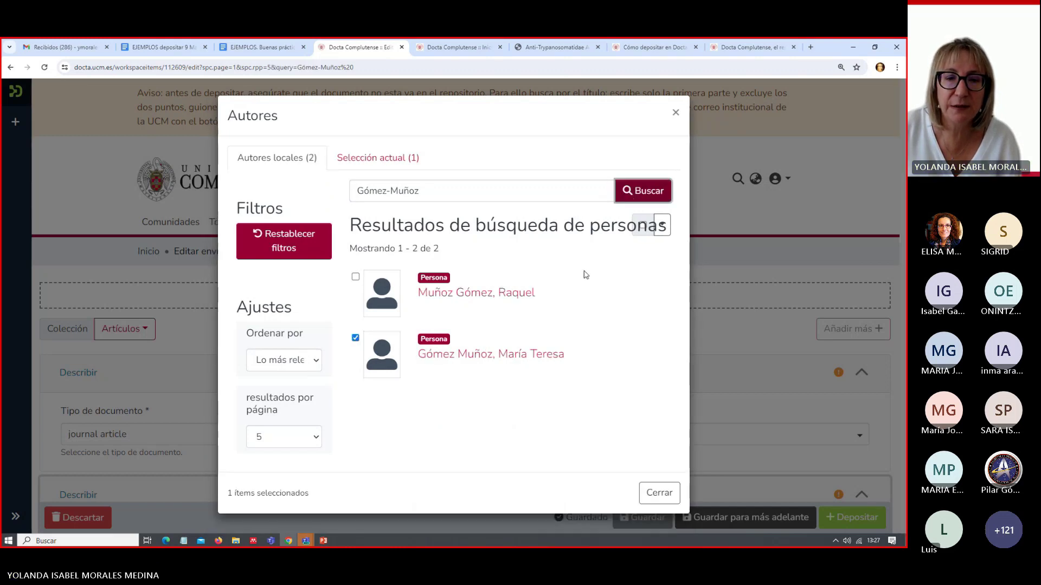
left_click(658, 493)
scroll(613, 280, "down", 10)
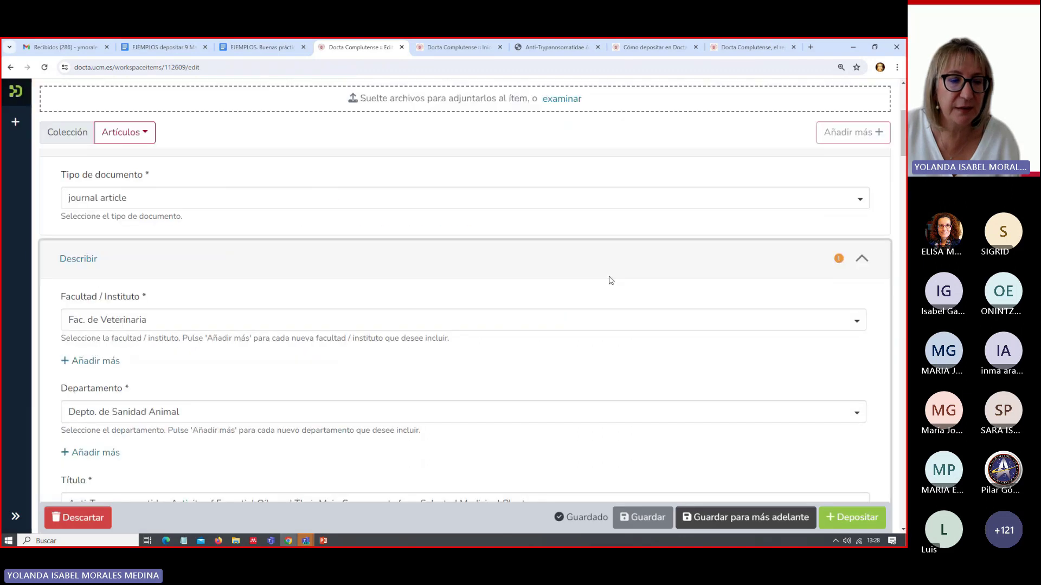
scroll(611, 281, "down", 3)
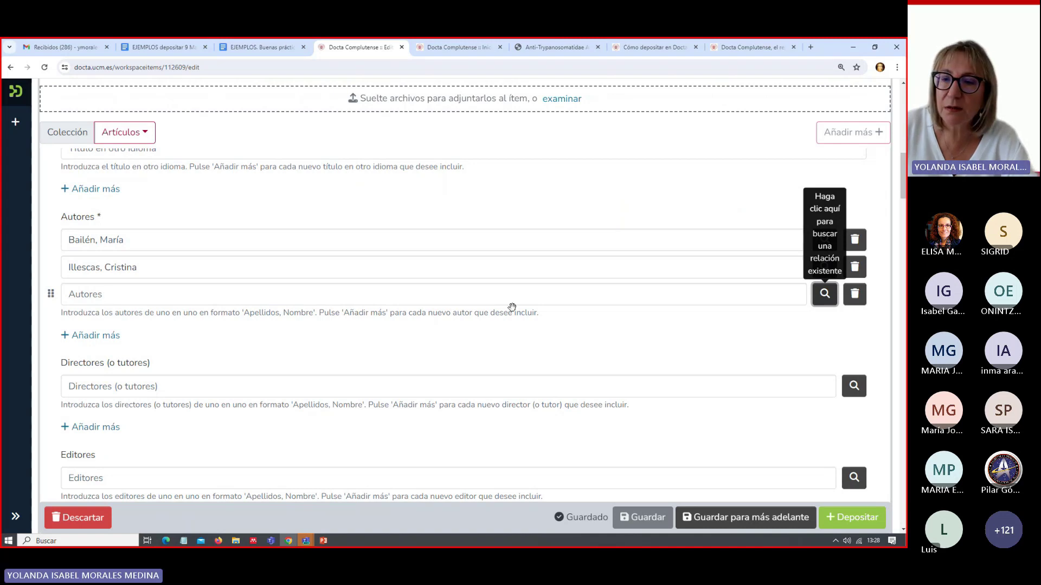
- From the empty third author entry, search the local authors for the Complutense author's surnames, cleaned of extra characters
left_click(559, 291)
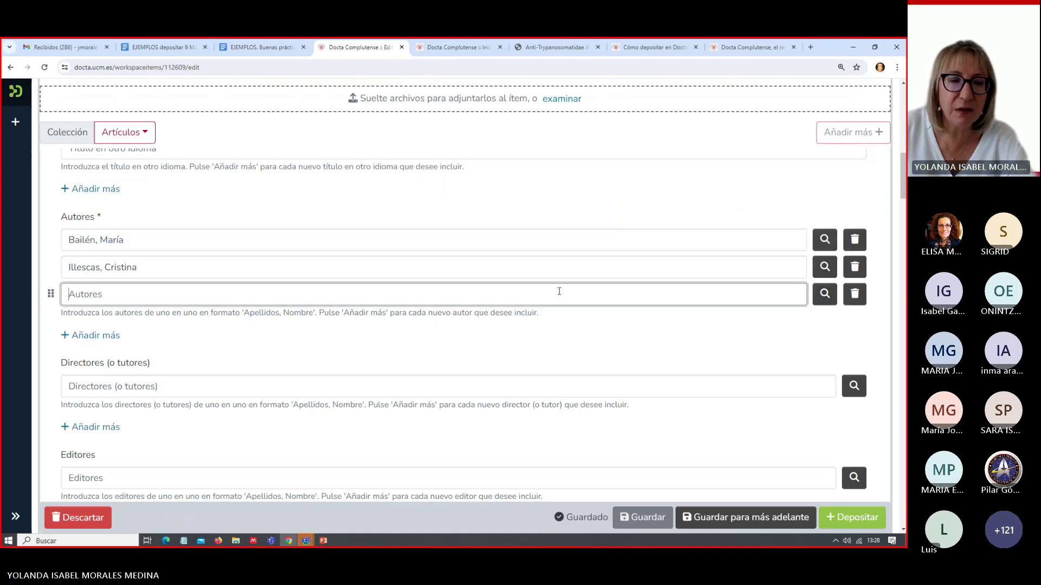
left_click(823, 295)
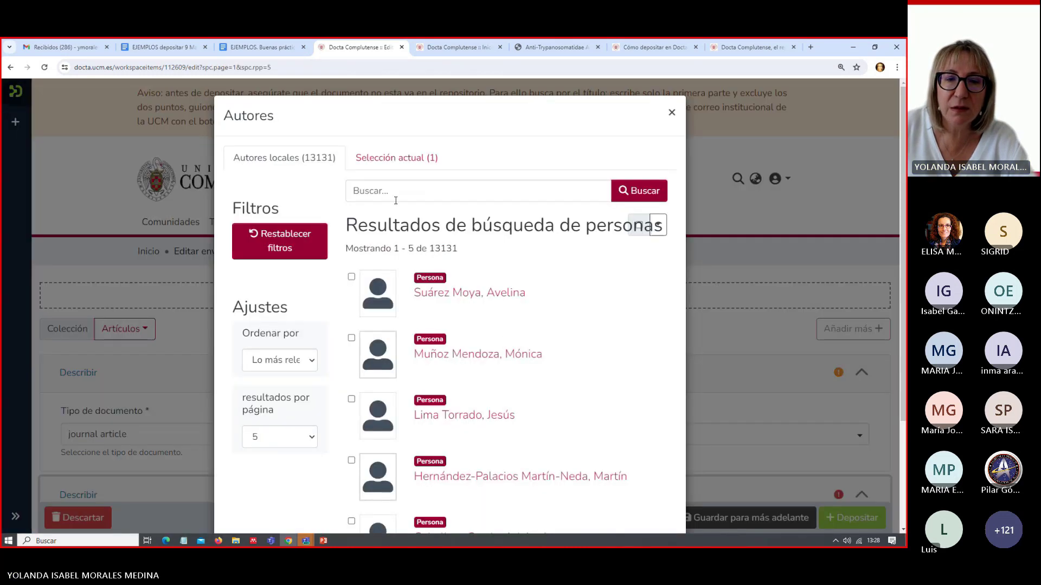
left_click(385, 193)
type("a Gómez-Muñoz 3")
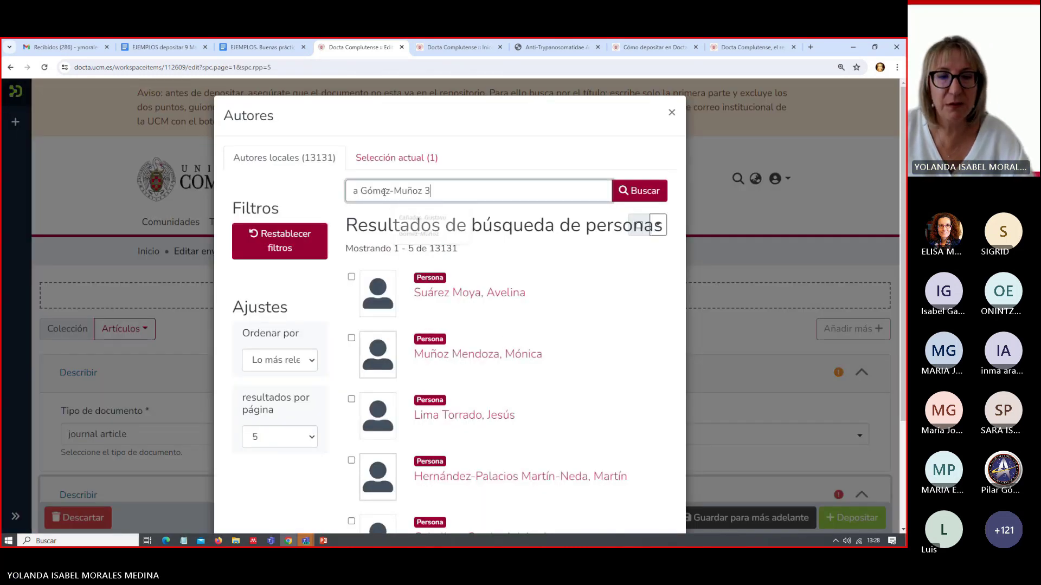
left_click(363, 189)
key("BackSpace")
key("BackSpace")
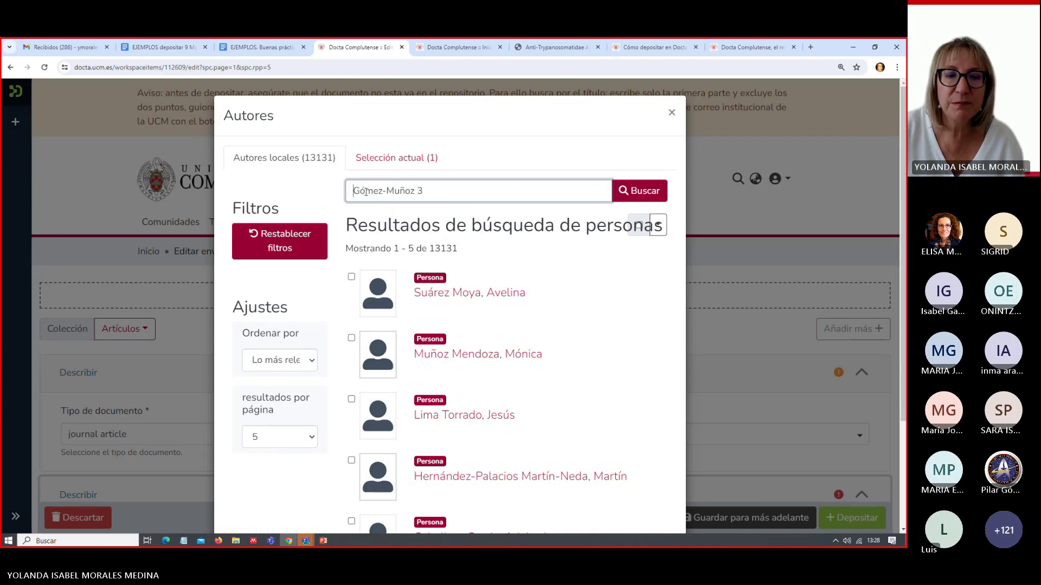
left_click(424, 189)
key("BackSpace")
left_click(639, 193)
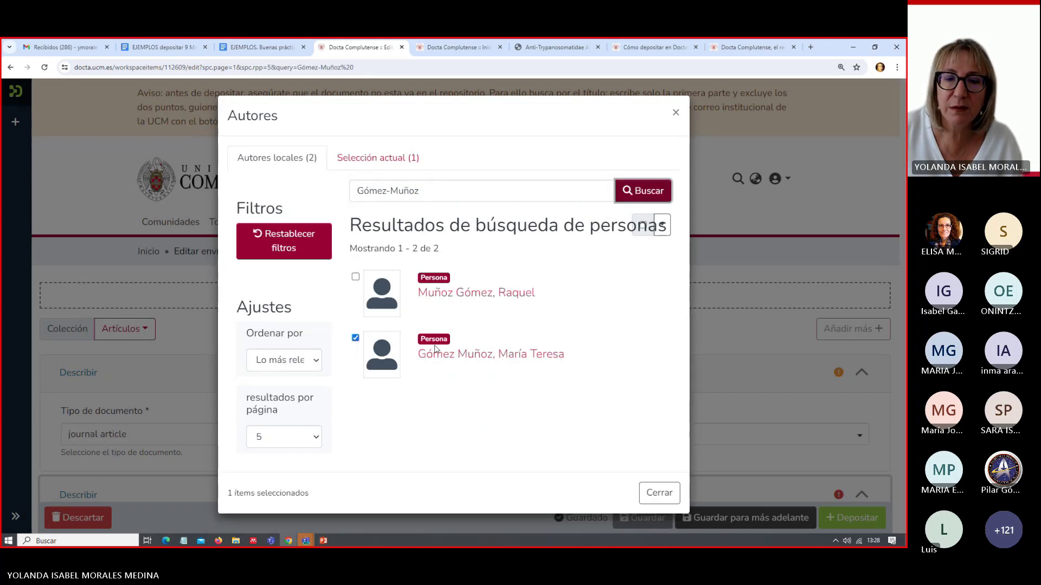
- Deselect and reselect the Complutense author's matching profile to link it, then close the lookup and go back to Autores
left_click(356, 338)
left_click(355, 339)
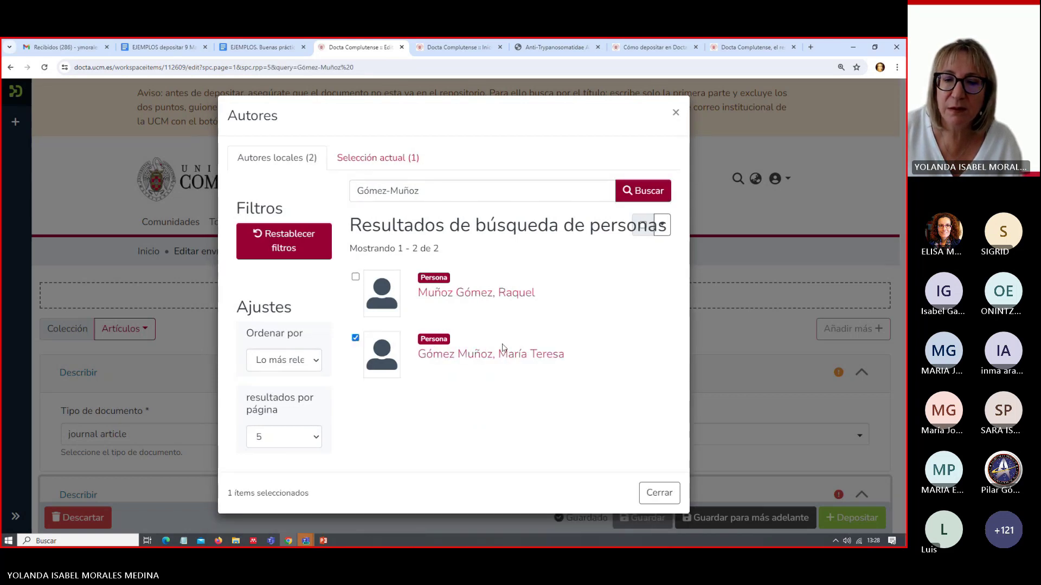
left_click(661, 493)
scroll(598, 293, "down", 8)
scroll(598, 294, "down", 3)
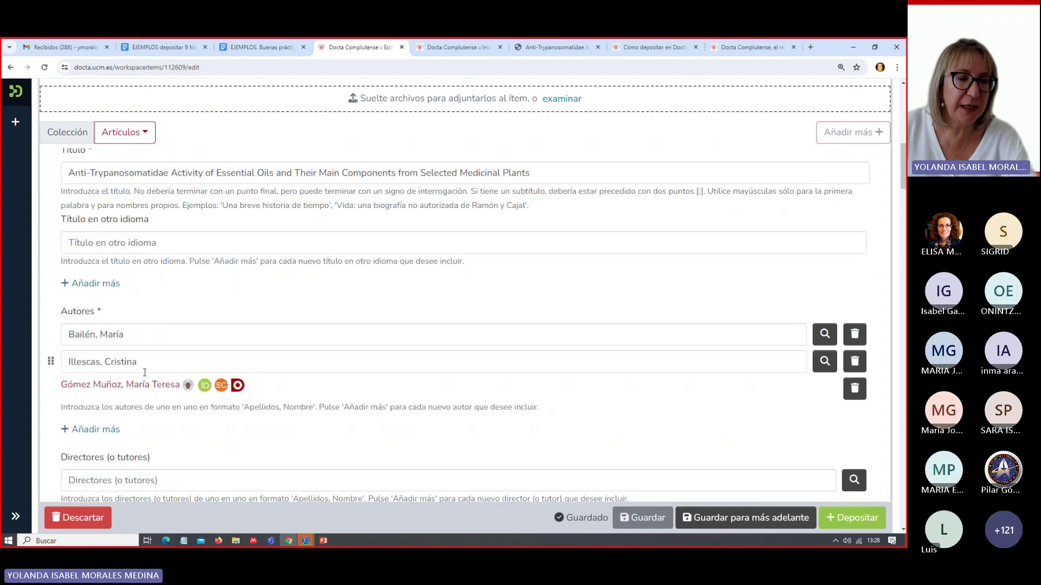
- Copy the last author's surnames from the article PDF into a new fourth author entry, followed by a comma
left_click(556, 47)
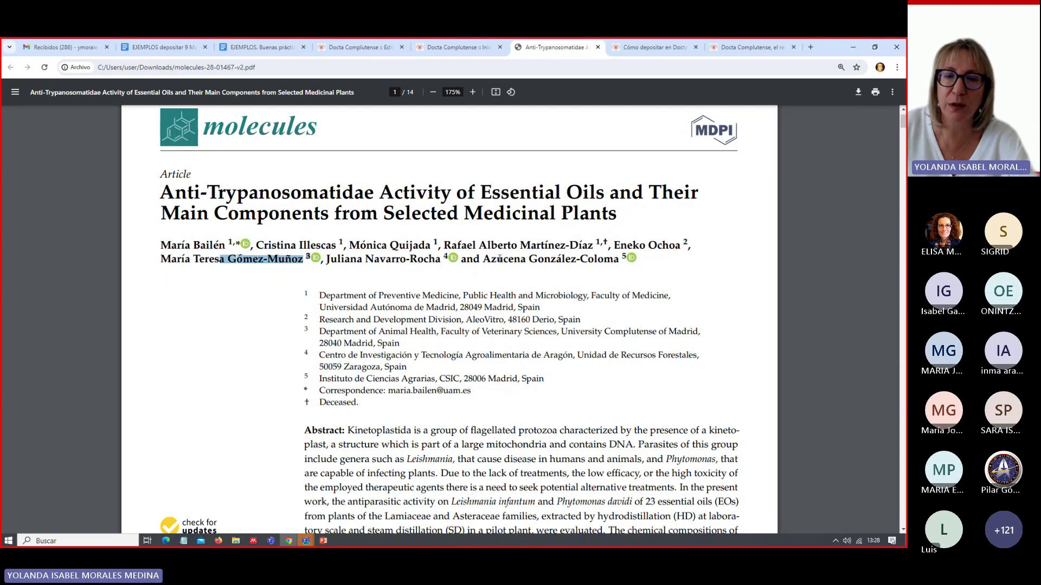
left_click_drag(528, 260, 618, 261)
key("ctrl+c")
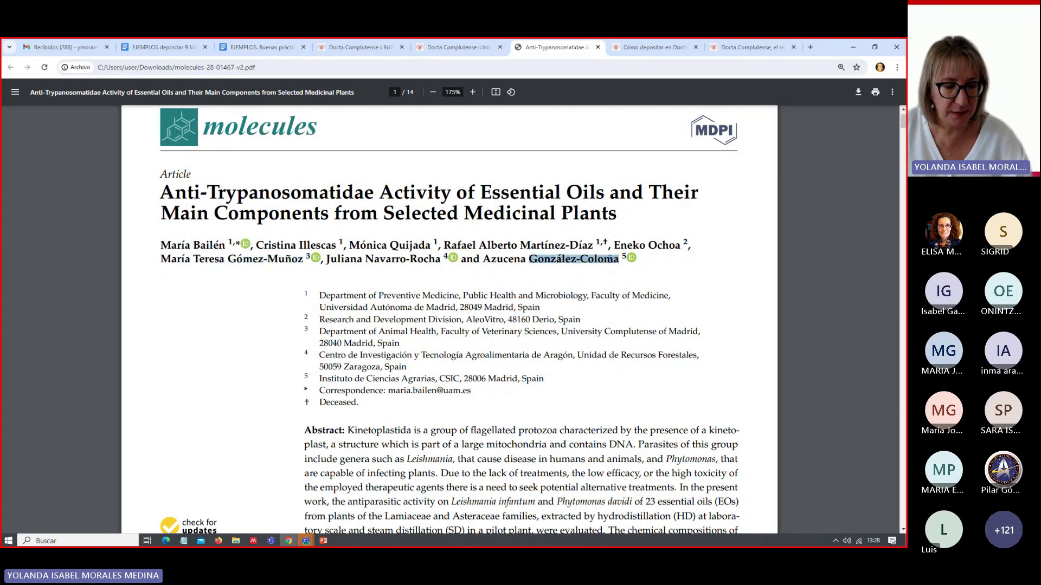
left_click(355, 47)
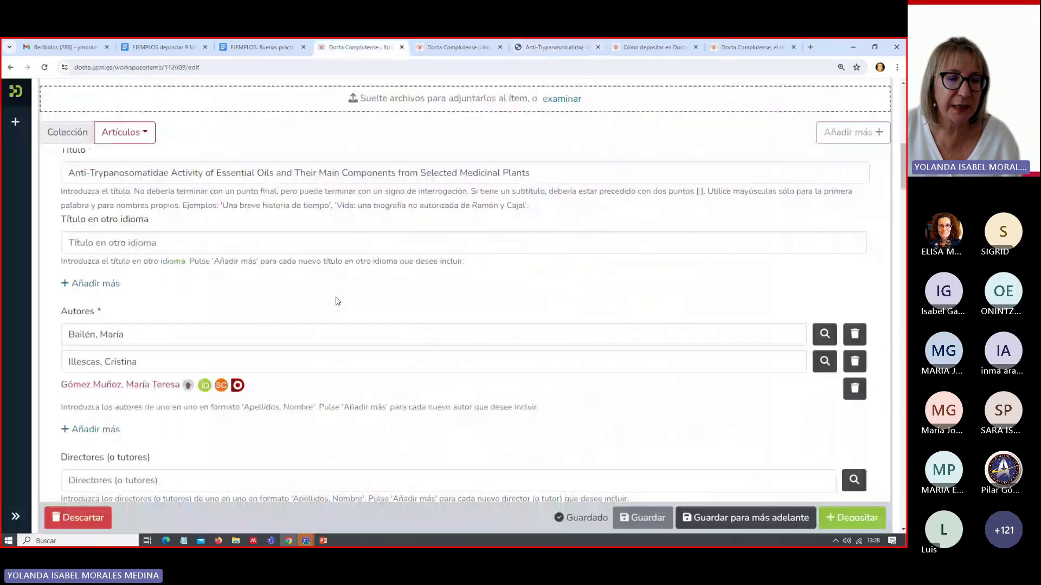
left_click(96, 429)
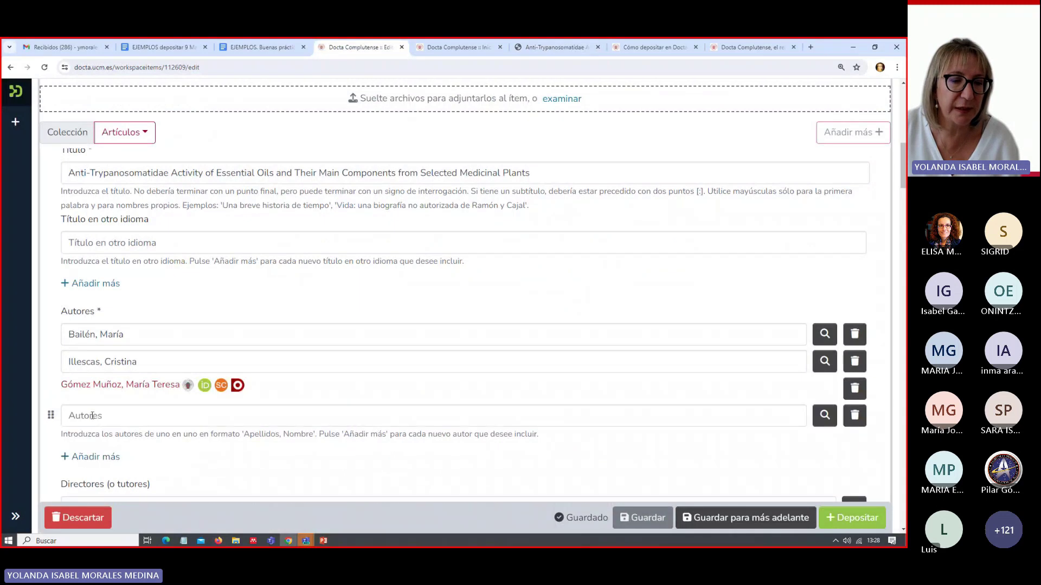
left_click(92, 416)
key("ctrl+v")
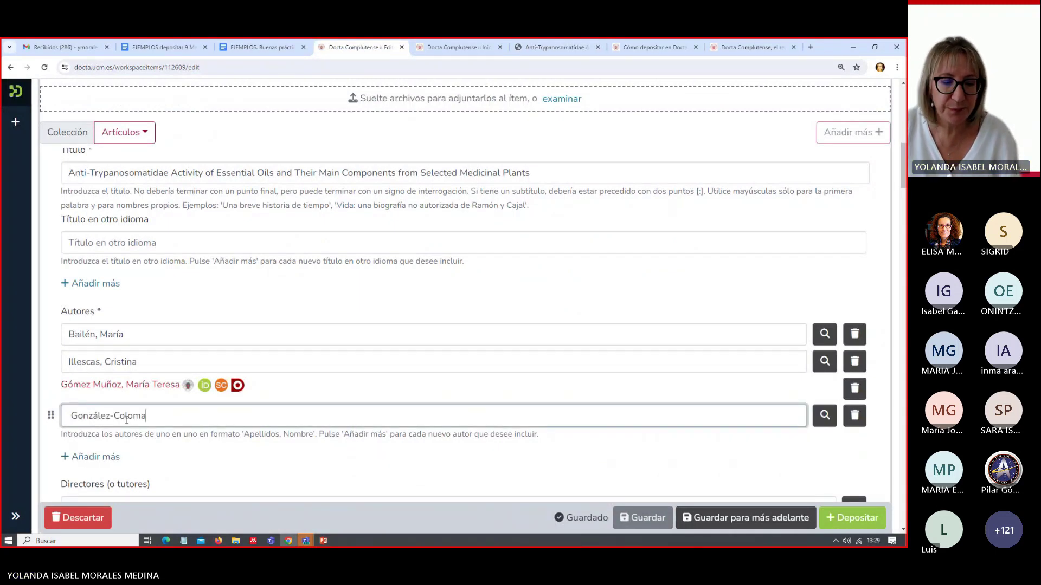
type(",")
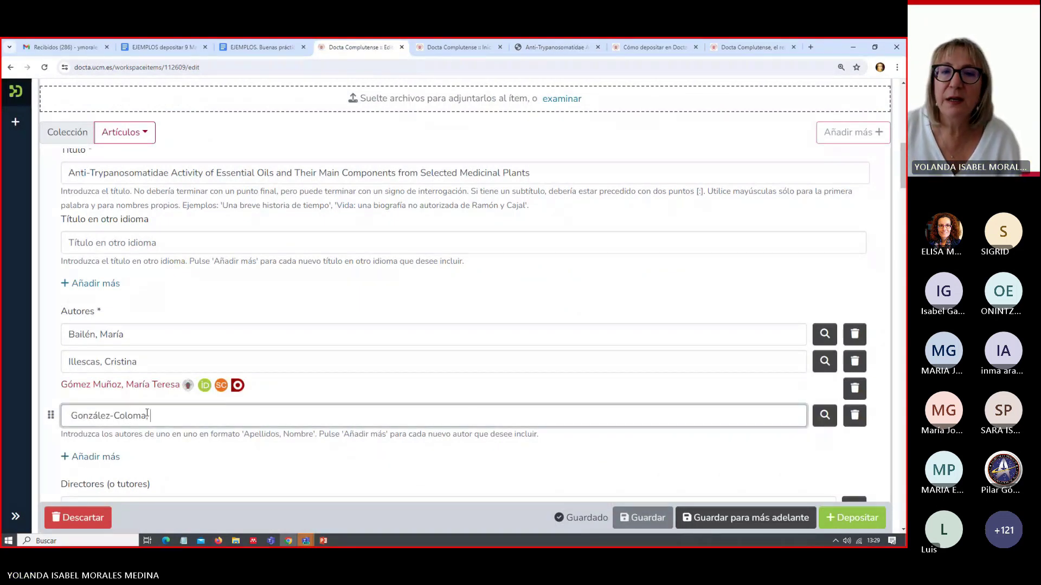
- Complete the fourth author entry with the author's first name and replace the hyphen between the surnames with a space
left_click(570, 49)
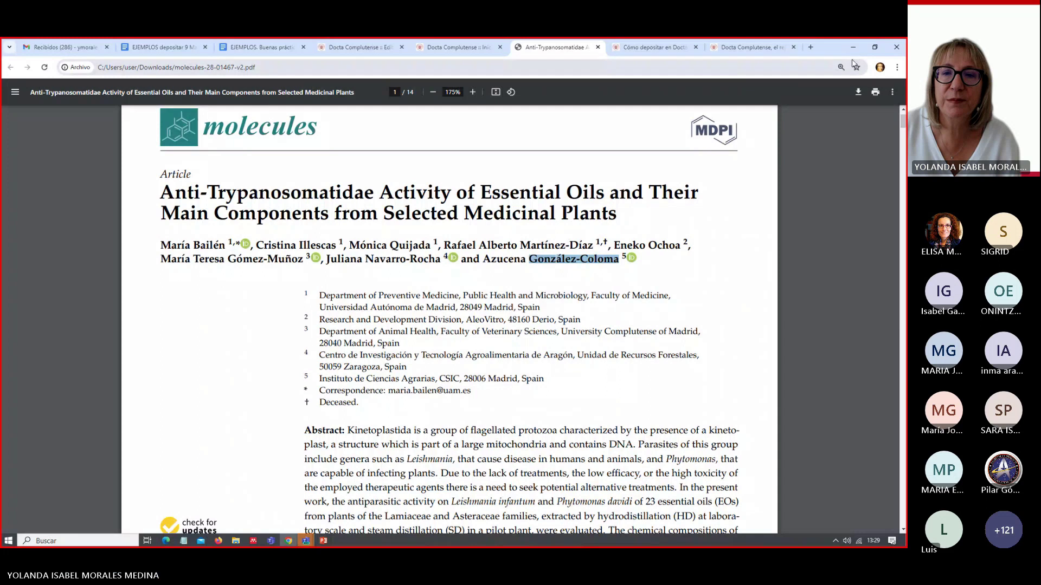
left_click(876, 46)
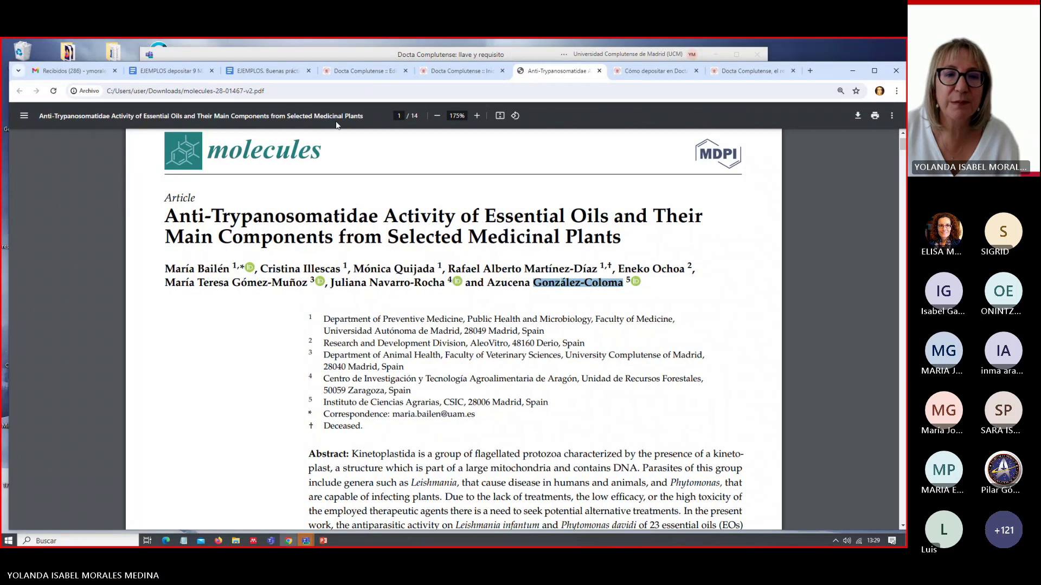
left_click(351, 74)
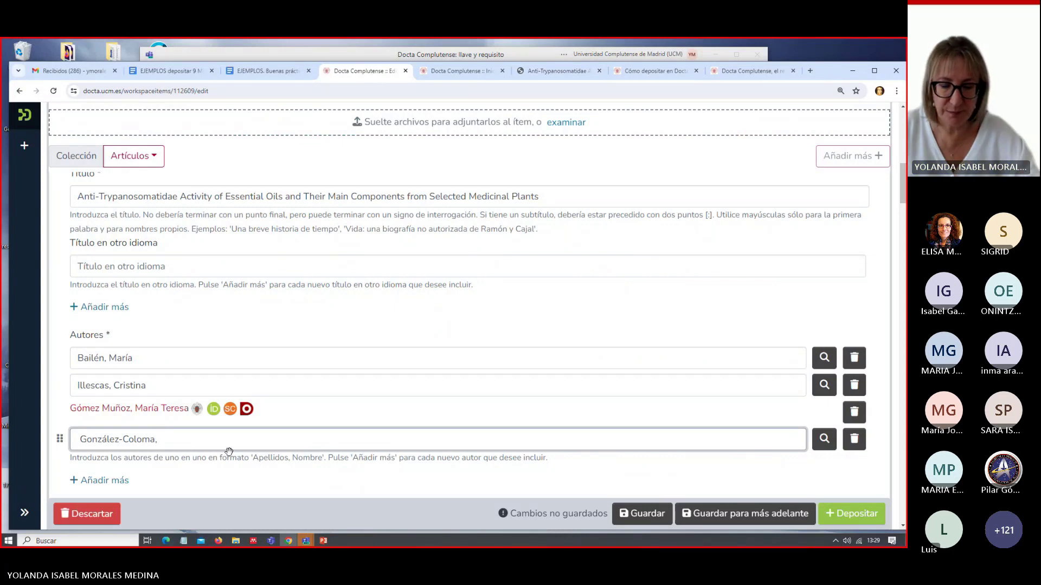
type("zucena")
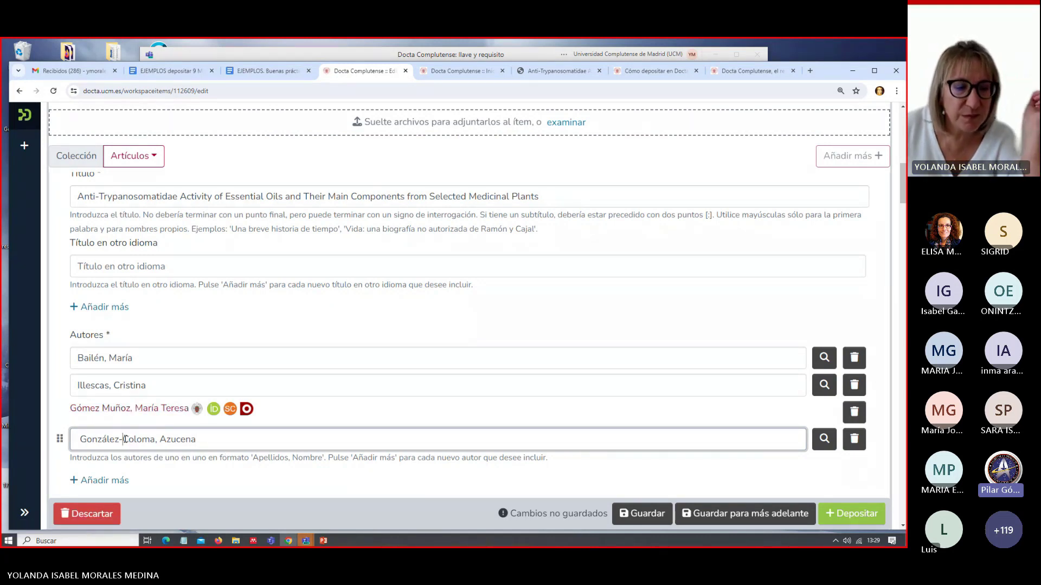
key("BackSpace")
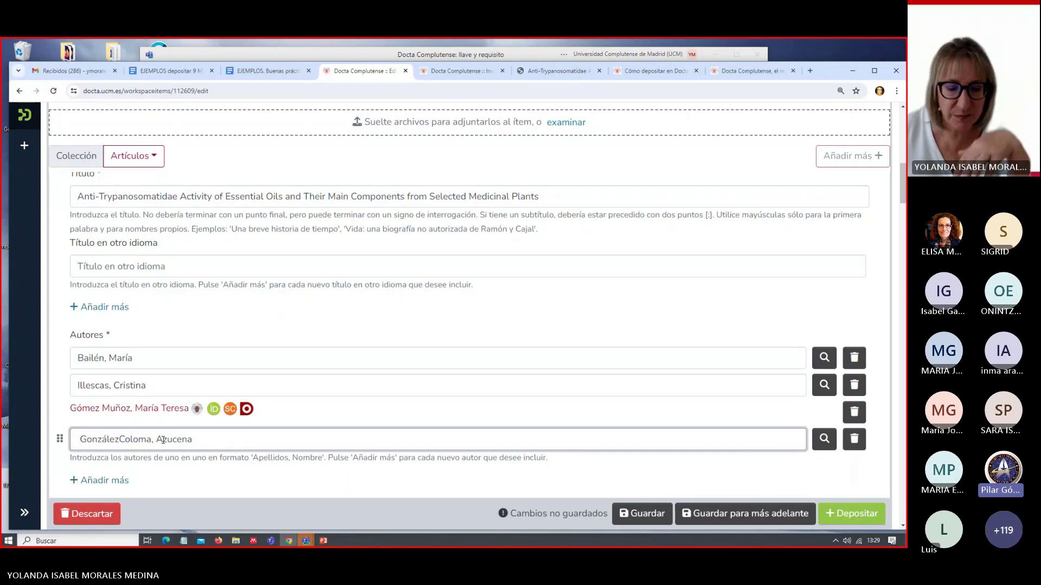
left_click(205, 444)
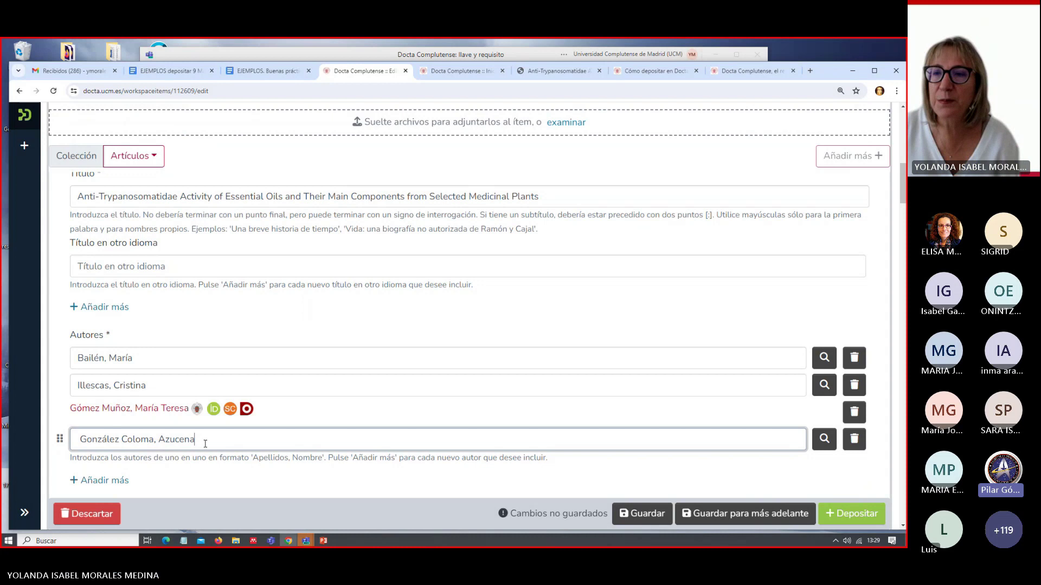
left_click(874, 72)
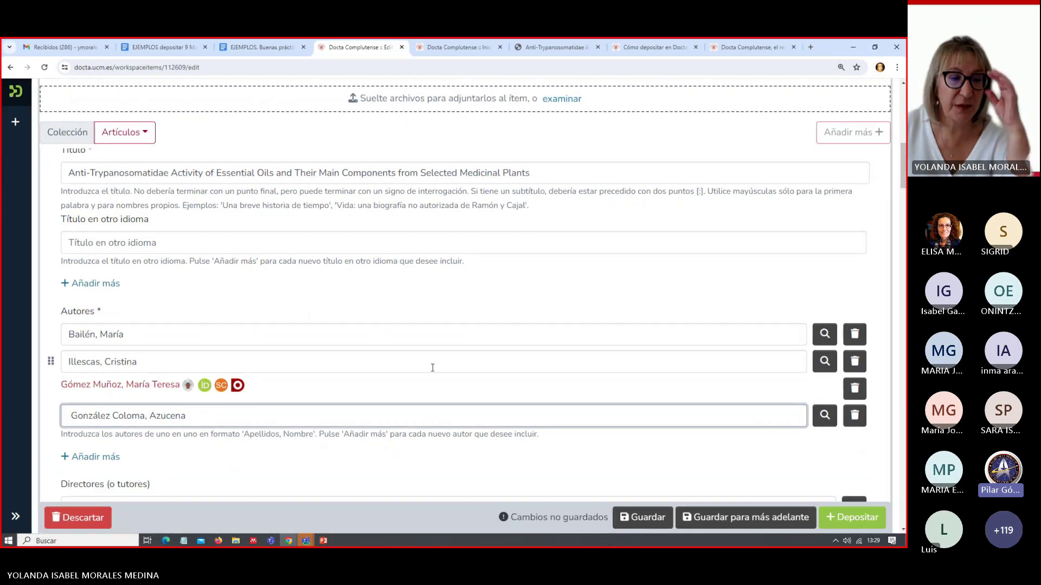
- Save the submission form with the filled-in list of authors
left_click(408, 303)
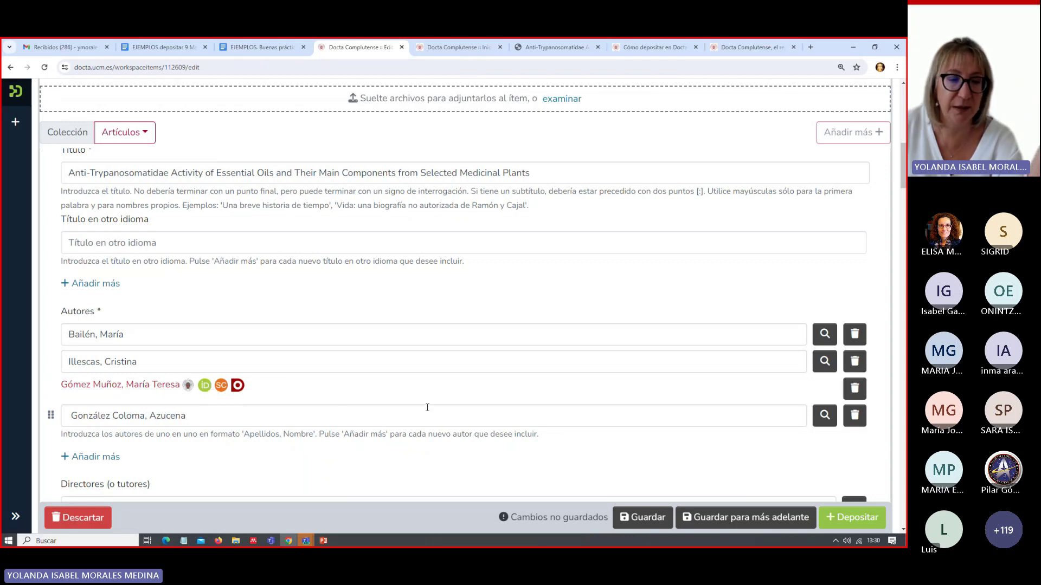
scroll(427, 407, "down", 2)
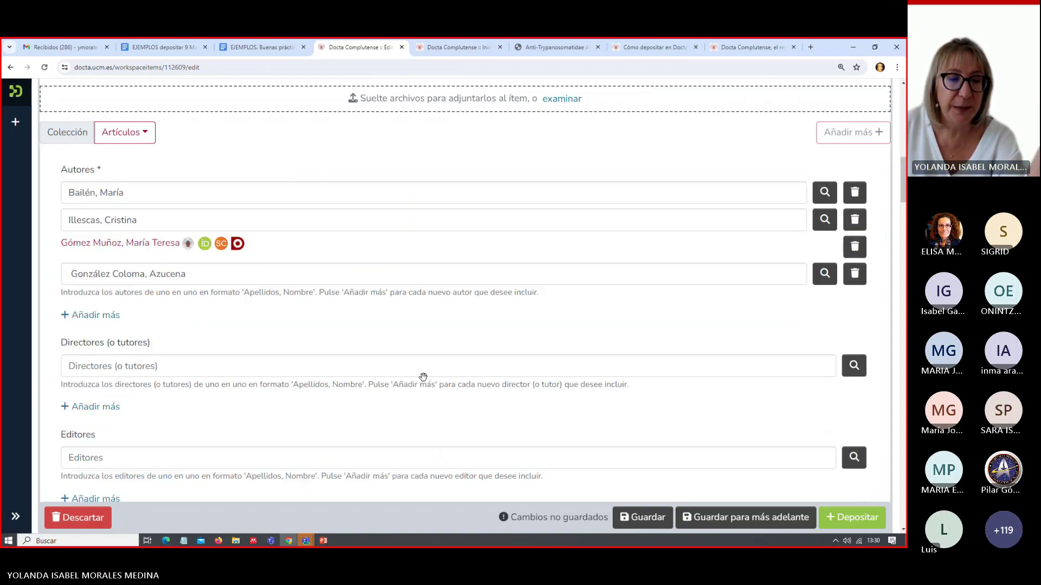
left_click(655, 524)
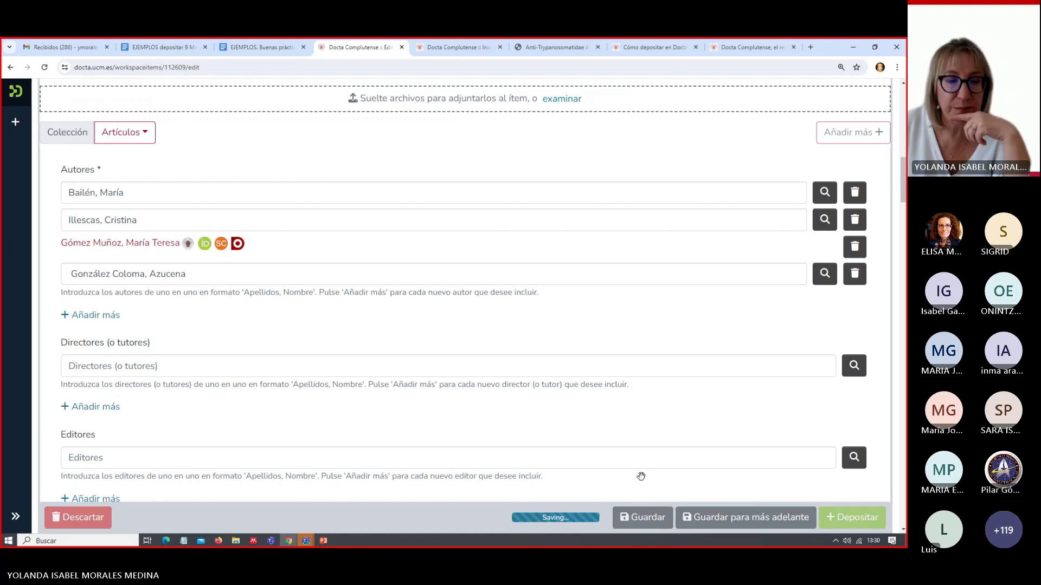
scroll(633, 426, "down", 3)
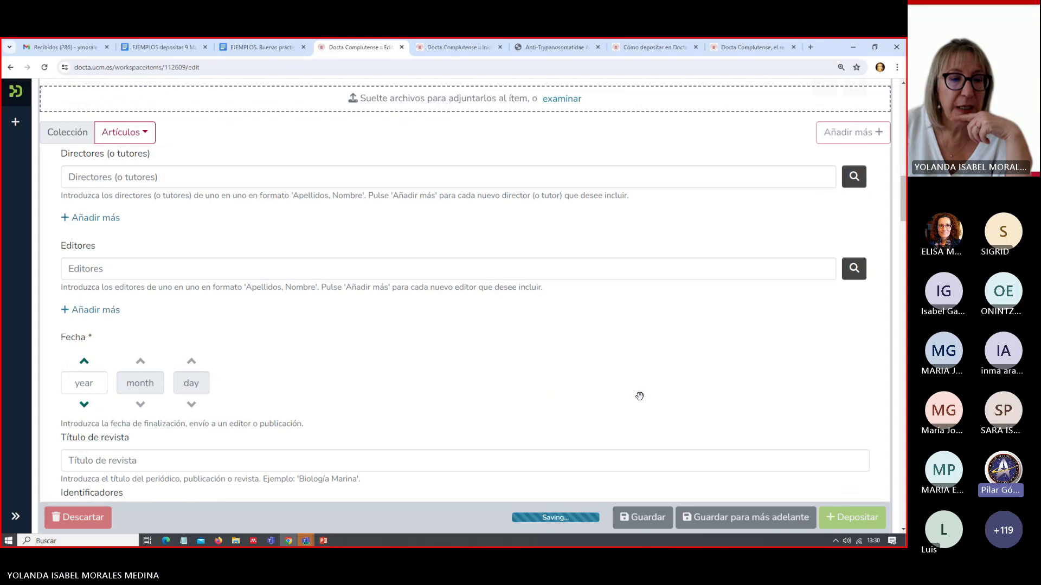
scroll(640, 396, "up", 3)
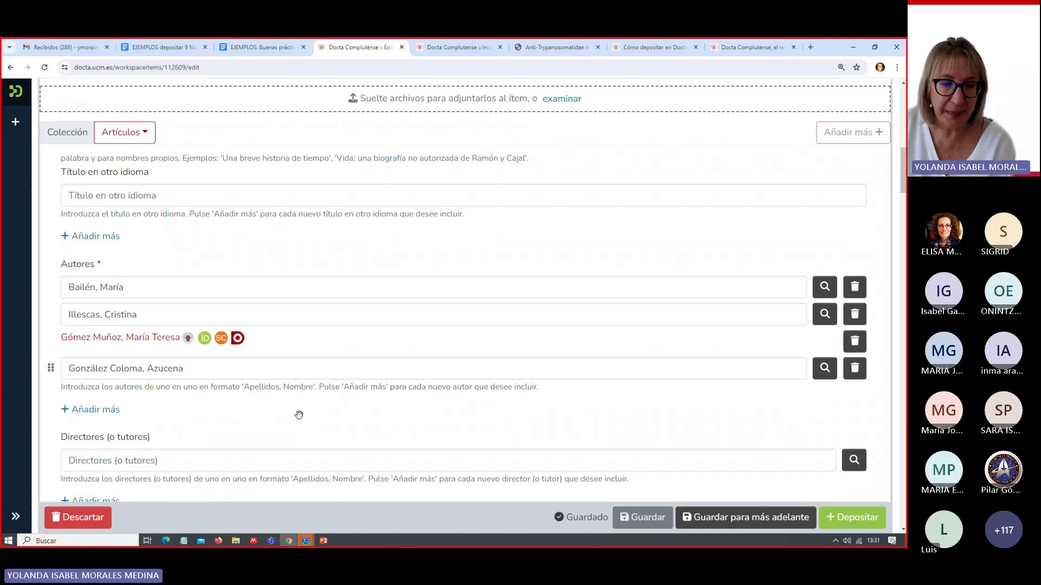
scroll(474, 412, "down", 1)
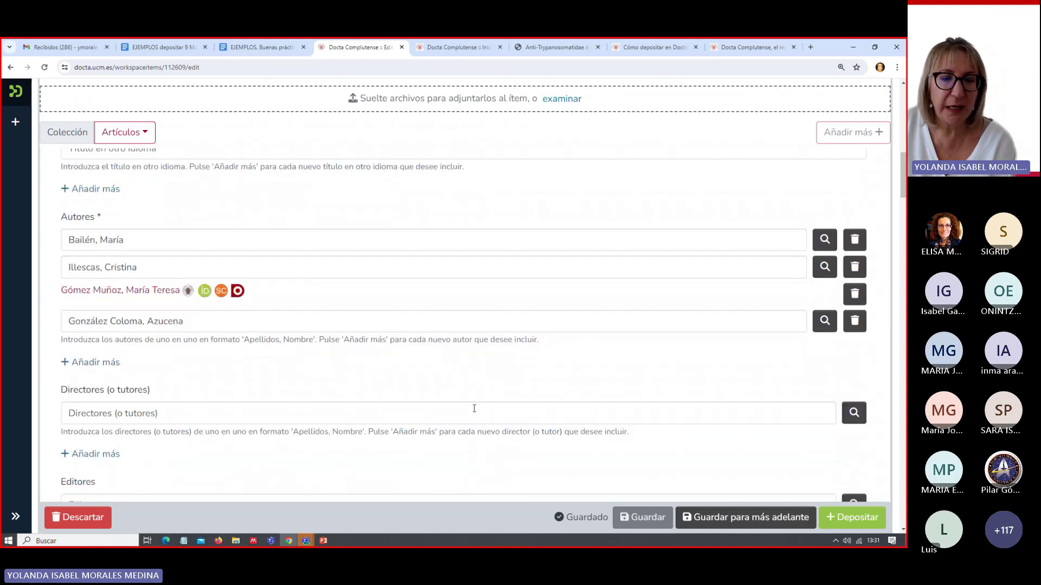
scroll(470, 368, "down", 1)
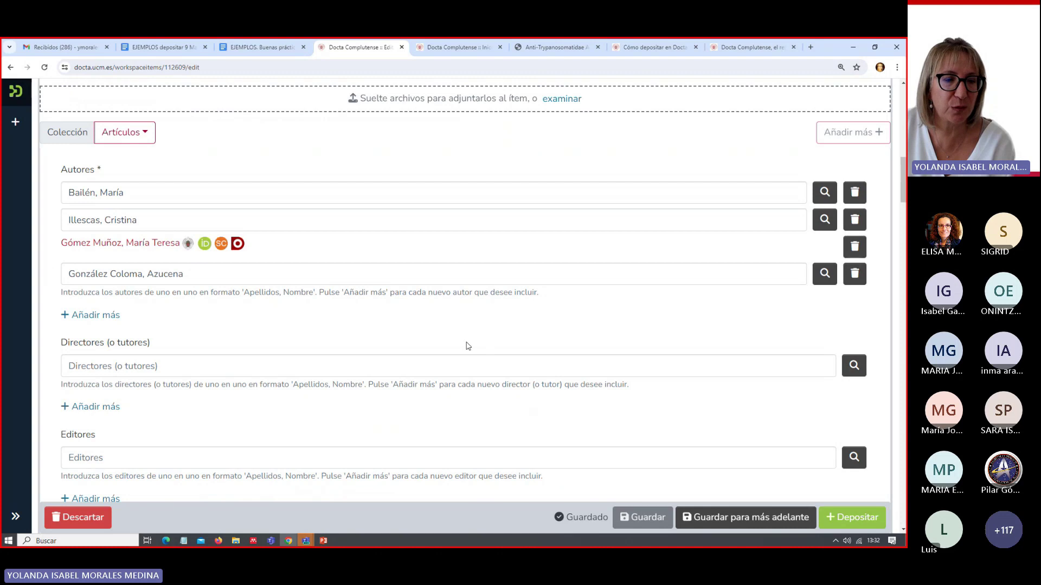
- Review the form's fields from Autores to Fecha and the article data listed in the EJEMPLOS depositar 9 Mayo 2024 document
scroll(468, 346, "down", 1)
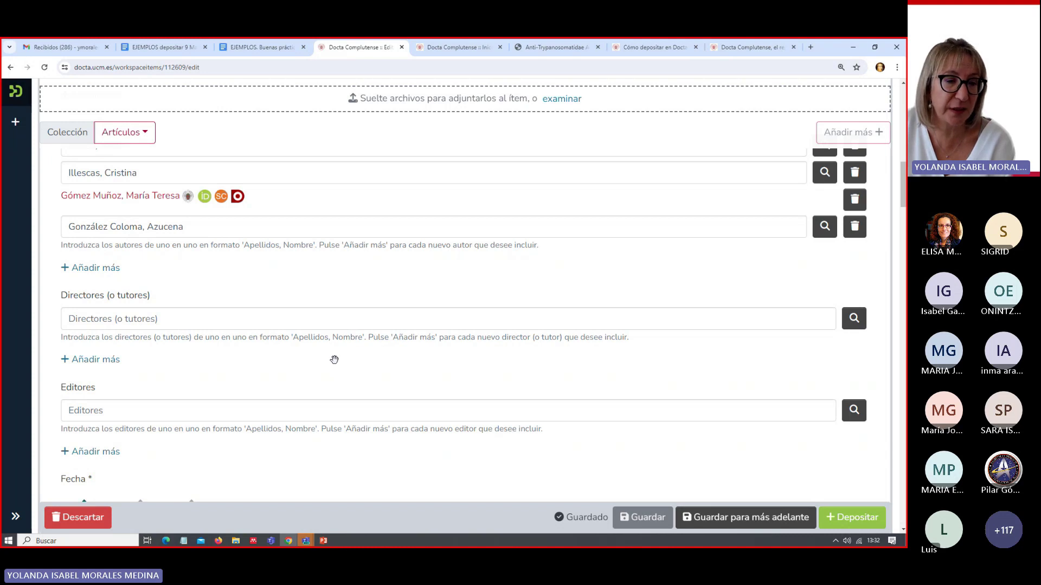
scroll(334, 360, "down", 1)
scroll(341, 371, "down", 2)
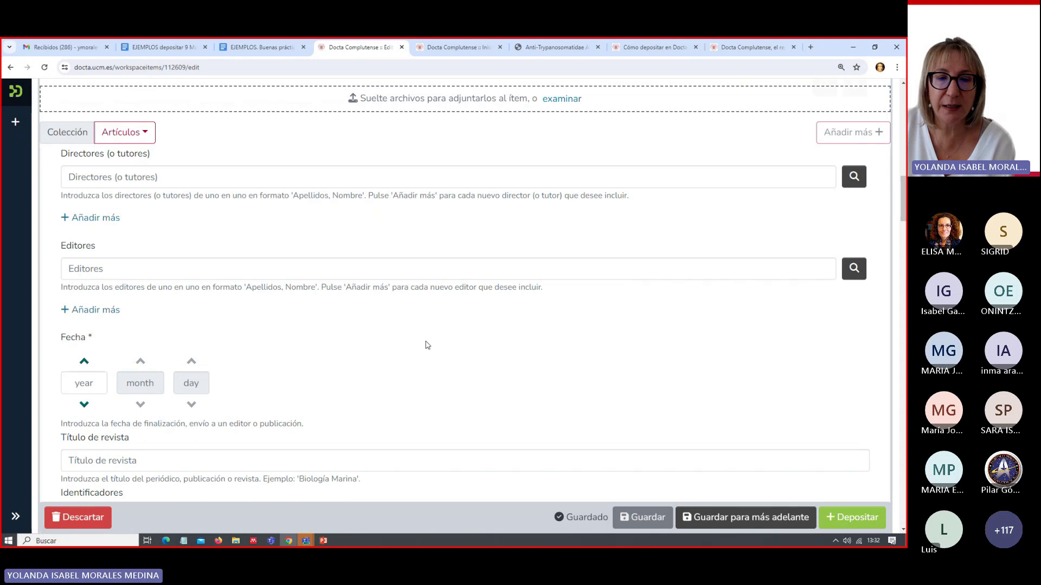
scroll(378, 342, "down", 1)
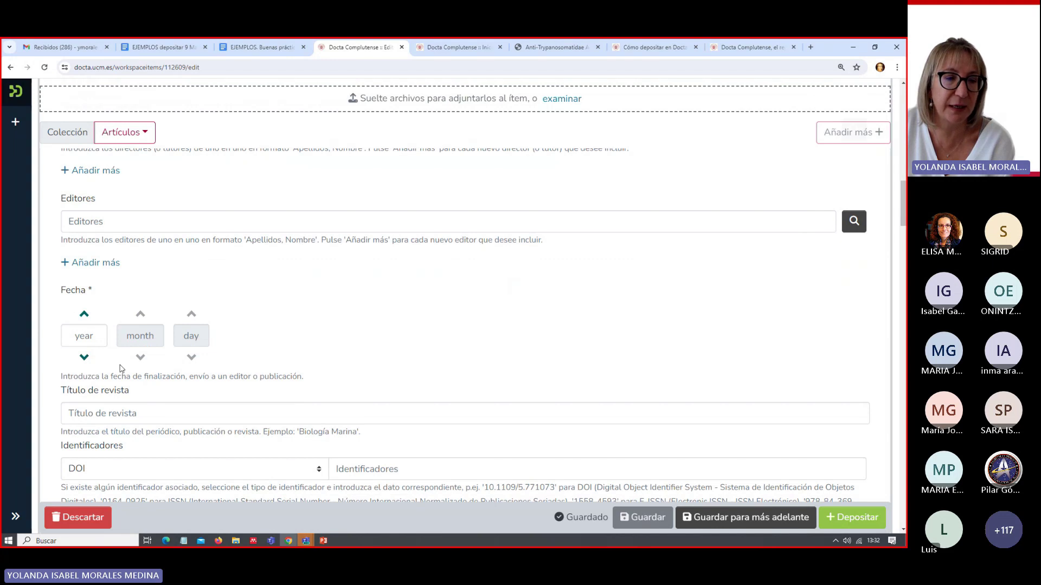
left_click(250, 46)
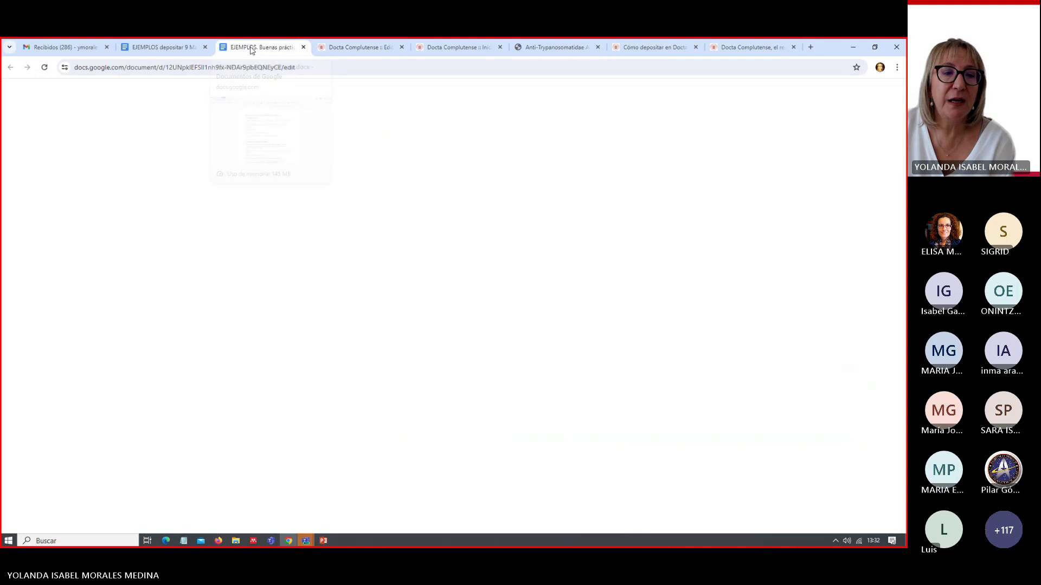
left_click(154, 48)
scroll(428, 262, "down", 1)
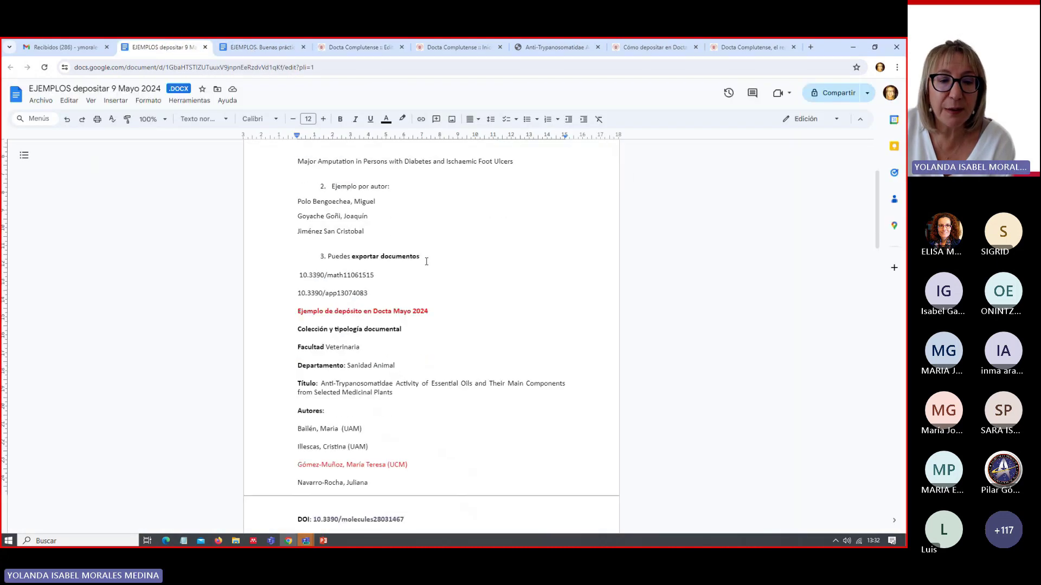
scroll(427, 261, "down", 2)
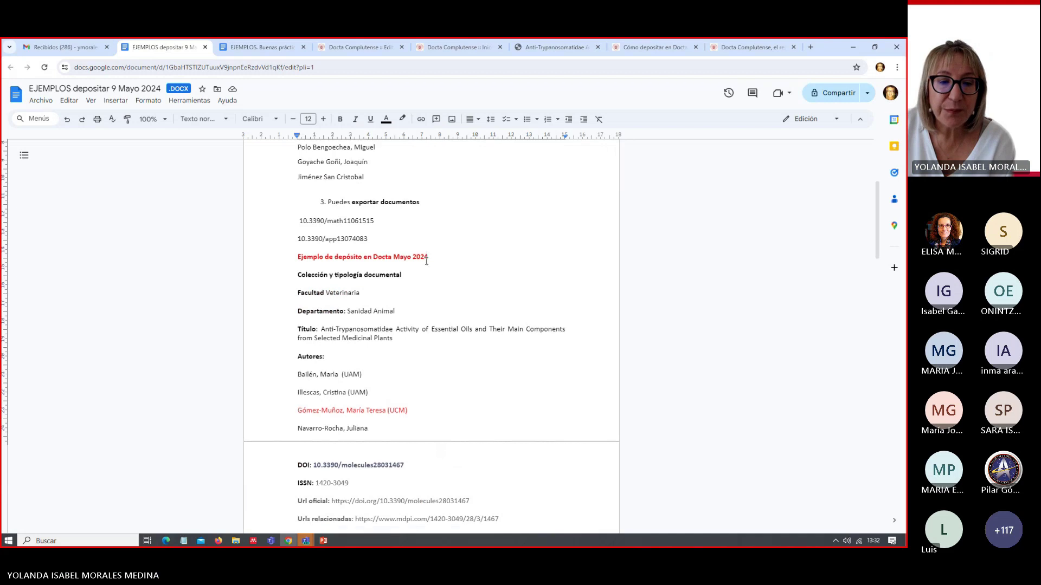
scroll(427, 261, "down", 1)
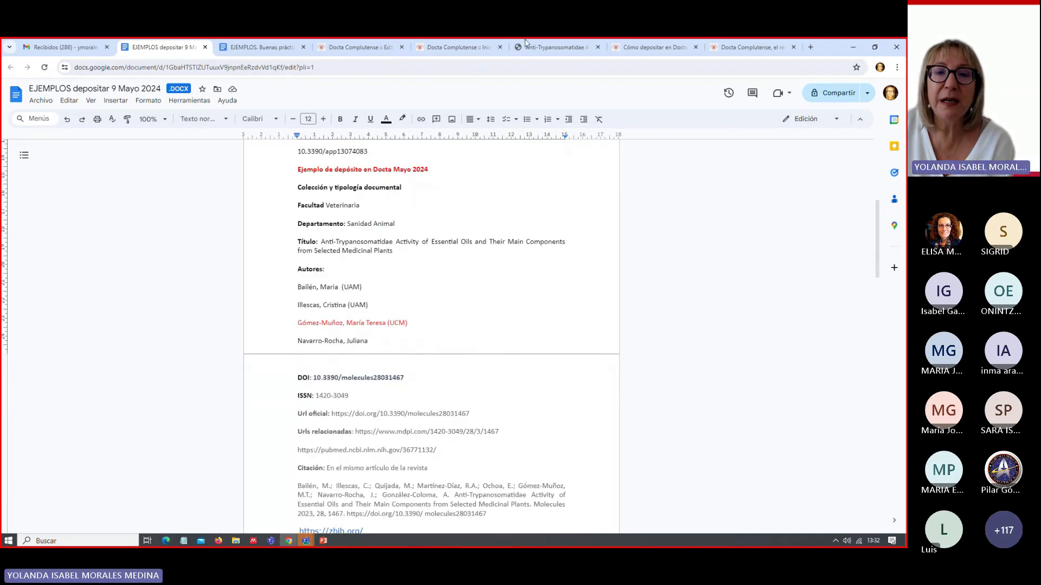
left_click(875, 50)
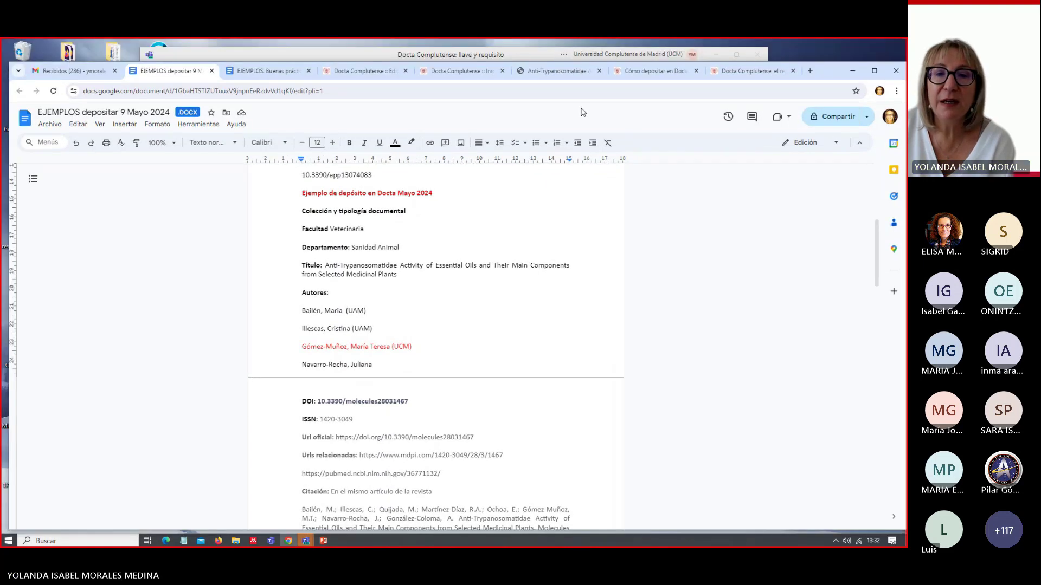
- Check the publication date in the article PDF and set the year of Fecha to 2023 in the submission form
left_click(556, 72)
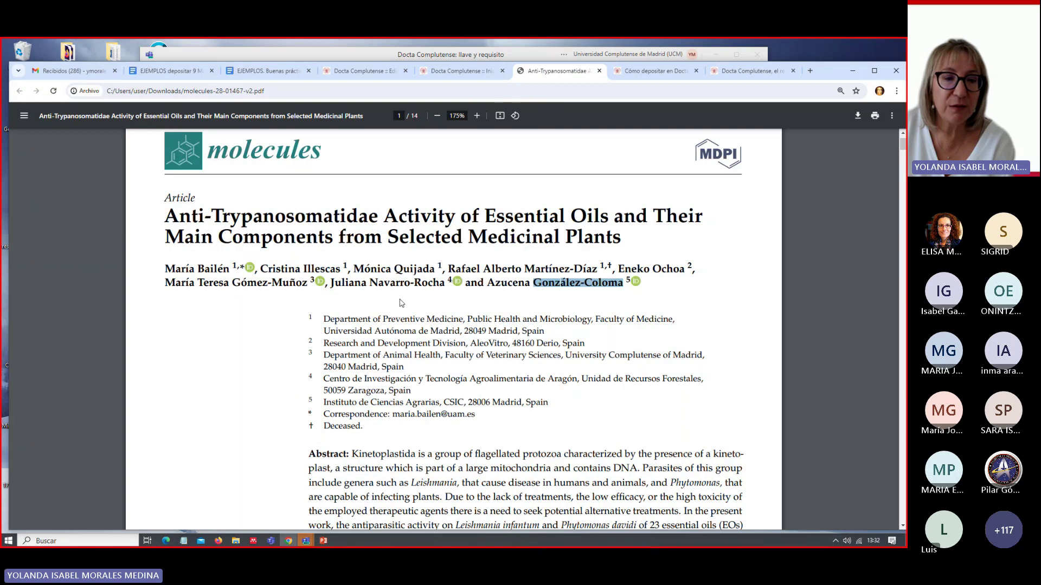
scroll(401, 303, "down", 3)
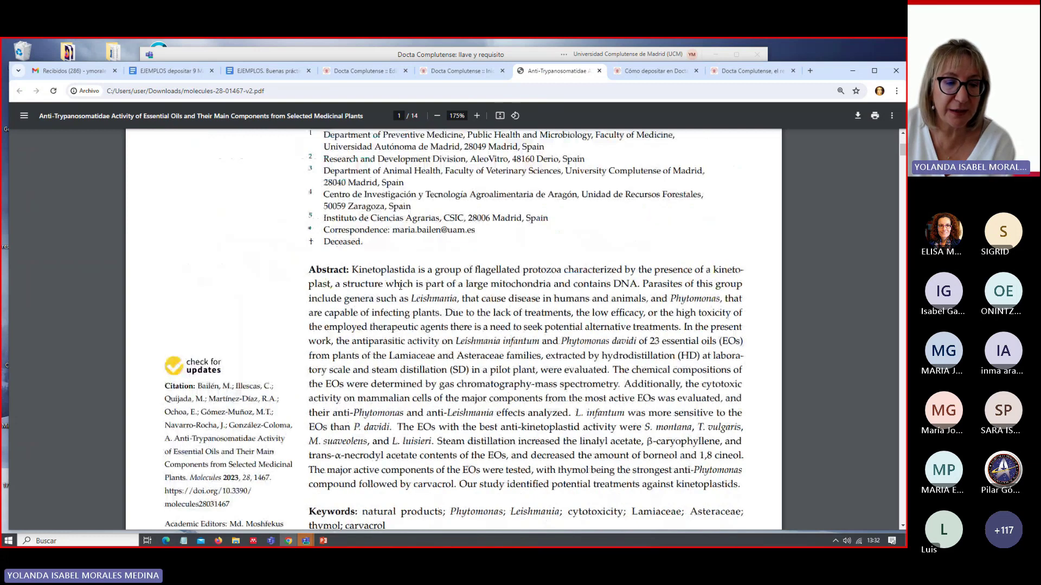
scroll(400, 285, "down", 2)
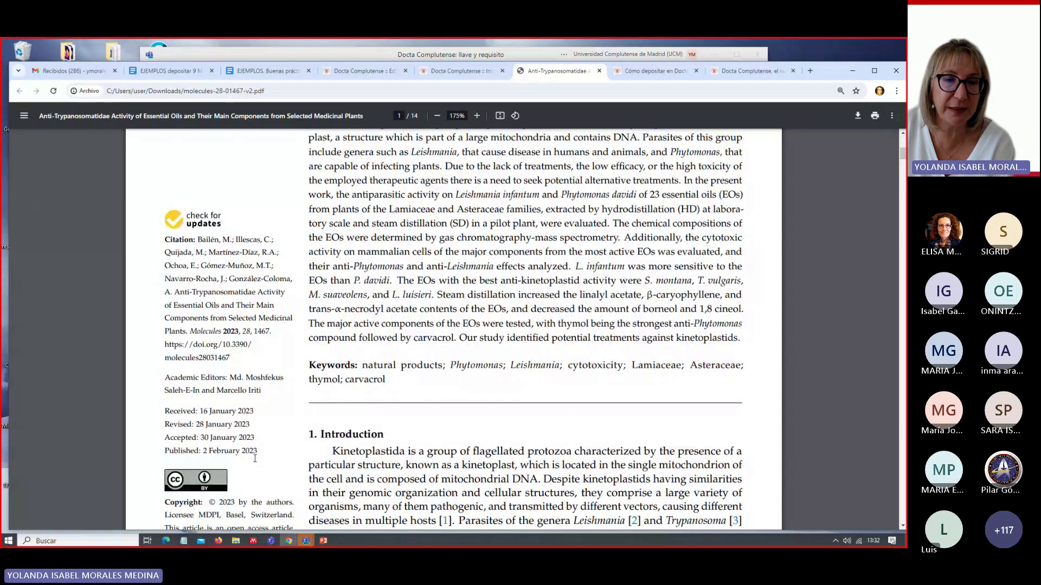
left_click(363, 74)
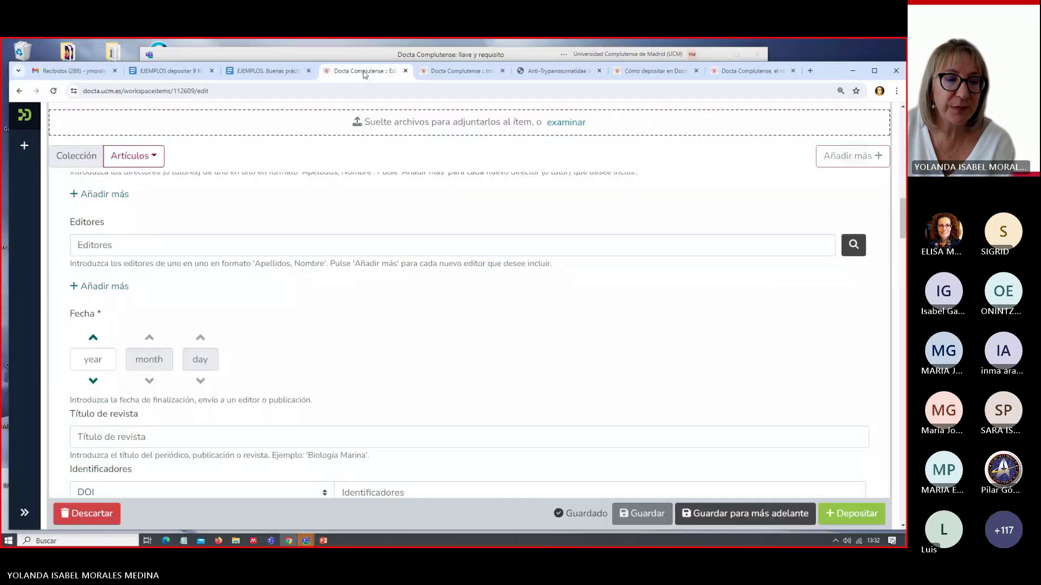
left_click(97, 358)
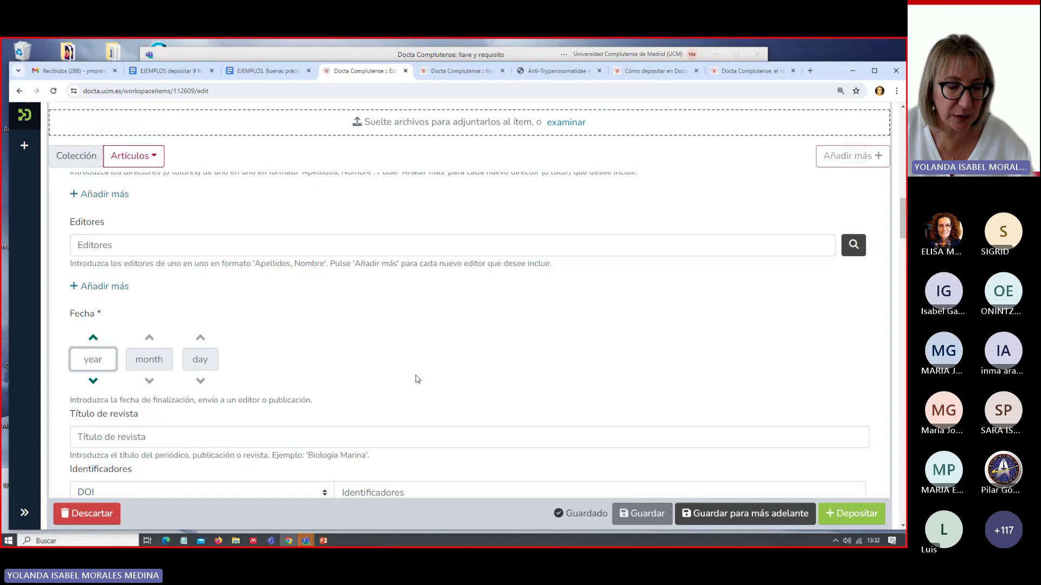
type("2023")
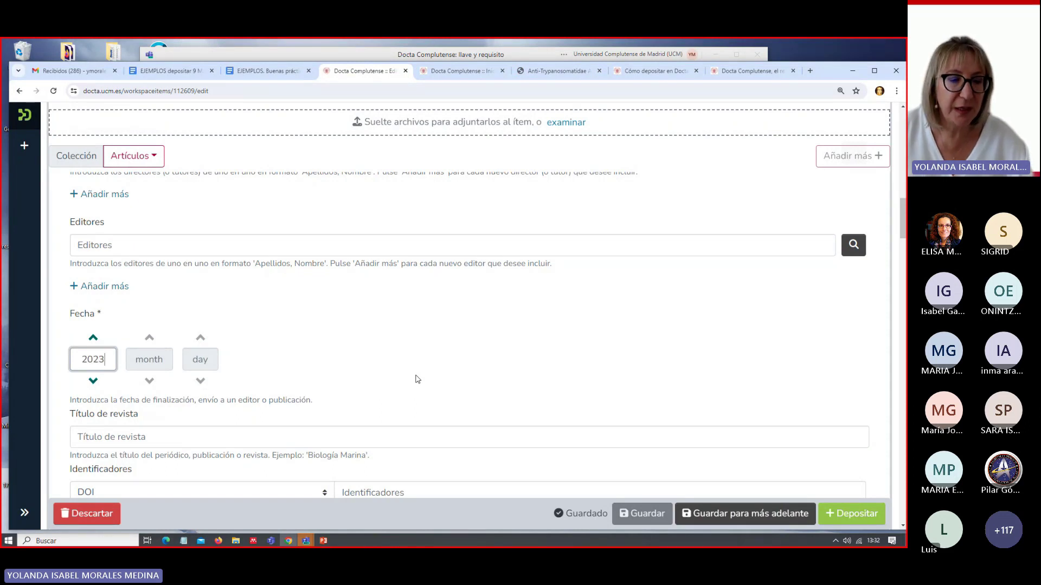
- Check the journal's name in the article PDF and fill in Título de revista with "Molecules"
left_click(126, 442)
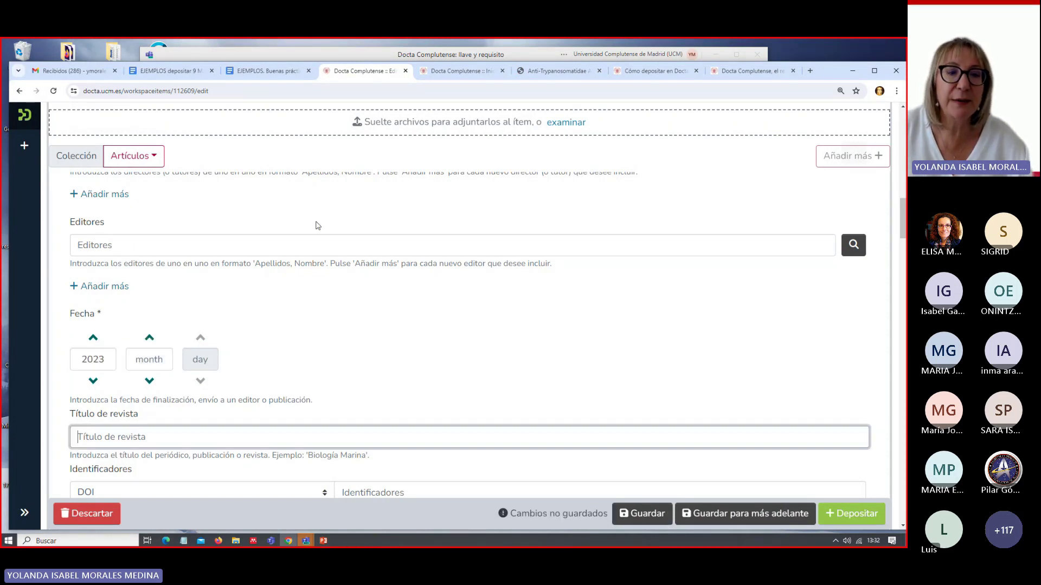
left_click(175, 70)
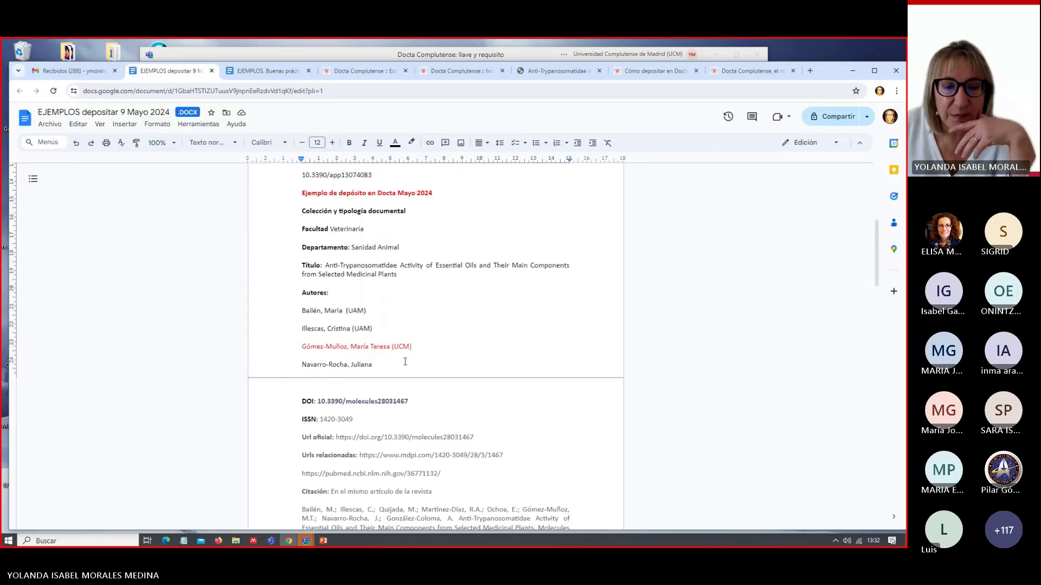
scroll(405, 362, "down", 2)
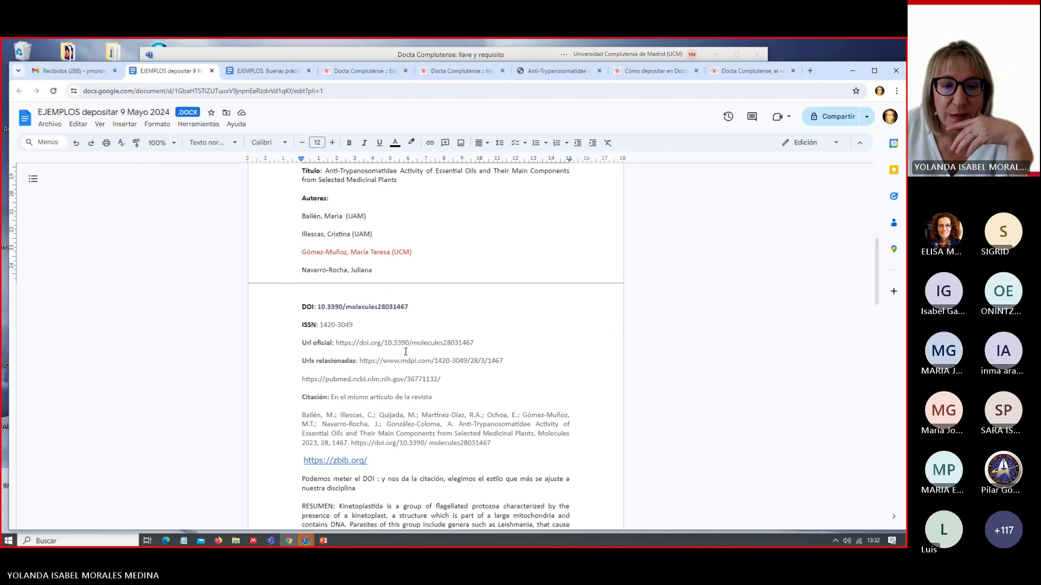
scroll(406, 352, "up", 1)
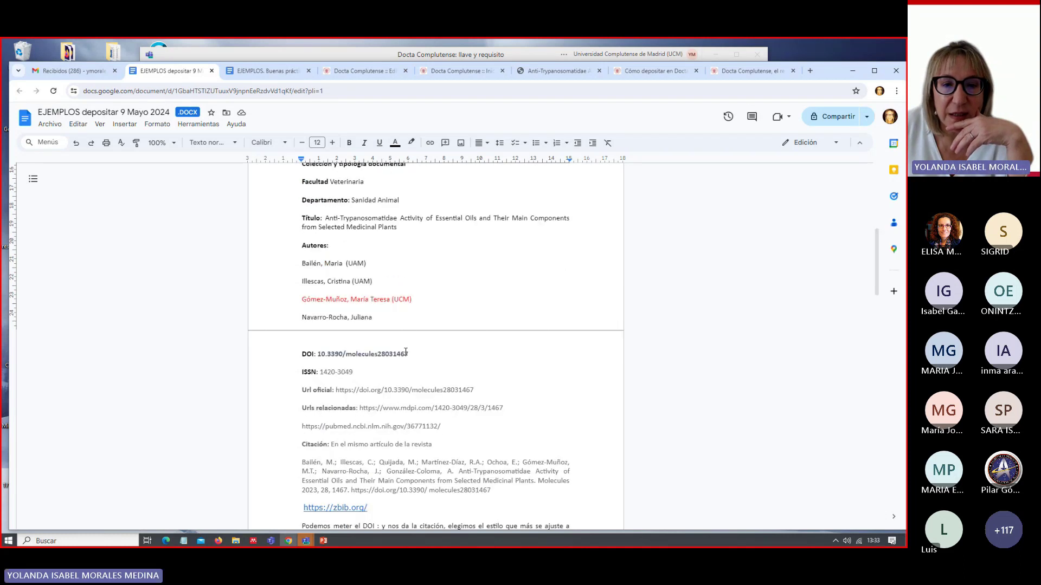
left_click(545, 67)
scroll(502, 232, "up", 5)
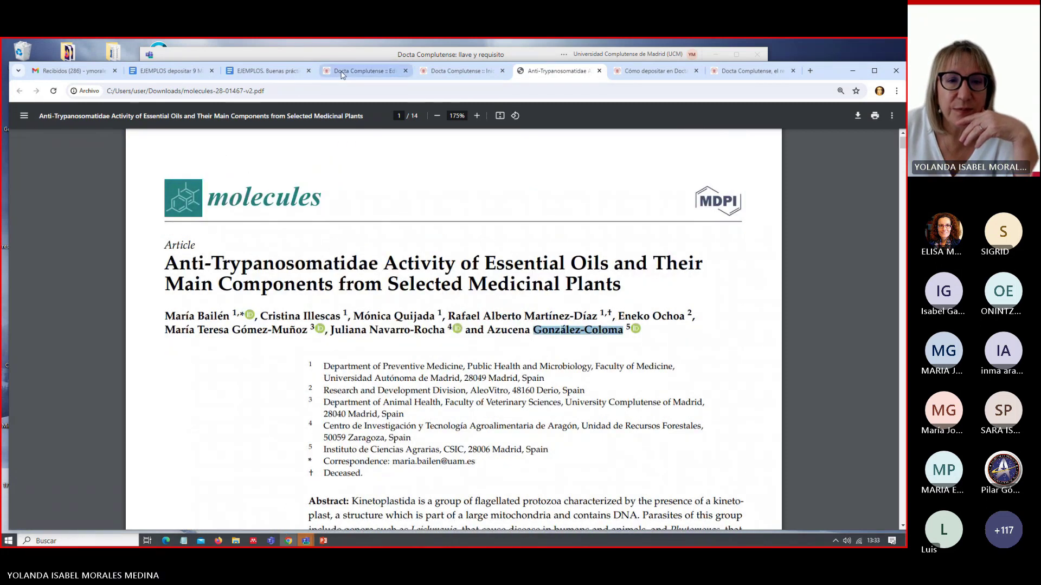
left_click(363, 70)
type("Molecules")
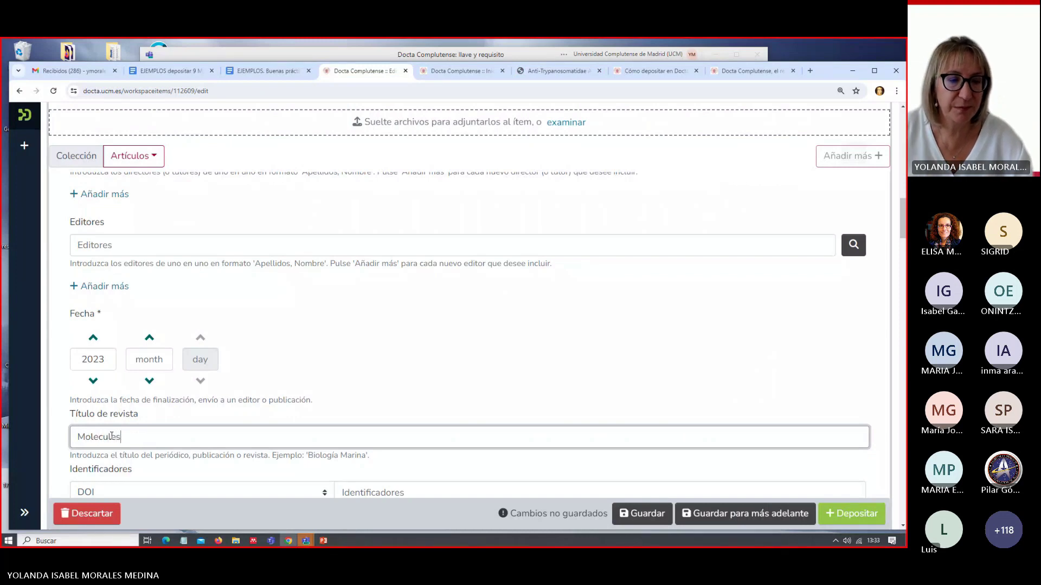
- Copy the DOI 10.3390/molecules28031467 from the examples document into the first entry of Identificadores, keeping the DOI type
scroll(263, 360, "down", 3)
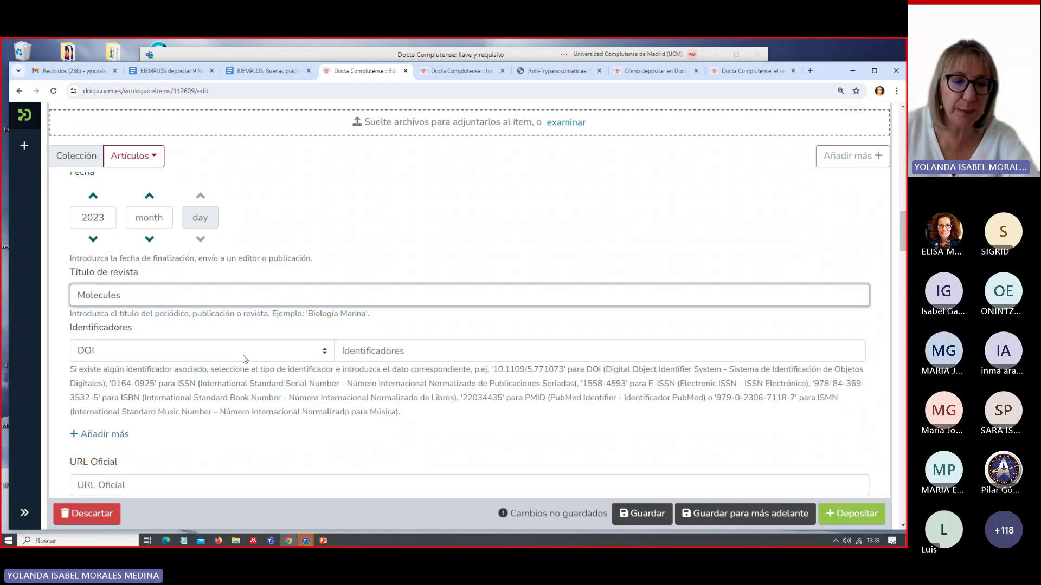
left_click(326, 355)
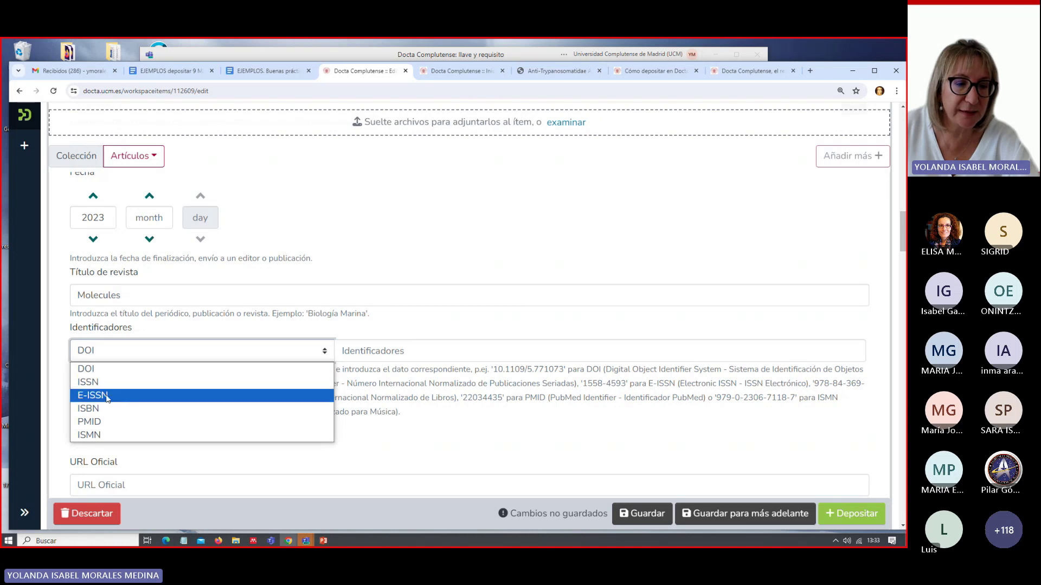
left_click(345, 351)
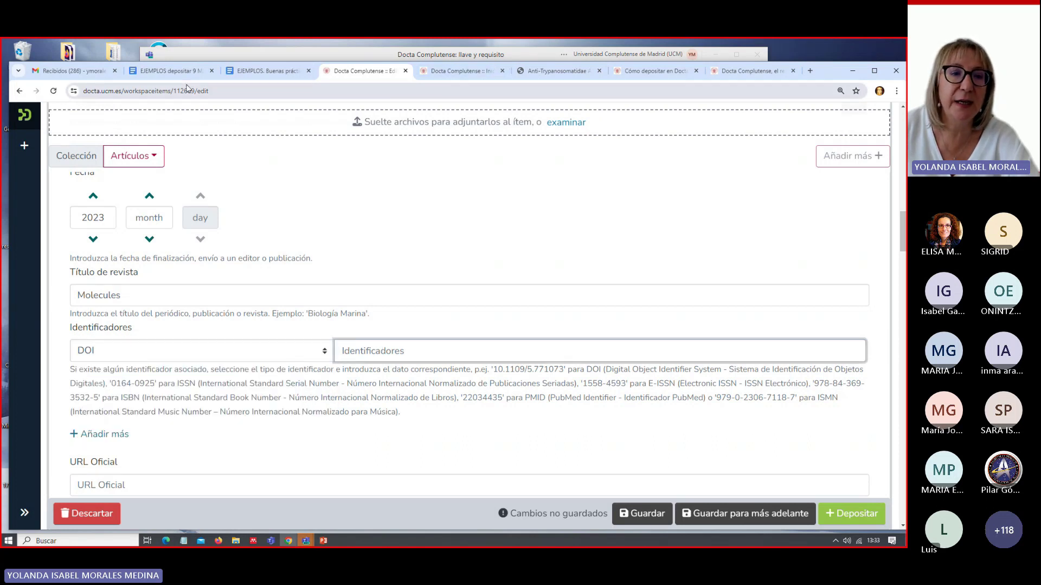
left_click(171, 69)
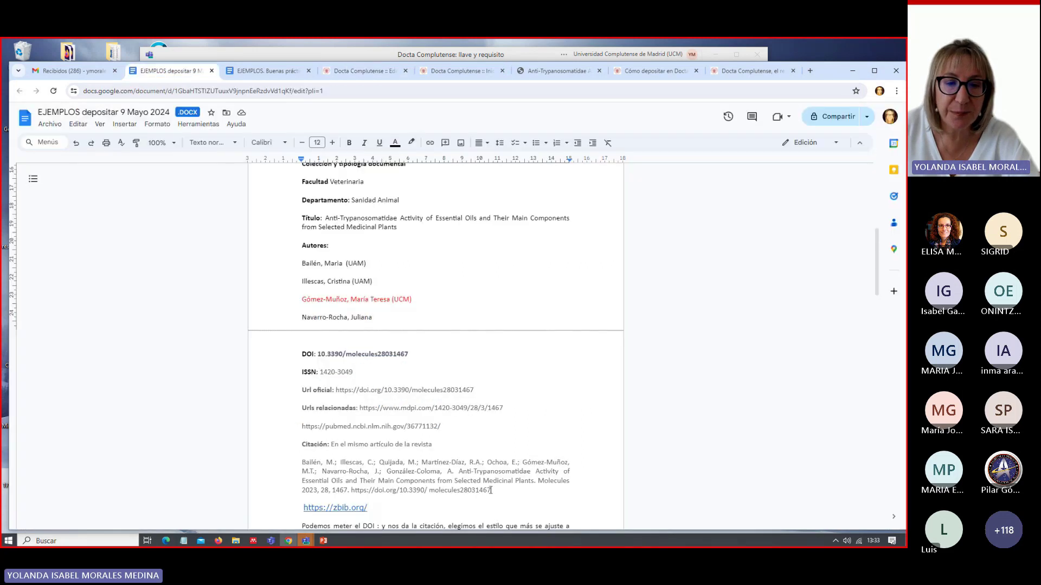
left_click(320, 353)
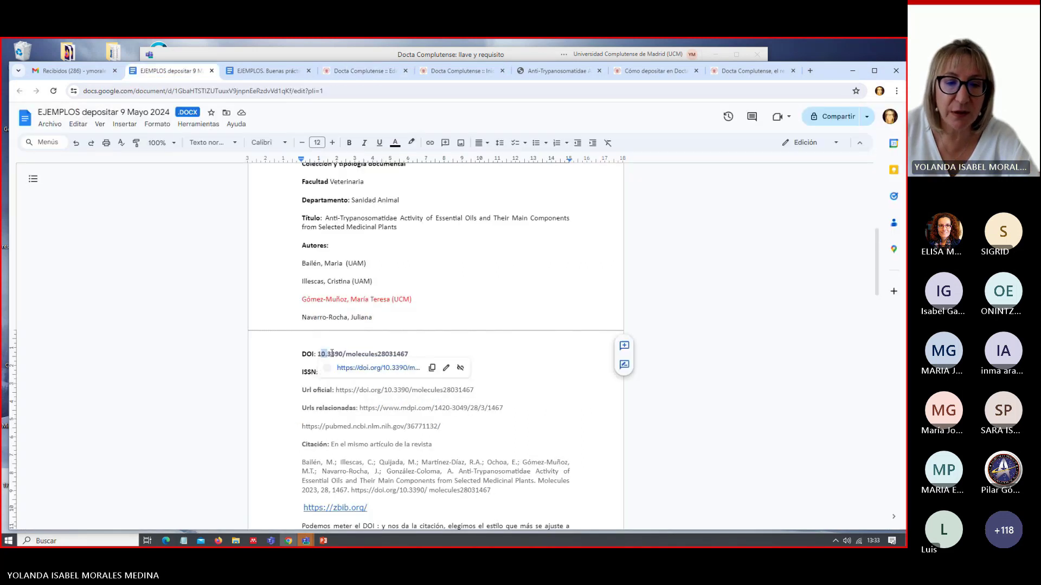
left_click_drag(409, 354, 317, 359)
key("ctrl+c")
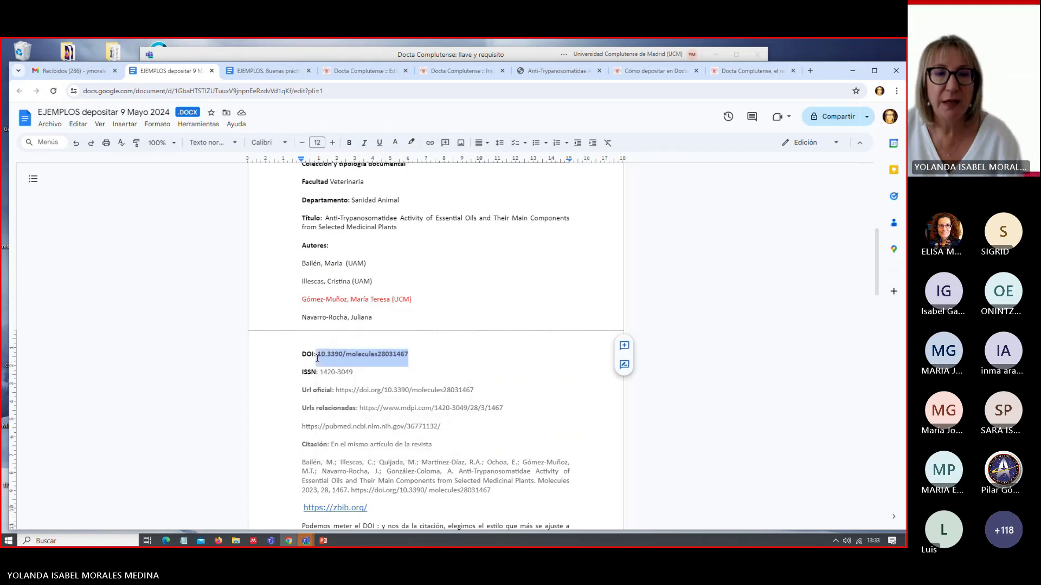
left_click(359, 71)
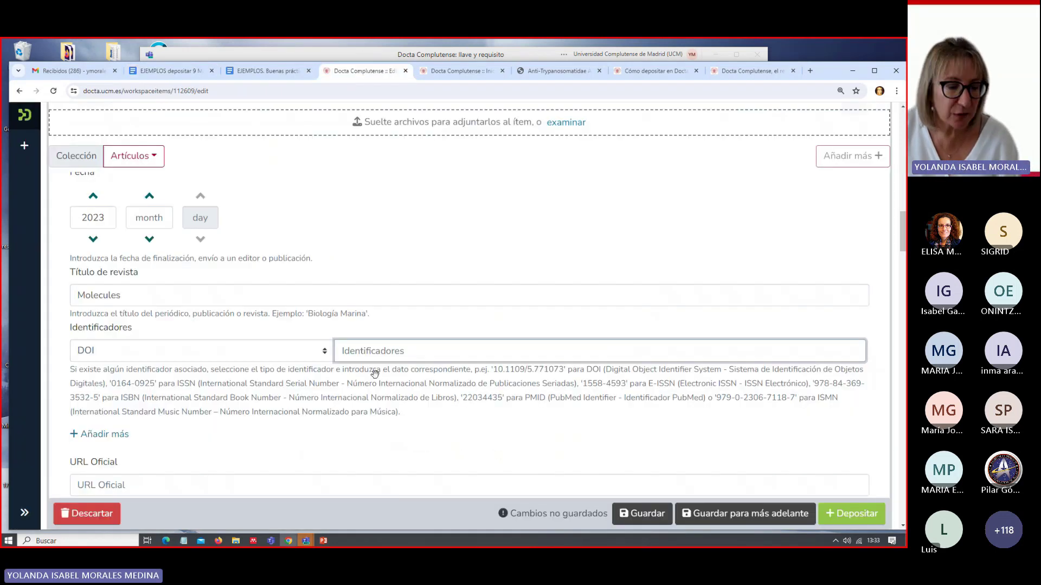
key("ctrl+v")
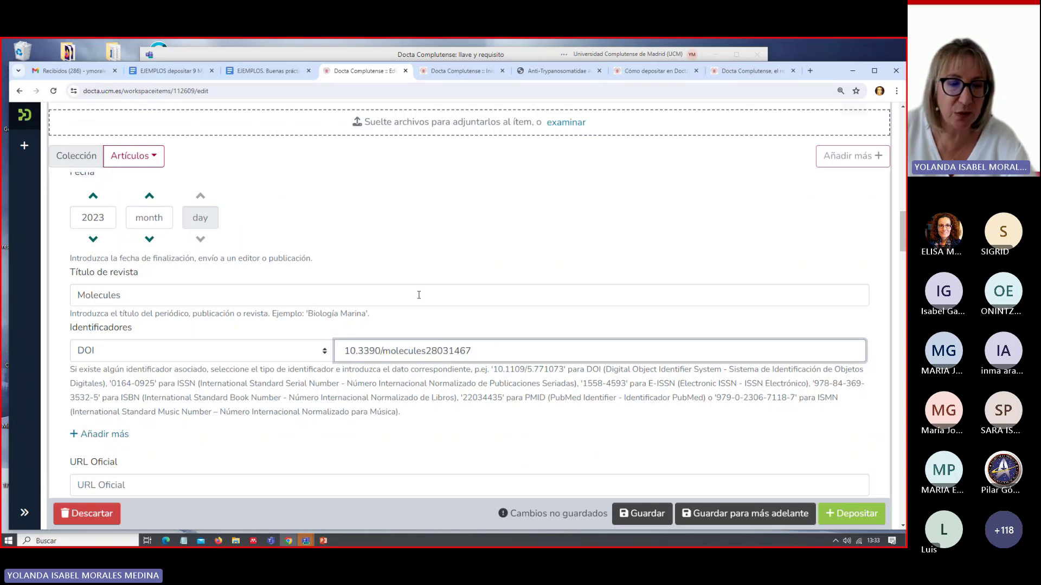
- Add a second identifier of type ISSN and fill it with 1420-3049 copied from the examples document
scroll(418, 295, "down", 1)
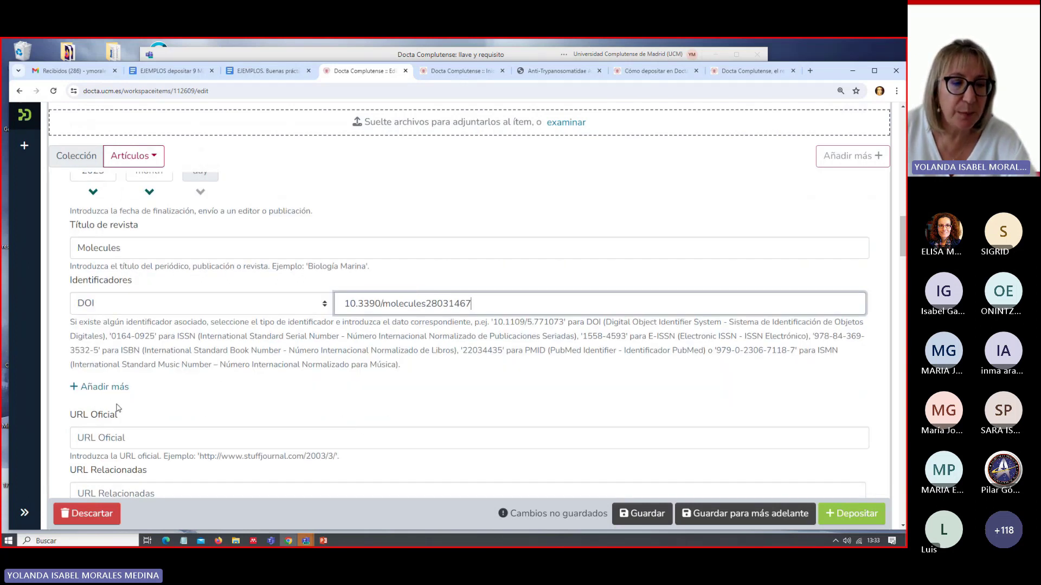
left_click(105, 390)
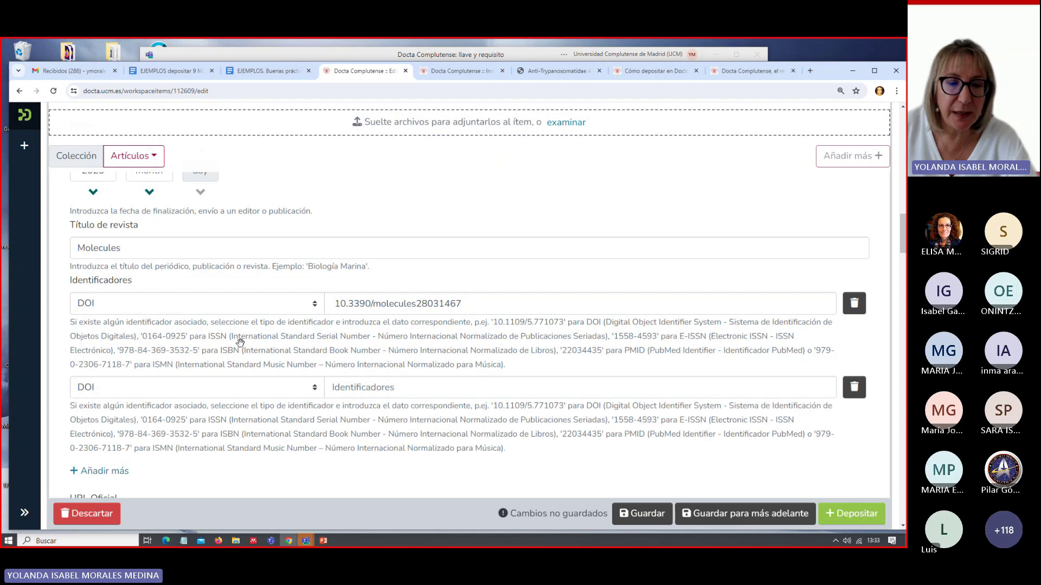
left_click(306, 388)
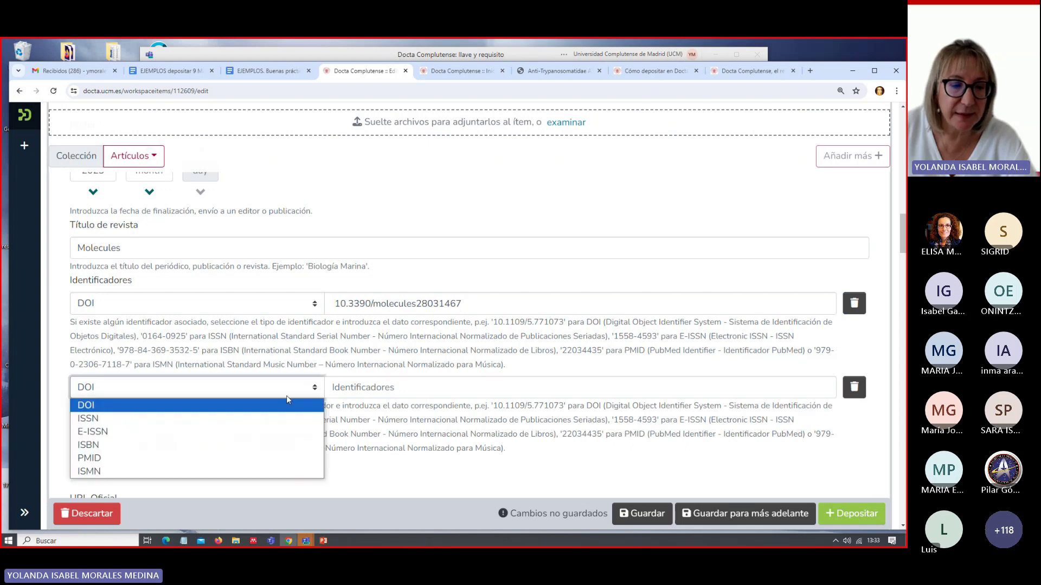
left_click(198, 416)
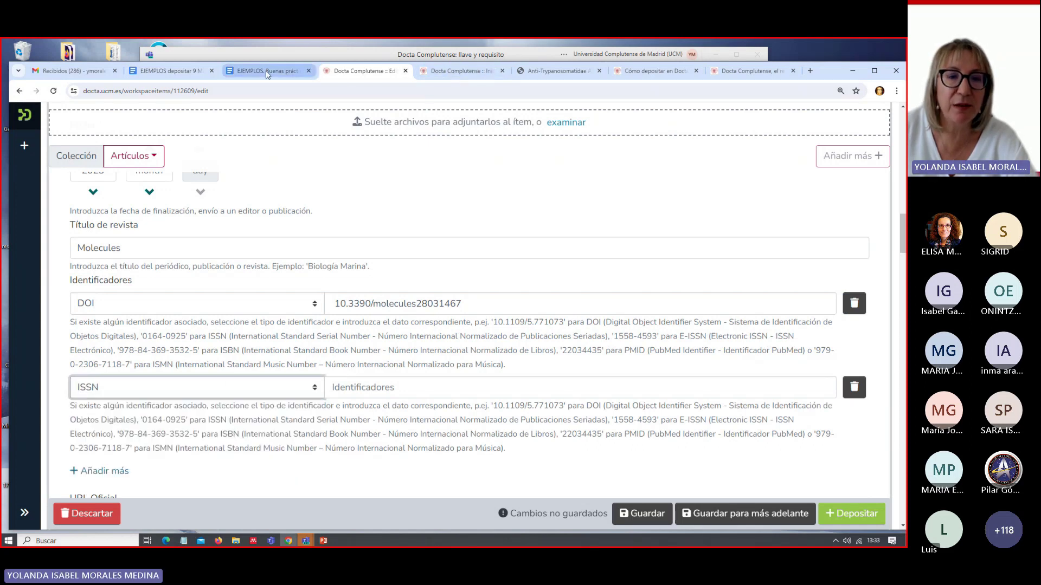
left_click(186, 71)
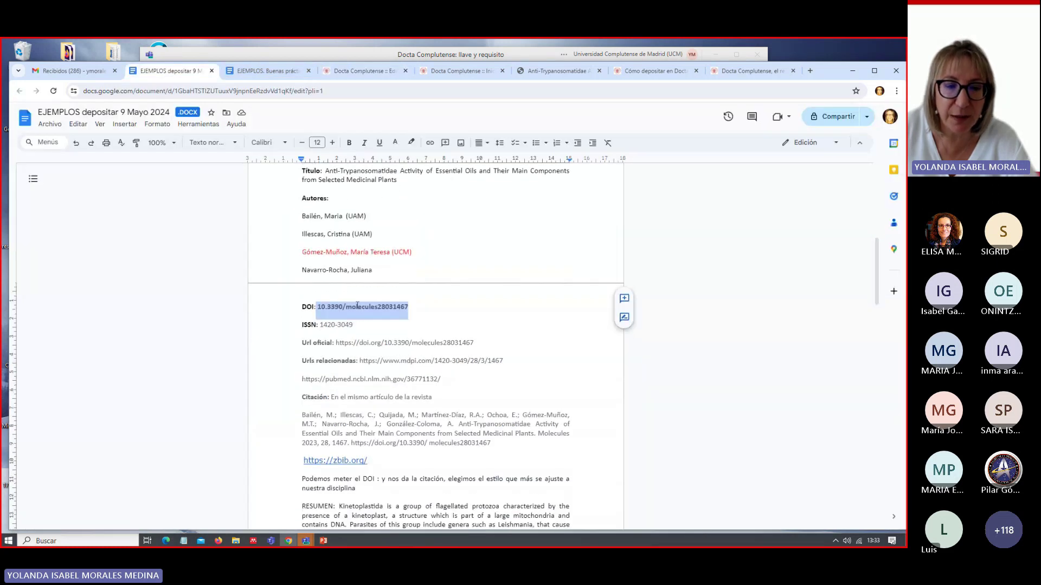
left_click_drag(321, 327, 355, 325)
key("ctrl+c")
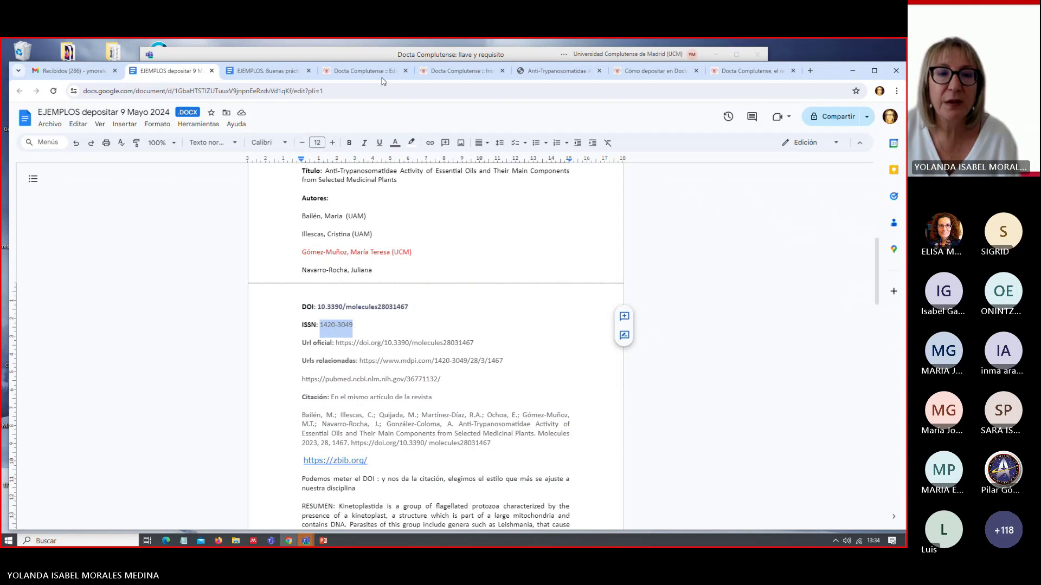
left_click(362, 71)
left_click(358, 386)
key("ctrl+v")
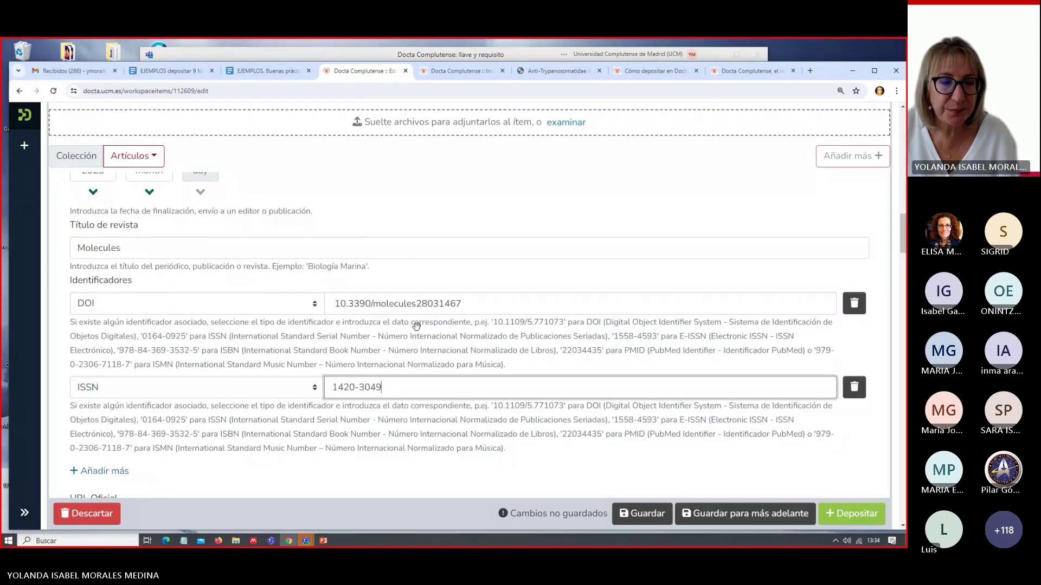
scroll(265, 360, "down", 2)
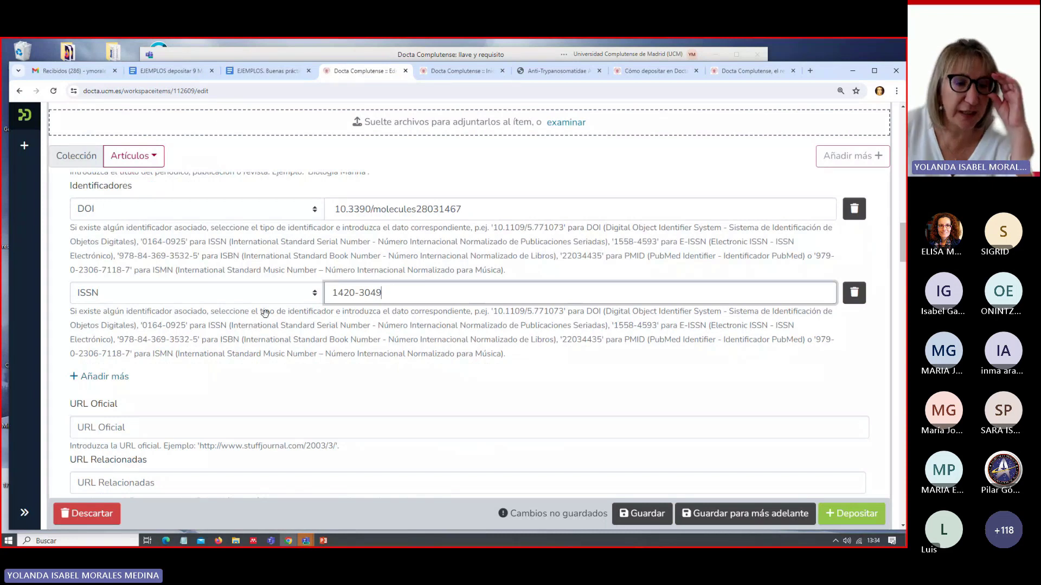
scroll(265, 314, "down", 1)
left_click(96, 379)
scroll(227, 328, "down", 1)
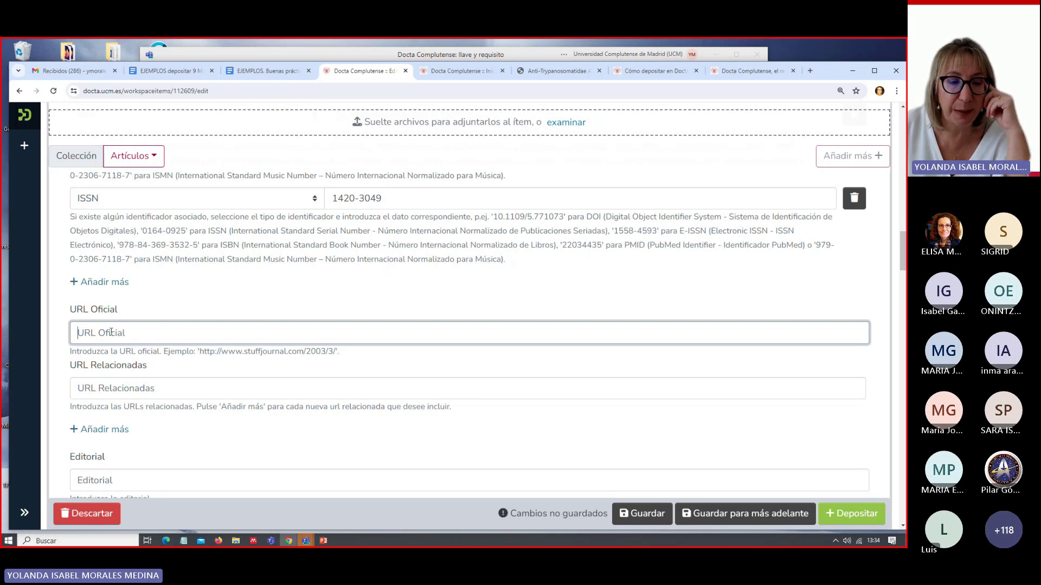
left_click(99, 386)
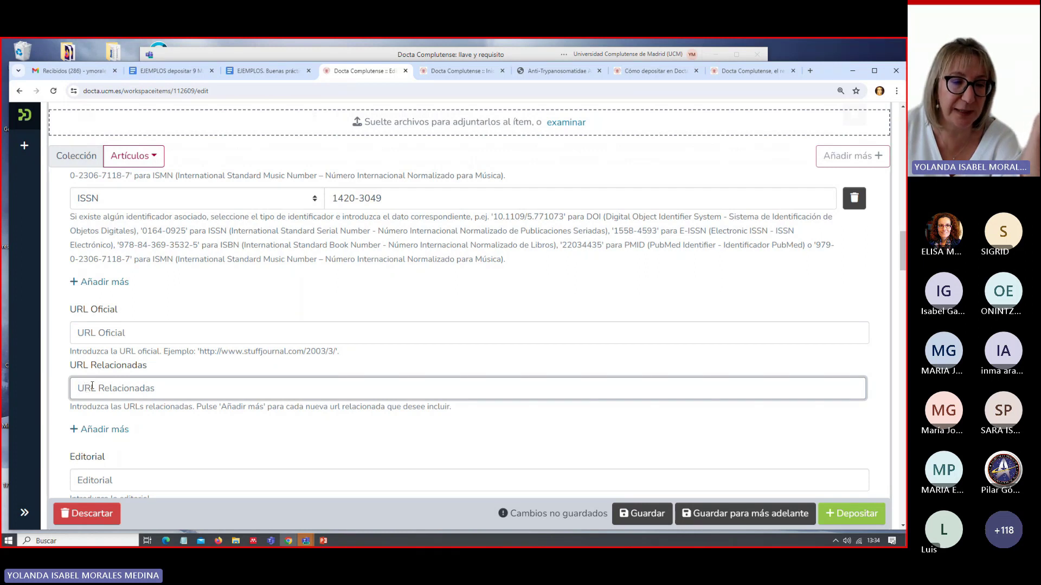
left_click(123, 332)
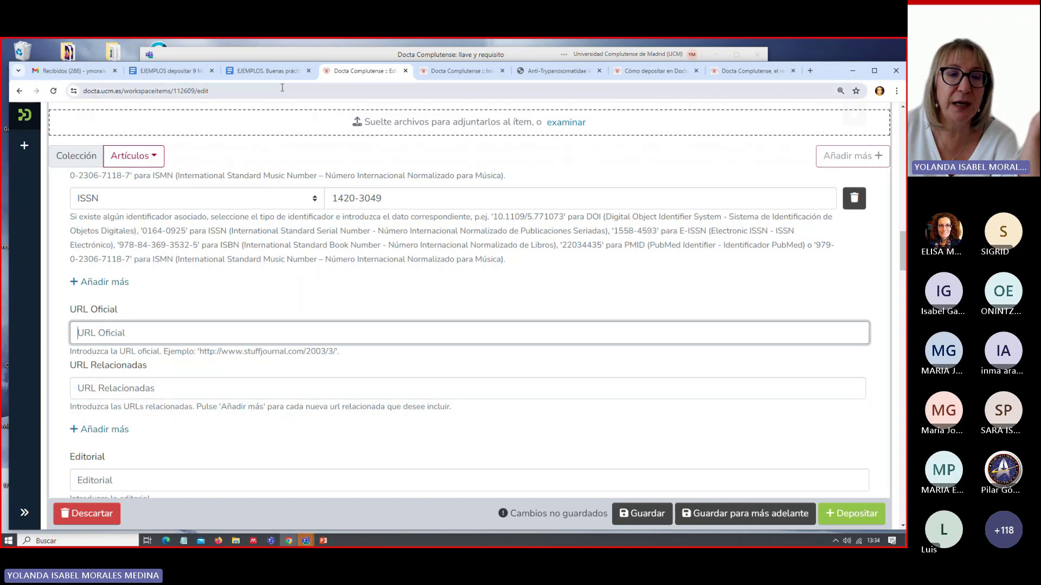
left_click(165, 71)
scroll(507, 365, "down", 1)
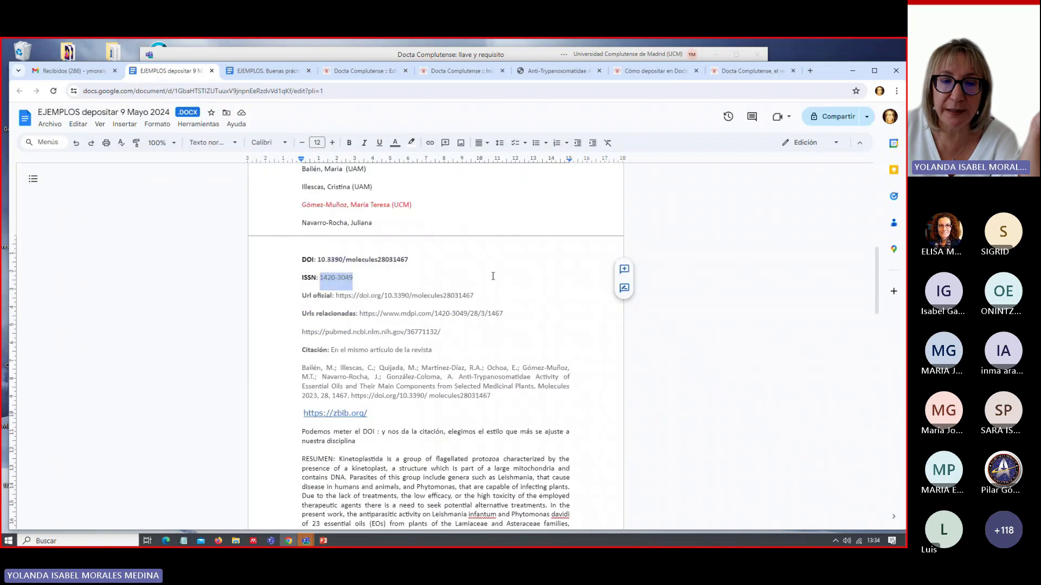
left_click_drag(474, 296, 336, 297)
key("ctrl+c")
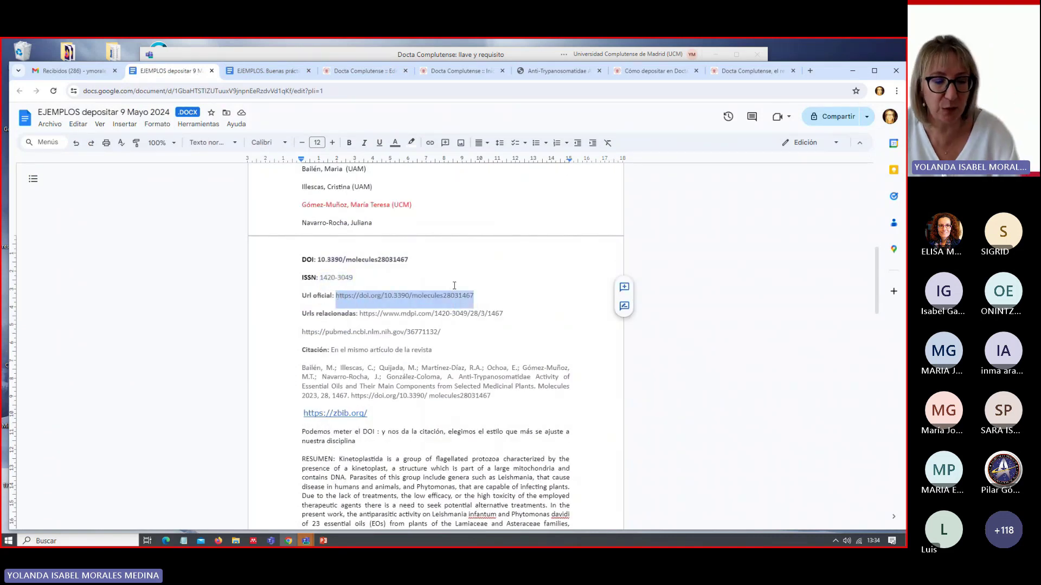
left_click(365, 71)
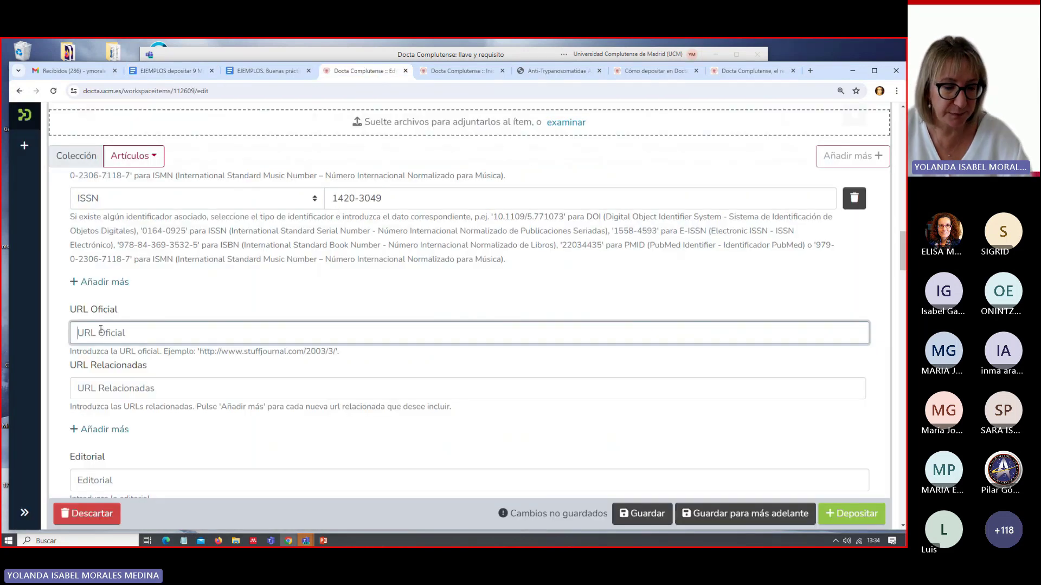
key("ctrl+v")
scroll(339, 307, "down", 2)
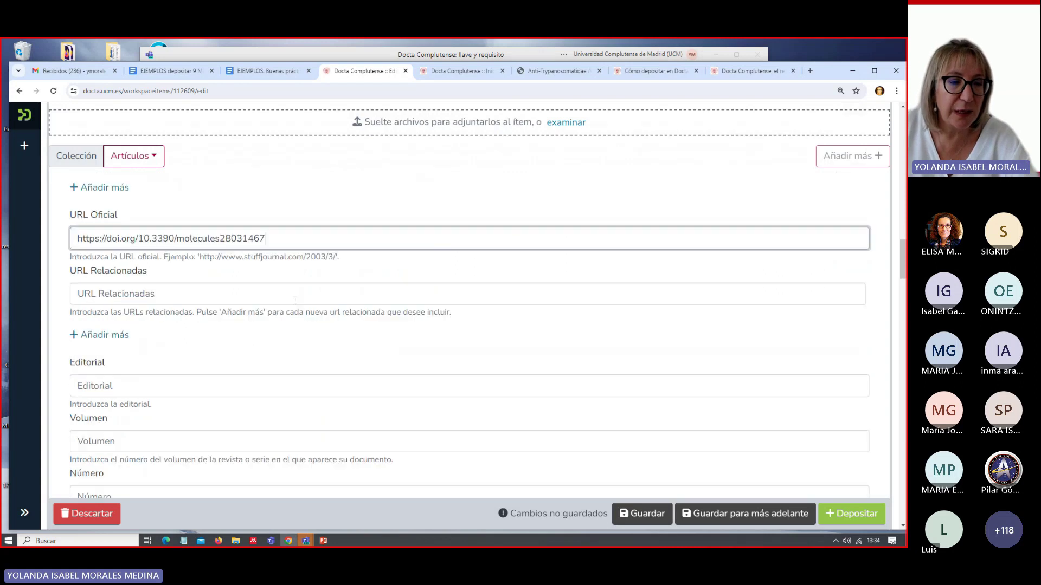
left_click(82, 294)
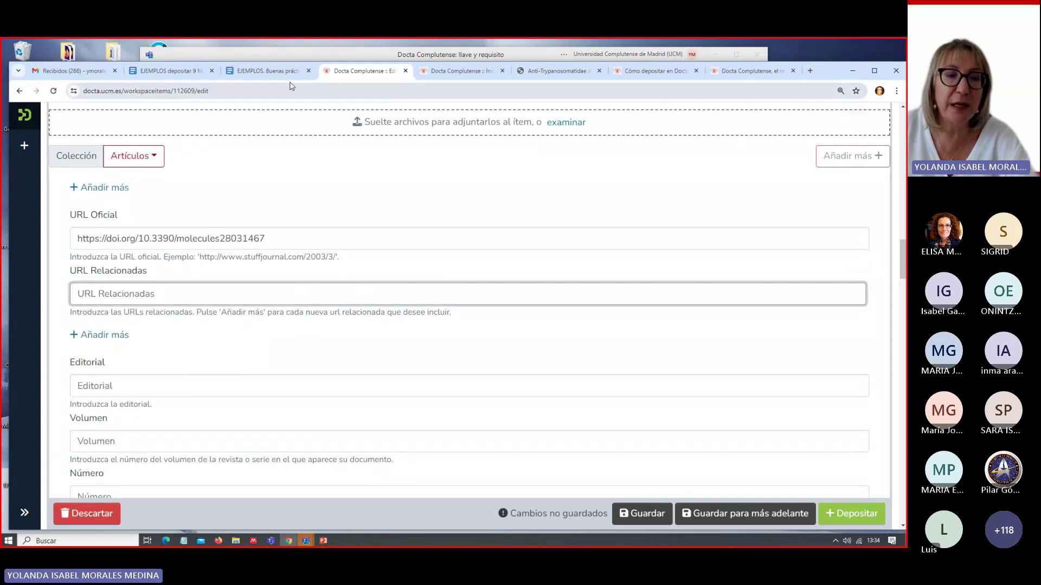
left_click(270, 71)
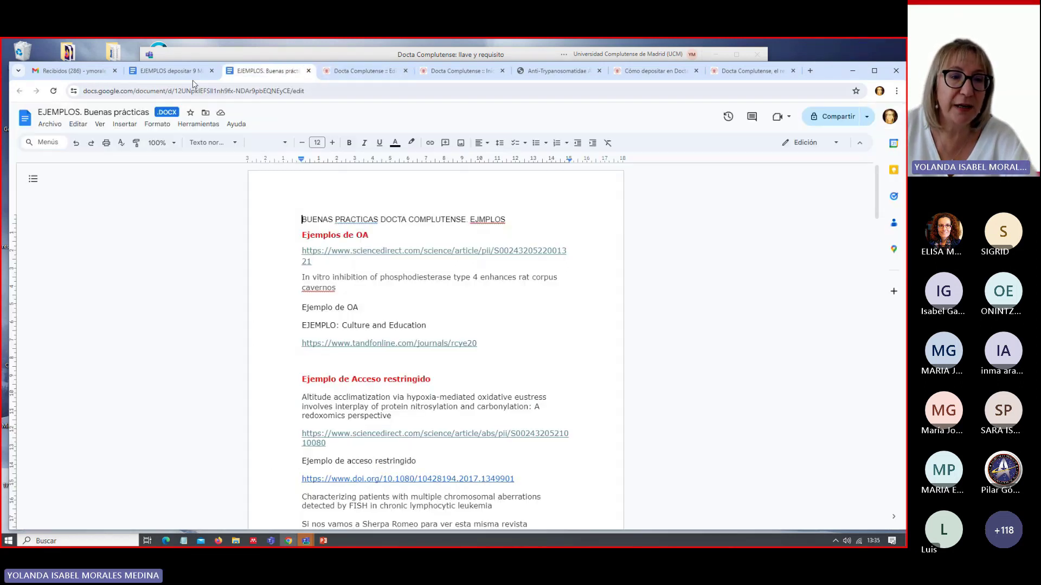
left_click(168, 71)
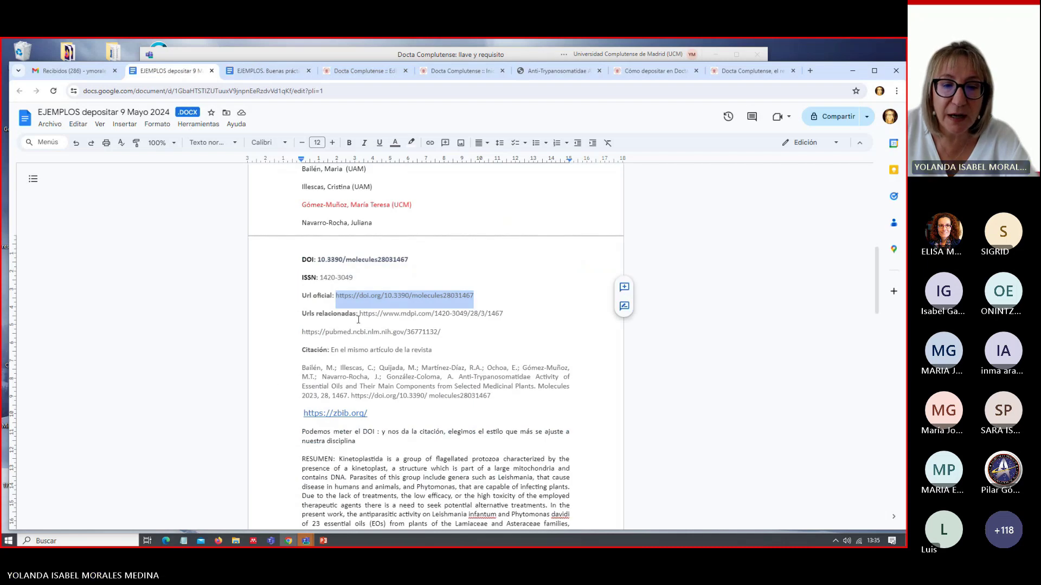
left_click_drag(361, 313, 504, 313)
key("ctrl+c")
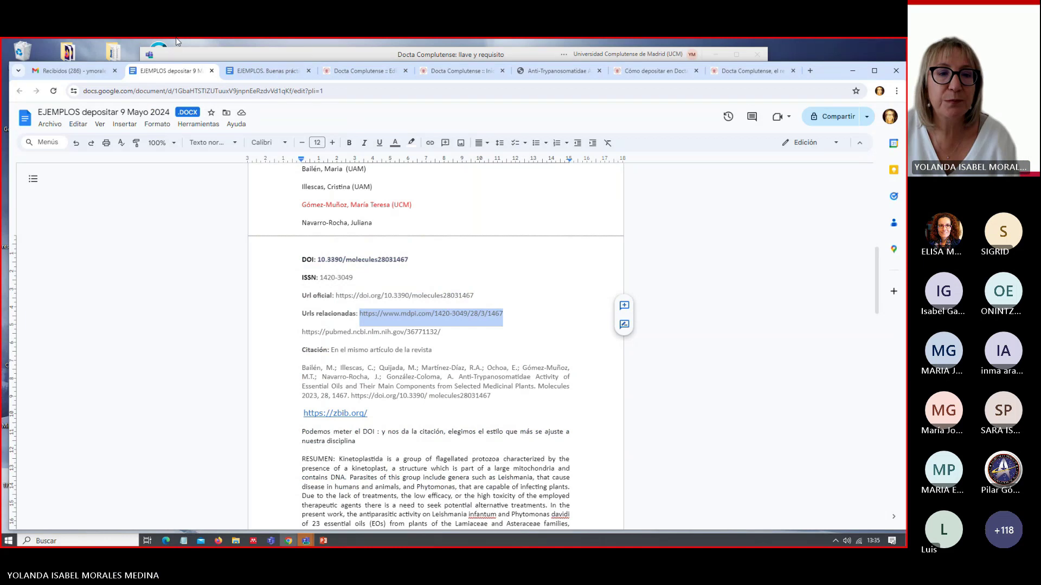
left_click(357, 71)
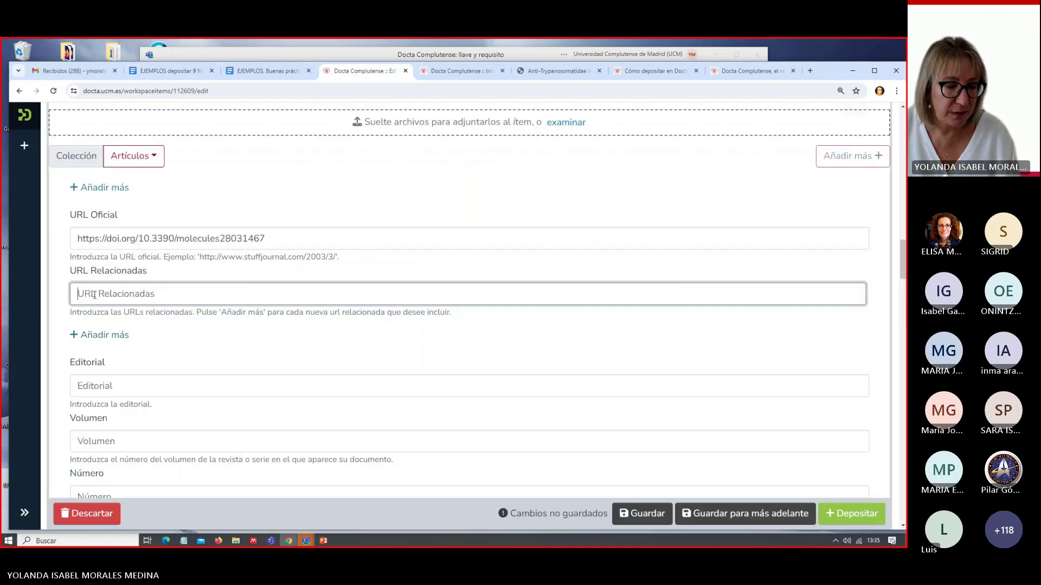
key("ctrl+v")
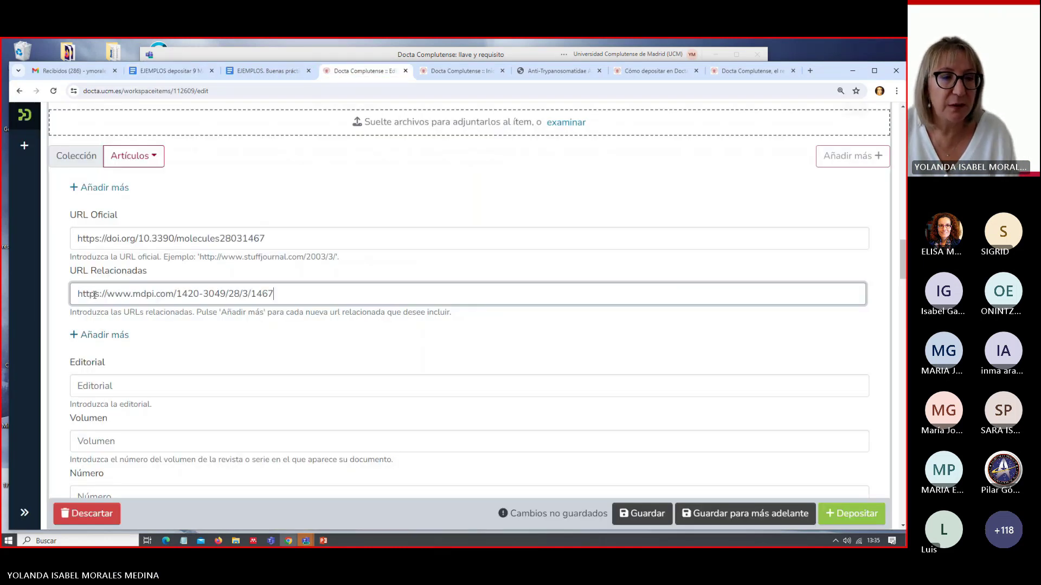
left_click(98, 336)
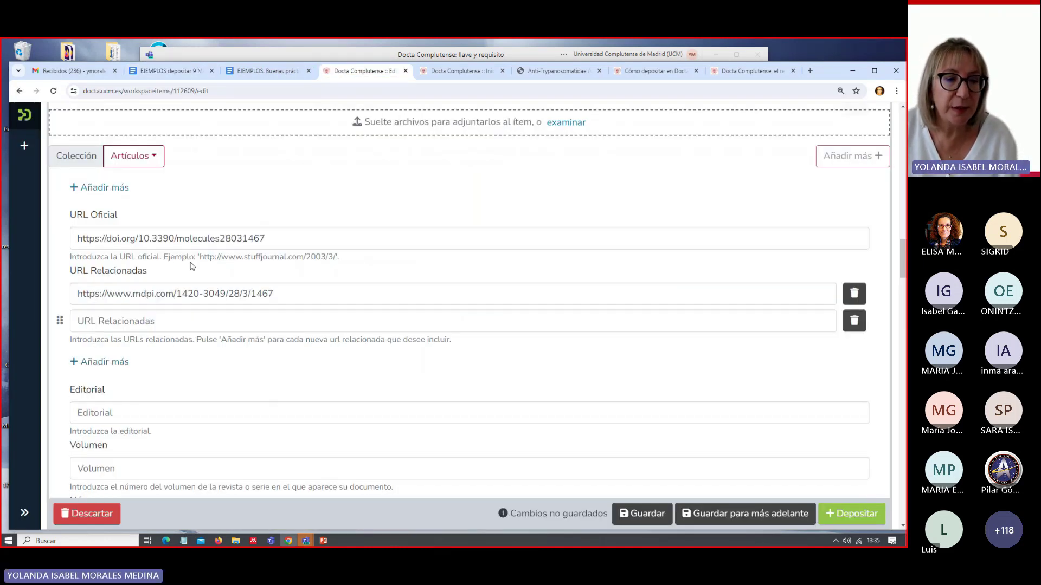
left_click(174, 71)
left_click_drag(302, 332, 444, 333)
key("ctrl+c")
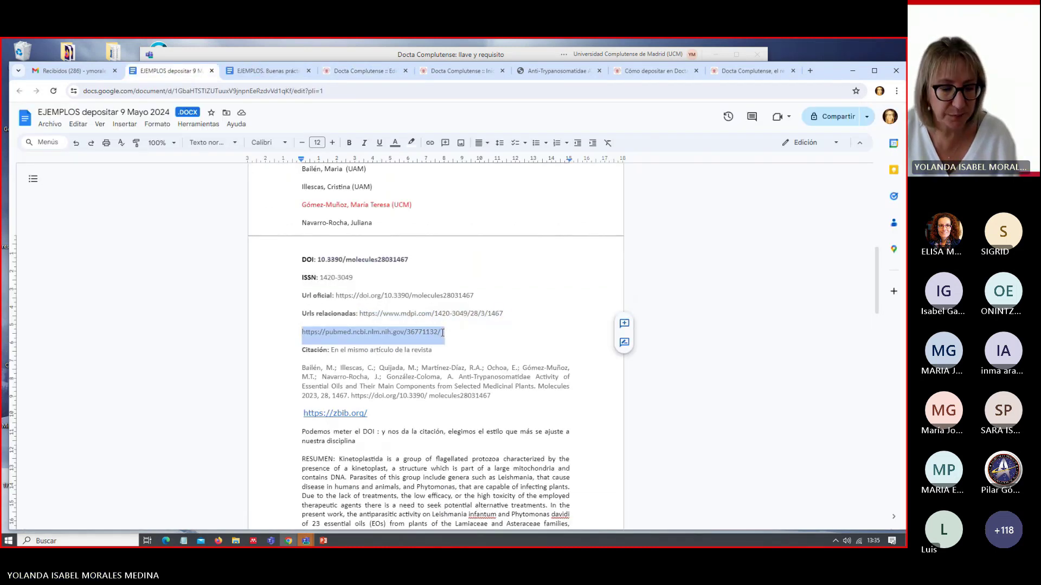
left_click(263, 74)
left_click(361, 71)
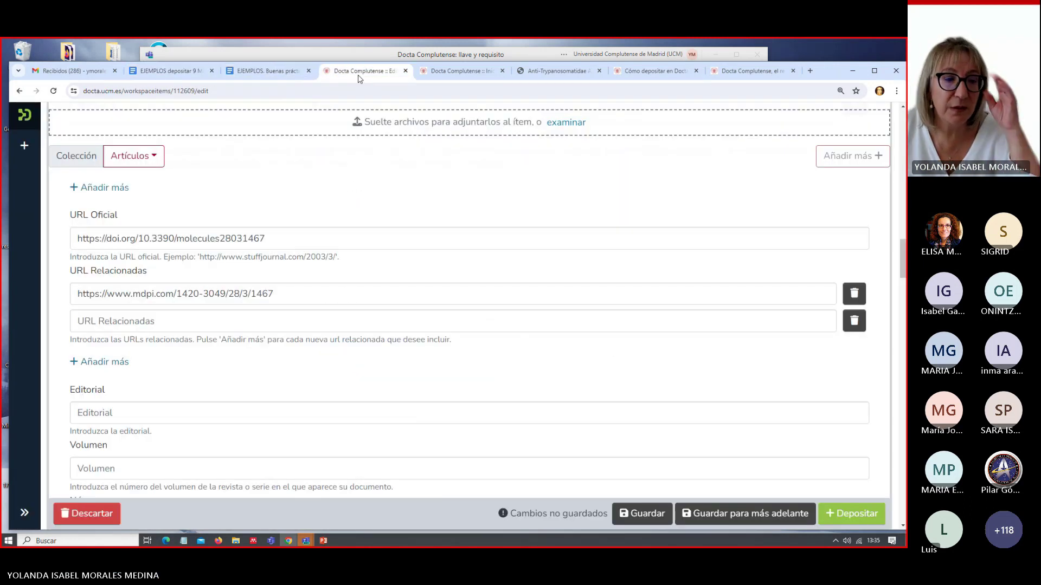
left_click(99, 321)
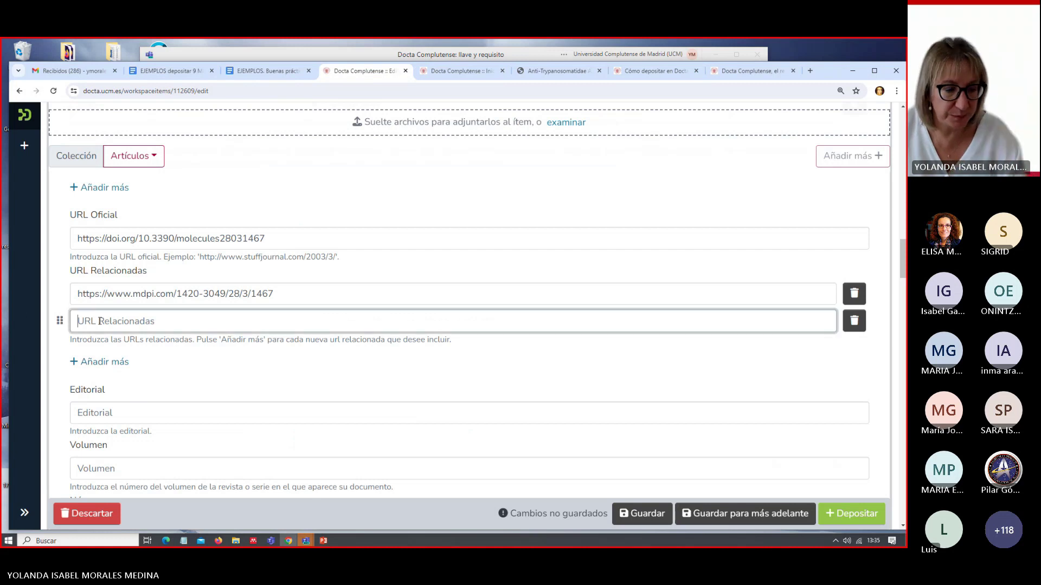
key("ctrl+v")
scroll(344, 340, "down", 2)
left_click(638, 514)
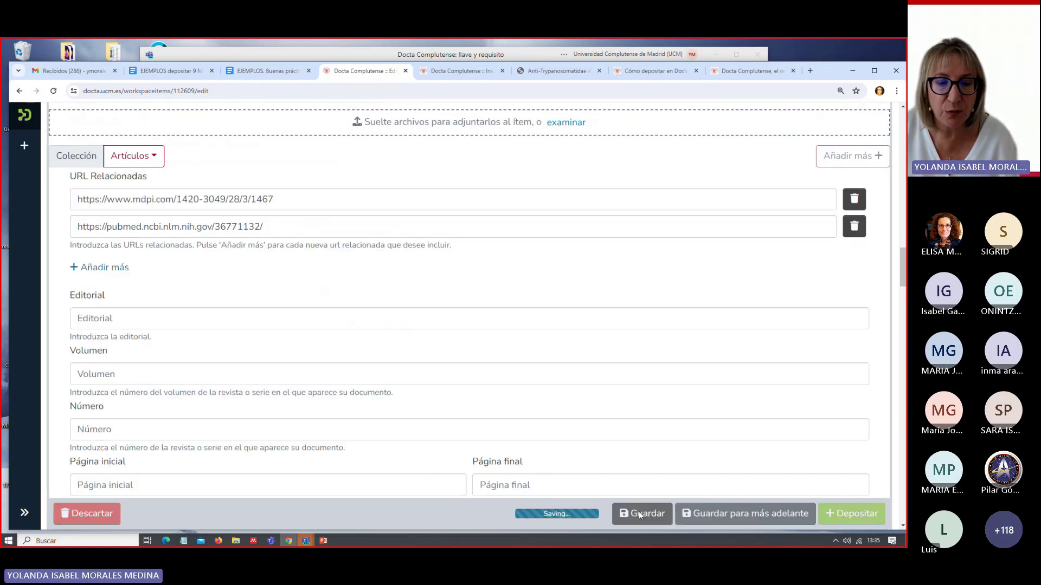
- Fill in Editorial with the publisher's name, "MDPI"
scroll(618, 388, "down", 3)
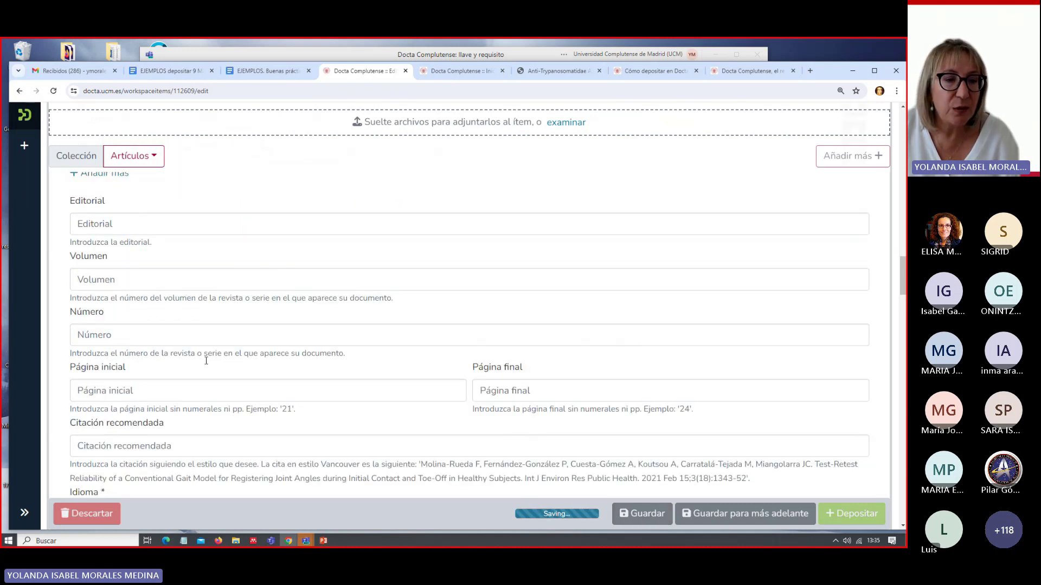
scroll(206, 347, "up", 4)
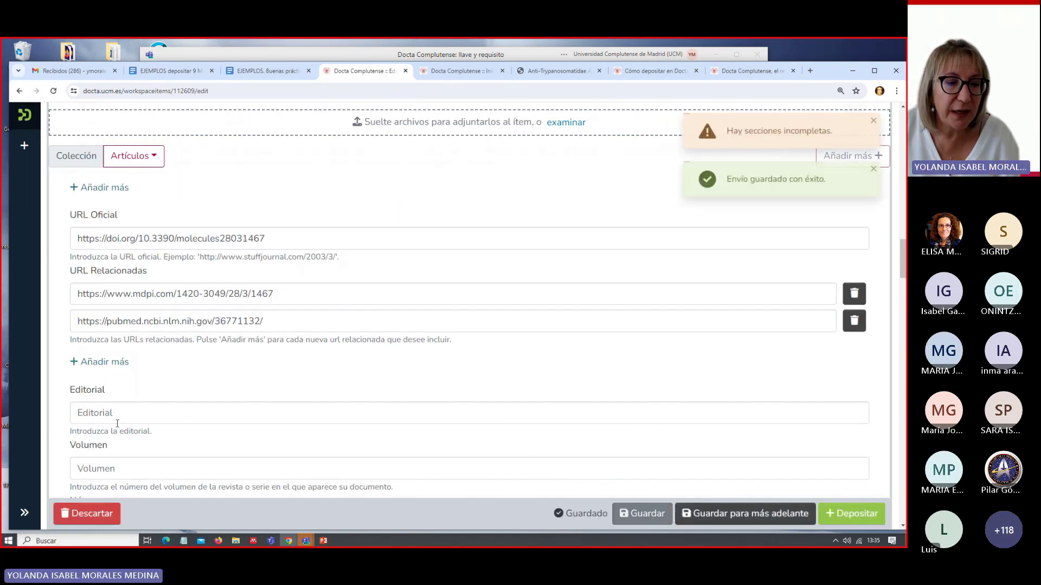
left_click(114, 412)
type("MDPI")
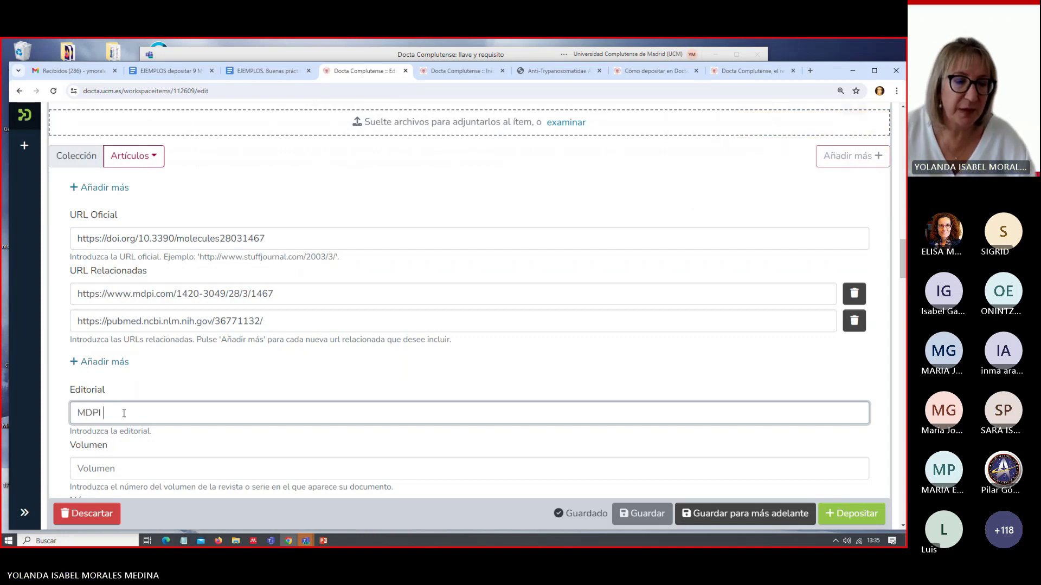
- Check the volume in the article PDF's citation line and set Volumen to 28 in the submission form
left_click(537, 72)
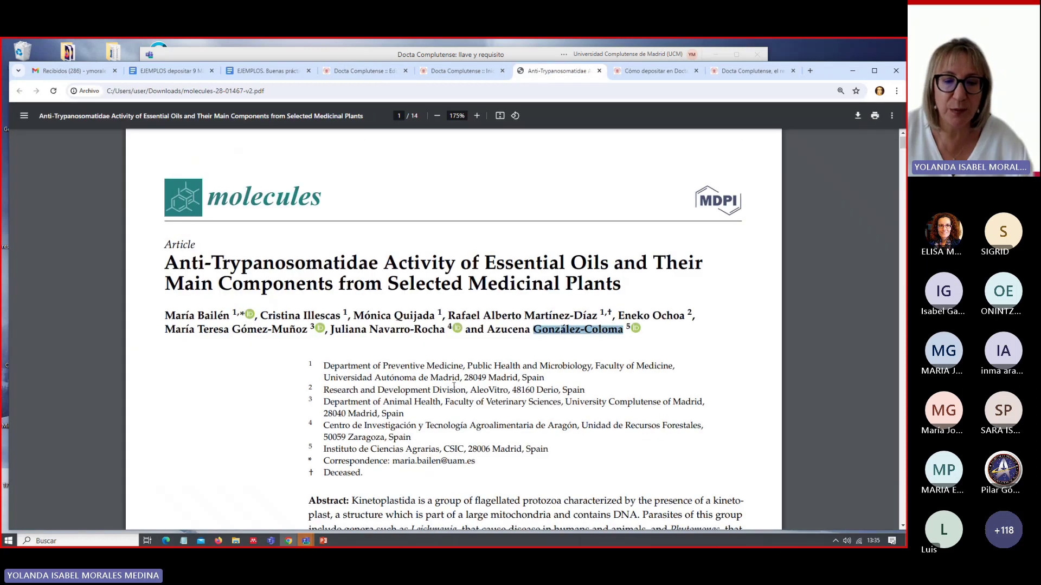
scroll(454, 386, "down", 3)
scroll(454, 386, "down", 8)
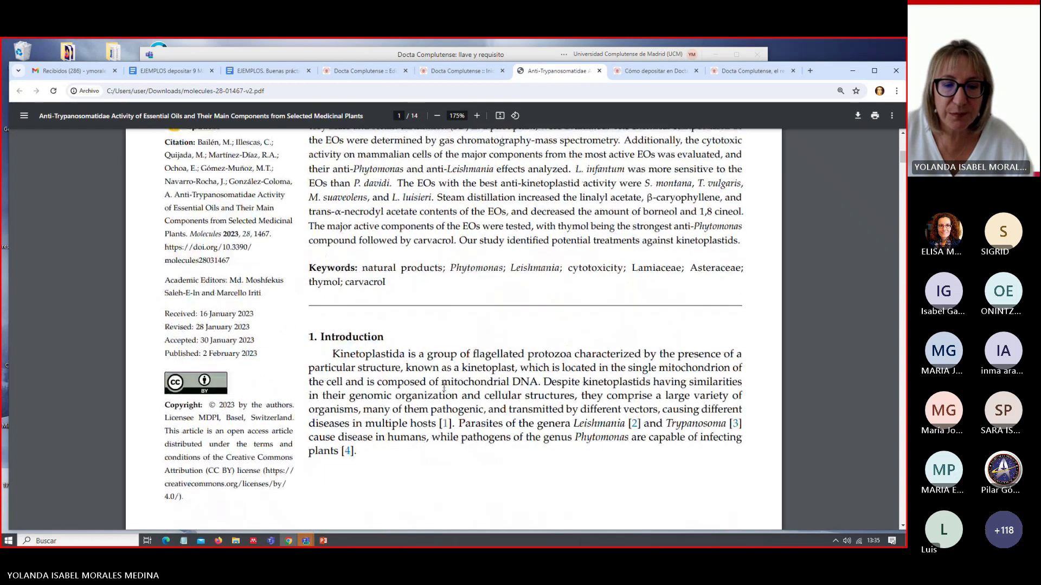
scroll(444, 387, "down", 2)
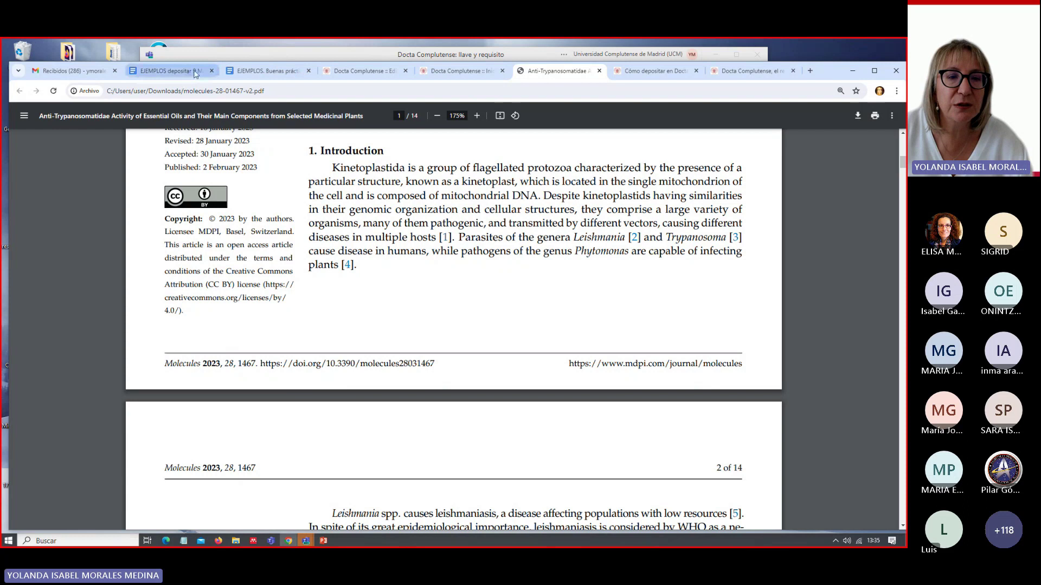
left_click(363, 70)
scroll(136, 444, "down", 2)
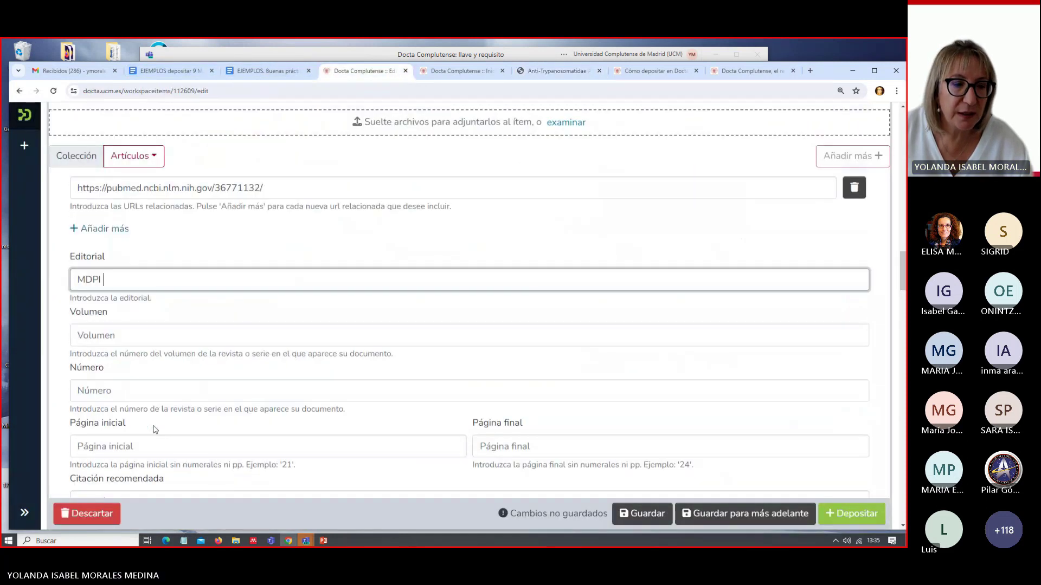
left_click(108, 326)
type("1")
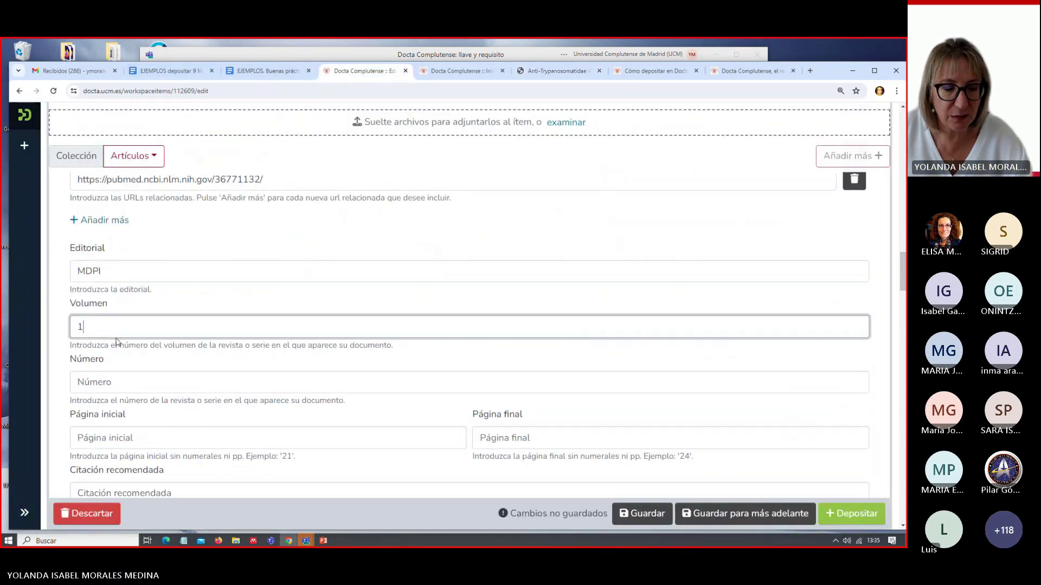
key("BackSpace")
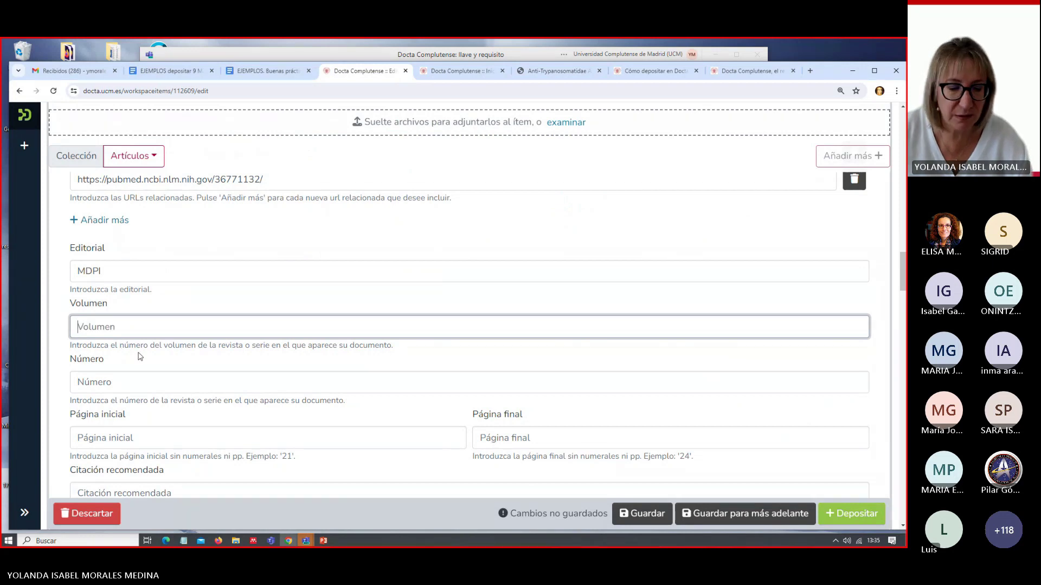
type("28")
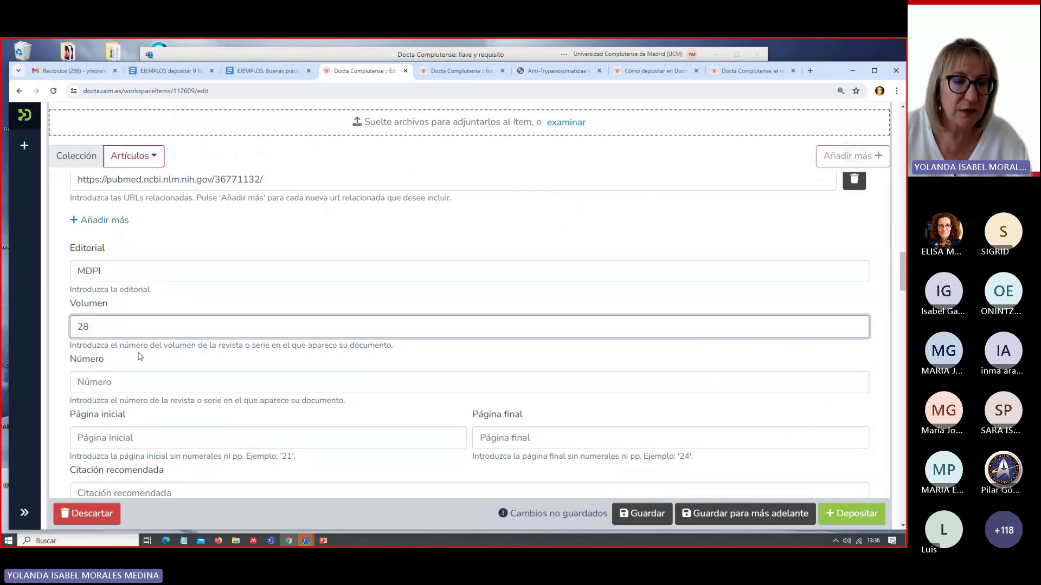
- Set Página inicial to 1467, leaving Número and Página final empty
left_click(129, 437)
type("14")
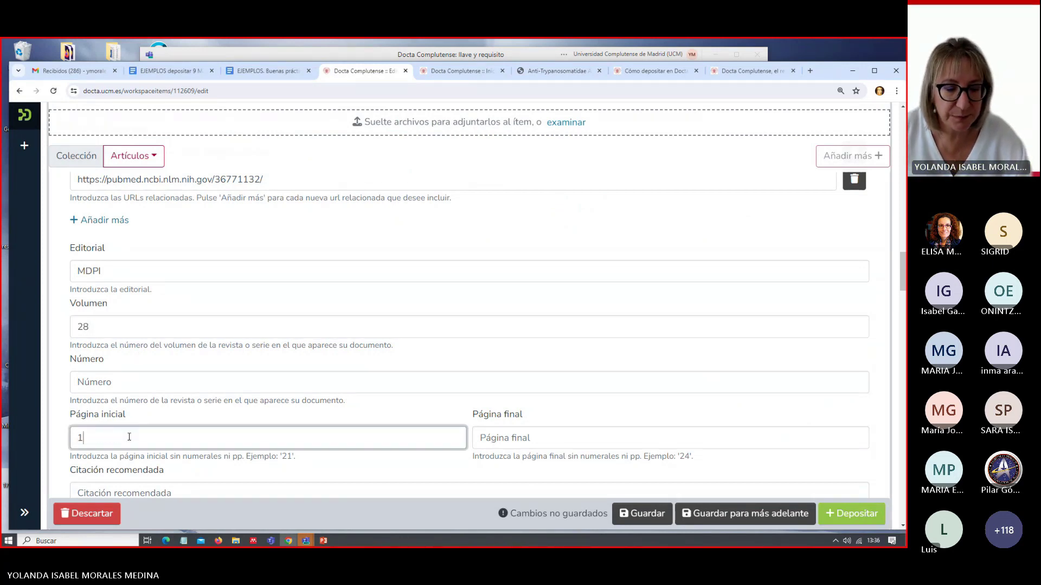
type("67")
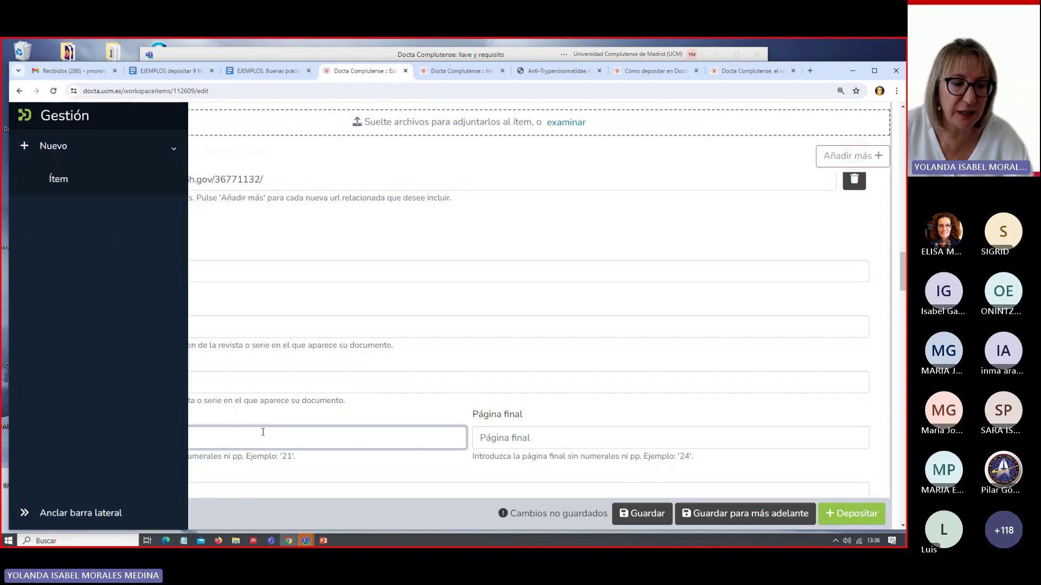
- Find the article's own citation in the PDF and select its full text as the source for Citación recomendada
scroll(238, 436, "down", 2)
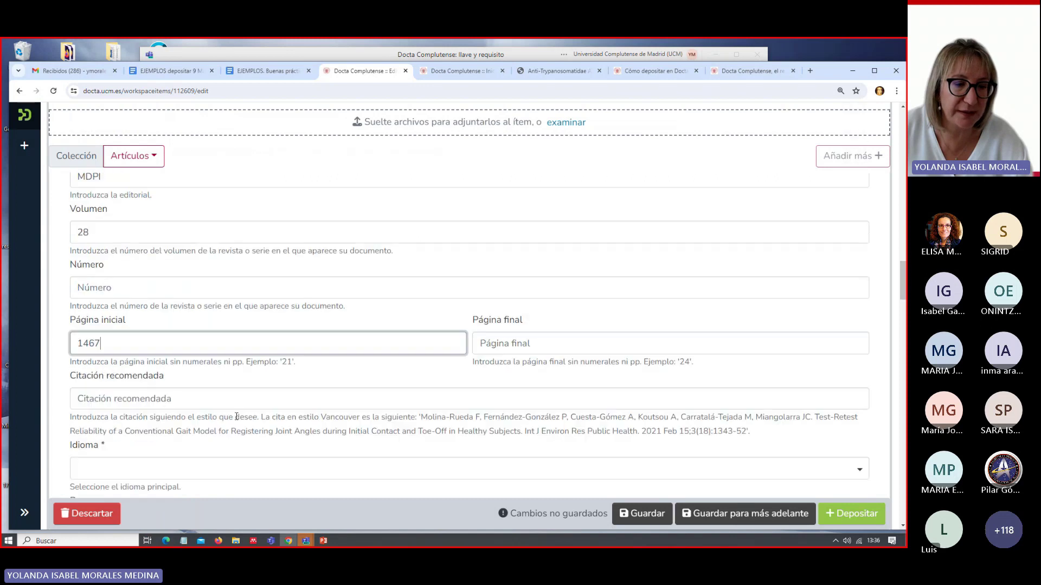
scroll(271, 362, "down", 1)
left_click(91, 352)
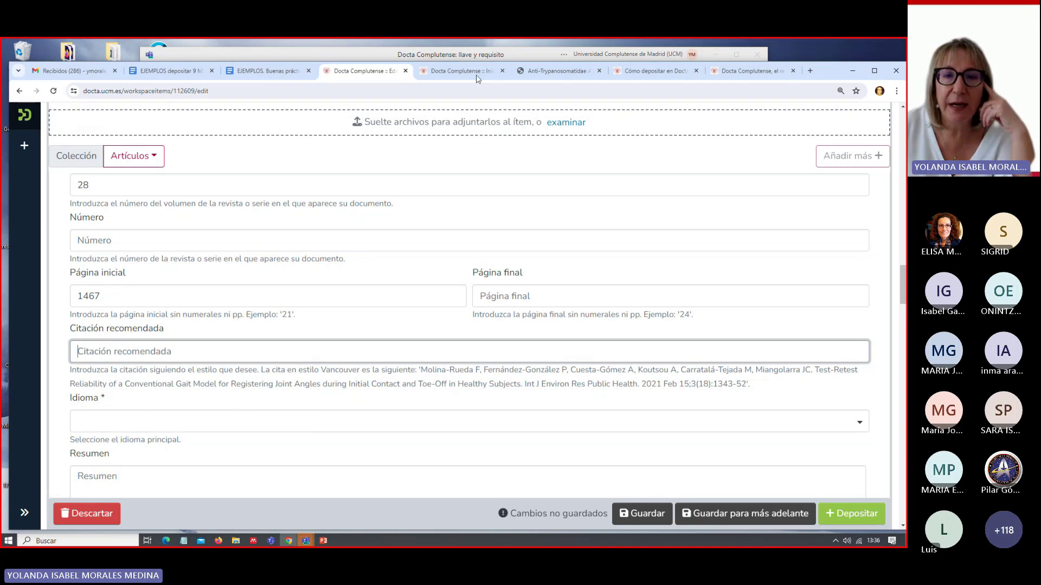
left_click(571, 74)
scroll(415, 311, "up", 3)
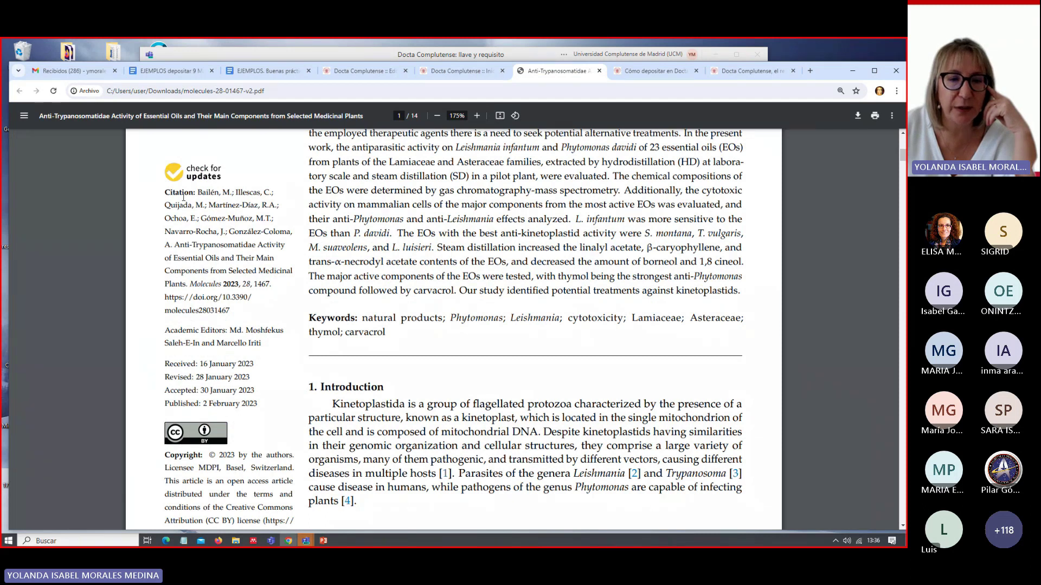
scroll(310, 269, "up", 2)
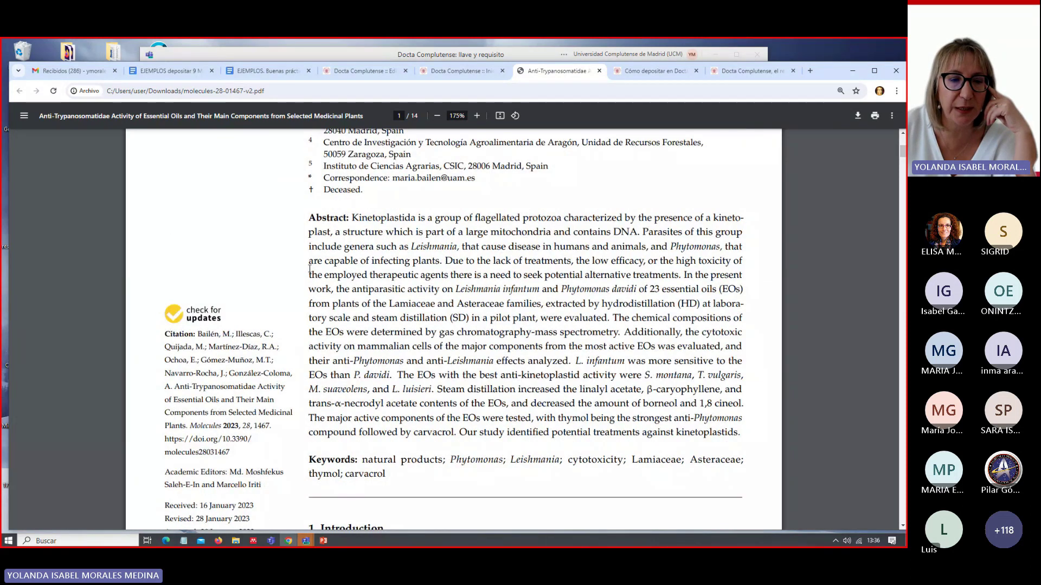
scroll(310, 269, "down", 1)
left_click_drag(198, 287, 241, 405)
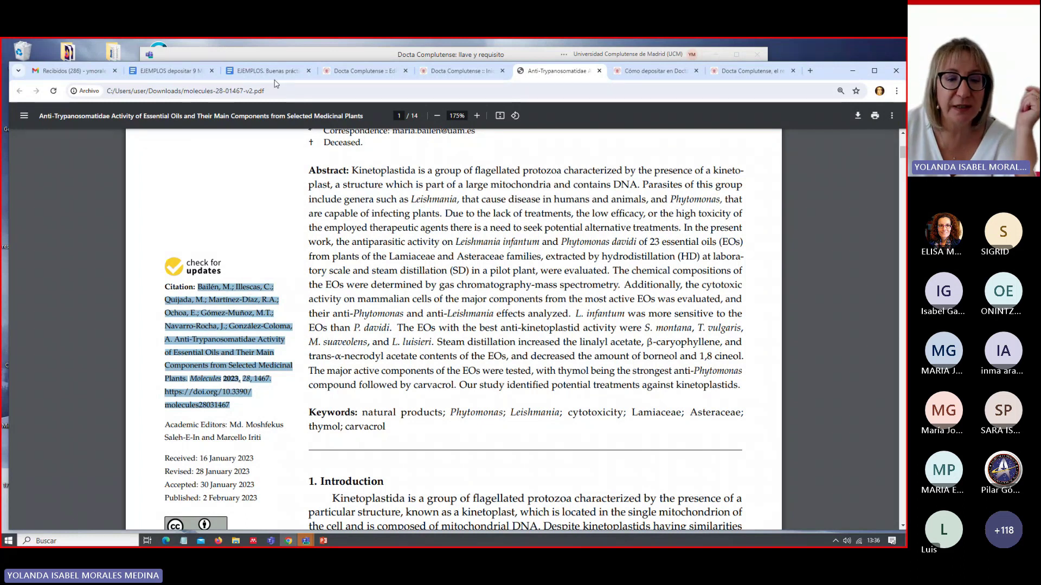
- Fill in Citación recomendada with the citation text copied from the examples document, from the first author's initial to the DOI link, and save the submission
left_click(175, 75)
scroll(361, 323, "down", 2)
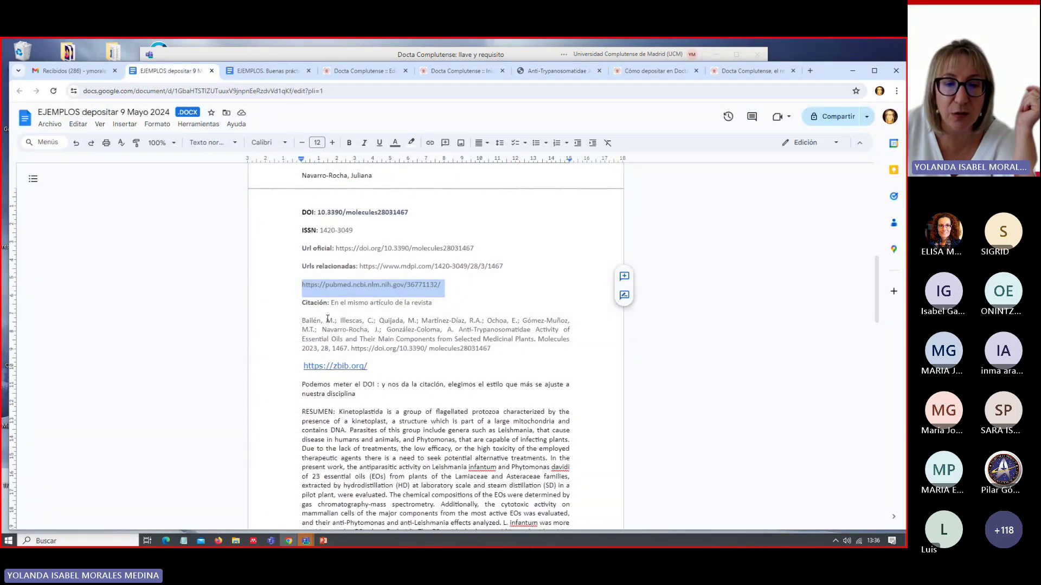
left_click_drag(327, 319, 494, 348)
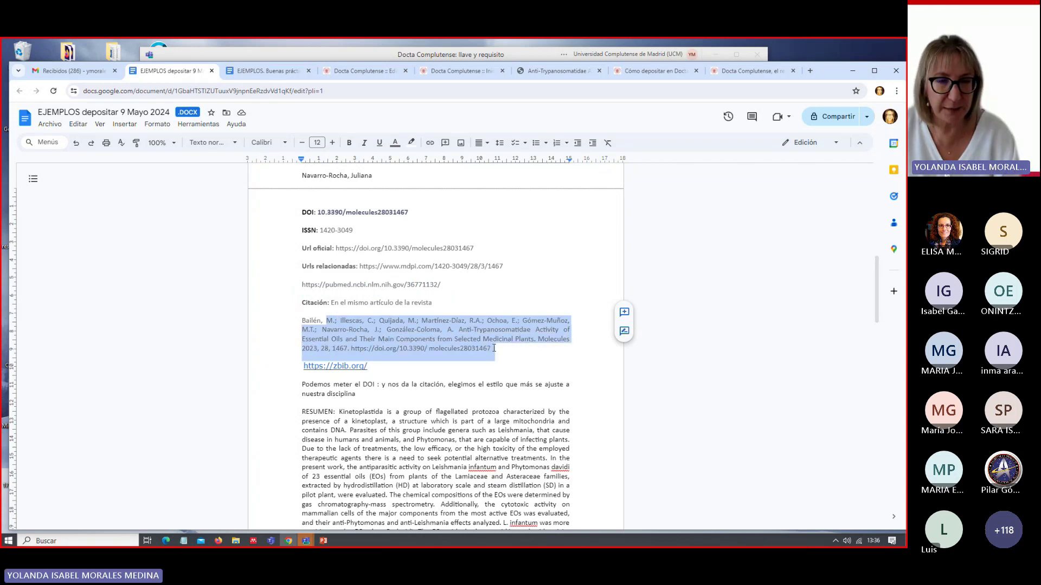
left_click(279, 70)
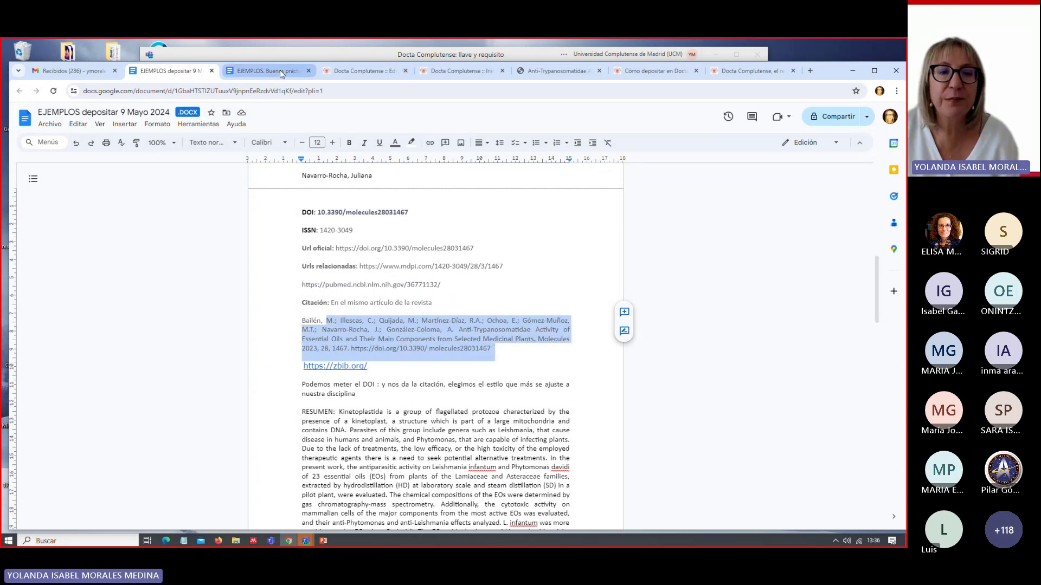
left_click(359, 76)
scroll(260, 347, "down", 2)
left_click(102, 260)
key("ctrl+v")
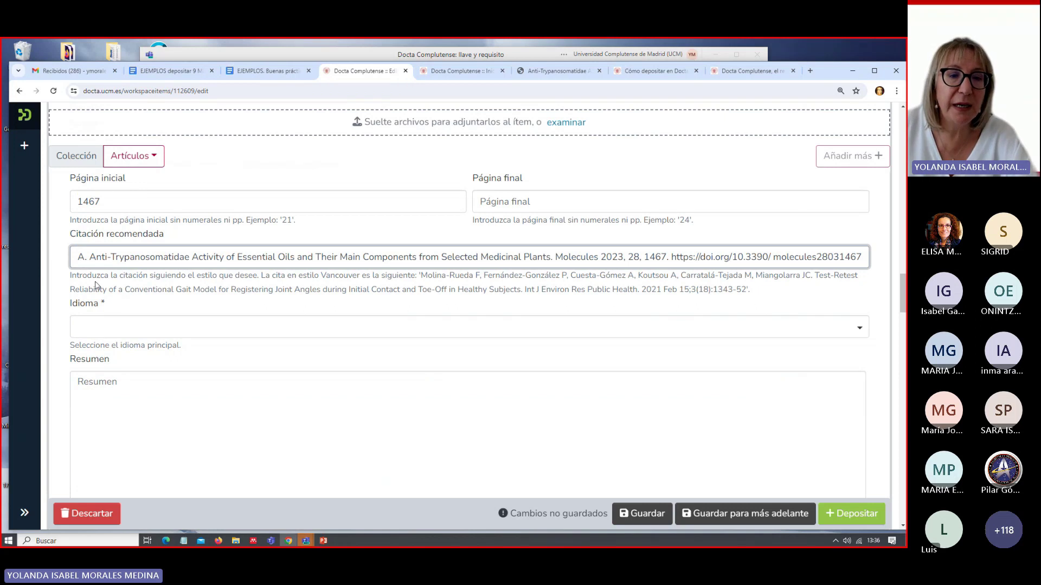
key("Tab")
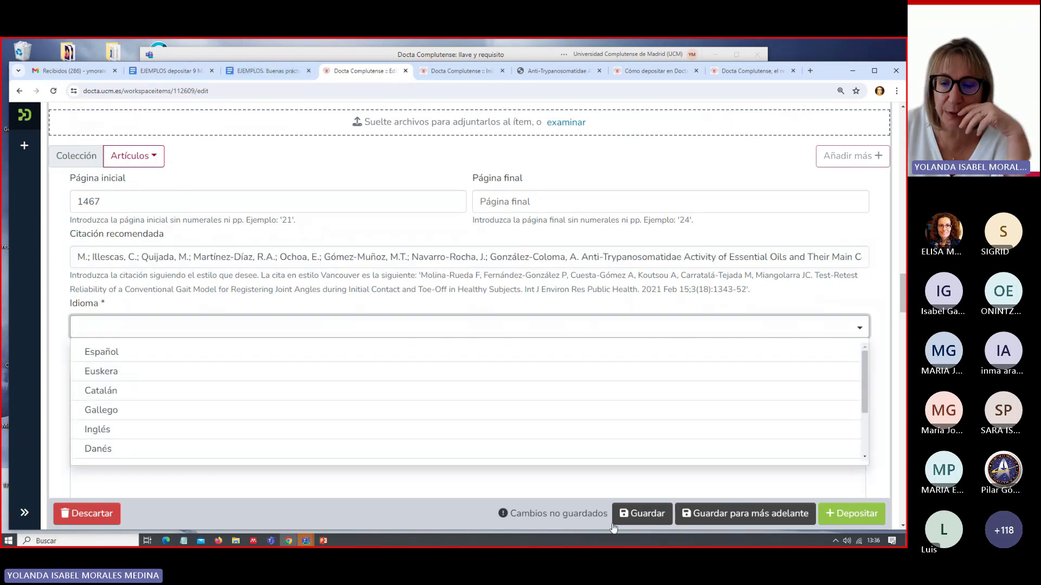
left_click(643, 514)
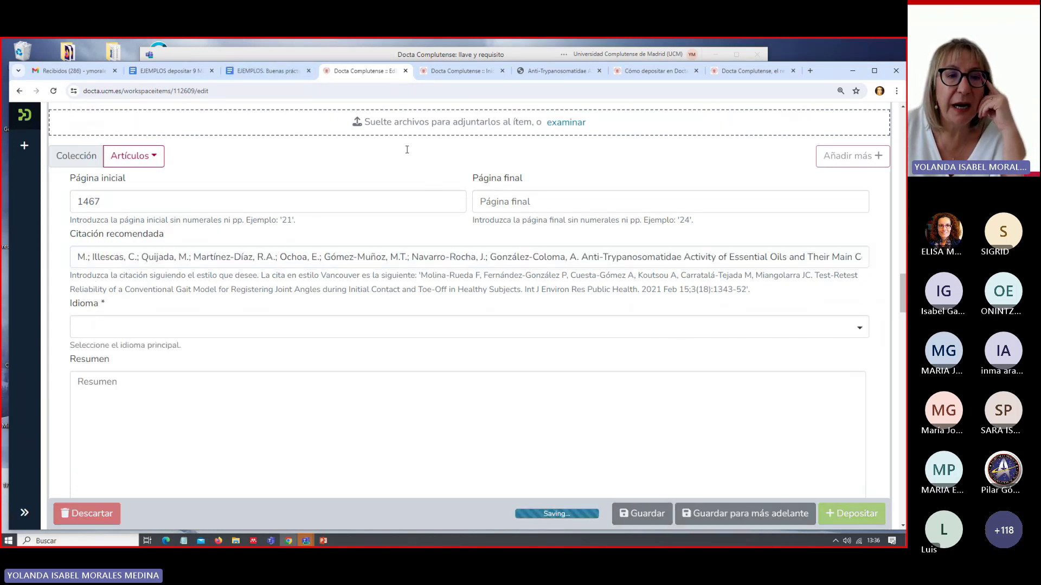
left_click(181, 69)
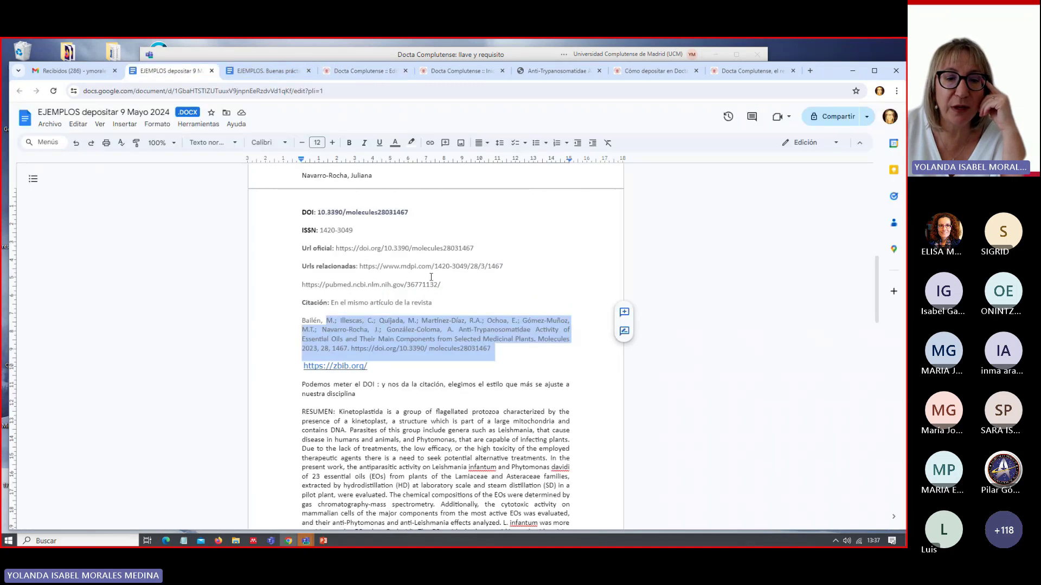
scroll(431, 277, "down", 2)
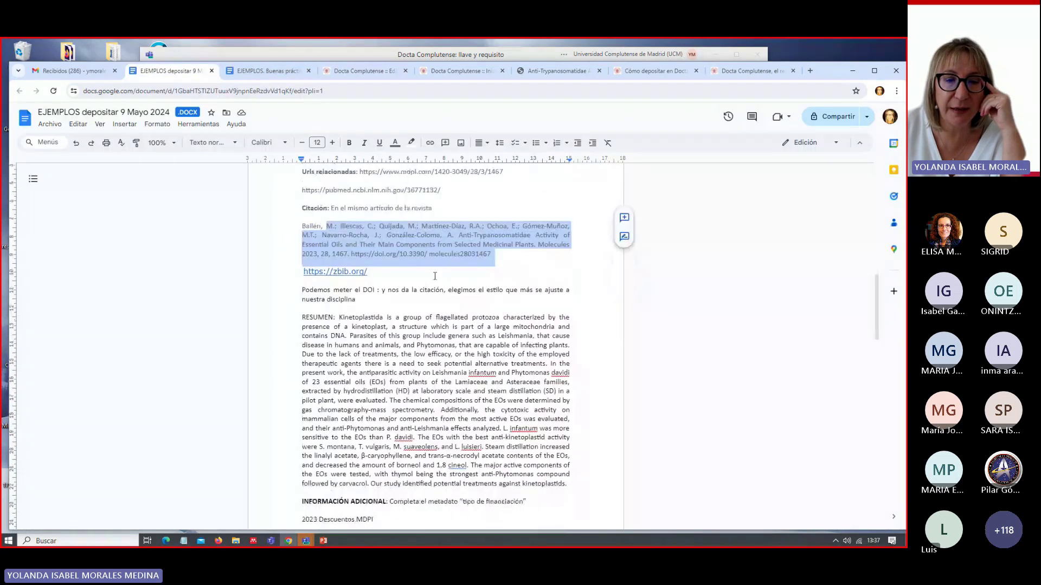
left_click(319, 272)
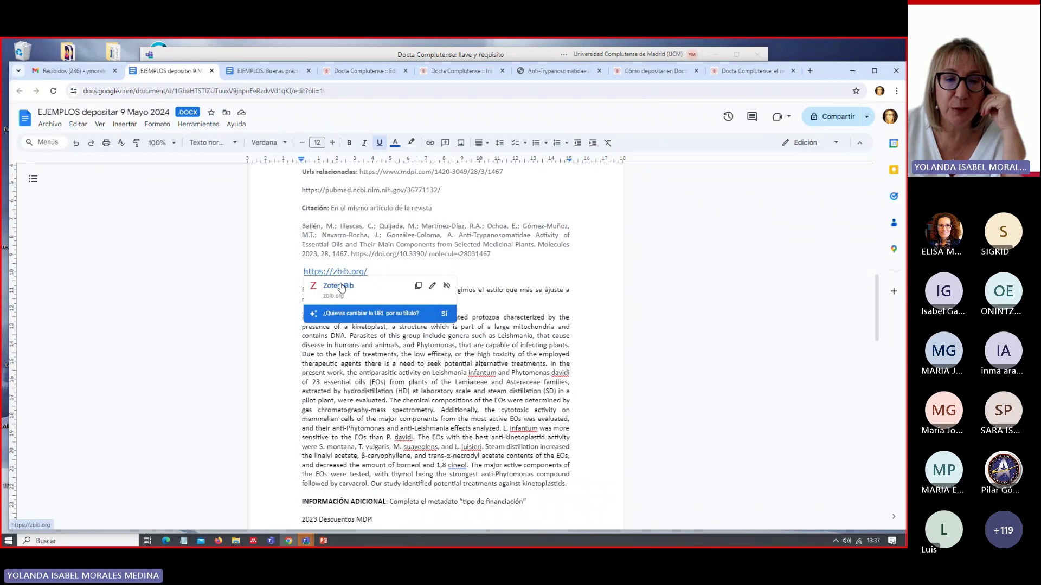
left_click(338, 285)
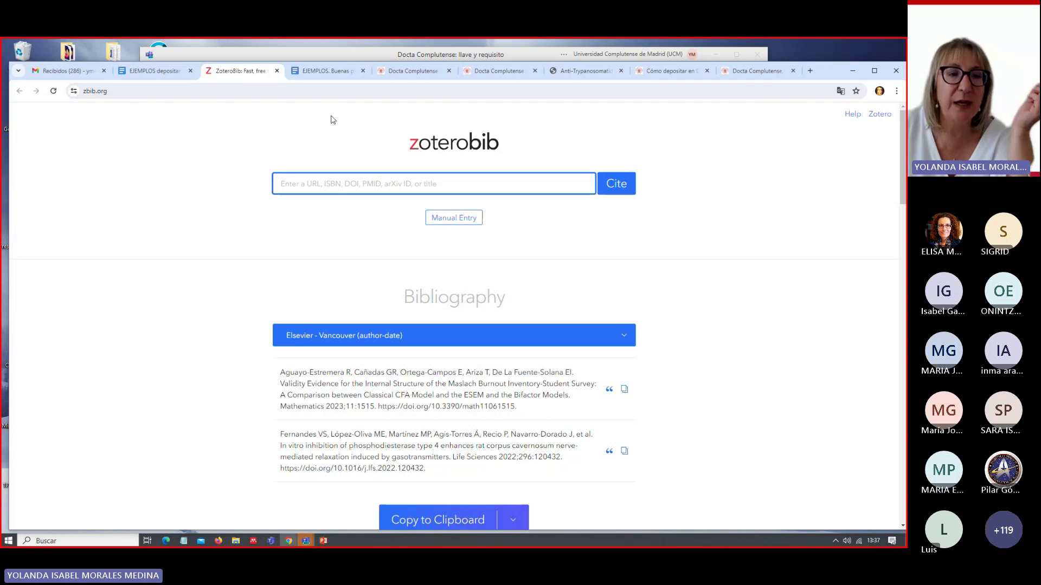
- Copy the DOI 10.3390/molecules28031467 from the examples document and generate the article's citation from it in ZoteroBib
left_click(146, 74)
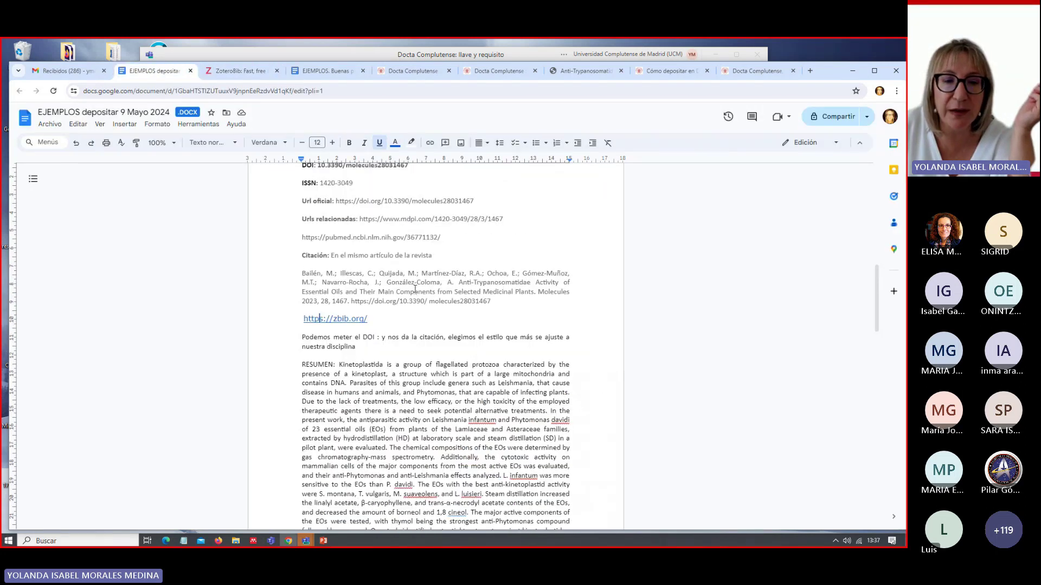
scroll(398, 247, "up", 2)
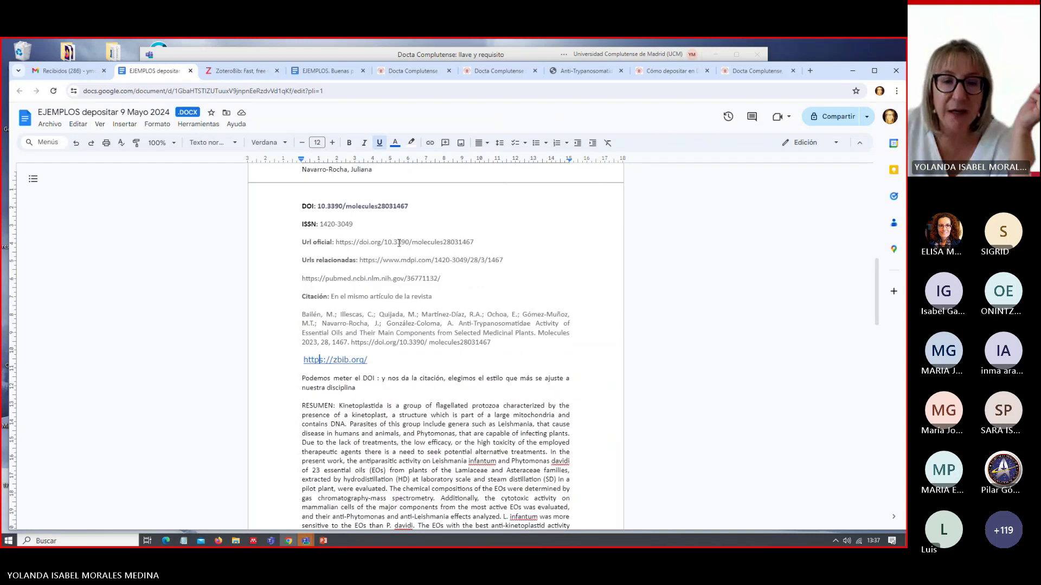
left_click_drag(407, 259, 323, 258)
key("ctrl+c")
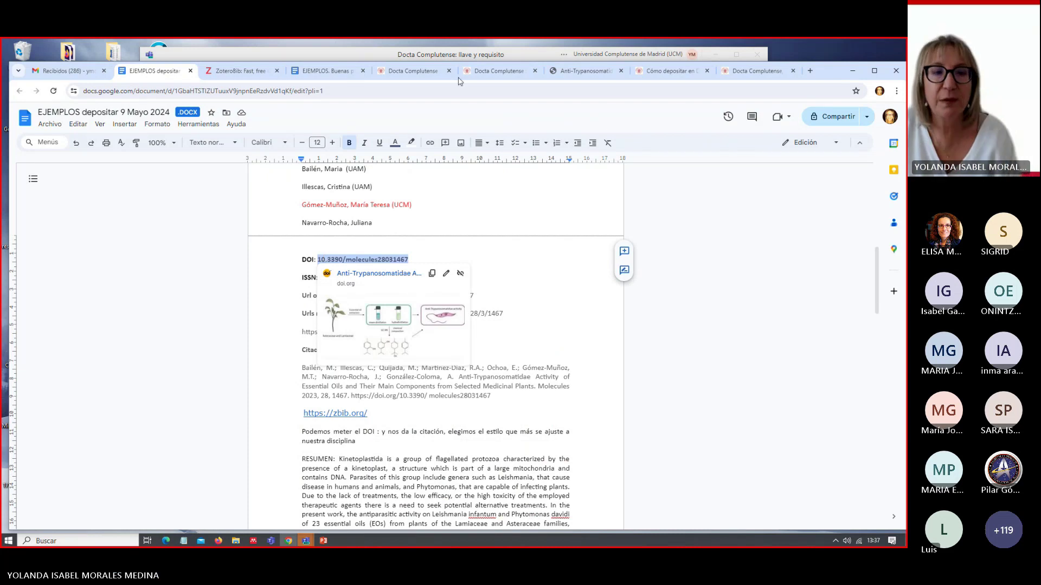
left_click(239, 70)
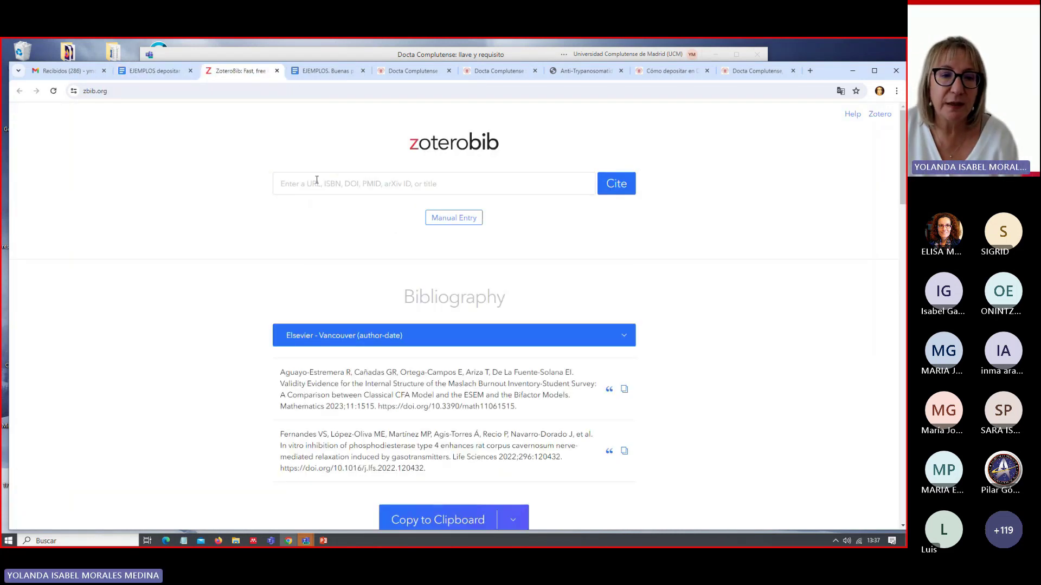
left_click(317, 181)
key("ctrl+v")
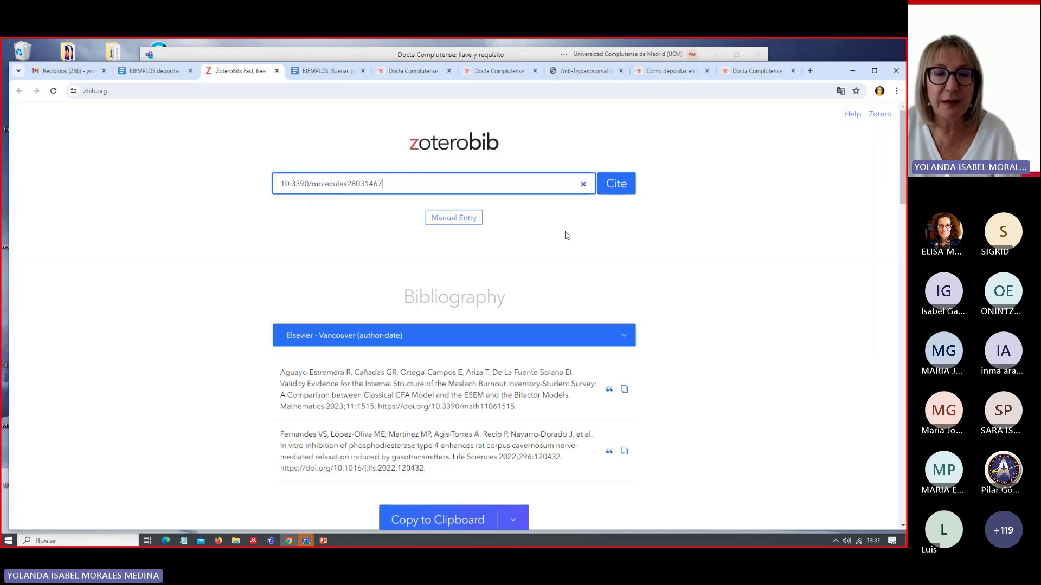
left_click(616, 188)
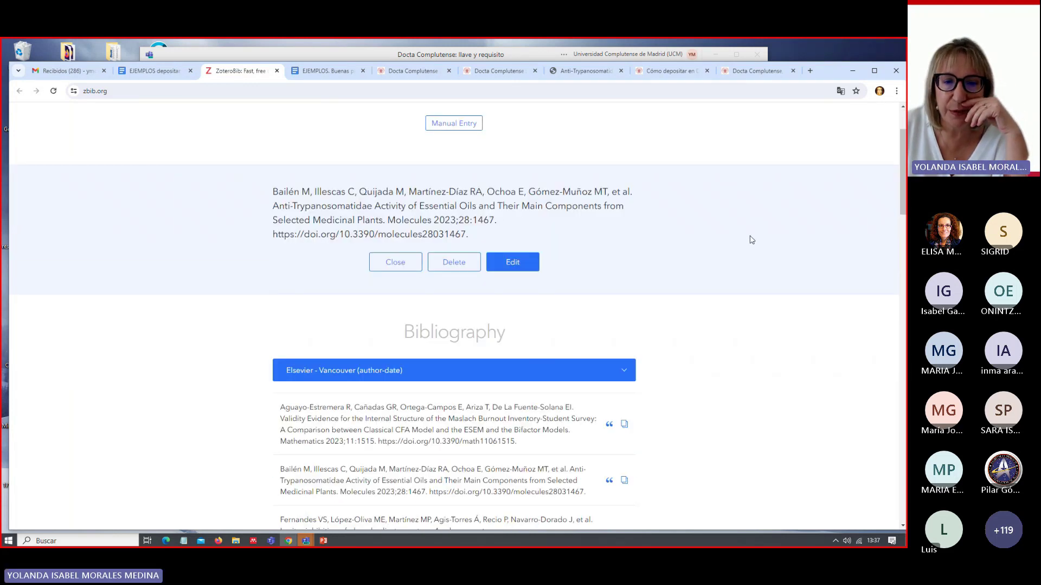
- Search ZoteroBib's additional citation styles for "vancou" and remove the Elsevier - Vancouver style
scroll(744, 236, "down", 1)
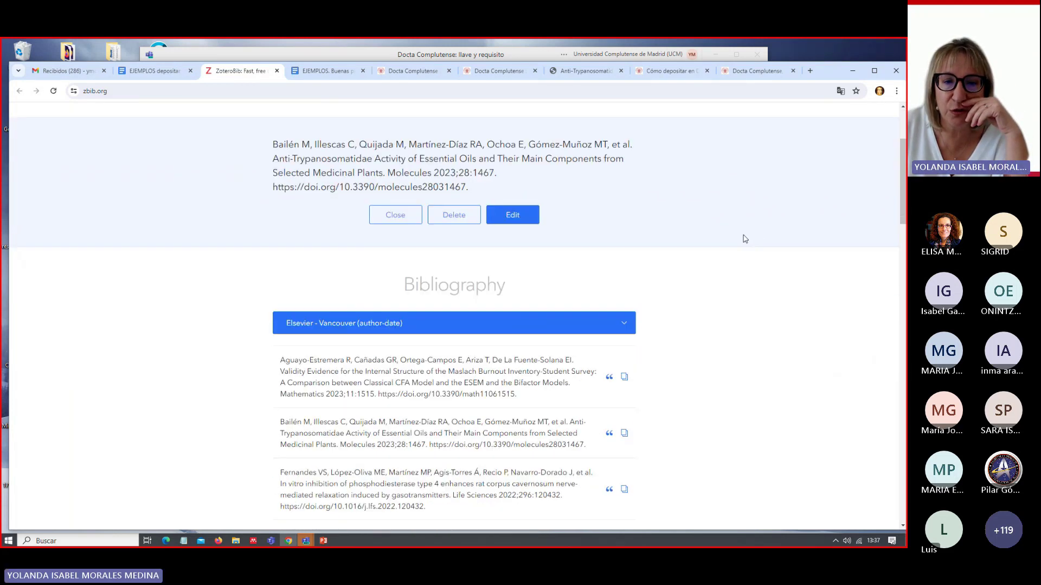
left_click(447, 325)
scroll(716, 268, "down", 1)
scroll(716, 268, "down", 2)
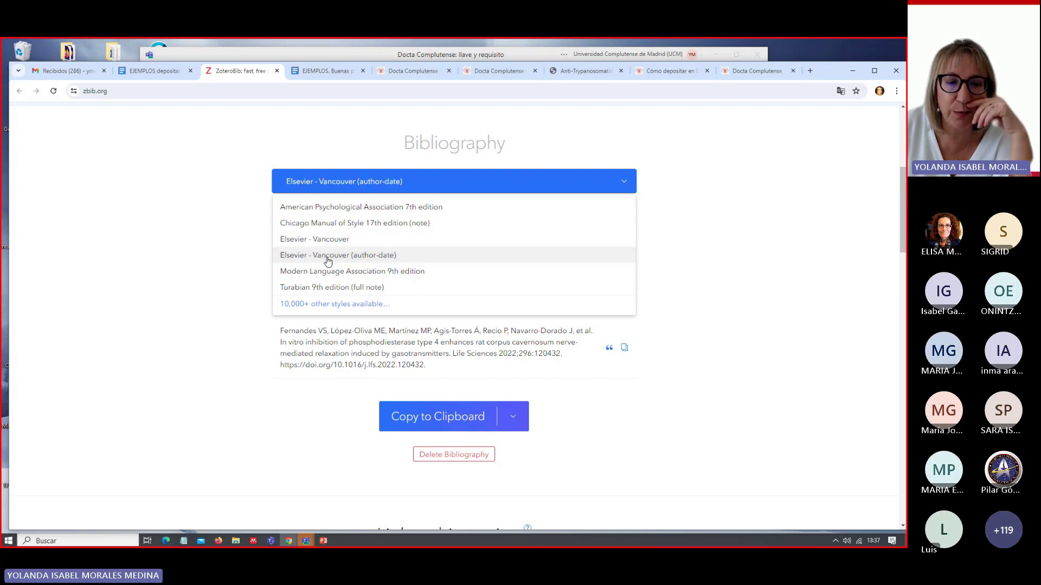
left_click(329, 305)
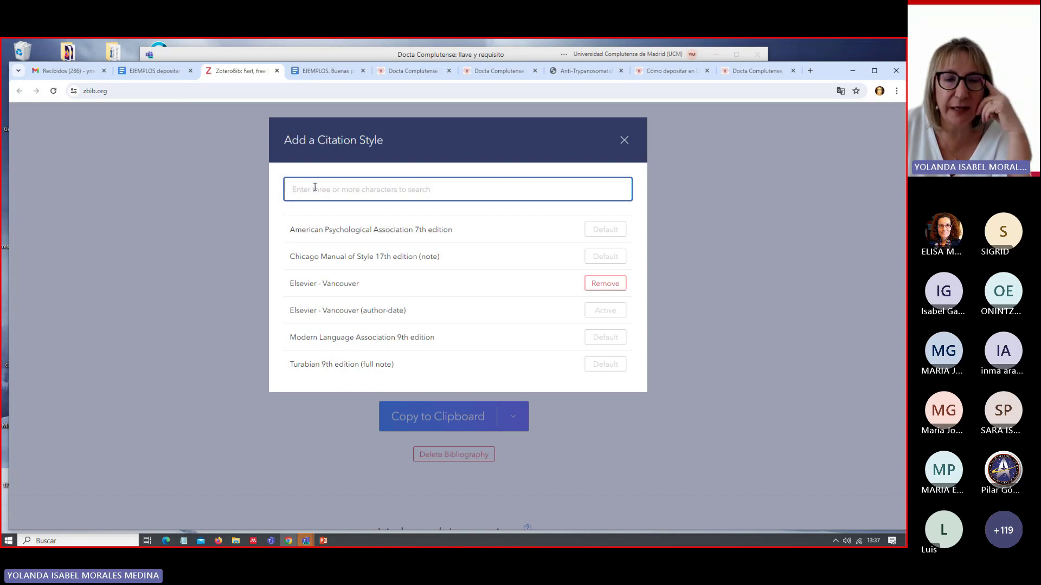
type("va")
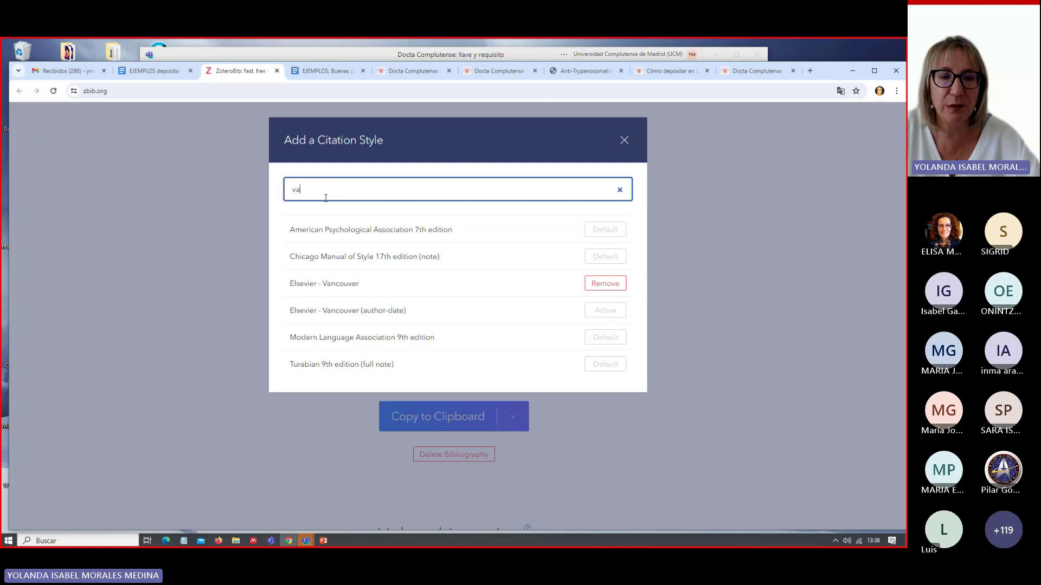
type("ncou")
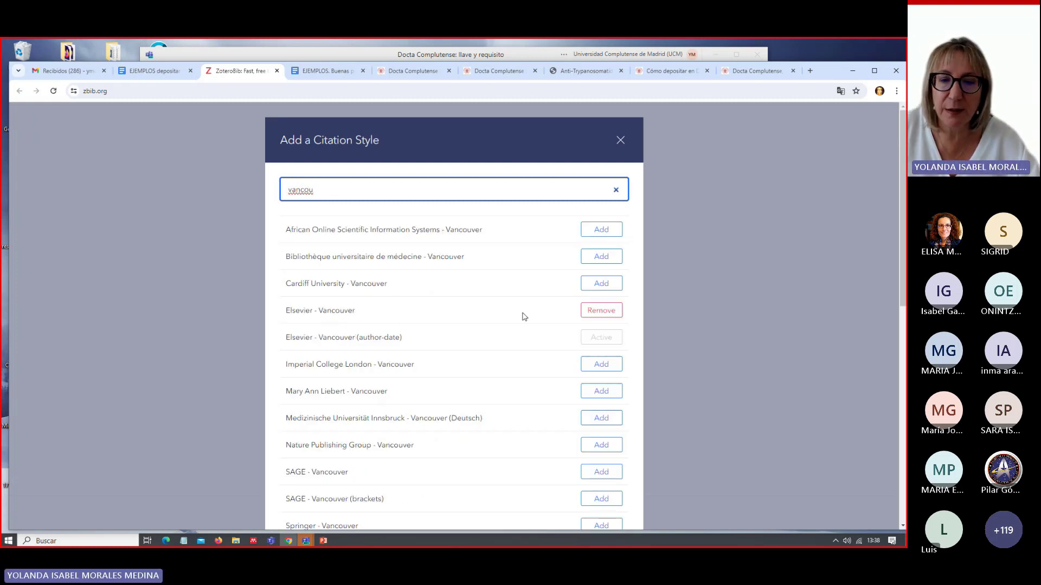
left_click(603, 318)
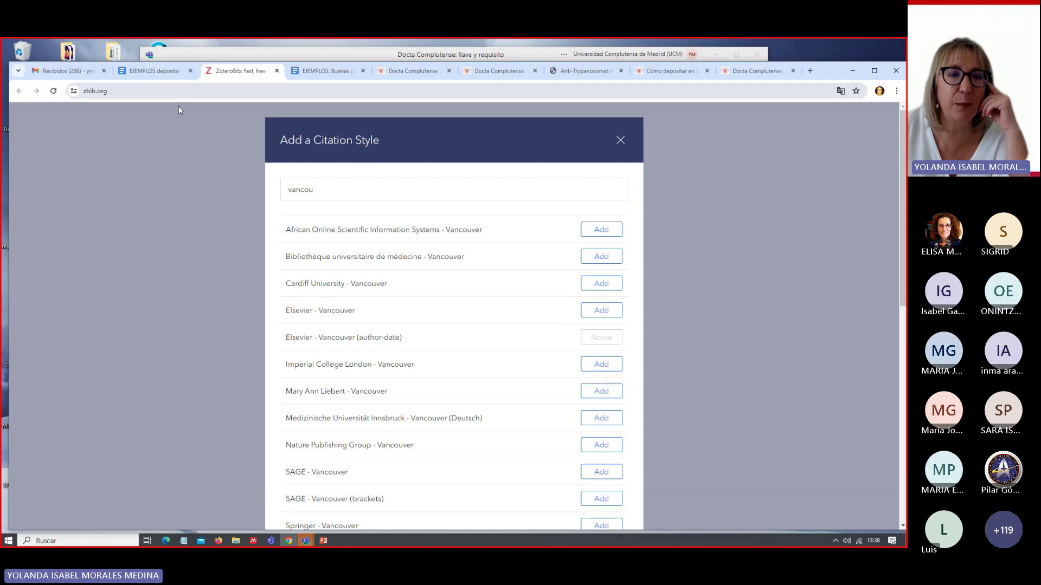
- Return to the submission form and set Idioma to Inglés
left_click(156, 72)
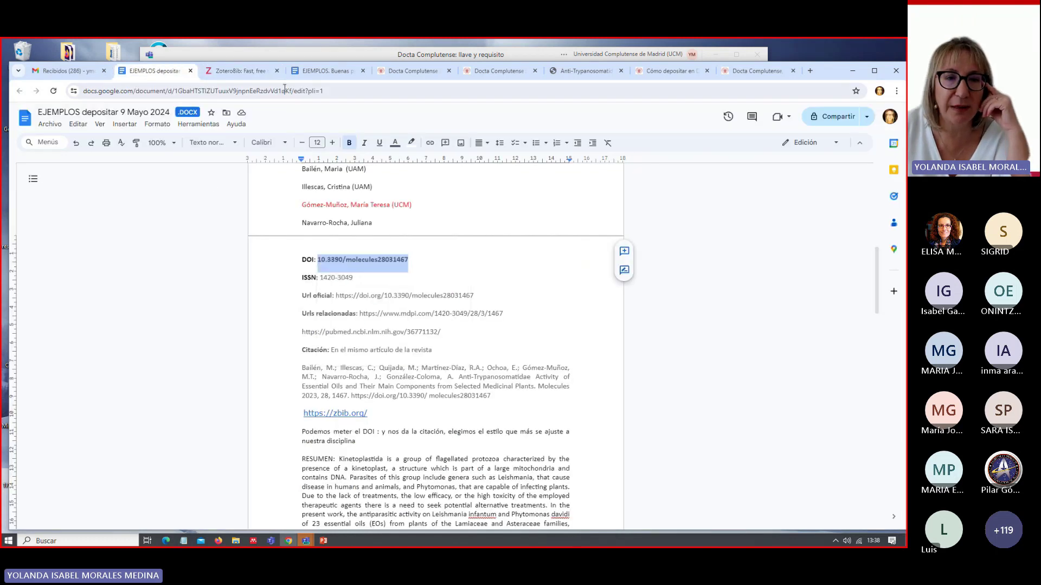
left_click(391, 69)
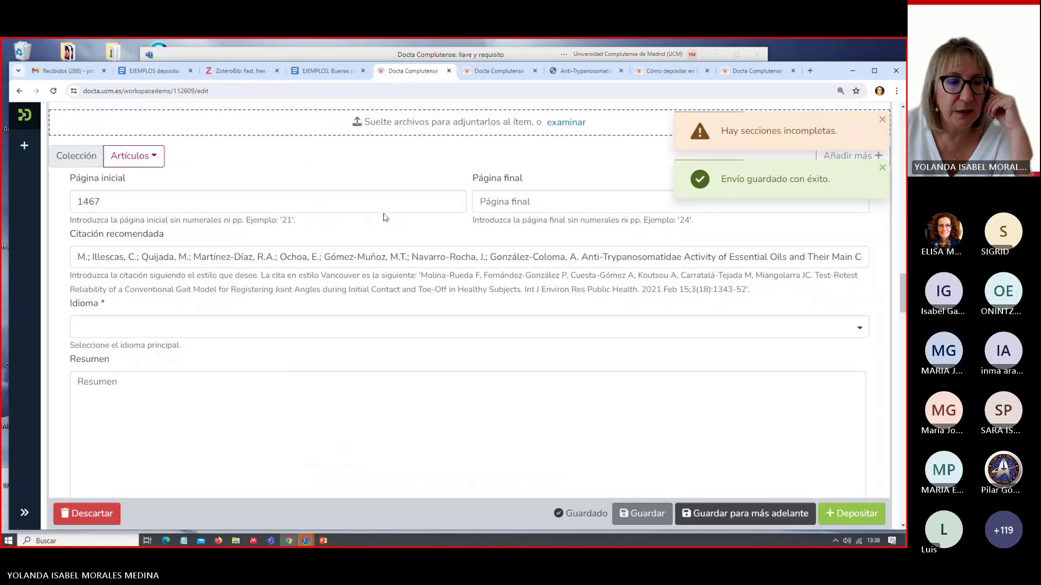
scroll(191, 279, "down", 2)
scroll(274, 306, "up", 3)
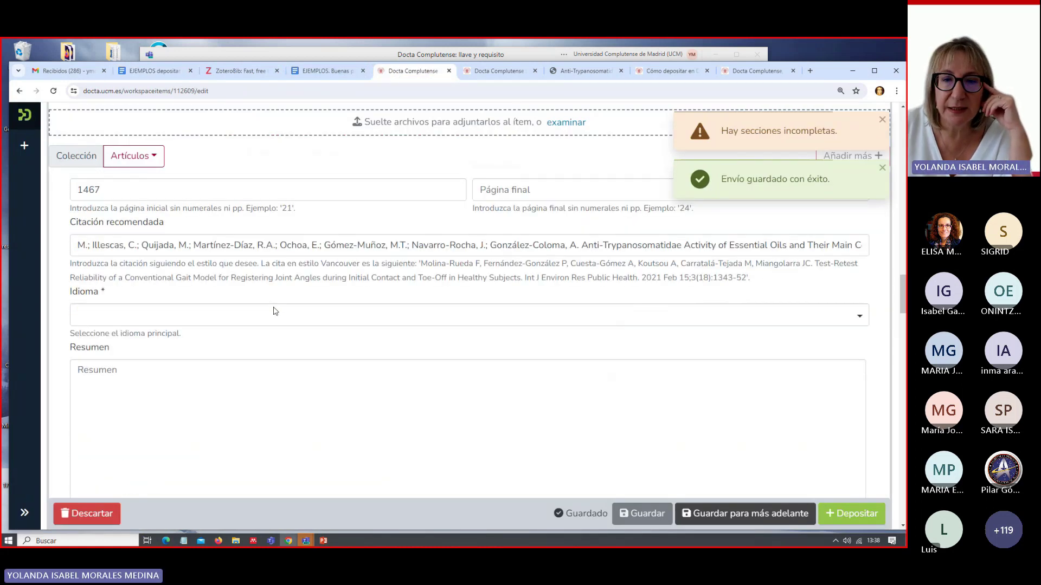
left_click(132, 373)
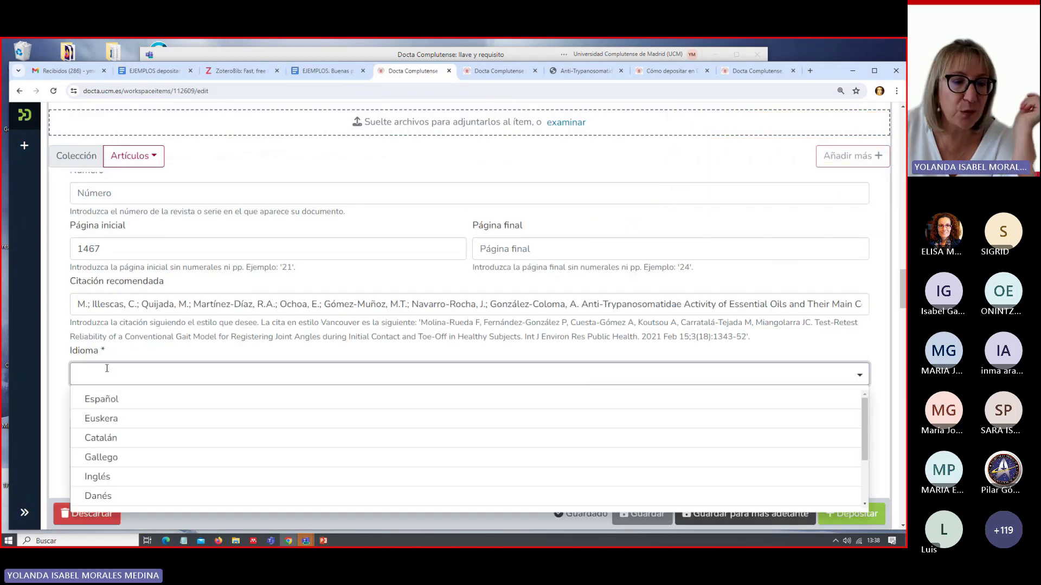
left_click(116, 477)
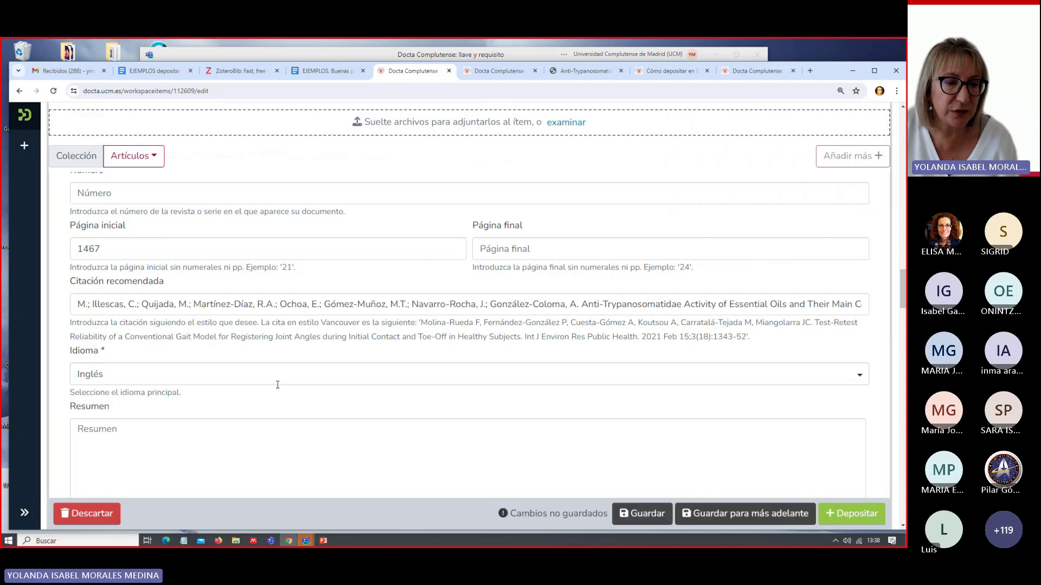
- Copy the full abstract text after RESUMEN in the examples document and paste it into the submission form's Resumen field
scroll(151, 305, "down", 3)
left_click(76, 286)
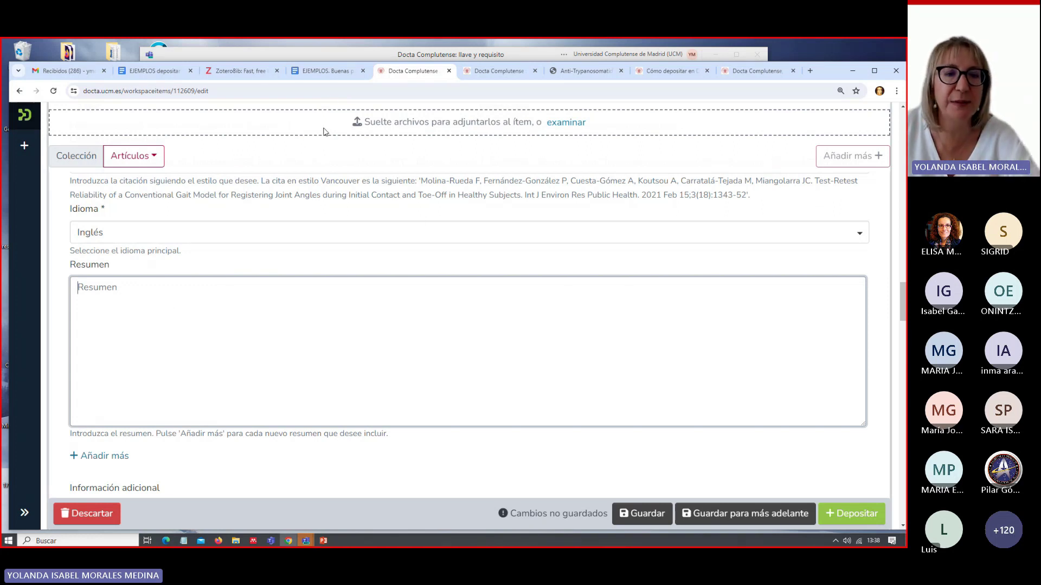
left_click(162, 74)
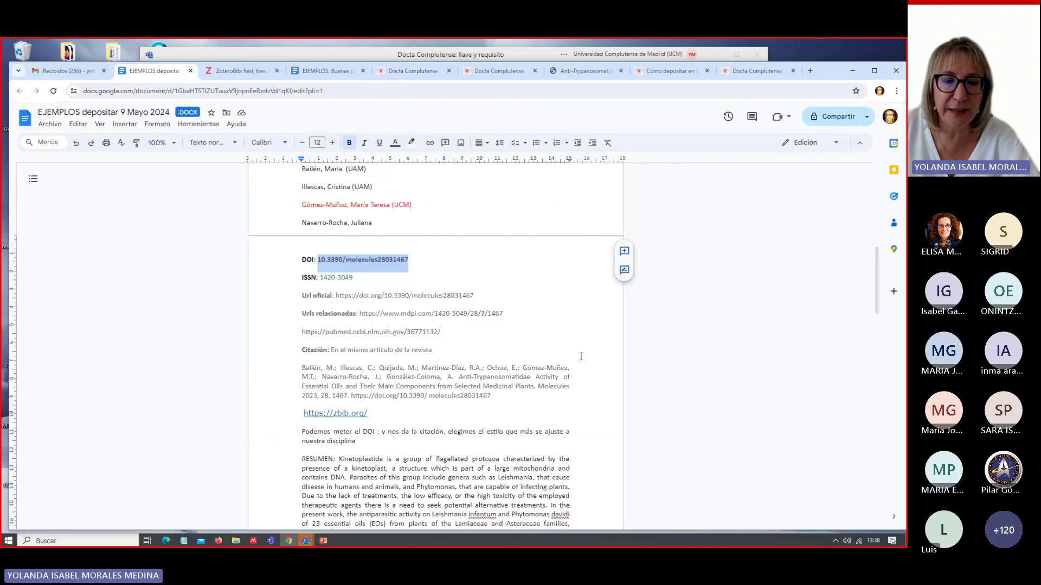
scroll(572, 329, "down", 4)
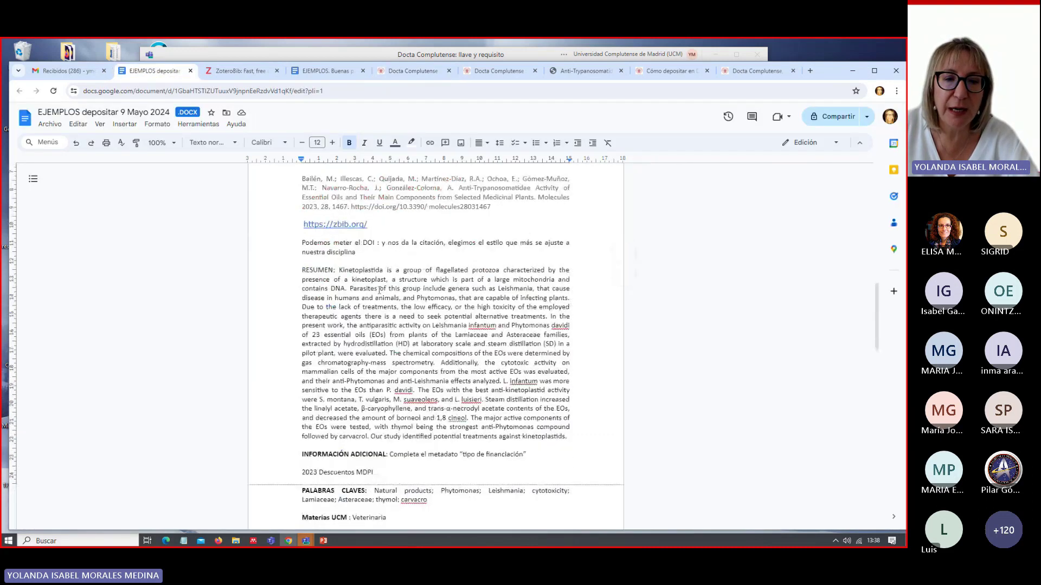
left_click_drag(339, 271, 567, 434)
key("ctrl+c")
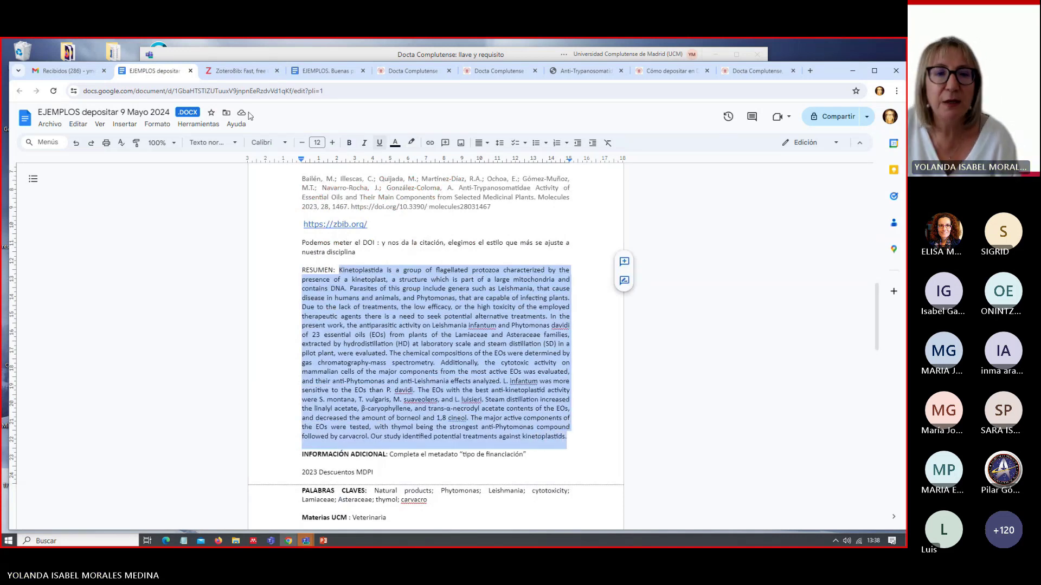
left_click(402, 73)
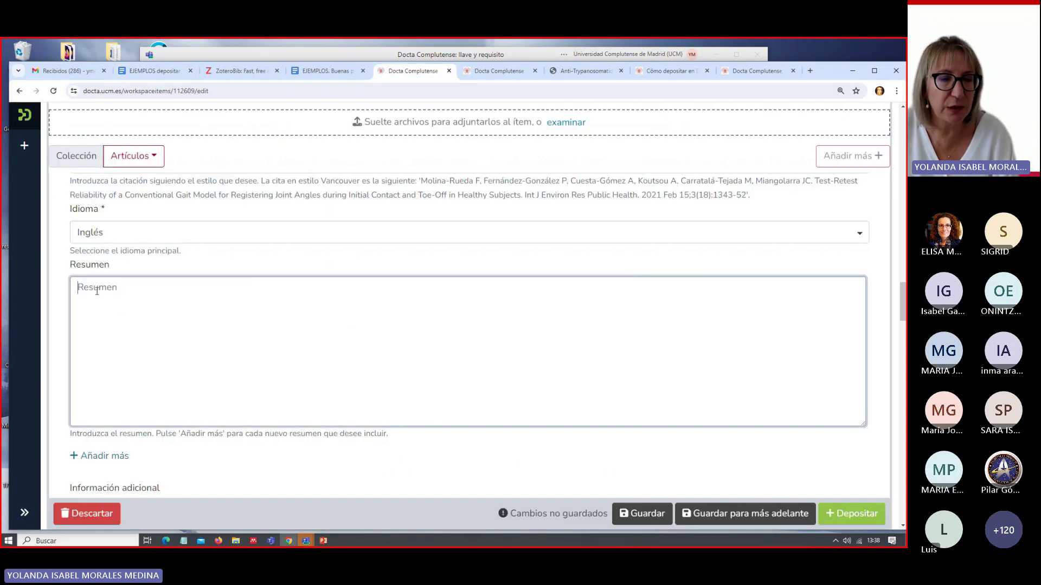
key("ctrl+v")
- Add a second, empty Resumen field below the article's abstract
scroll(188, 318, "down", 2)
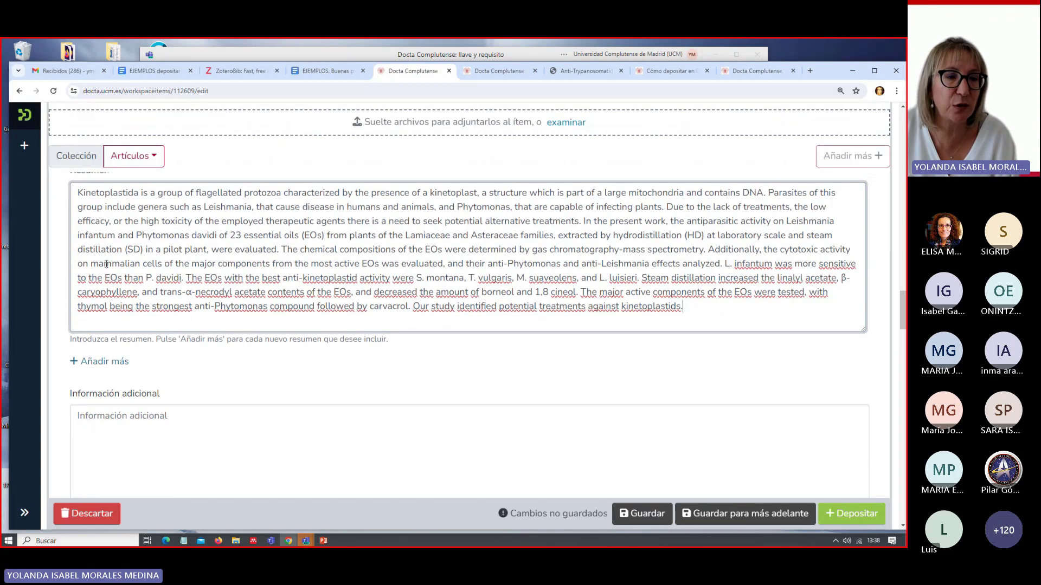
scroll(173, 358, "down", 1)
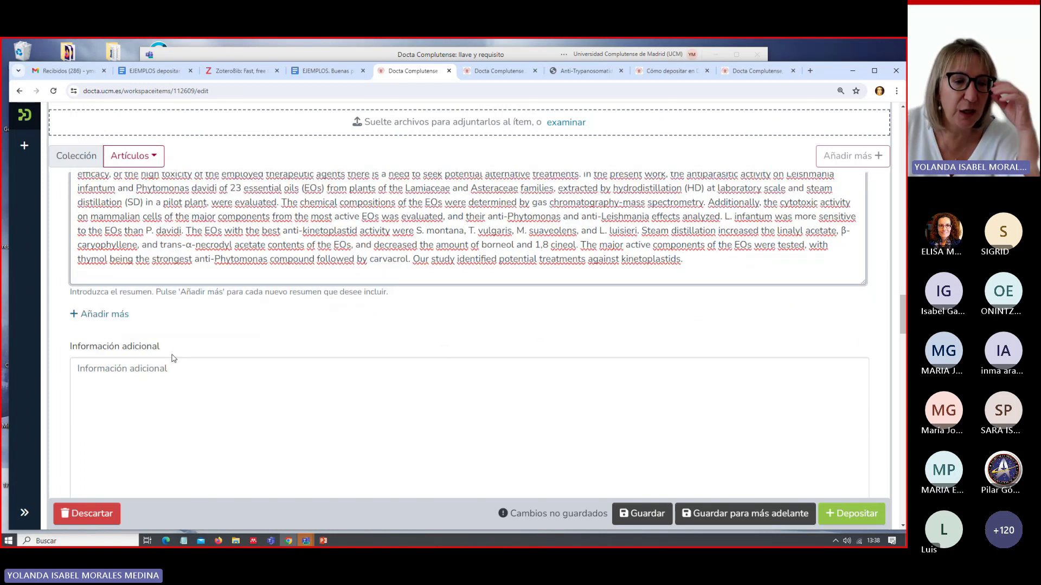
scroll(164, 314, "up", 1)
scroll(163, 314, "up", 1)
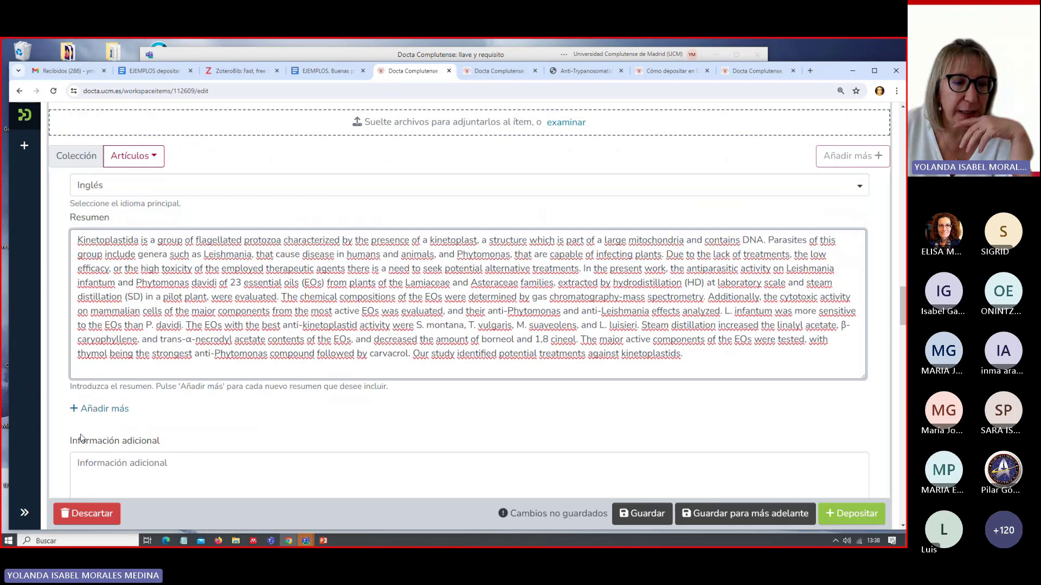
left_click(97, 410)
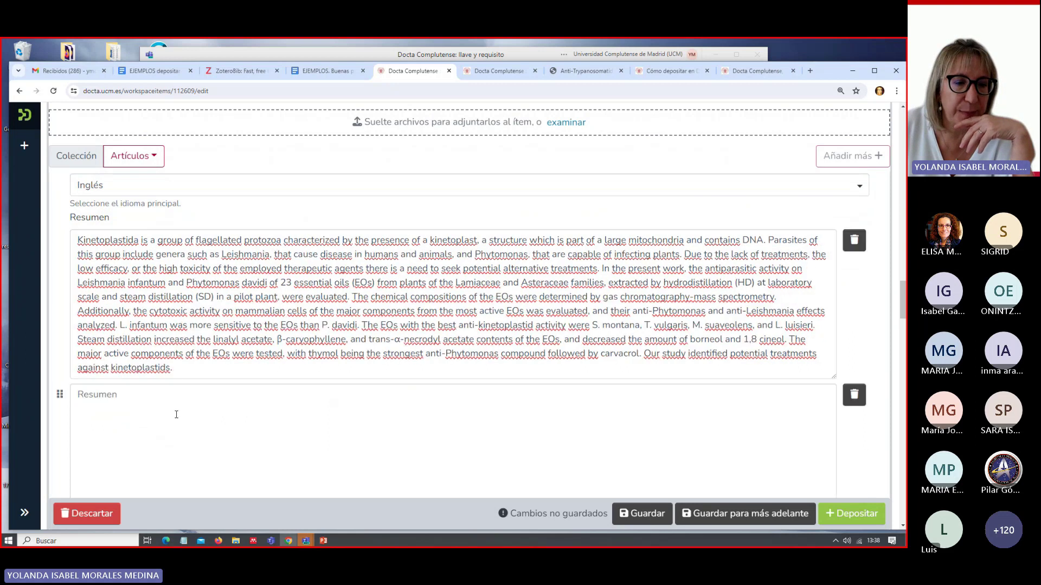
- Save the submission's changes and place the cursor in the Información adicional field
scroll(174, 412, "down", 2)
scroll(285, 369, "down", 1)
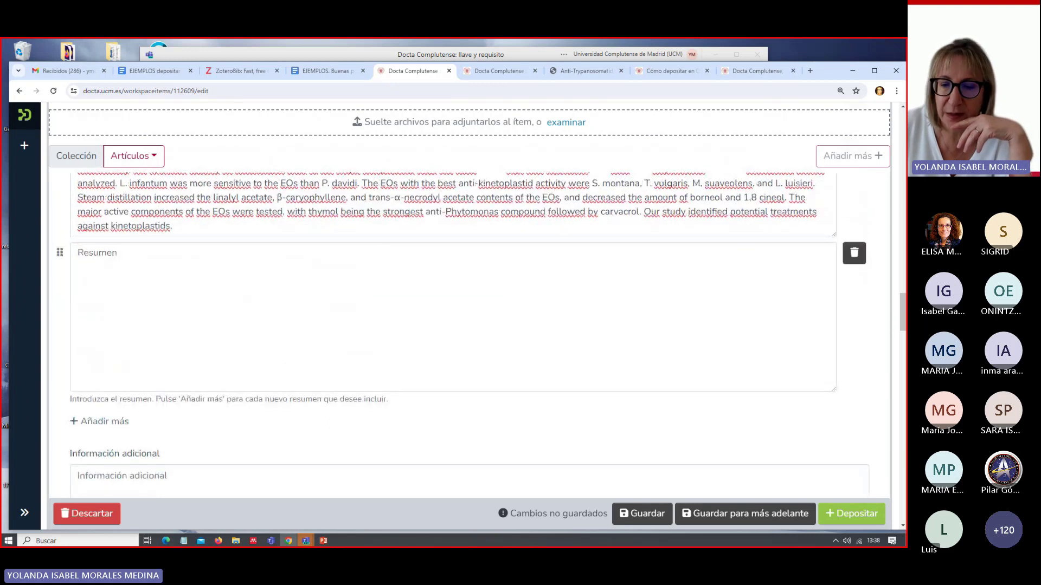
left_click(642, 513)
scroll(533, 310, "down", 2)
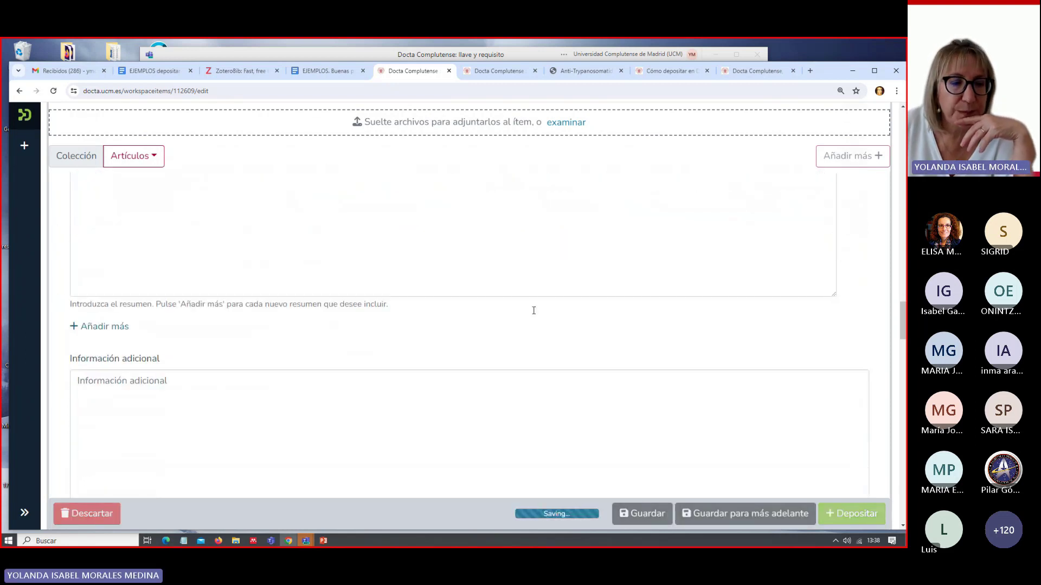
left_click(116, 352)
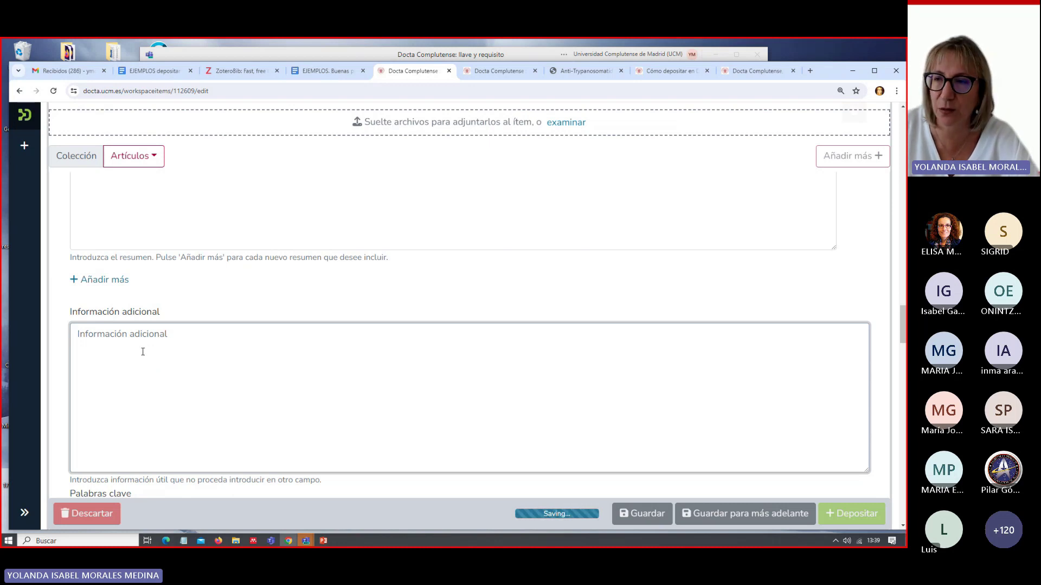
- Review the description fields of the submission form from Información adicional down to Tipo de versión
scroll(144, 354, "down", 3)
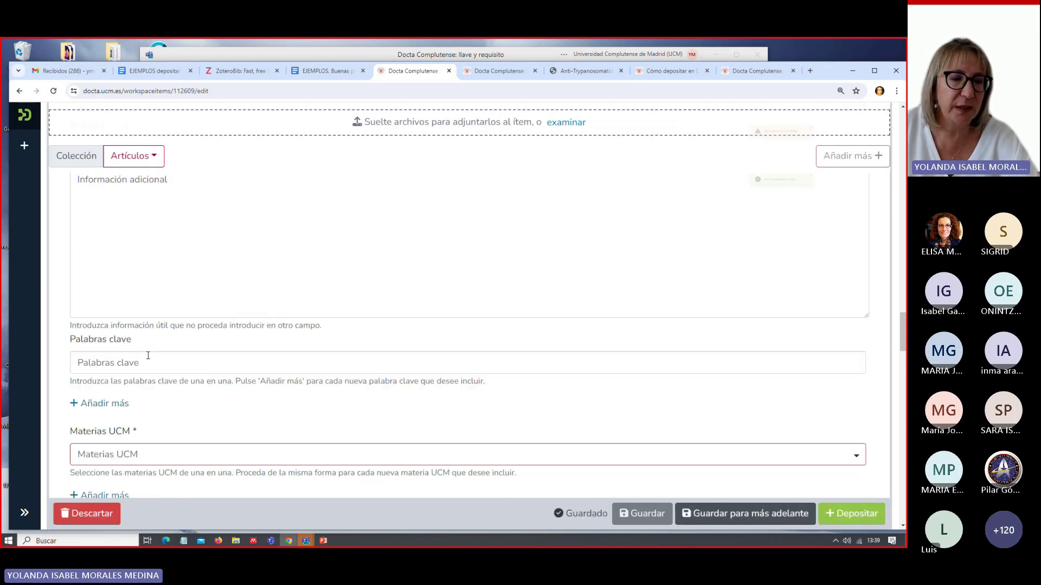
scroll(293, 347, "down", 3)
scroll(291, 343, "down", 3)
scroll(292, 341, "down", 3)
scroll(291, 341, "up", 3)
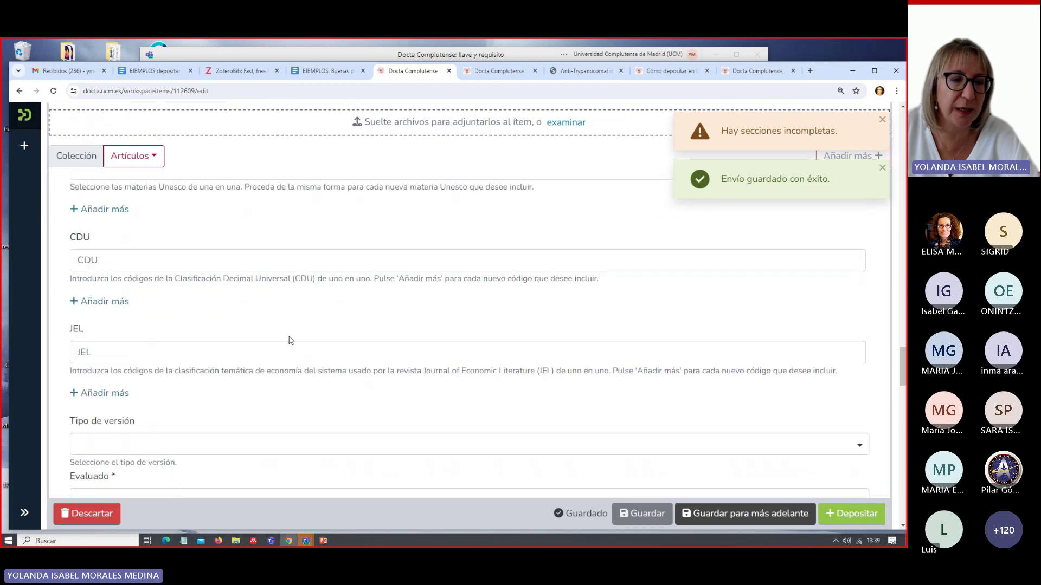
scroll(284, 328, "up", 3)
scroll(279, 330, "up", 5)
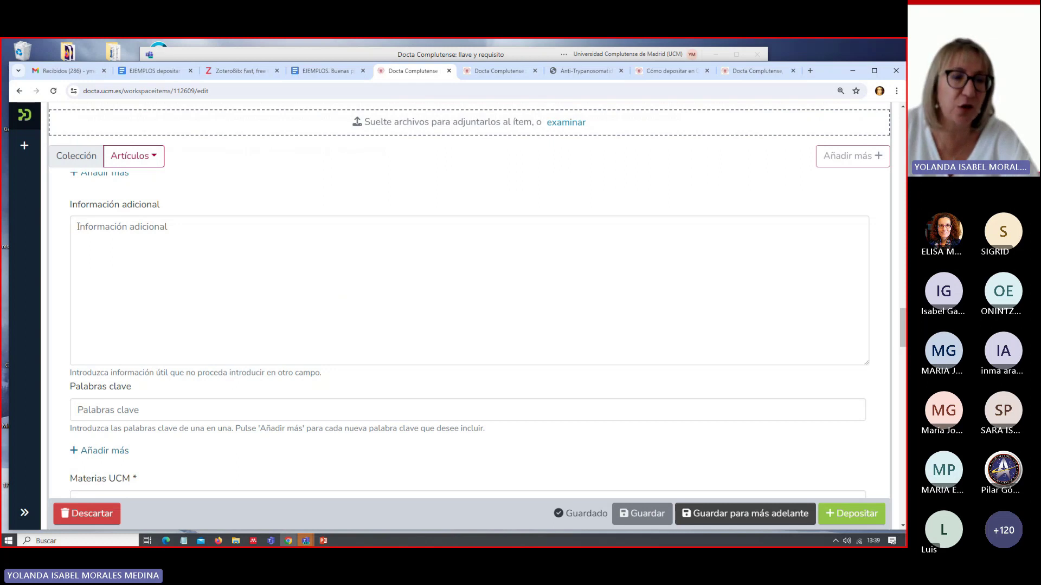
- Enter "2023 Descuento MDPI" as the submission's Información adicional
left_click(151, 245)
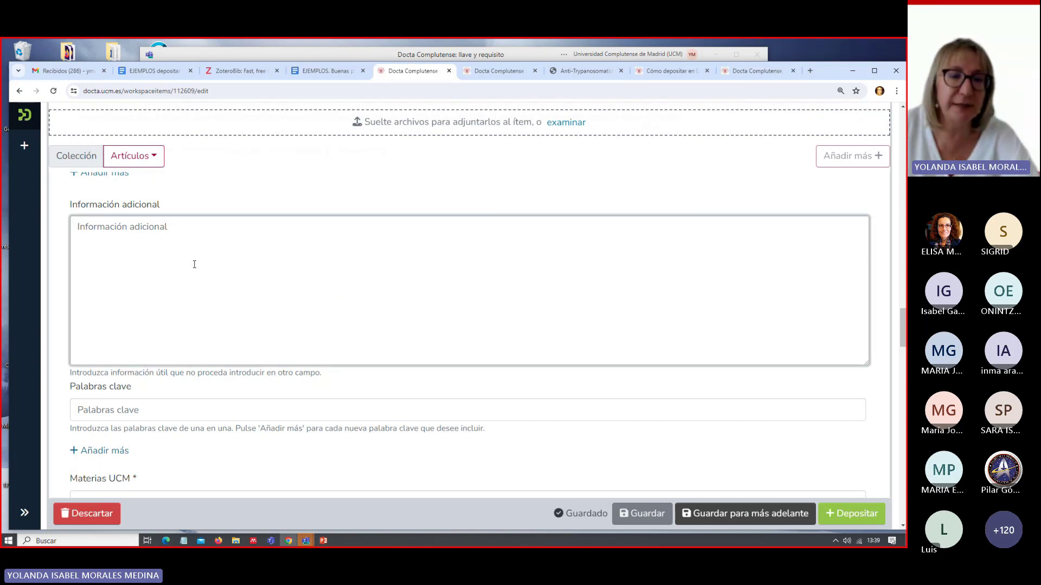
scroll(193, 262, "up", 1)
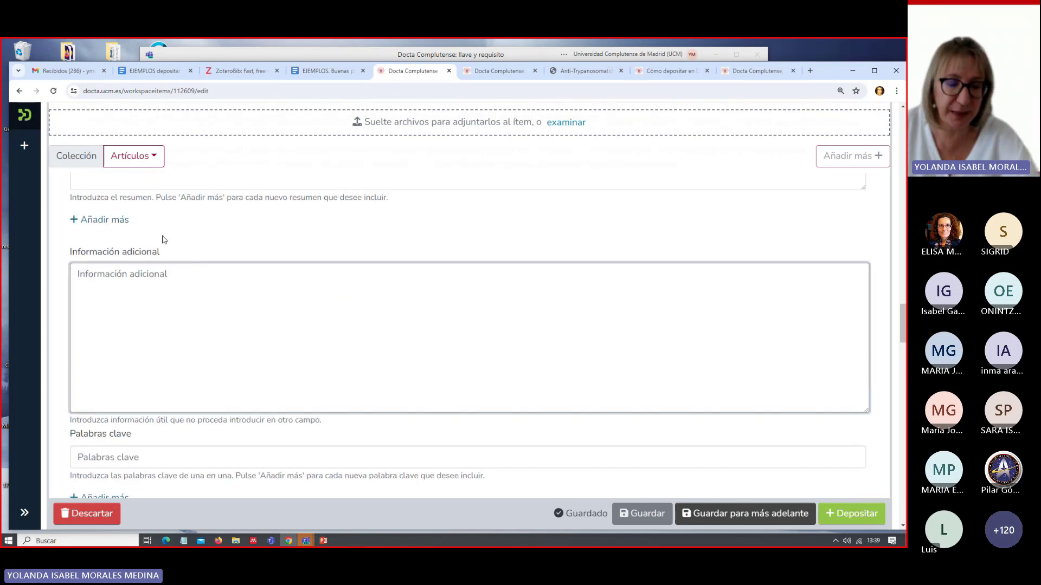
type("202")
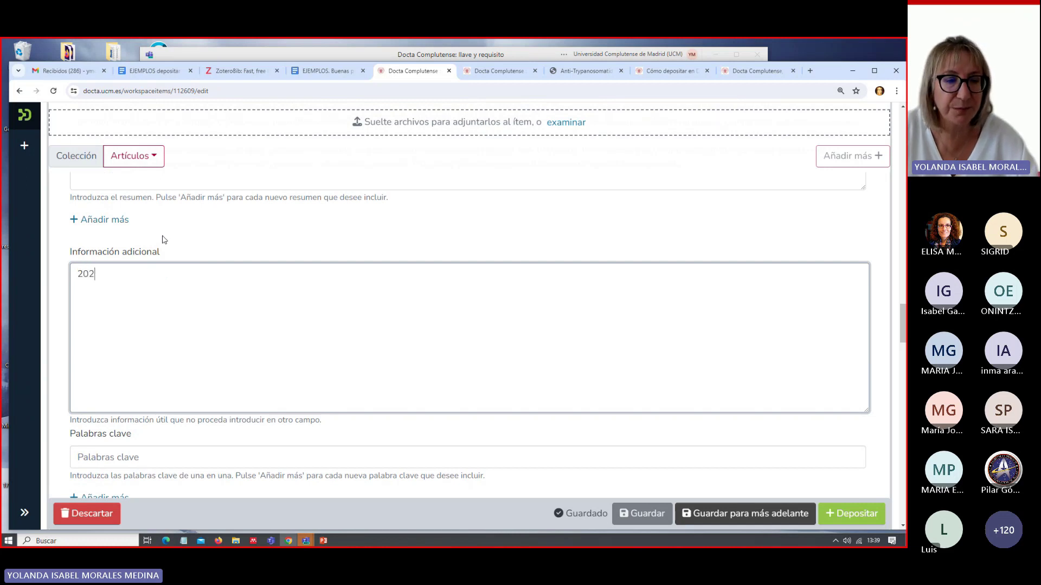
type("3 Descuetn")
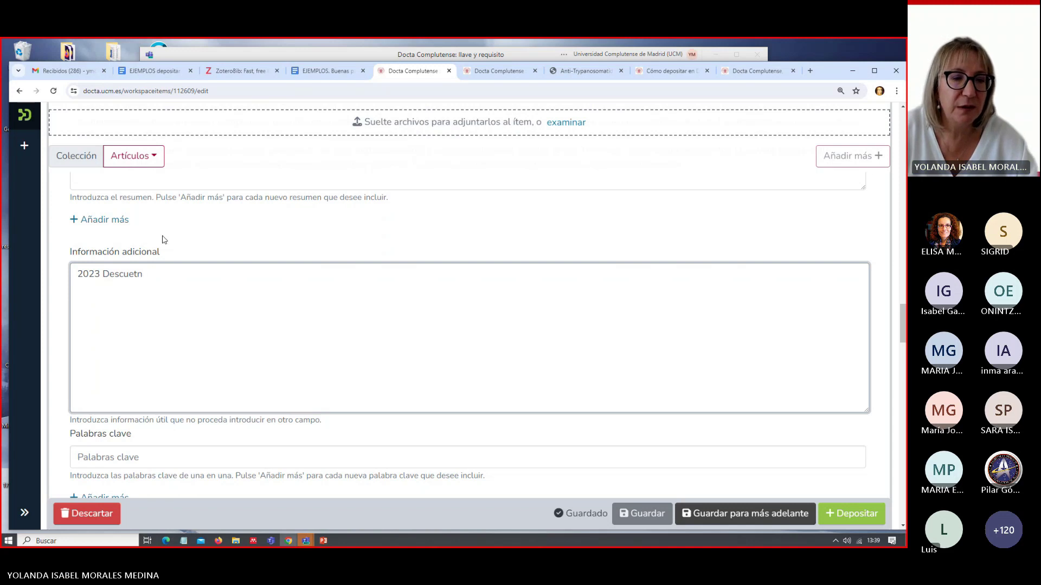
key("BackSpace")
key("BackSpace")
type("nto M")
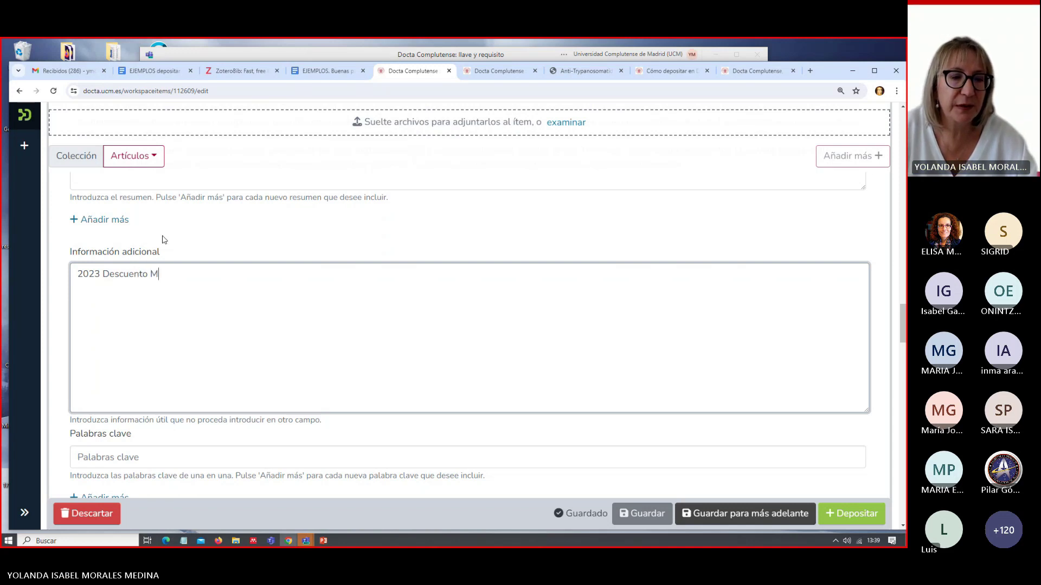
type("DPI")
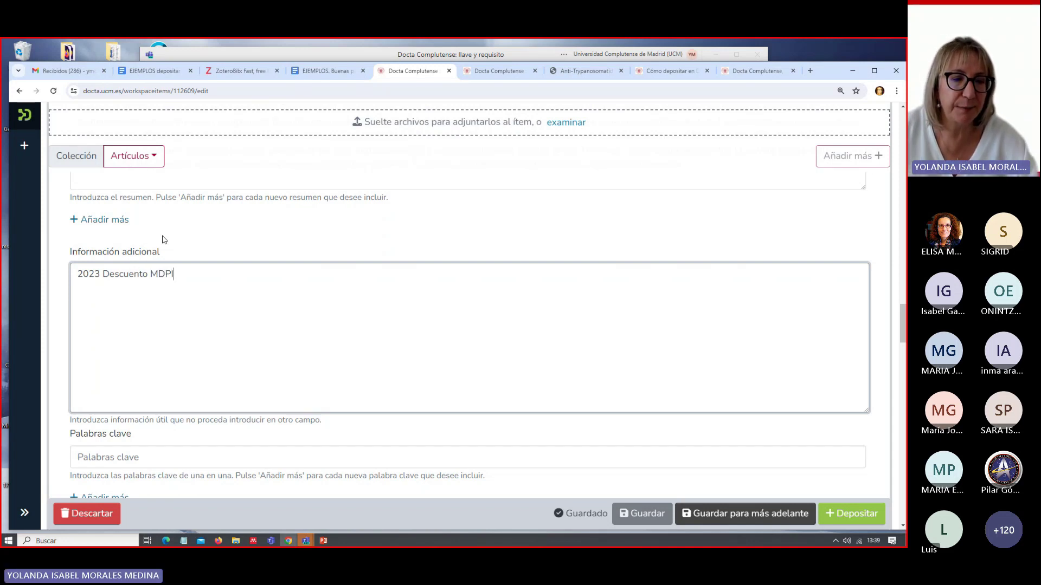
- Copy the first keyword, "natural products", from the Keywords line of the article PDF
scroll(247, 372, "down", 2)
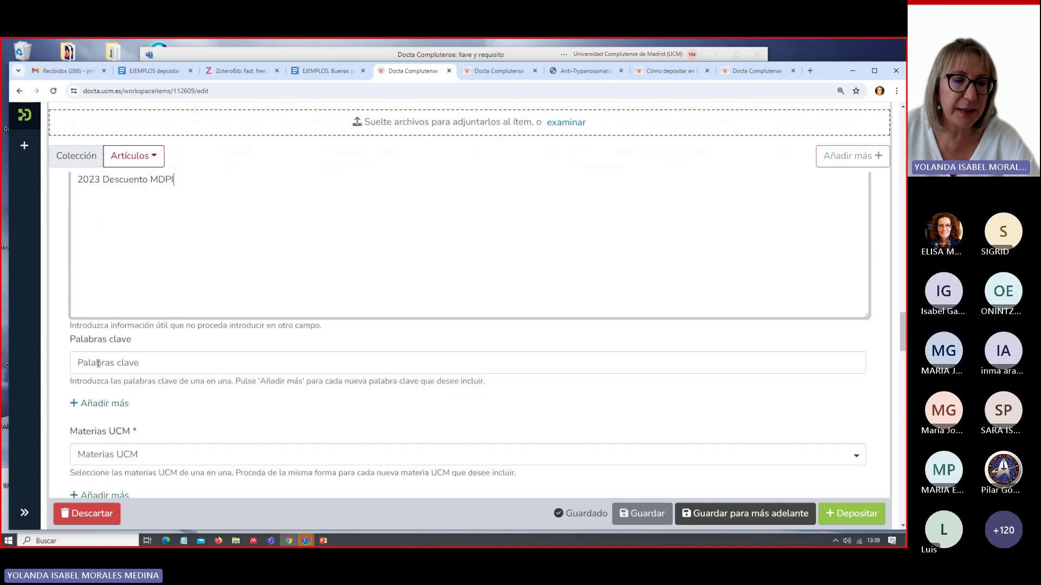
left_click(117, 364)
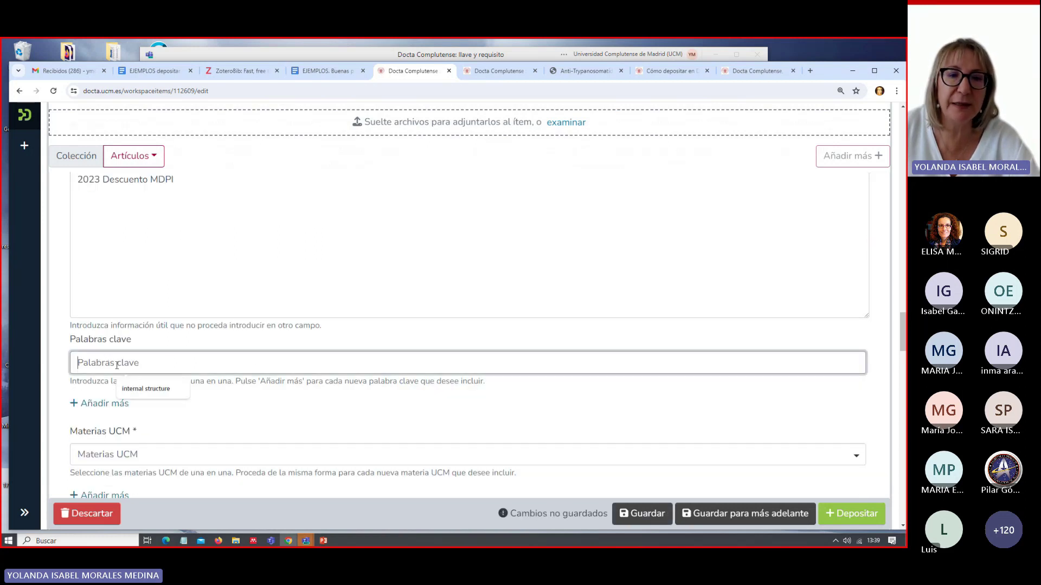
left_click(581, 73)
scroll(381, 322, "down", 1)
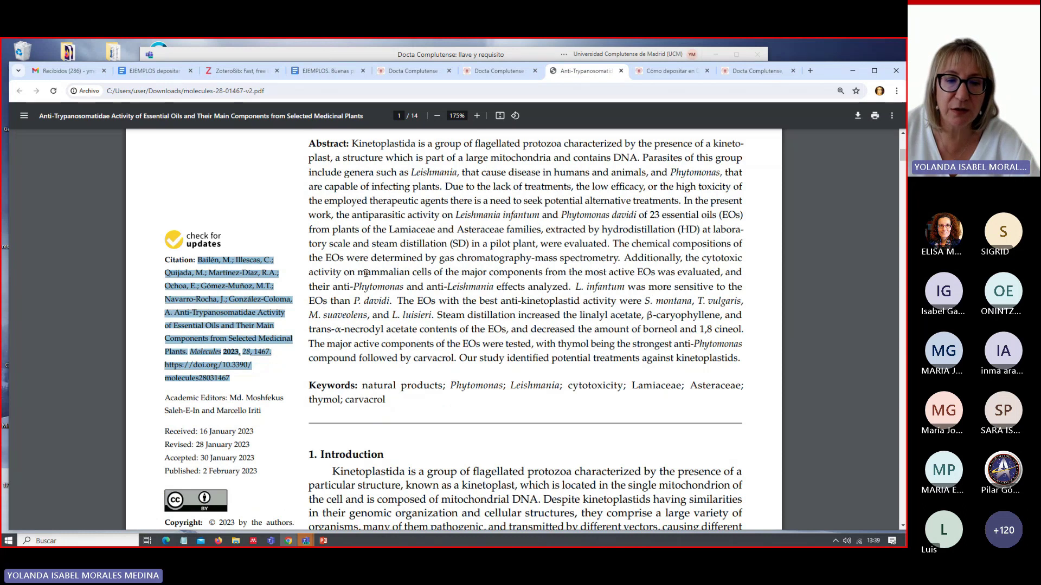
scroll(381, 323, "down", 3)
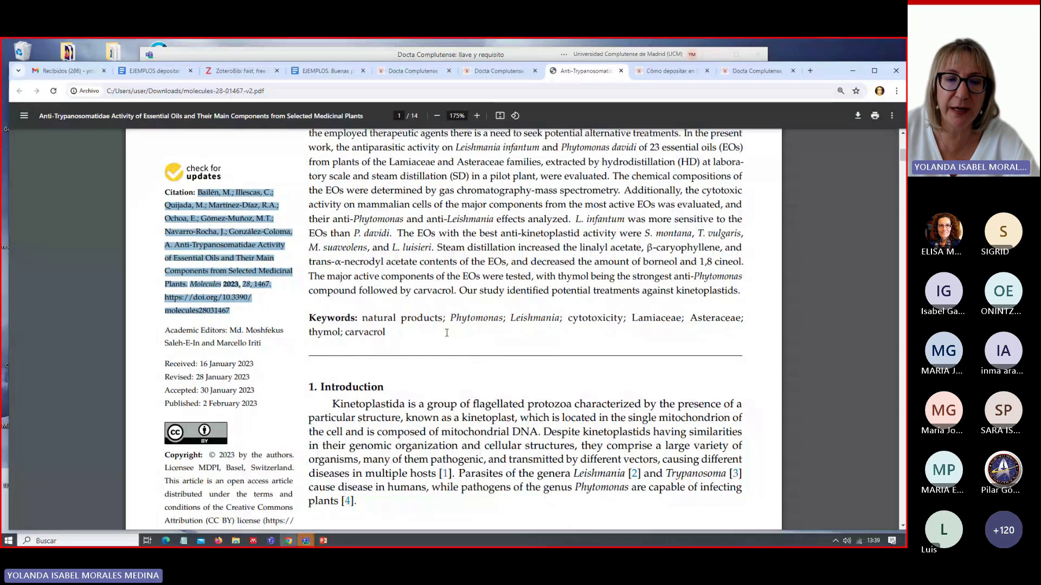
left_click_drag(362, 319, 441, 317)
key("ctrl+c")
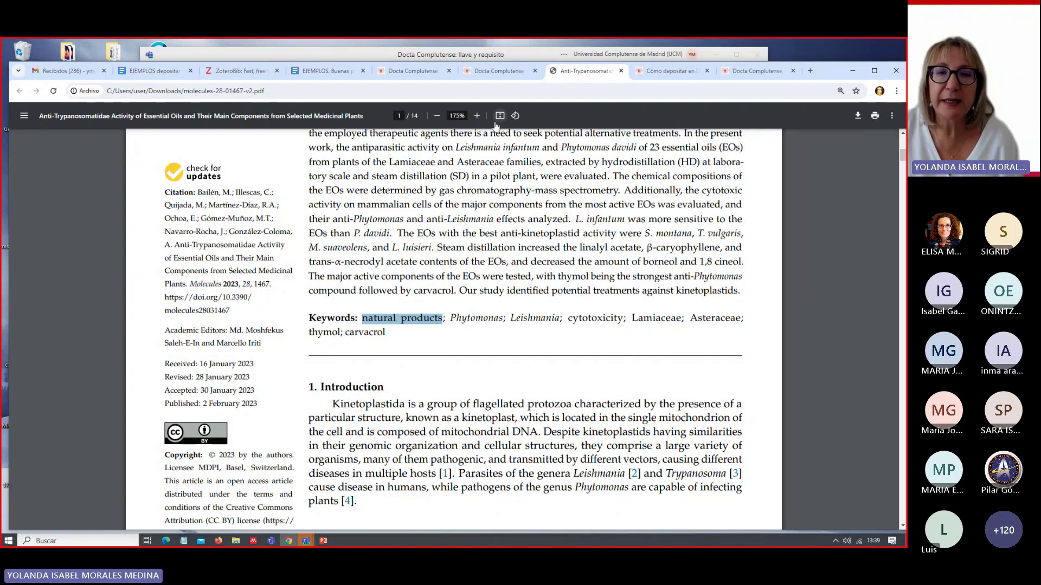
- Paste the copied keyword into Palabras clave in the submission form and capitalise it as "Natural products"
left_click(491, 74)
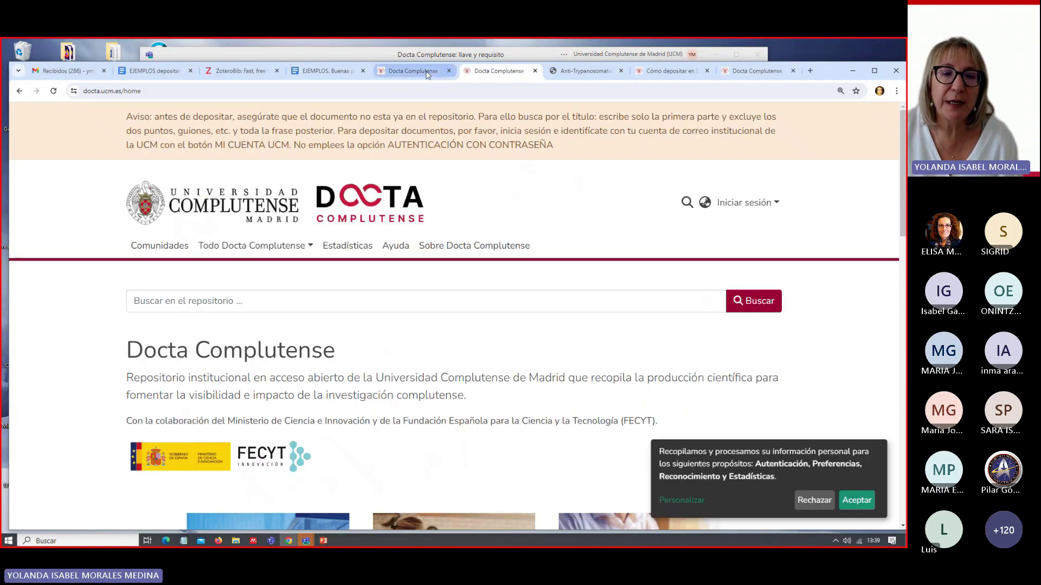
left_click(426, 72)
left_click(109, 362)
key("ctrl+v")
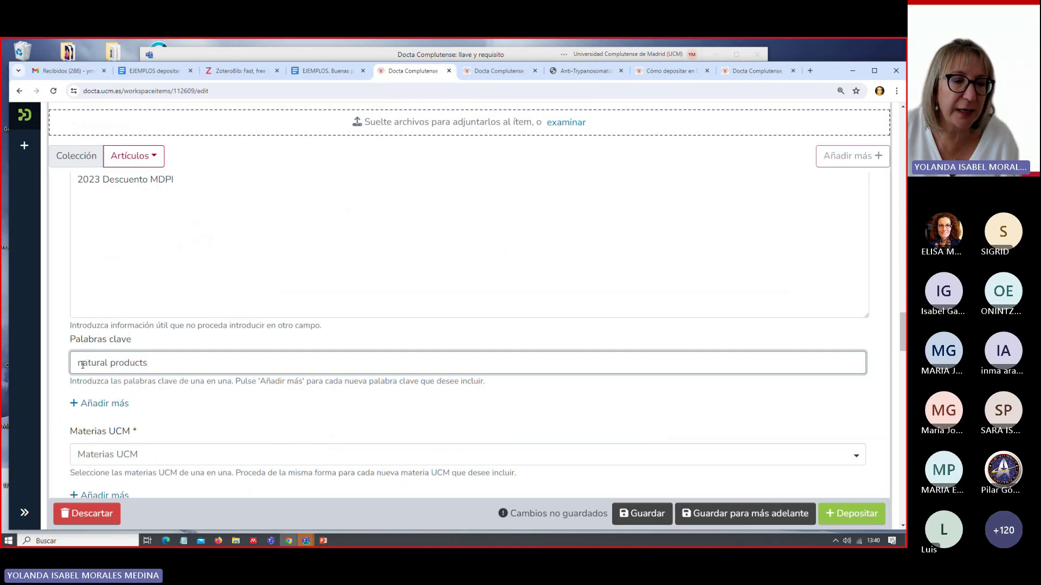
key("BackSpace")
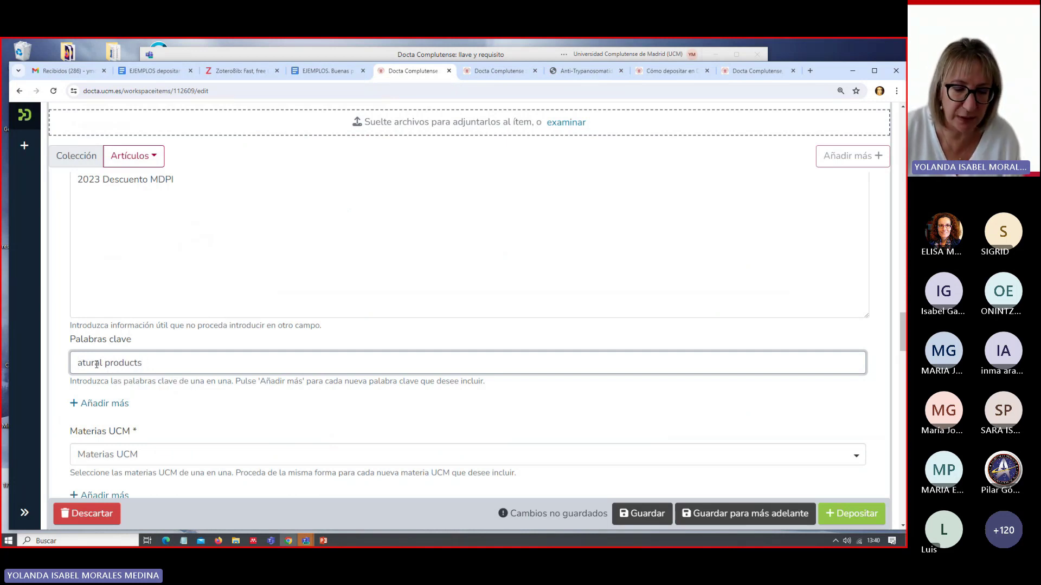
type("N")
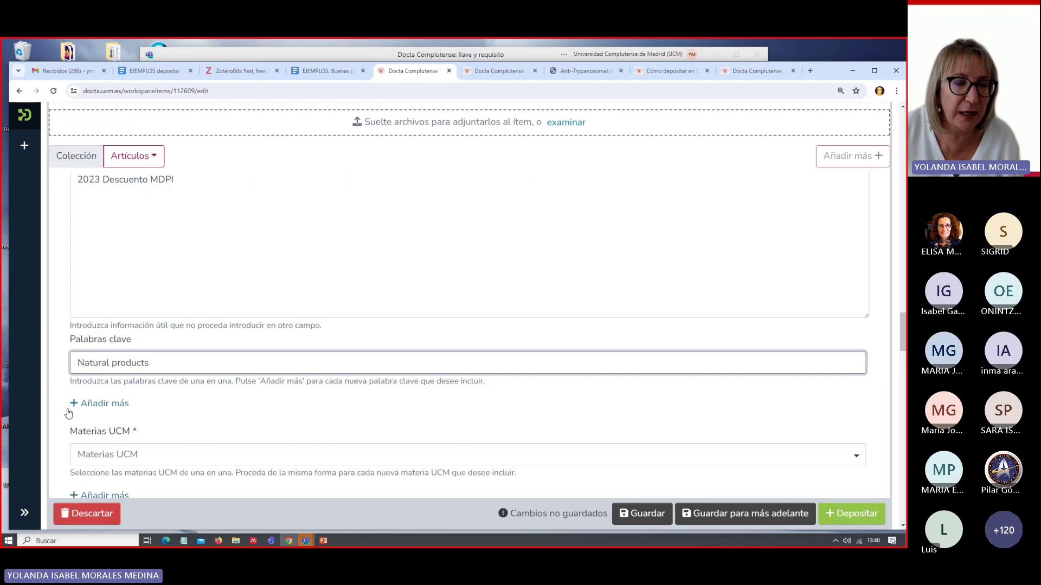
- Add a second Palabras clave entry, "Phytomonas", copied from the article PDF, and save the submission
left_click(105, 404)
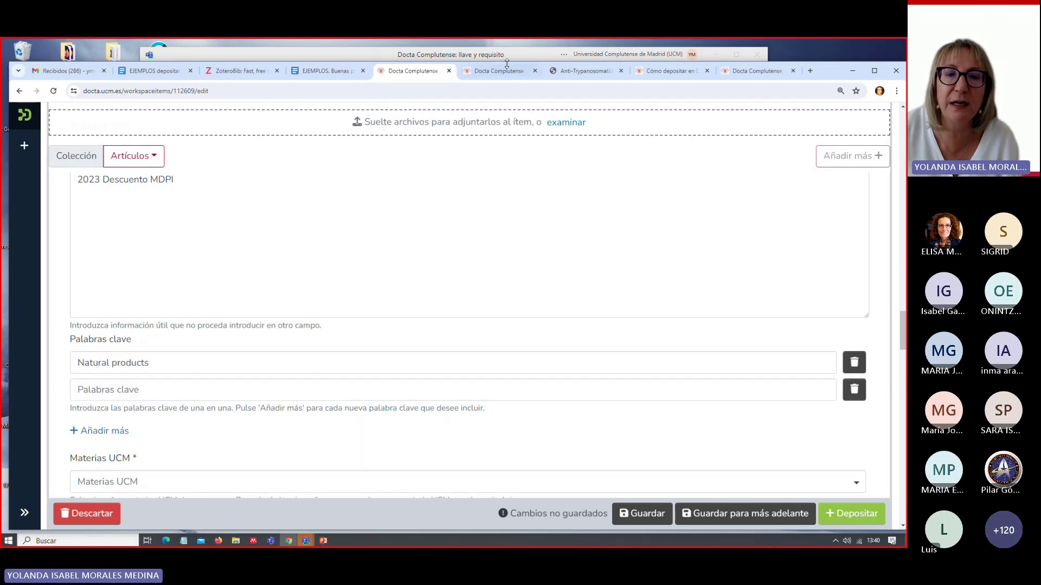
left_click(593, 73)
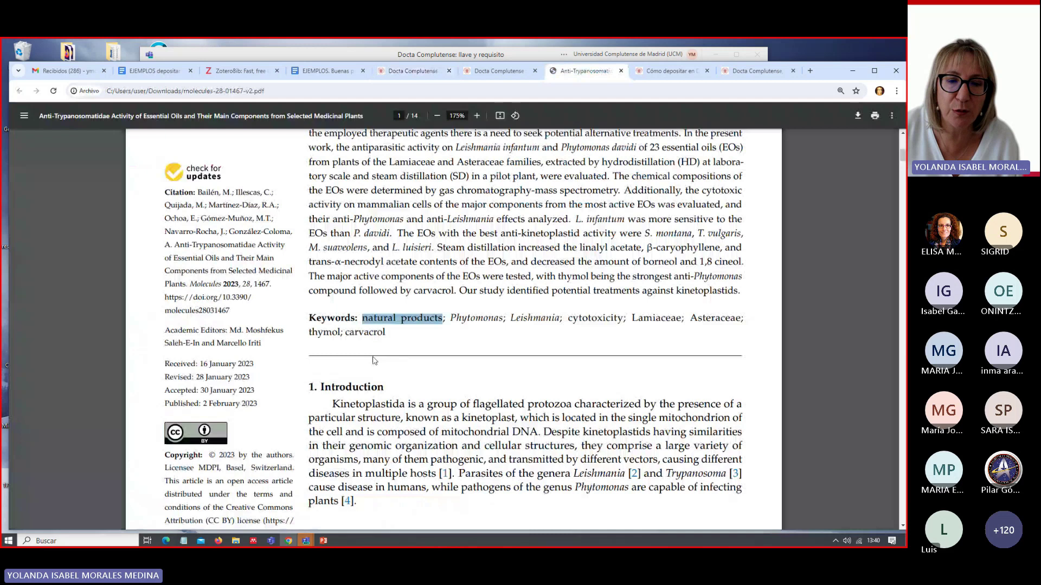
left_click(452, 318)
left_click_drag(452, 319, 502, 318)
key("ctrl+c")
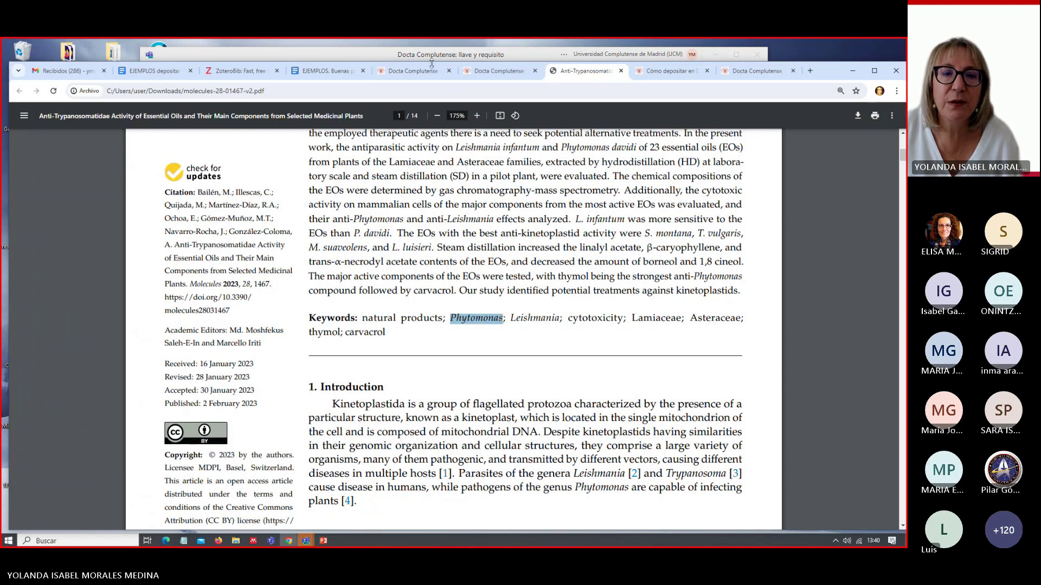
left_click(413, 71)
left_click(112, 391)
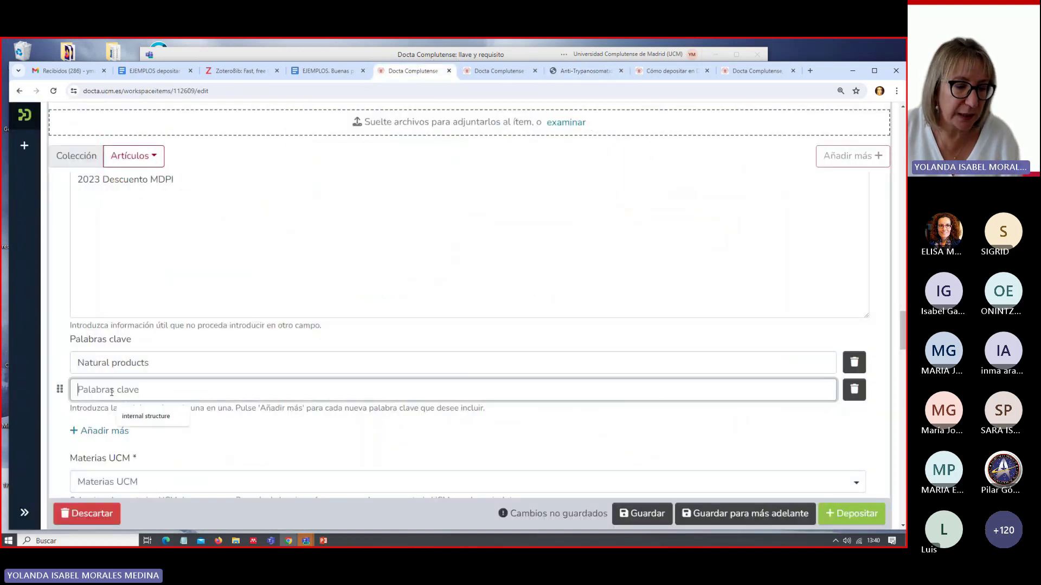
key("ctrl+v")
scroll(337, 306, "down", 2)
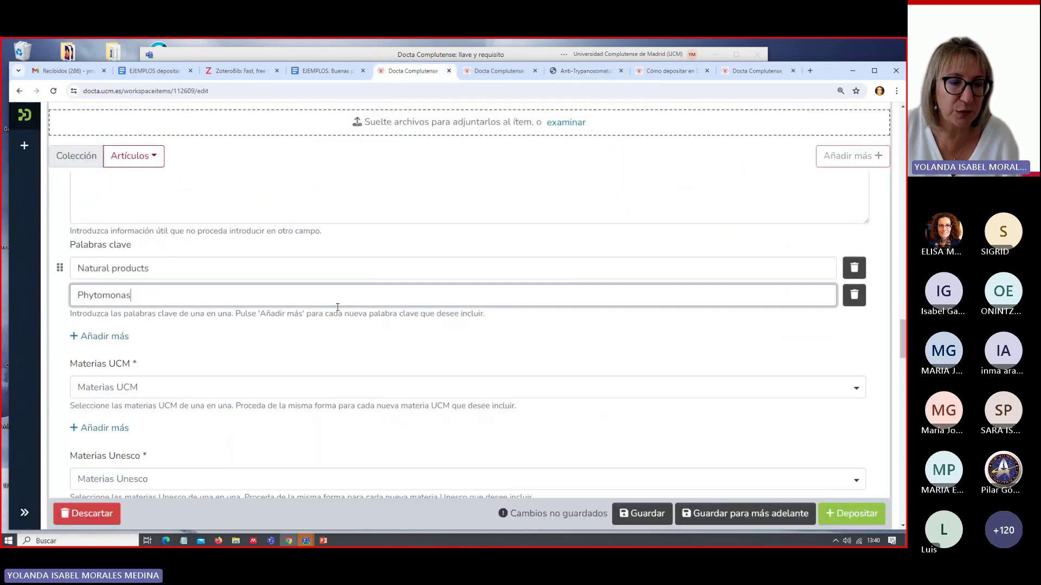
left_click(630, 514)
- Set Materias UCM to Veterinaria, found under Ciencias Biomédicas in the subject tree
scroll(464, 384, "down", 2)
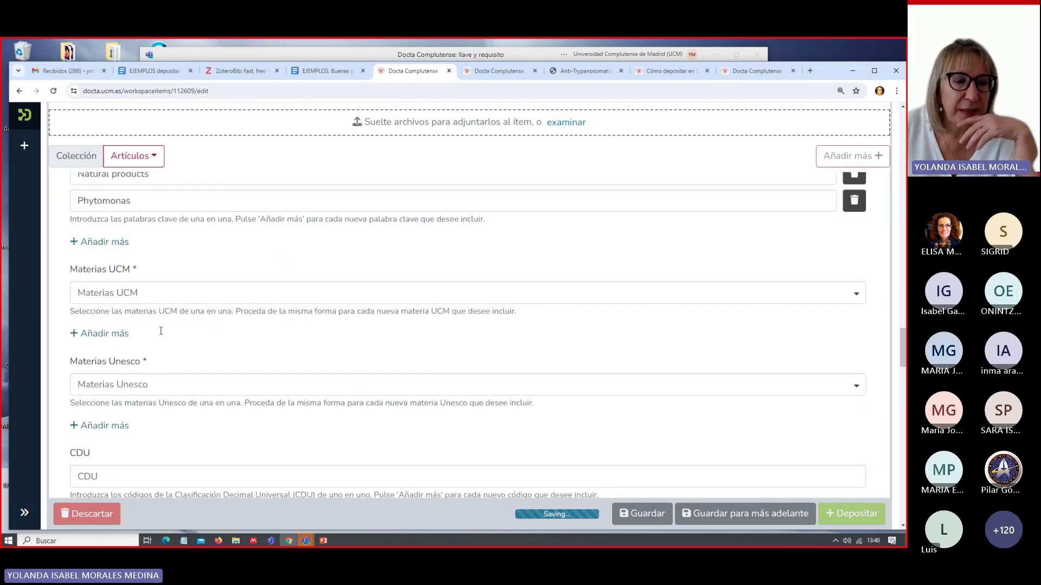
left_click(298, 384)
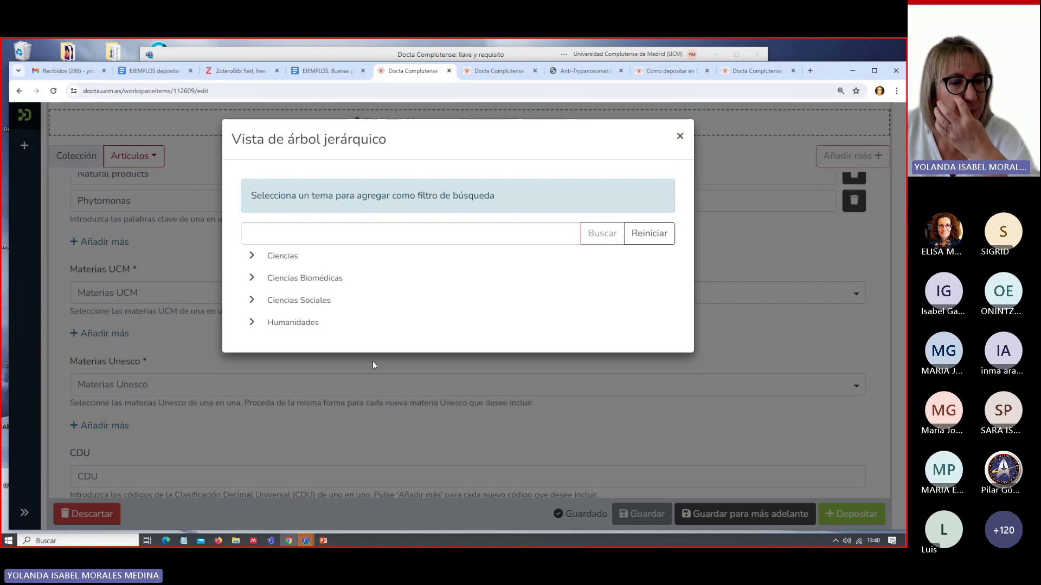
left_click(251, 278)
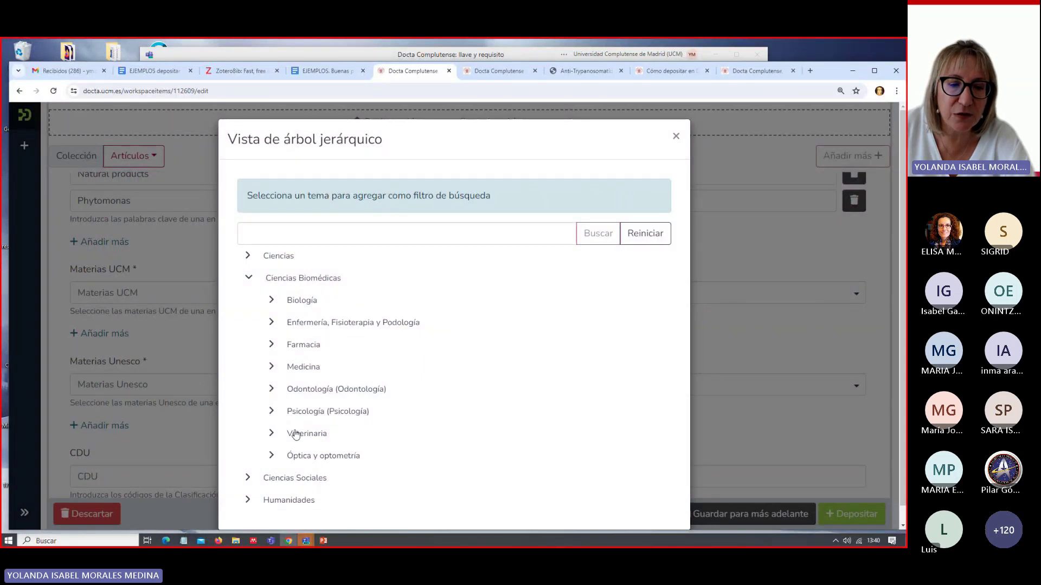
scroll(415, 391, "down", 1)
left_click(271, 417)
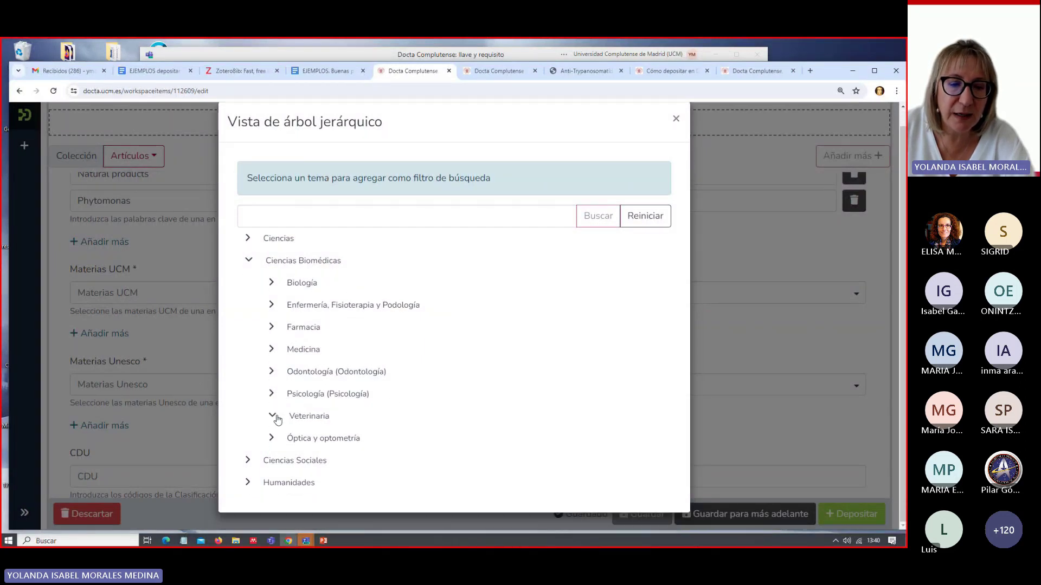
scroll(464, 389, "down", 3)
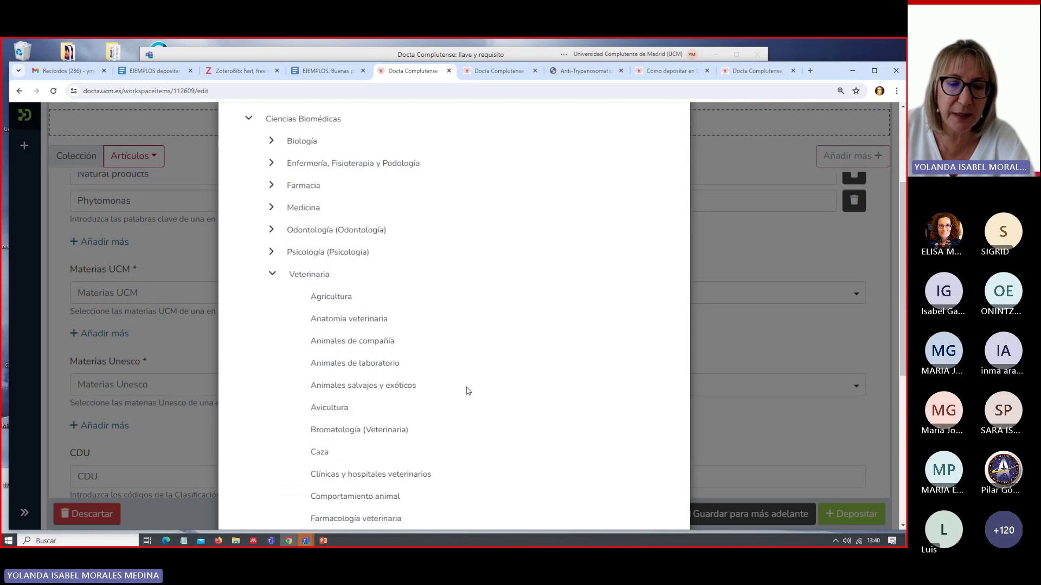
scroll(465, 390, "down", 2)
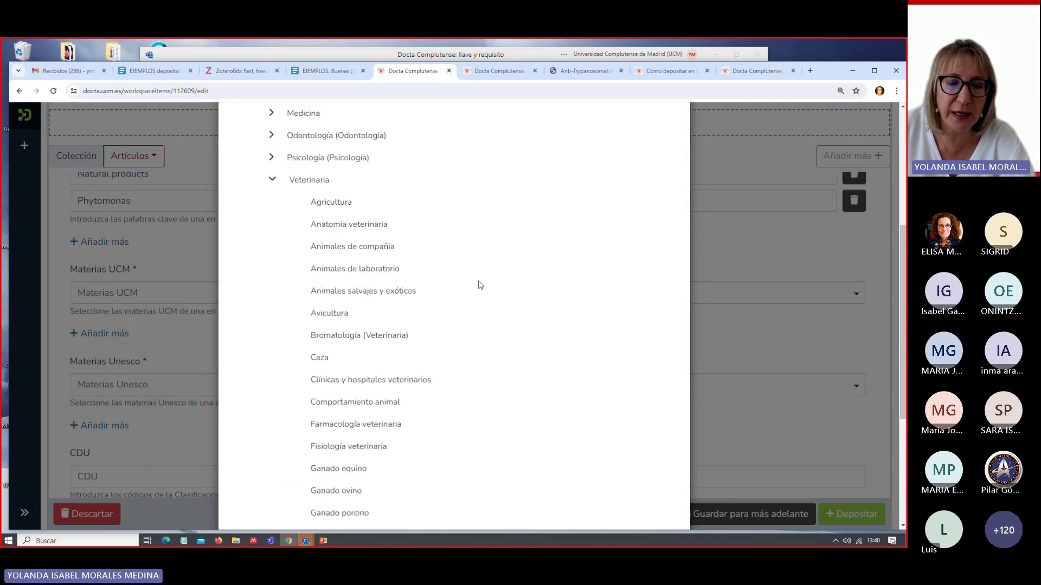
scroll(480, 284, "down", 2)
scroll(479, 287, "down", 1)
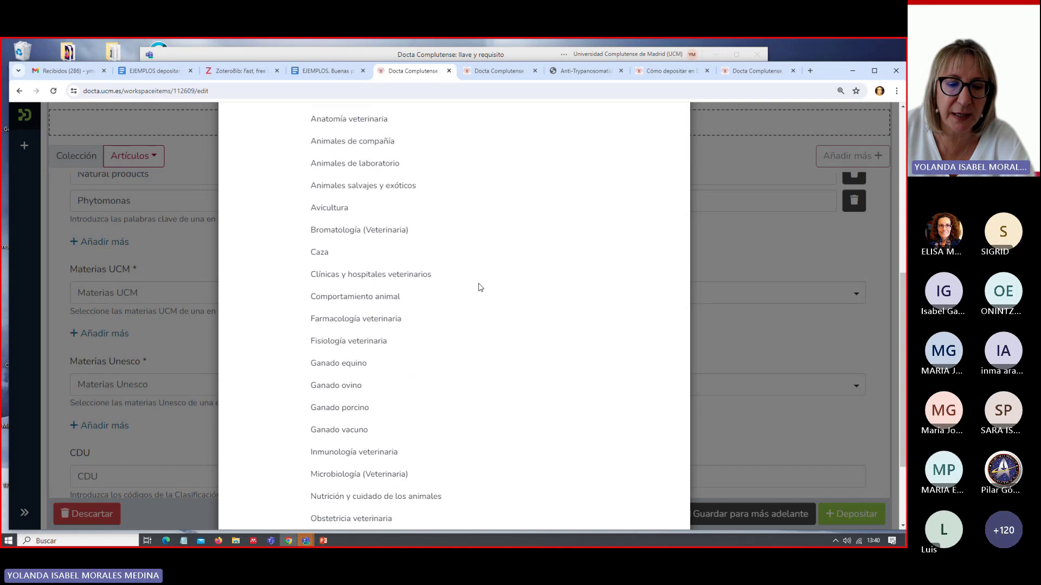
scroll(479, 286, "up", 2)
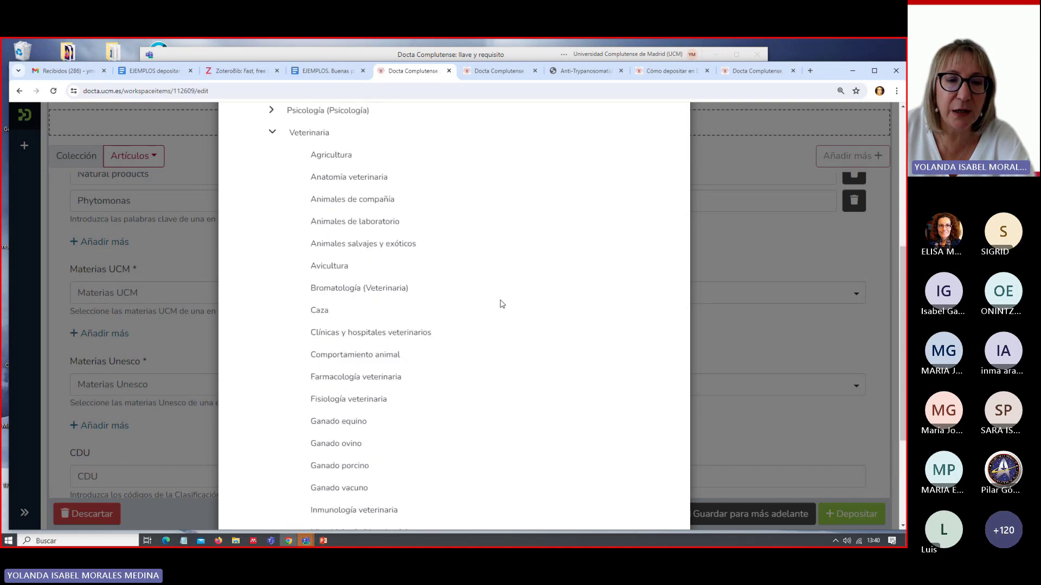
left_click(302, 135)
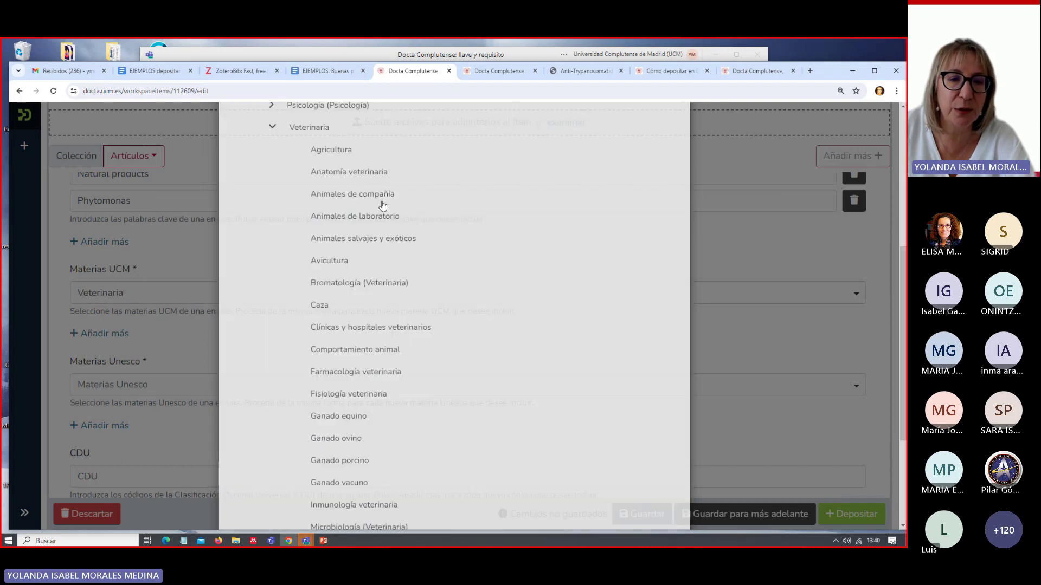
- Set Materias Unesco to 3109 Ciencias Veterinarias by searching the subject tree for "veterinaria"
scroll(439, 276, "down", 3)
scroll(441, 277, "up", 3)
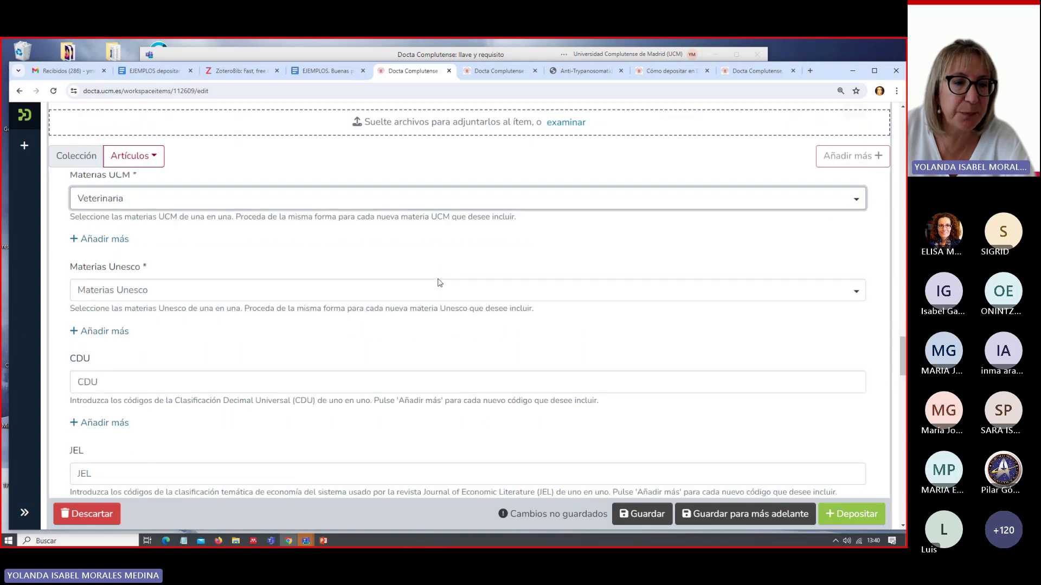
left_click(133, 338)
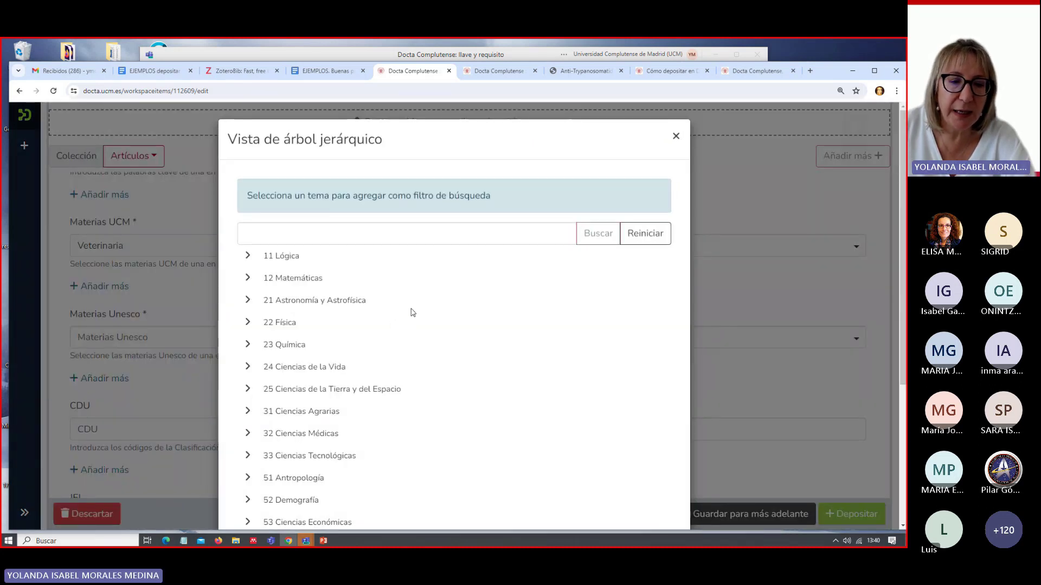
scroll(407, 325, "down", 4)
scroll(410, 333, "up", 4)
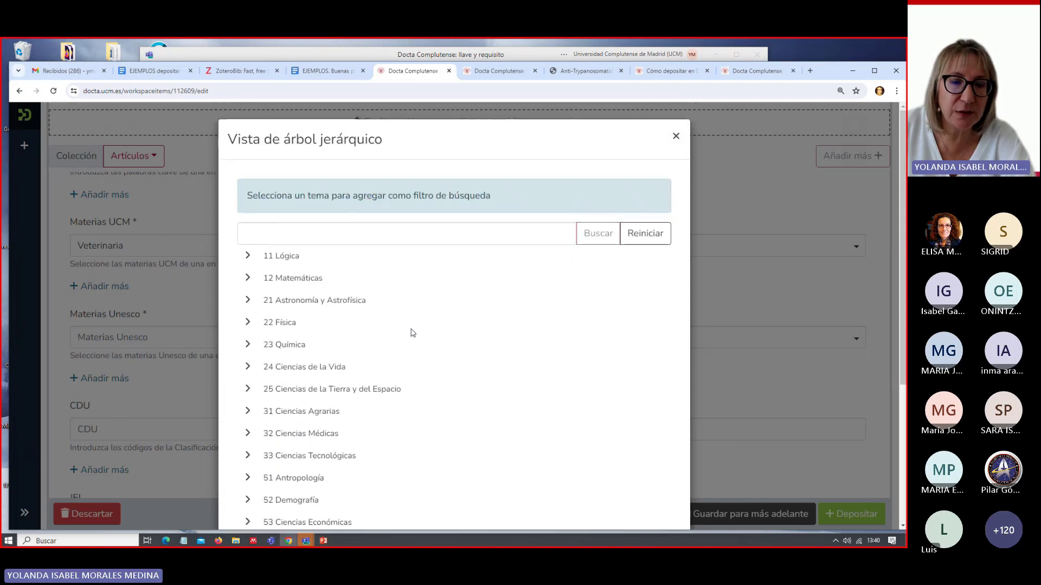
left_click(292, 233)
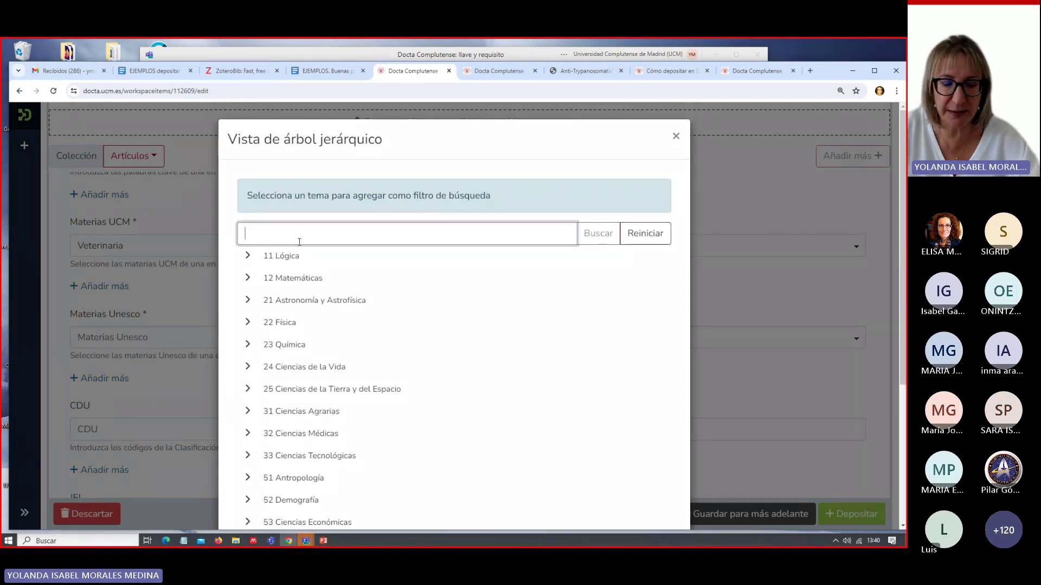
type("veterinara")
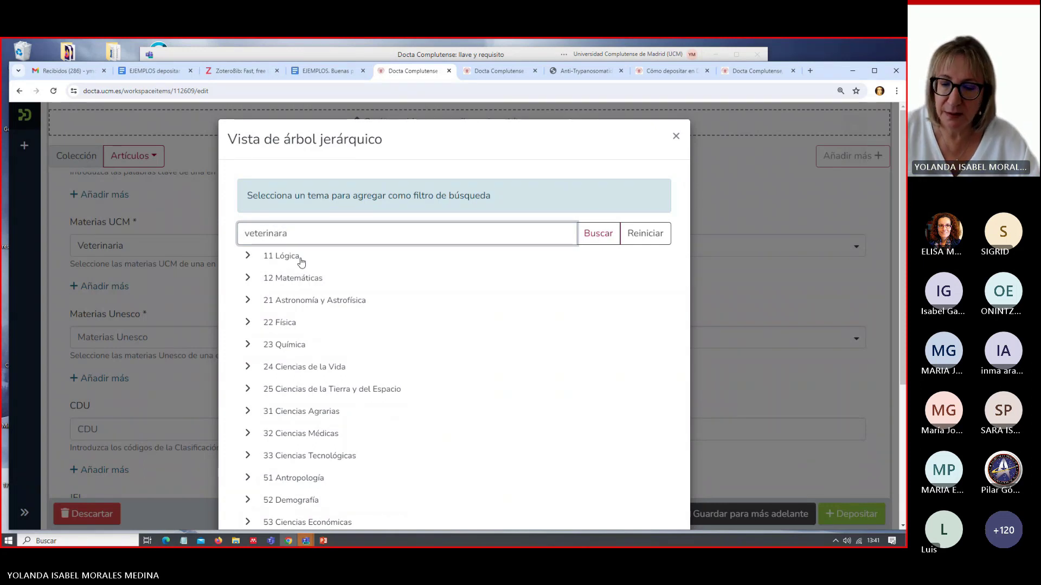
key("BackSpace")
type("ia")
left_click(616, 234)
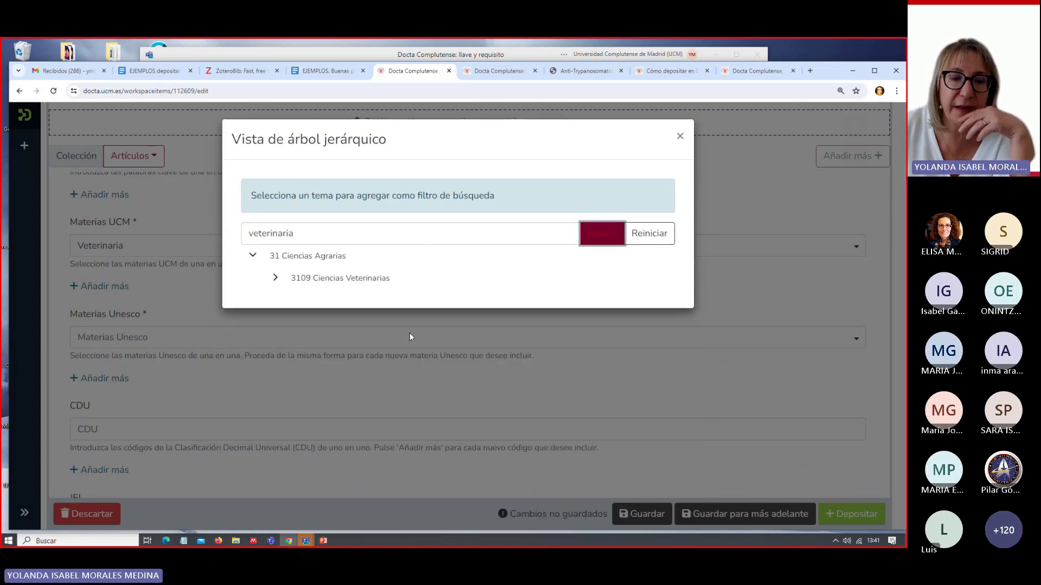
left_click(379, 279)
- Open the Tesauro Digital Complutense in a new browser tab via "tesauro ucm" to look up the CDU code
scroll(581, 421, "down", 2)
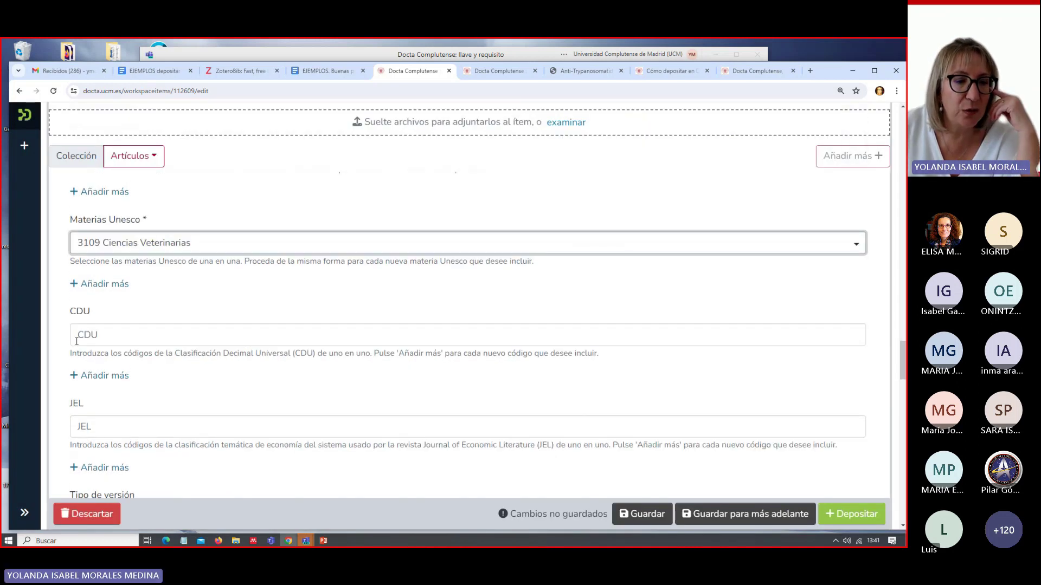
left_click(84, 334)
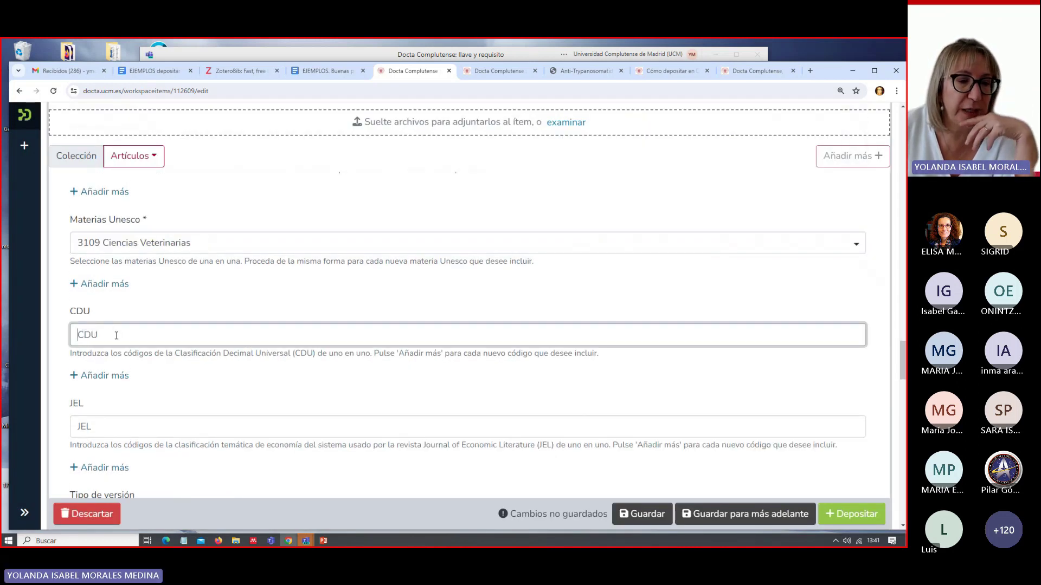
left_click(811, 71)
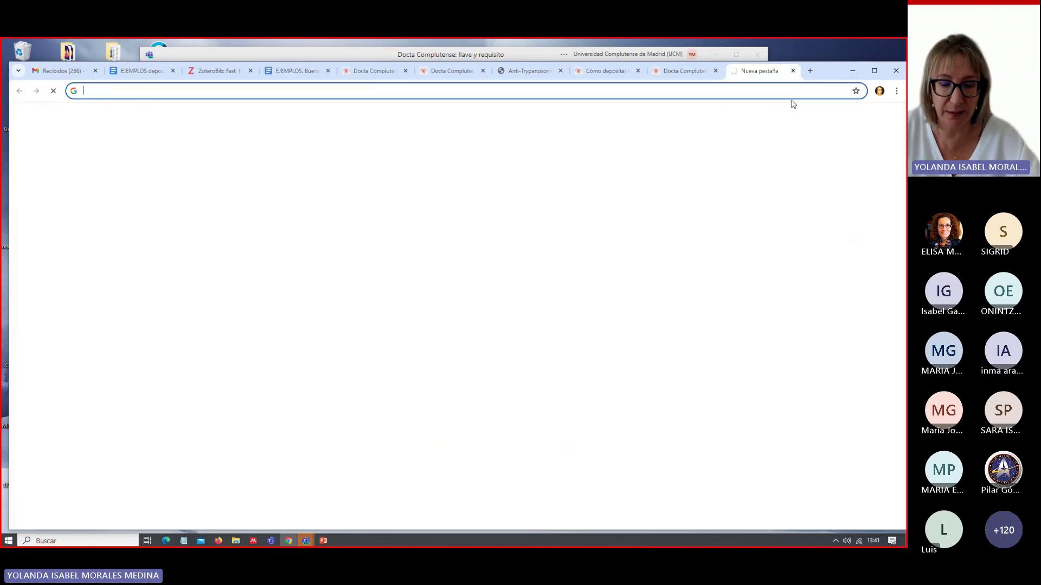
type("tea")
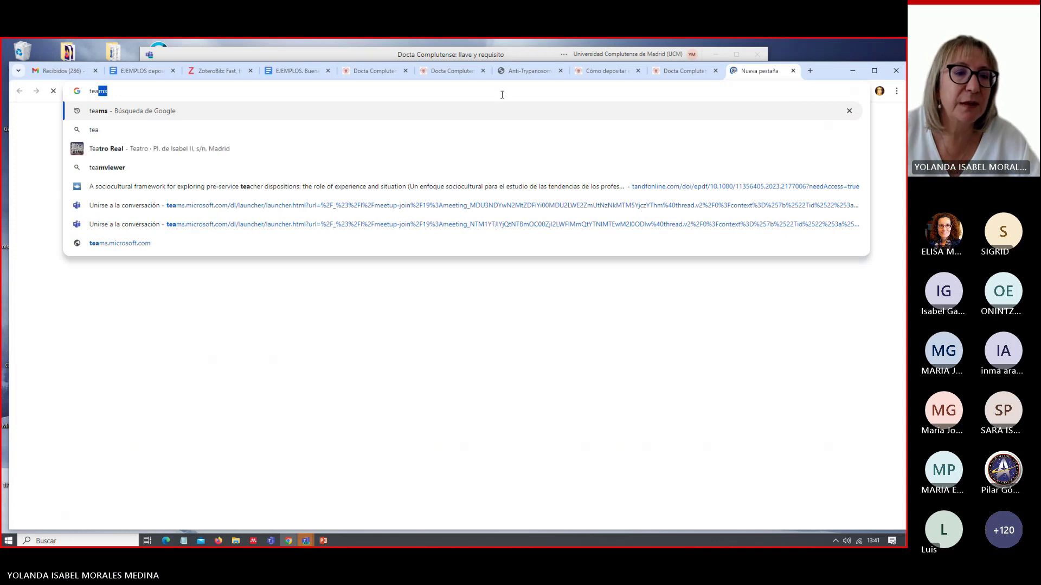
type("m")
key("BackSpace")
key("BackSpace")
type("sauro u")
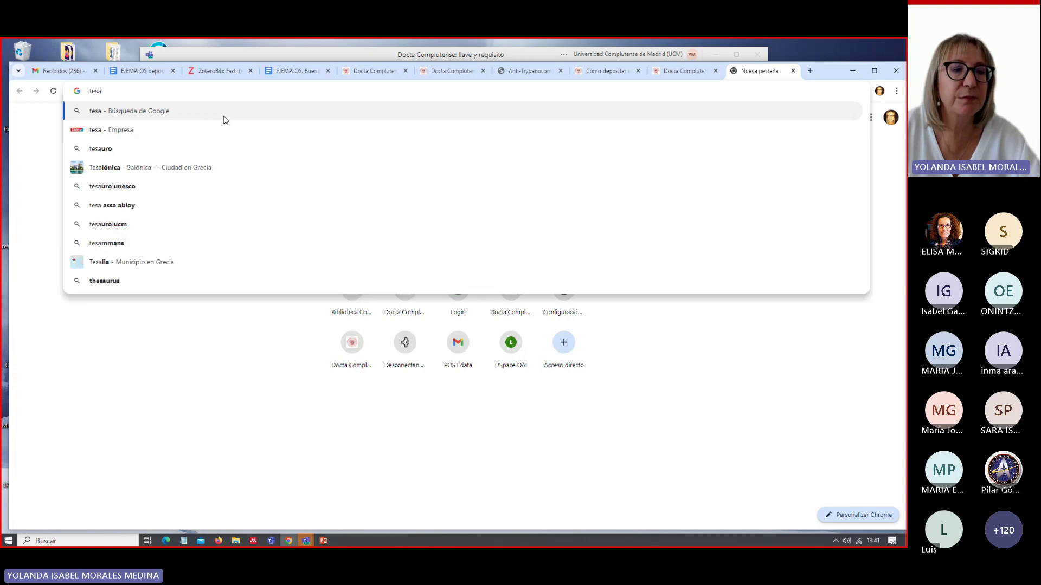
type("cm")
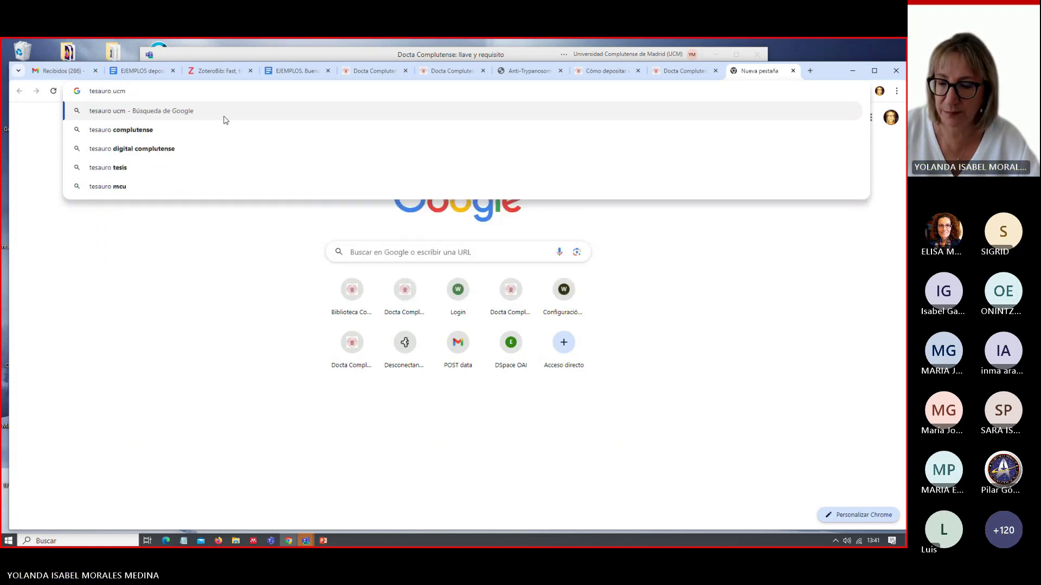
key("Return")
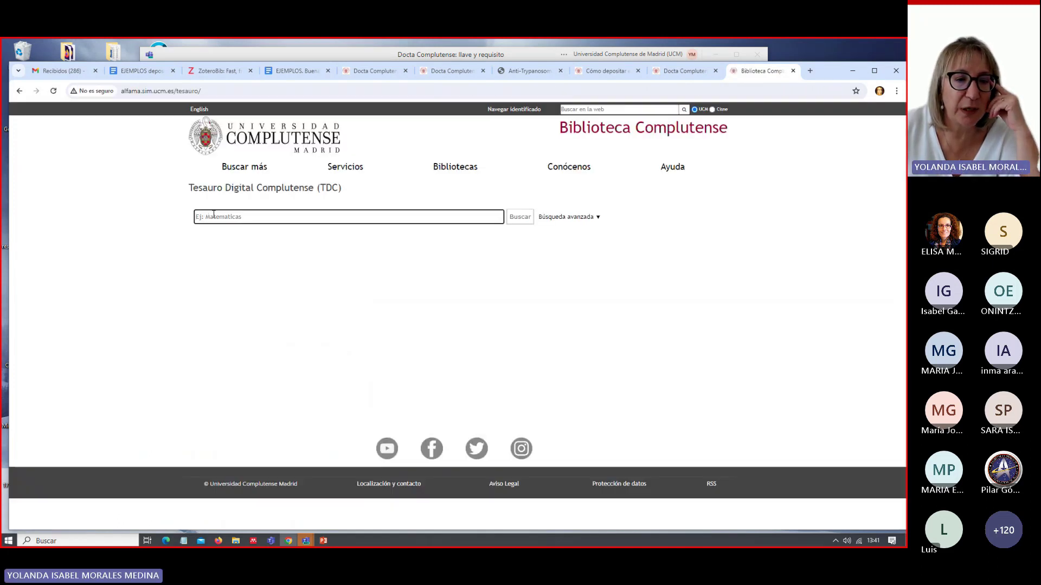
- Search the thesaurus for "veterinaria" and look through the result pages up to page 5
type("veterinaria")
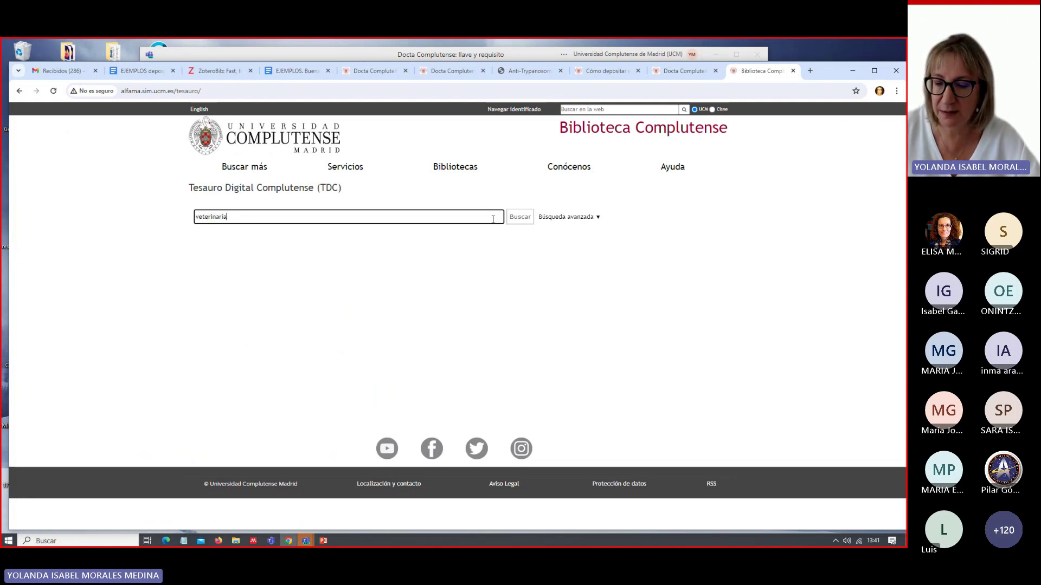
key("Return")
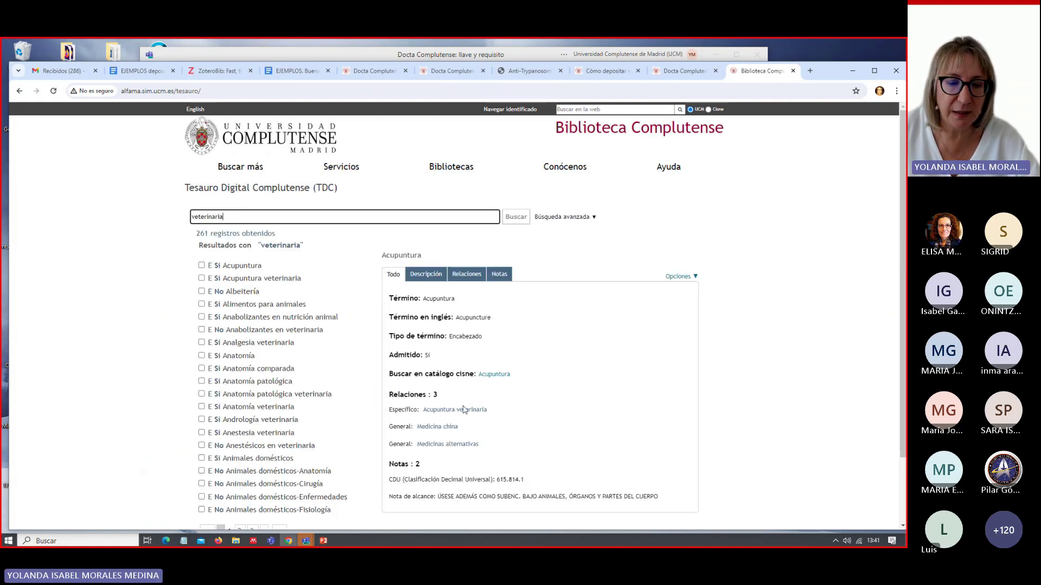
scroll(400, 380, "down", 2)
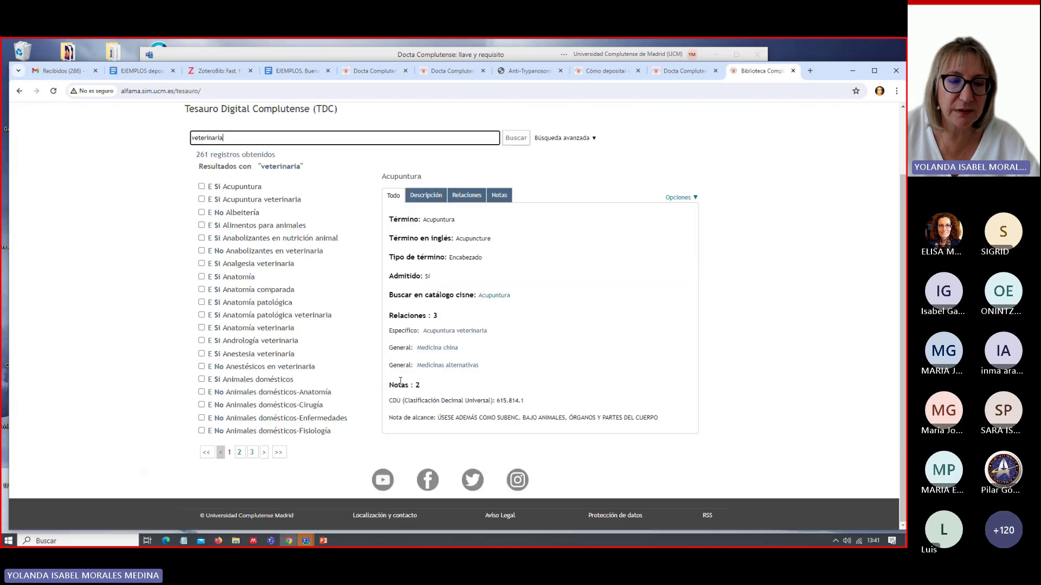
left_click(252, 452)
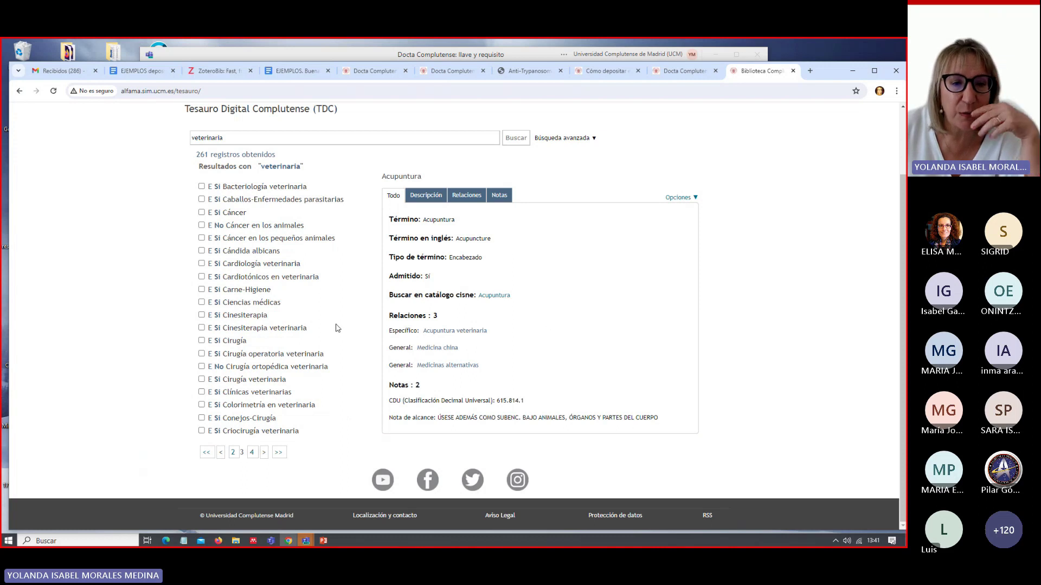
left_click(252, 453)
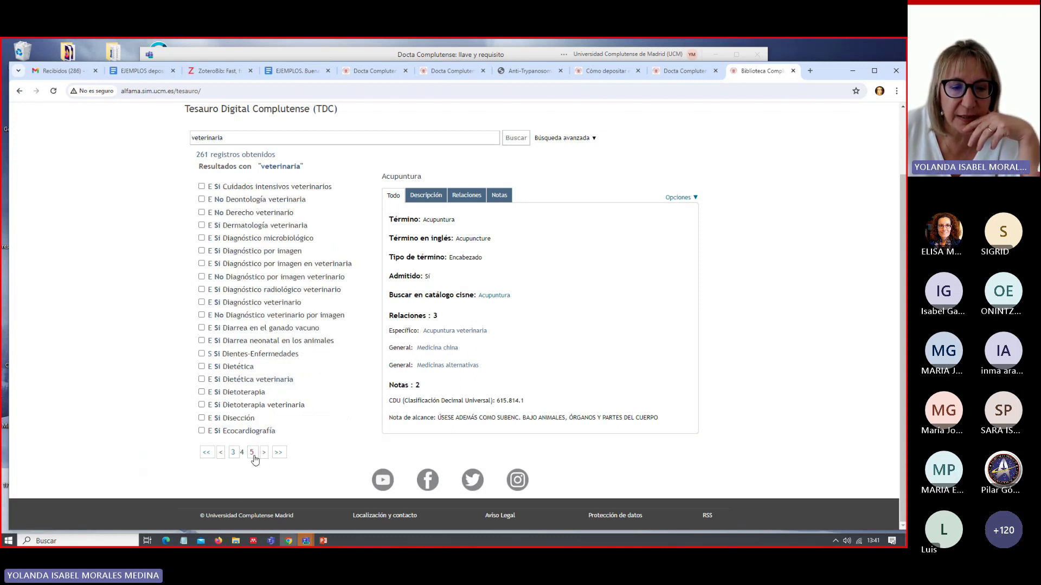
left_click(252, 453)
scroll(329, 123, "up", 1)
left_click(217, 138)
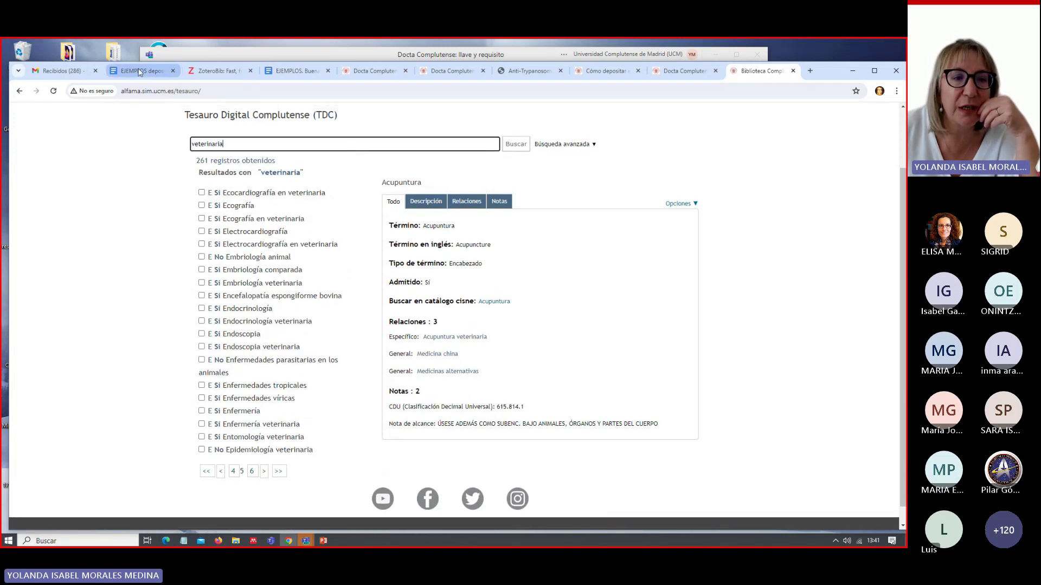
- Look up the CDU code in the EJEMPLOS depositar document and enter 636.09 as the submission's CDU
left_click(139, 72)
scroll(351, 324, "down", 5)
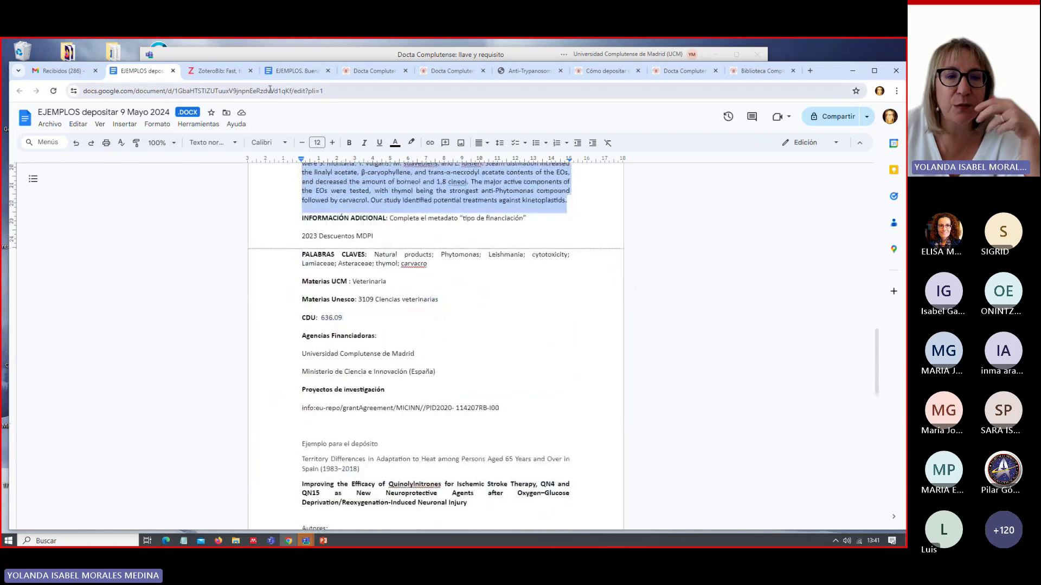
left_click(364, 71)
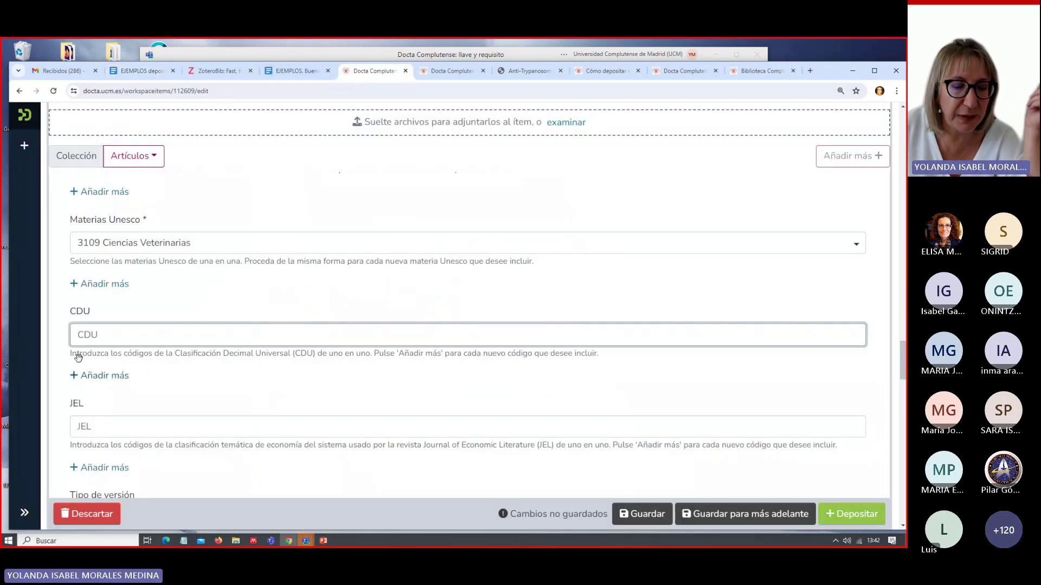
type("63")
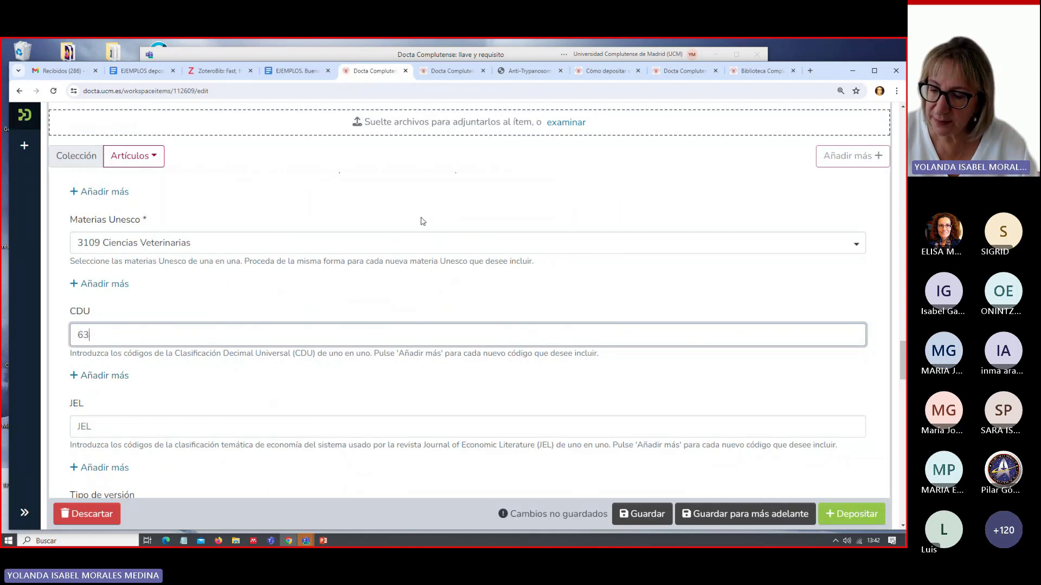
type("6.09")
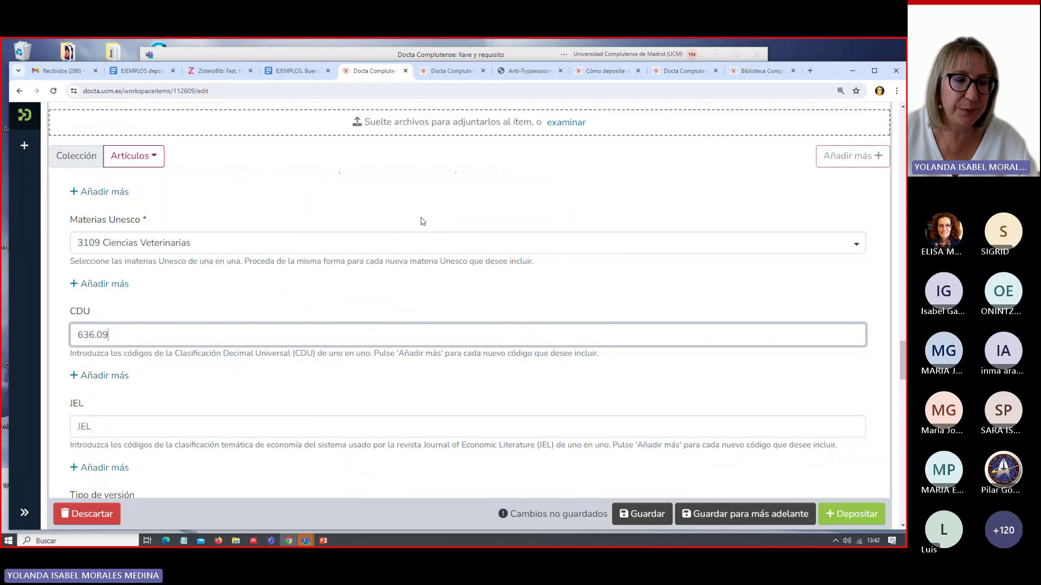
- Leave JEL empty and set Tipo de versión to VoR (Versión publicada)
scroll(99, 338, "down", 2)
left_click(88, 328)
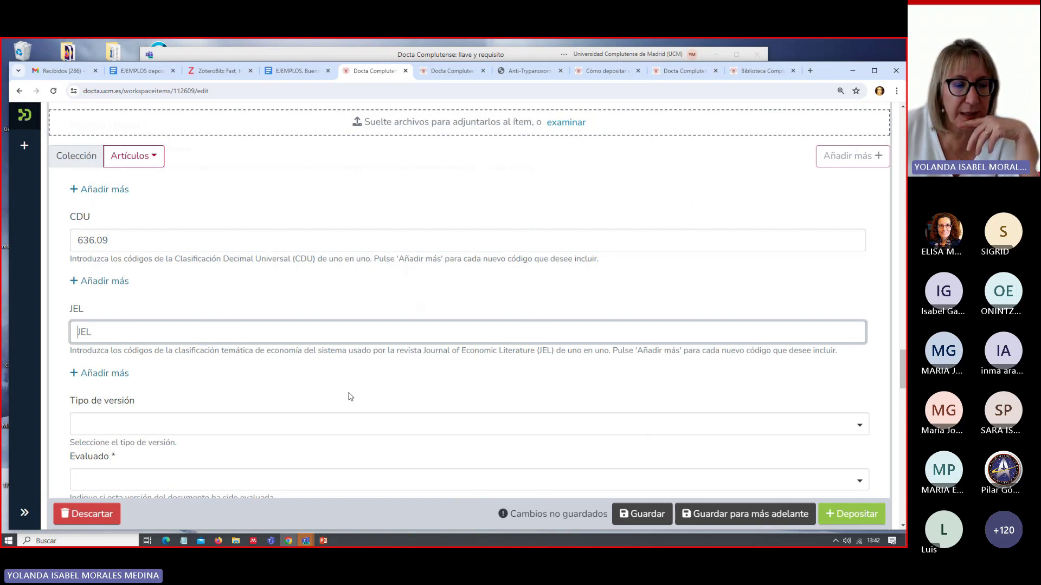
scroll(340, 330, "down", 3)
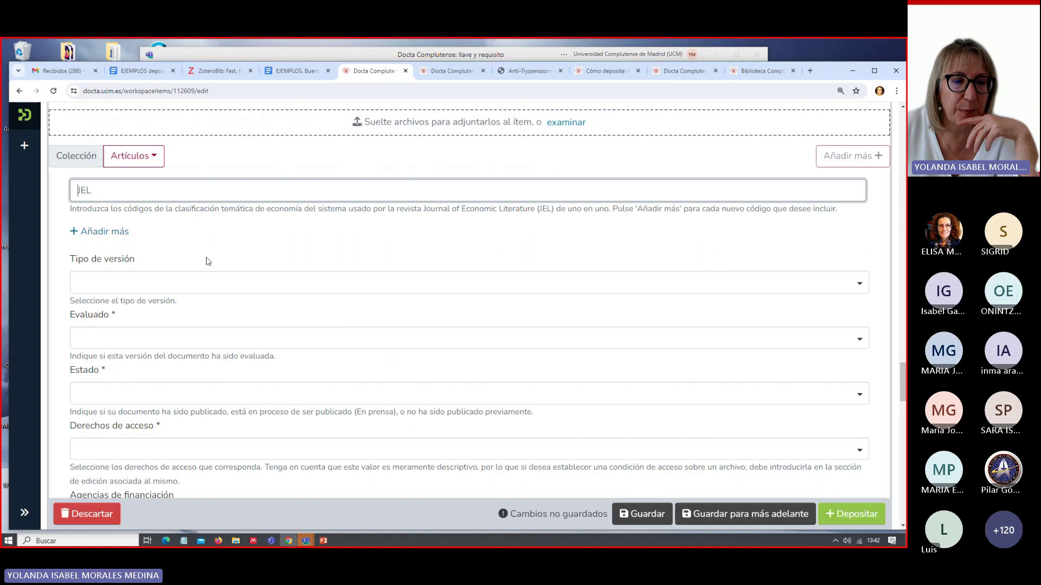
left_click(119, 282)
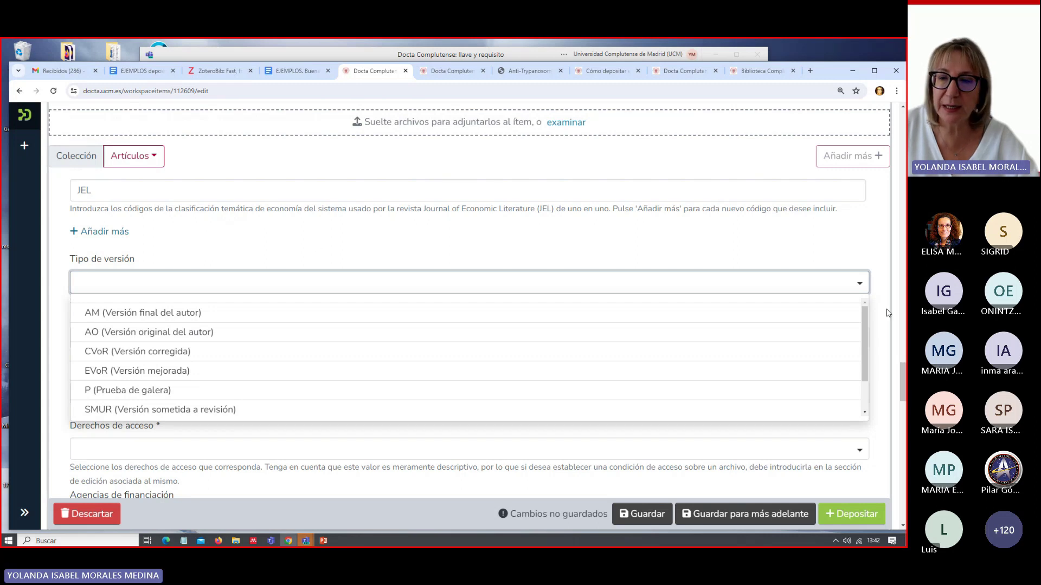
scroll(868, 319, "down", 2)
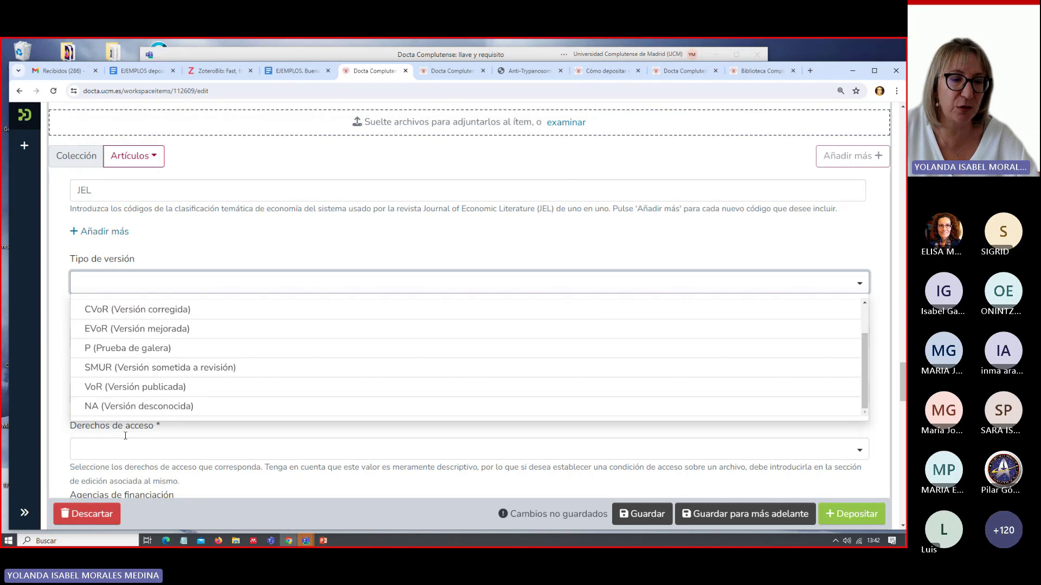
left_click(151, 389)
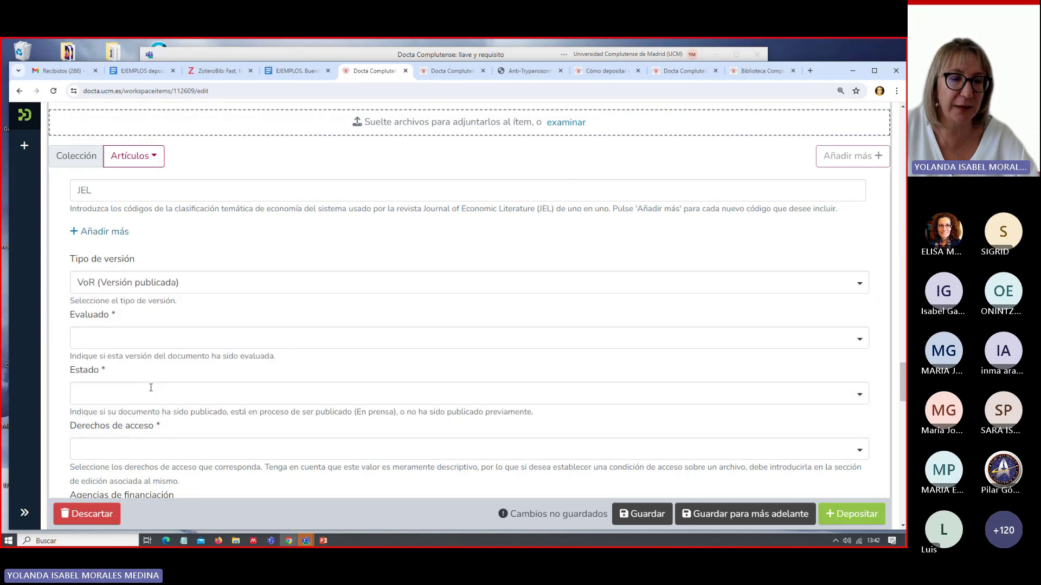
- Examine the article PDF's first page for the journal header, publication dates and Creative Commons notice, highlighting the open access statement
left_click(533, 73)
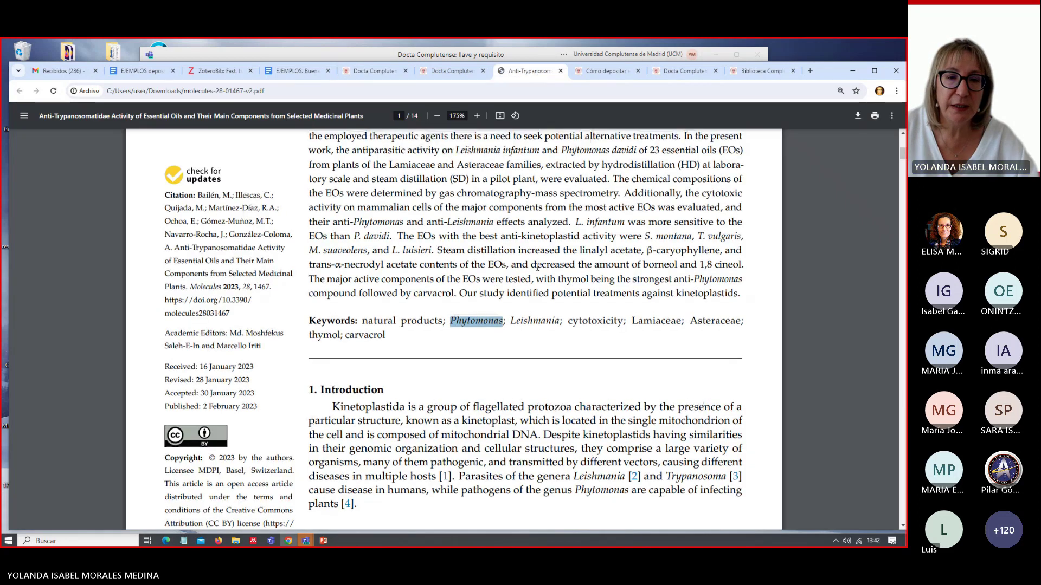
scroll(538, 266, "up", 1)
scroll(538, 267, "up", 5)
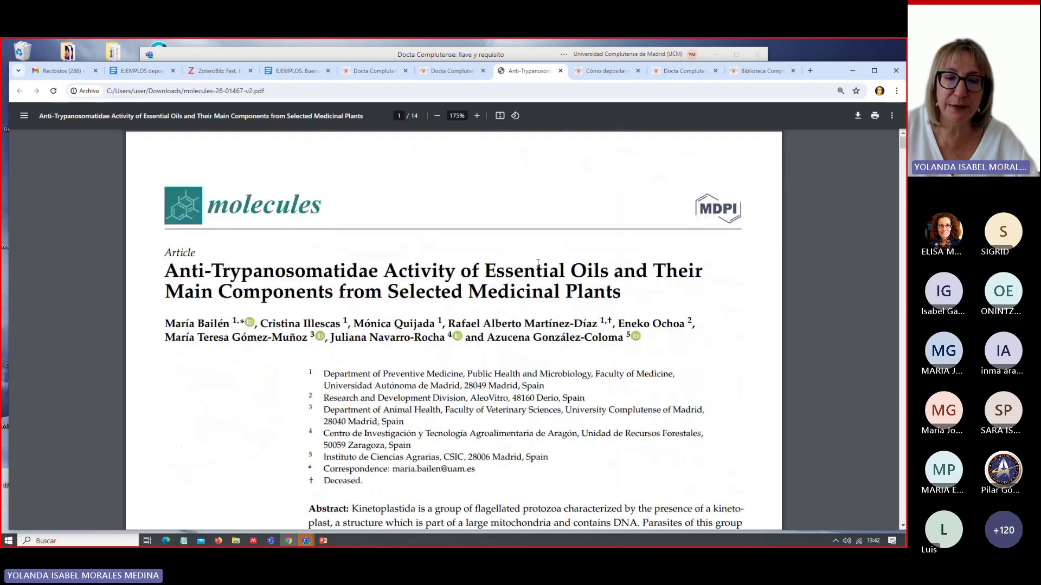
scroll(538, 263, "down", 4)
scroll(537, 263, "down", 3)
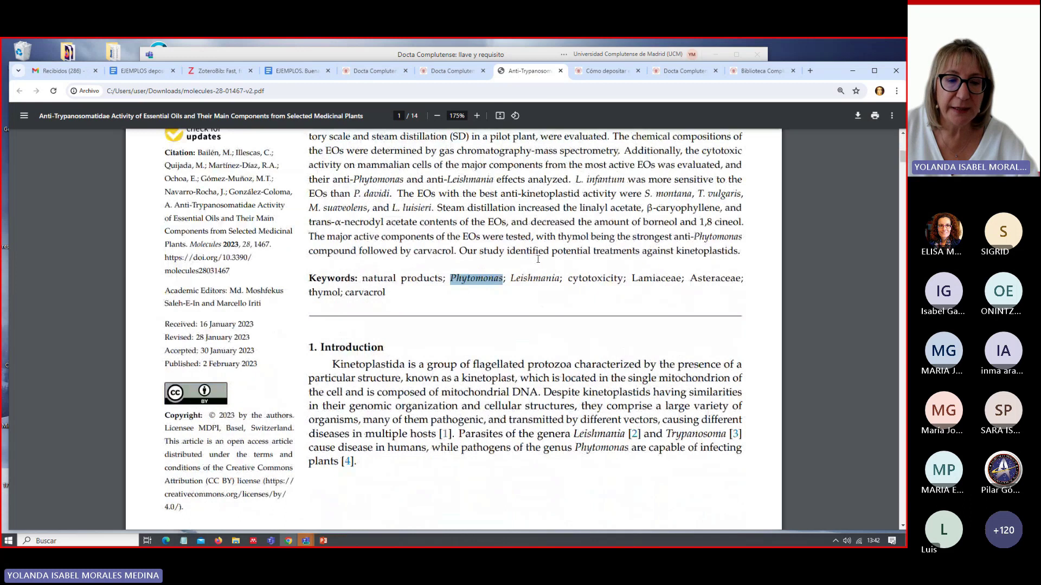
scroll(538, 263, "down", 6)
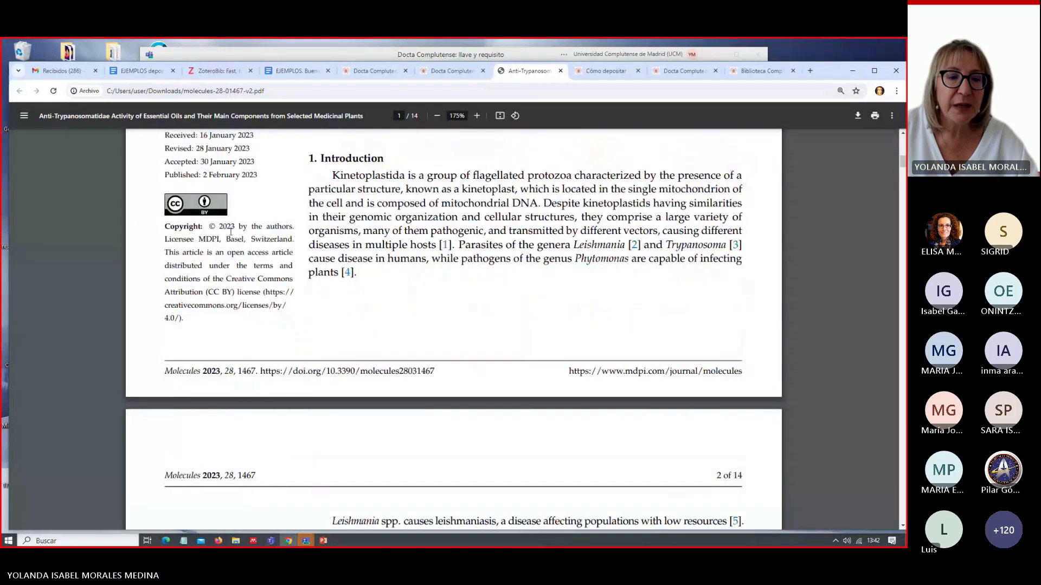
left_click_drag(164, 253, 290, 251)
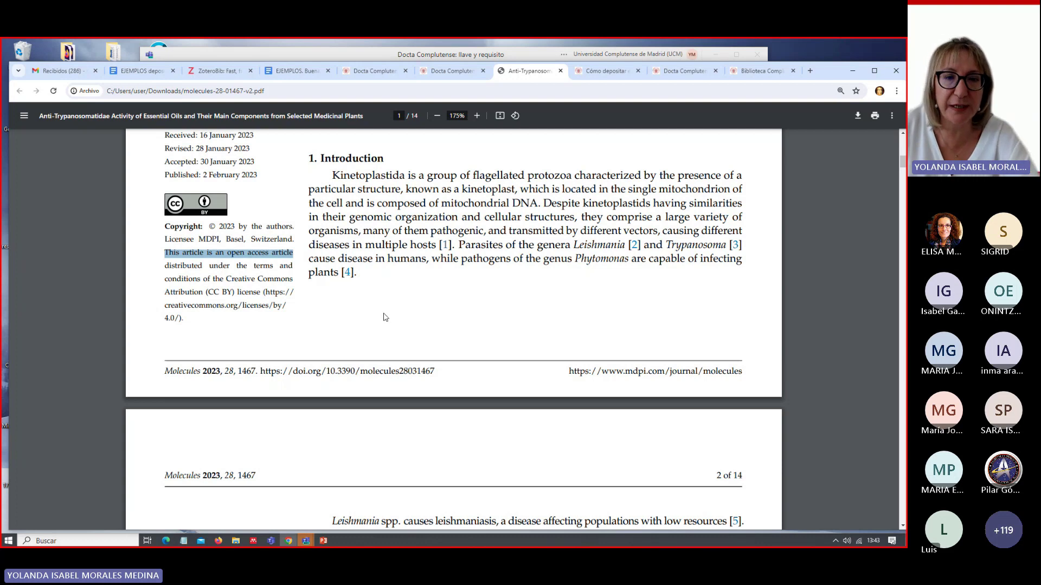
scroll(388, 313, "up", 3)
scroll(385, 313, "up", 1)
scroll(388, 313, "up", 1)
- Return to the submission form and review the available Tipo de versión options without changing the selection
left_click(376, 65)
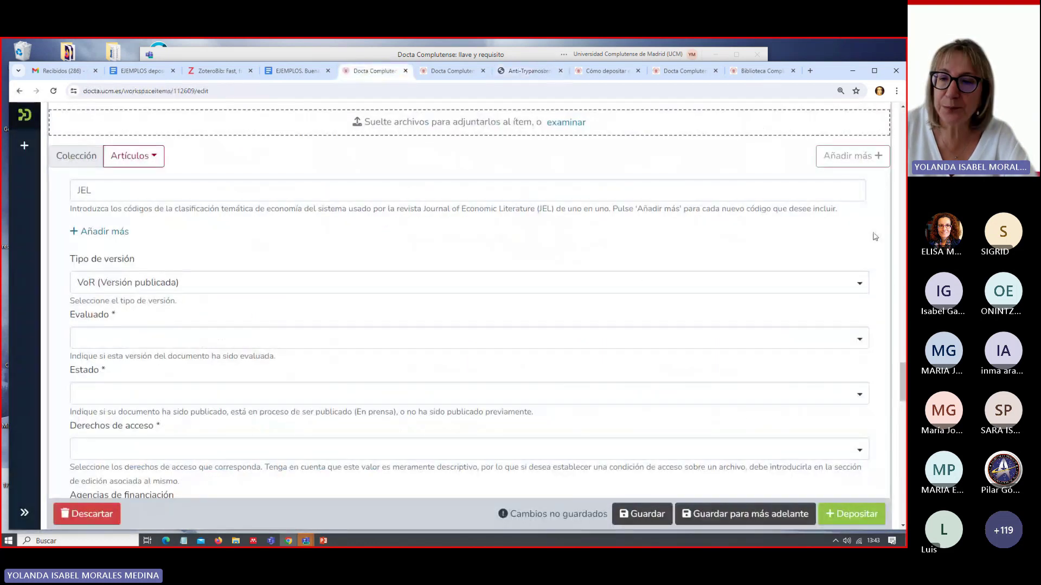
left_click(862, 284)
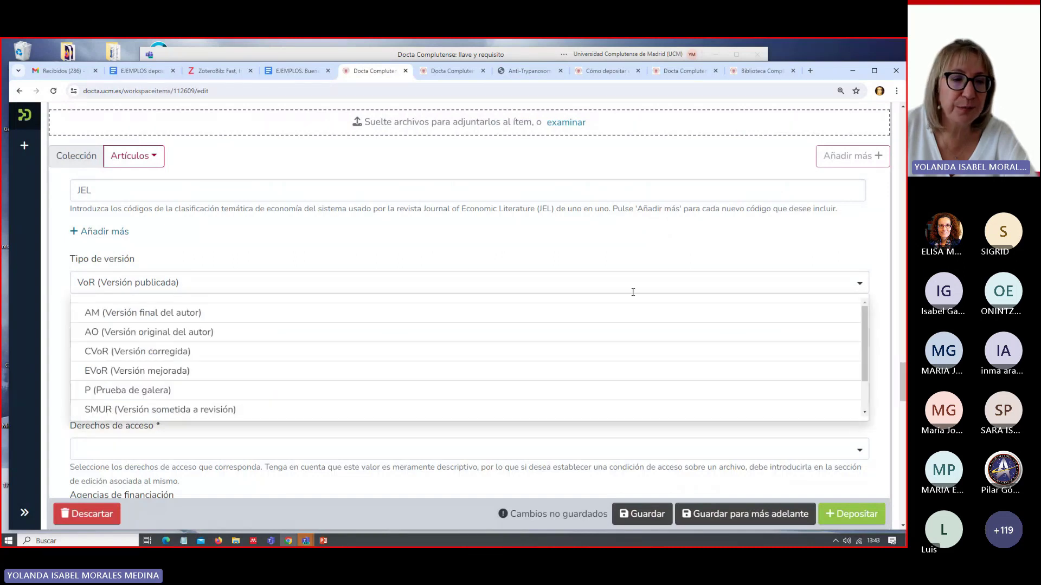
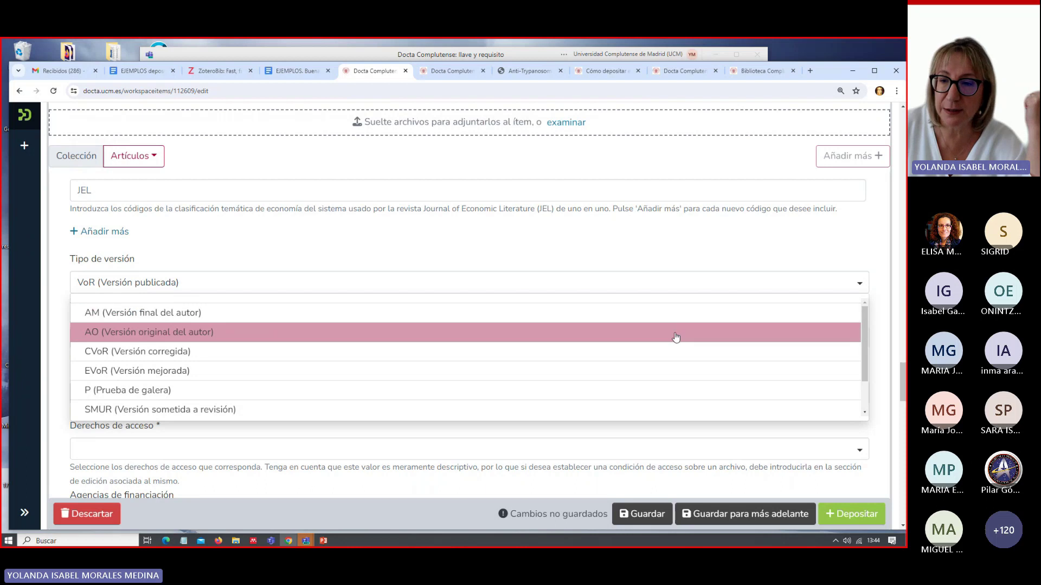
left_click(656, 250)
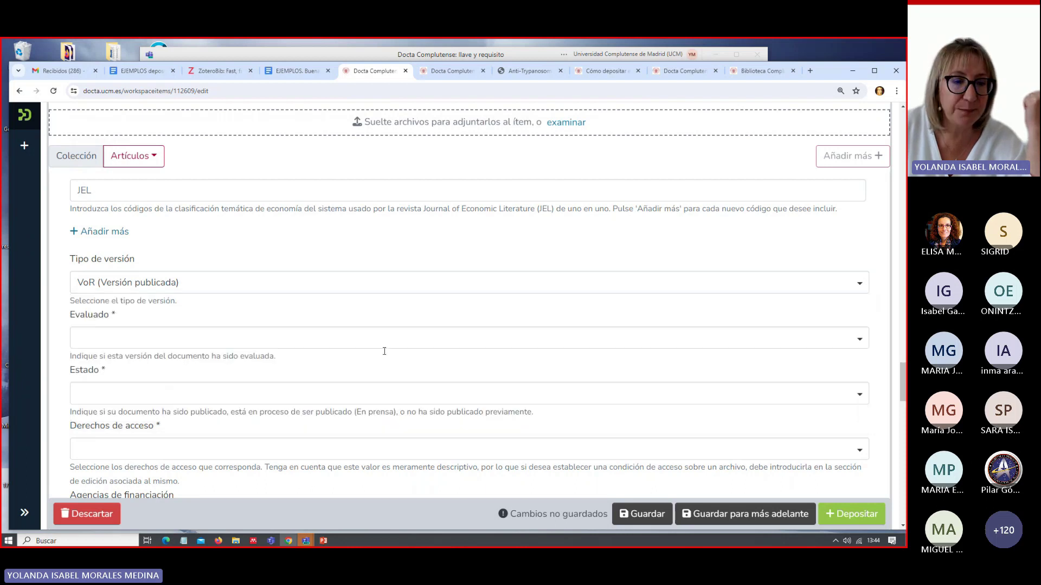
- Set Evaluado to TRUE (Sí, esta versión ha sido evaluada) and Estado to pub (Publicado)
left_click(135, 337)
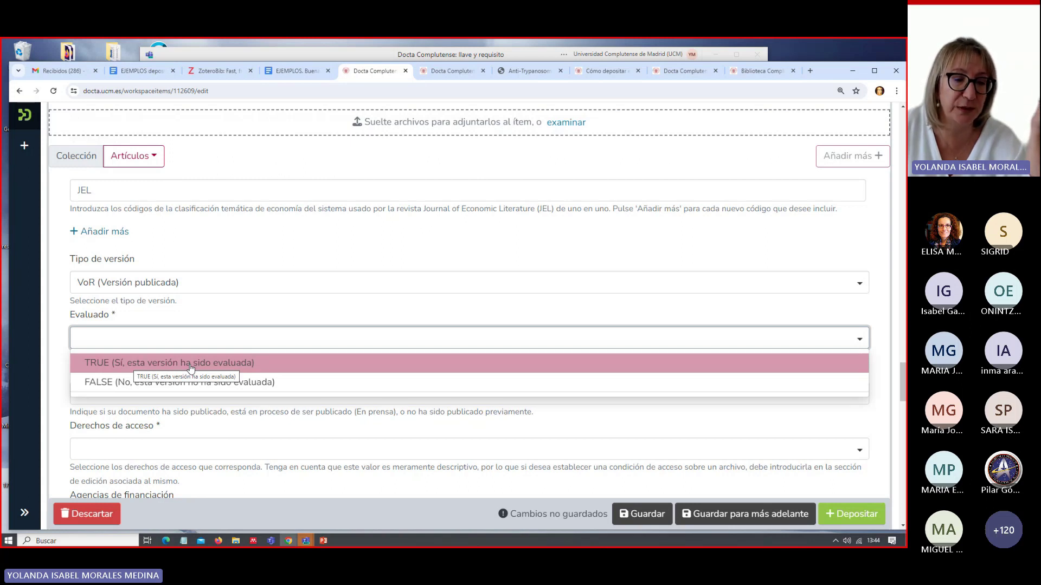
left_click(152, 363)
scroll(353, 329, "down", 2)
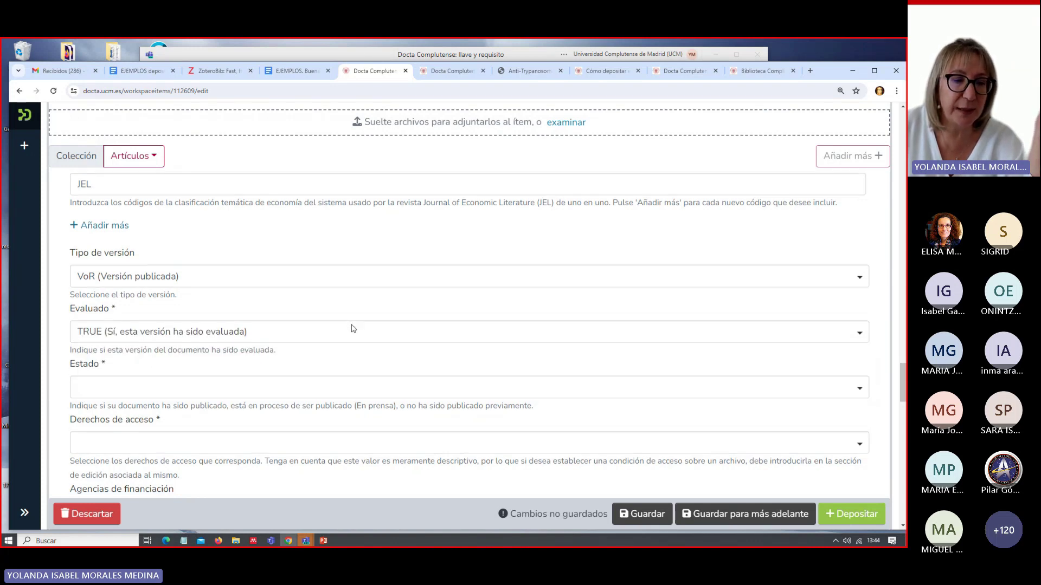
left_click(107, 296)
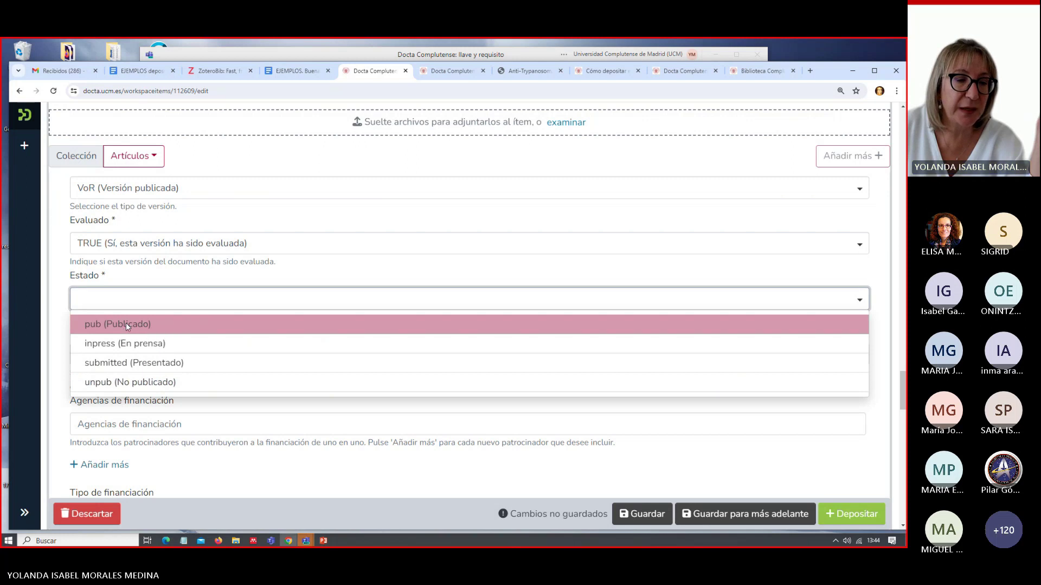
left_click(126, 324)
left_click(162, 299)
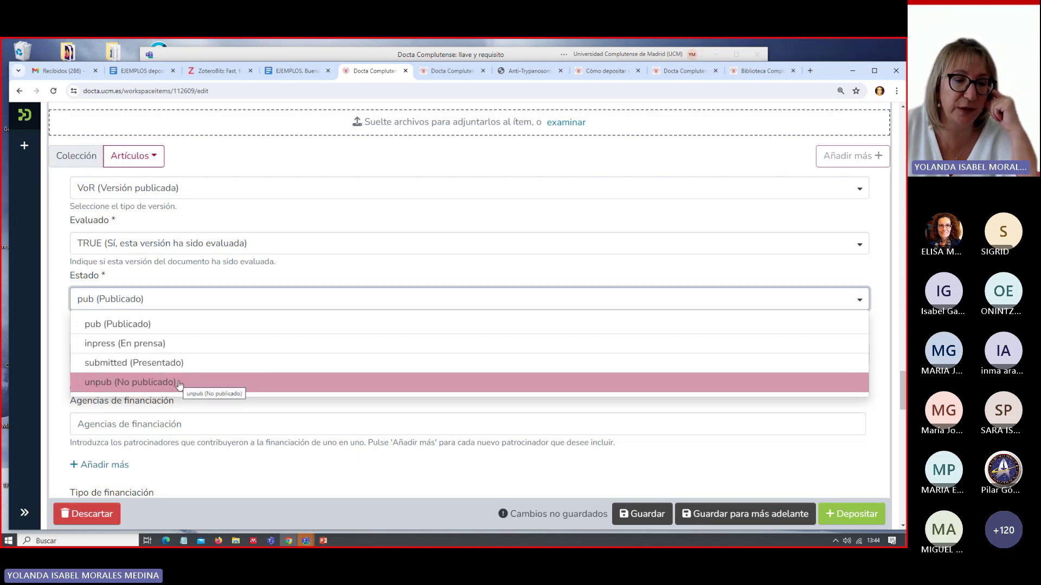
left_click(227, 279)
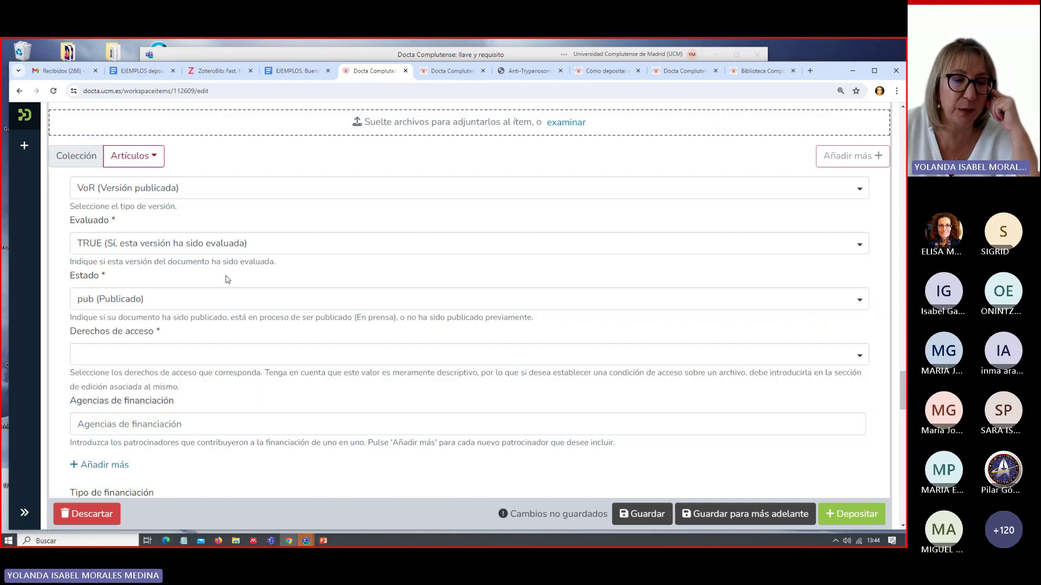
- Try embargoed access, restricted access and metadata only access in turn as the Derechos de acceso value
left_click(170, 355)
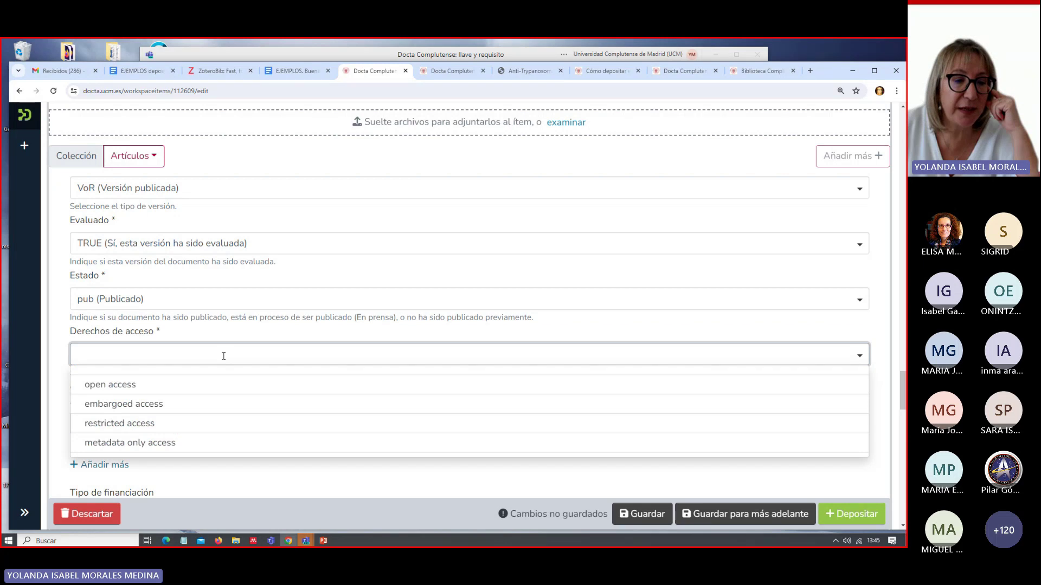
left_click(199, 405)
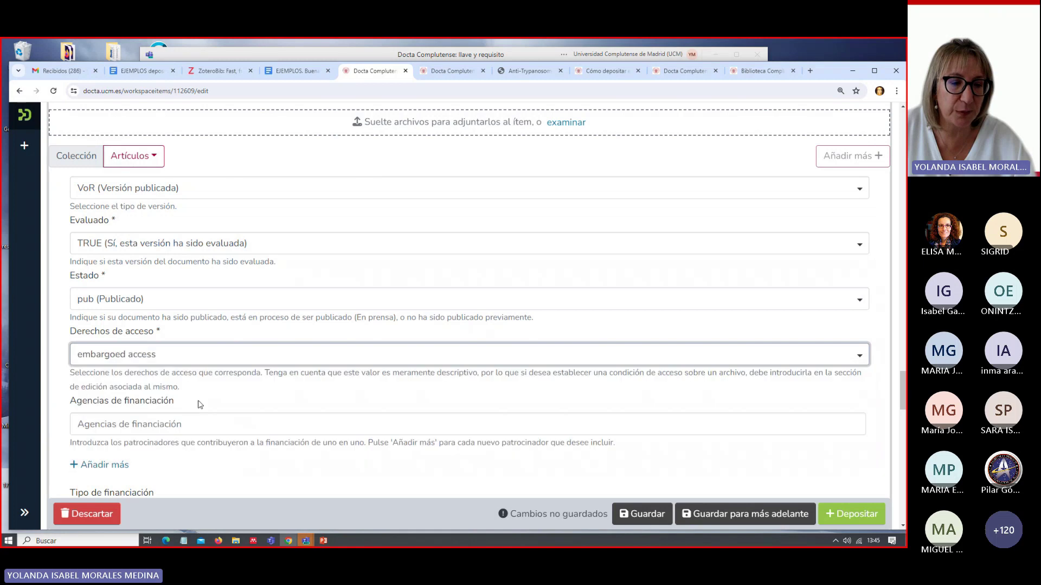
left_click(193, 353)
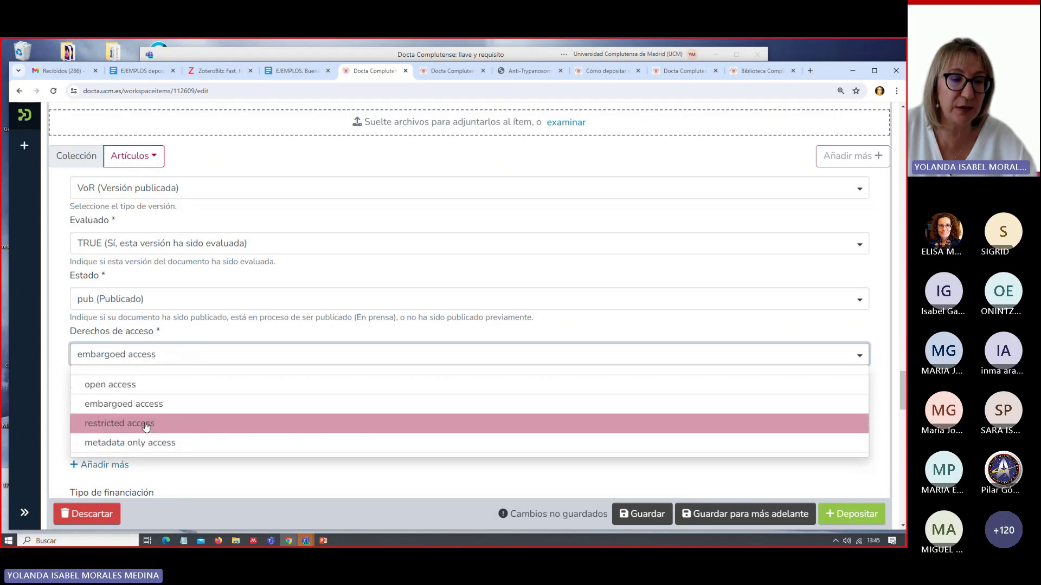
left_click(145, 425)
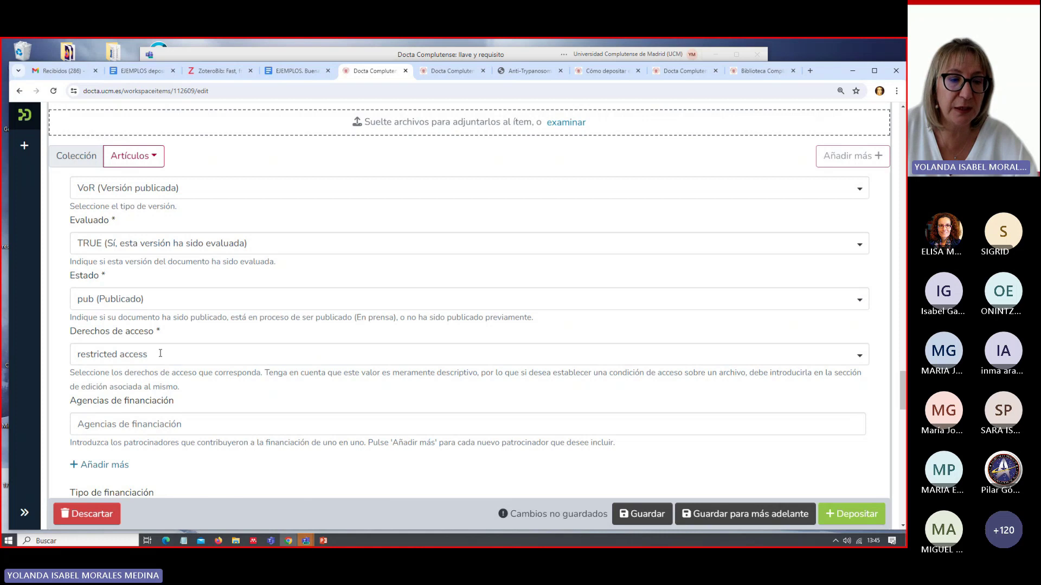
left_click(160, 353)
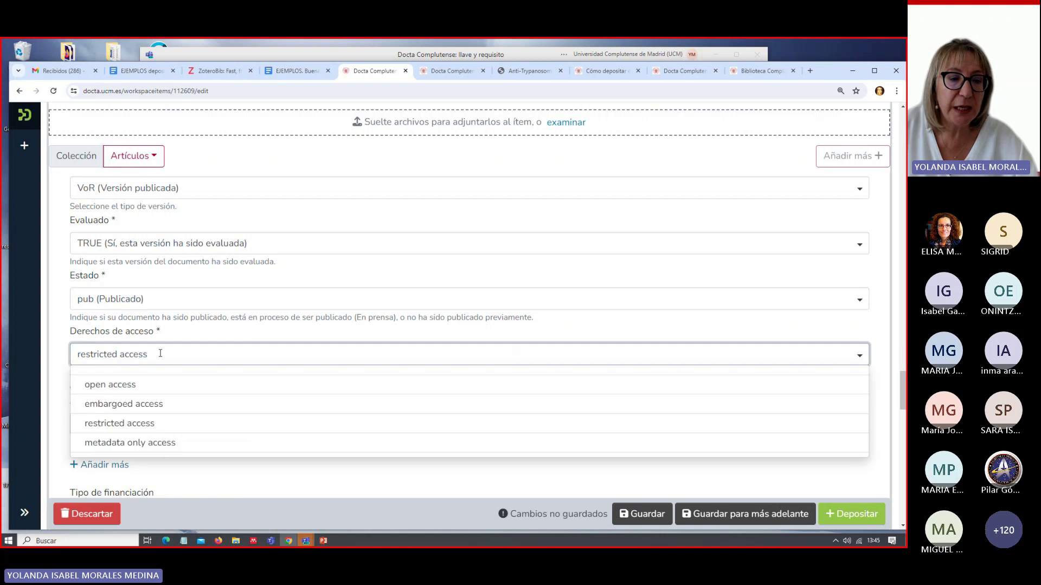
left_click(183, 443)
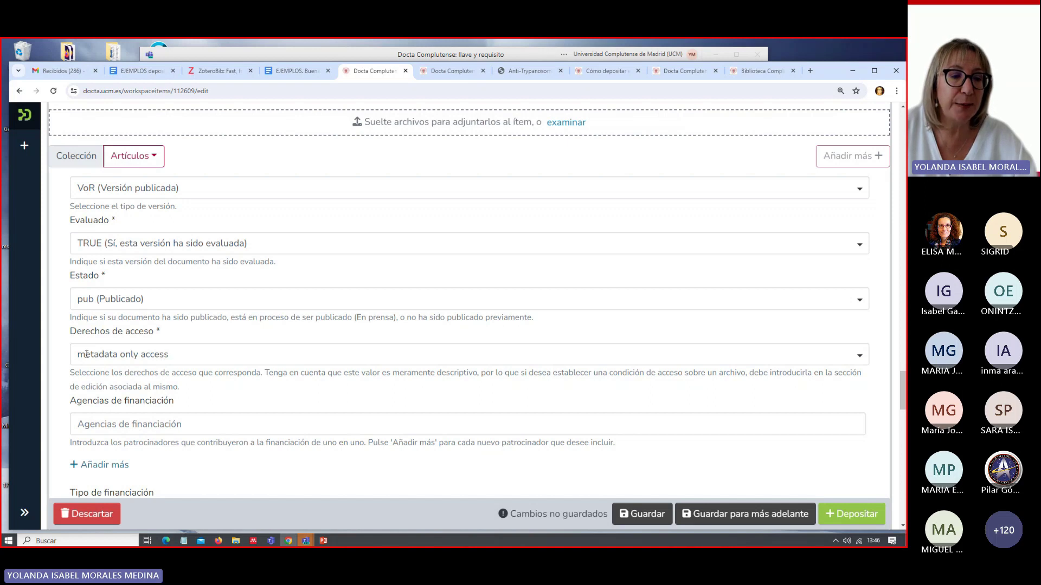
- Set Derechos de acceso to open access
left_click(174, 355)
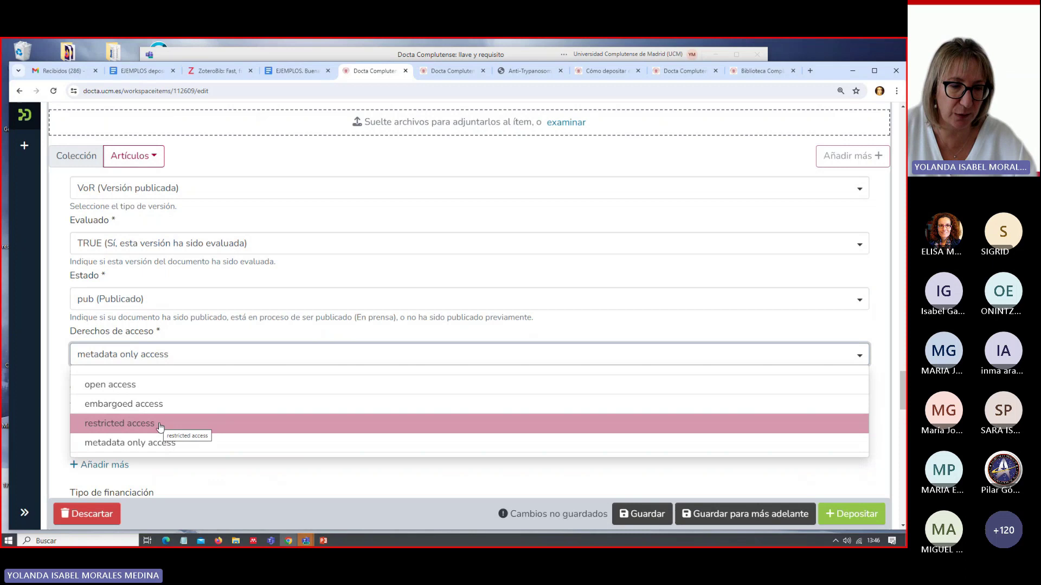
left_click(139, 387)
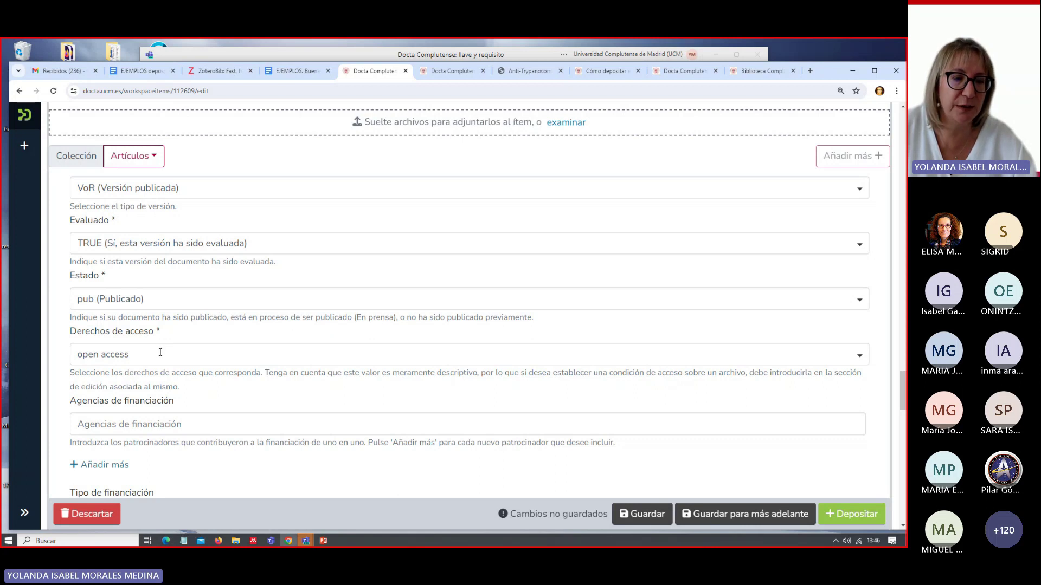
- For the Agencias de financiación field, look through the end of the article PDF for its Funding statement
scroll(194, 340, "down", 2)
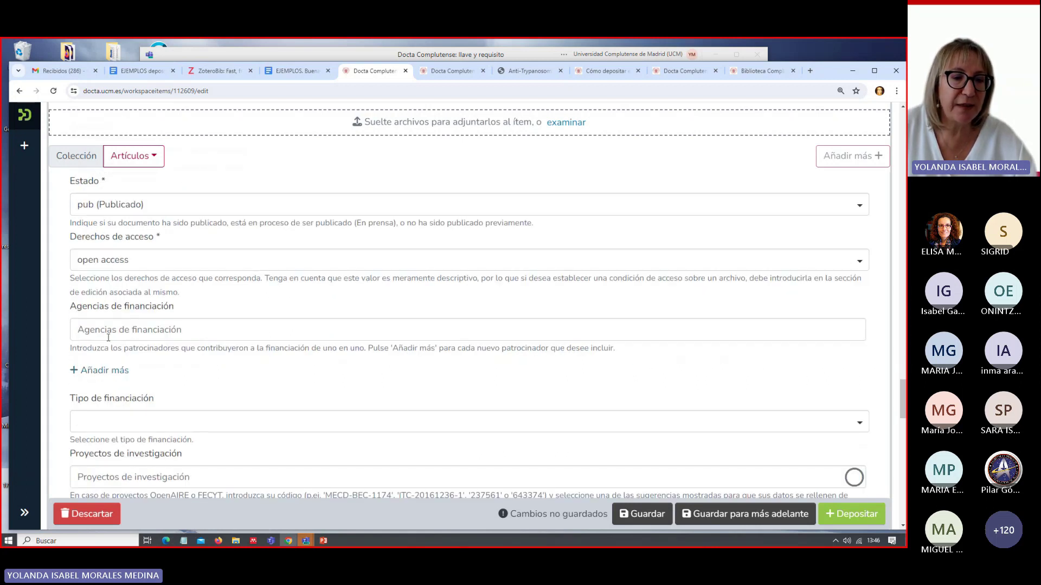
left_click(102, 330)
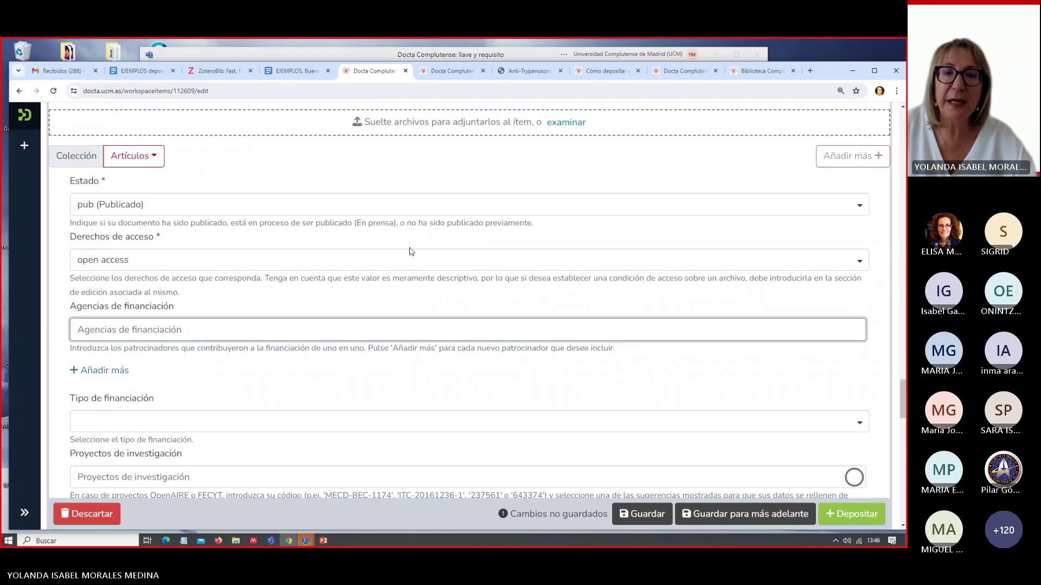
left_click(538, 72)
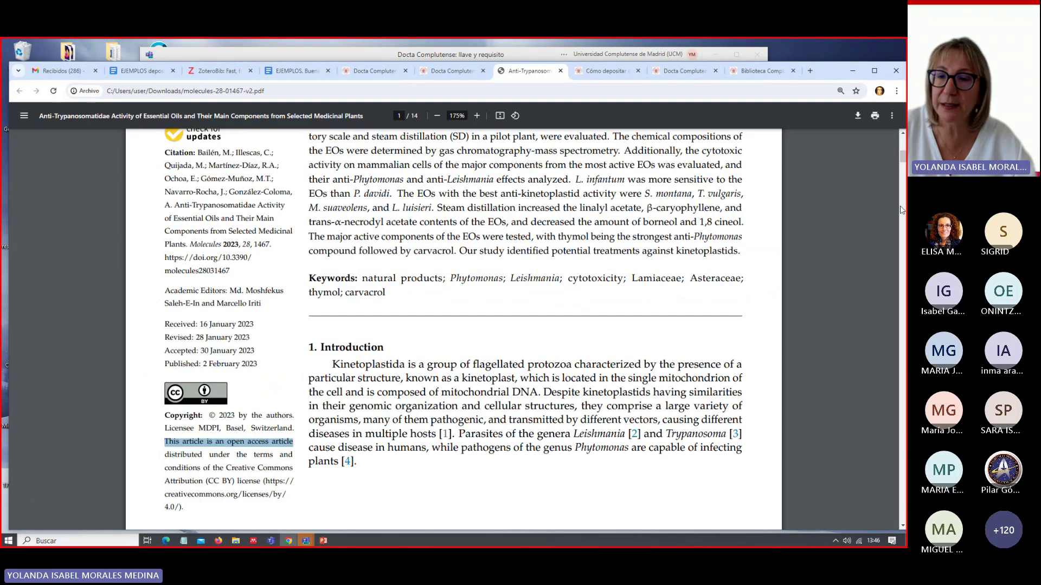
scroll(845, 233, "down", 5)
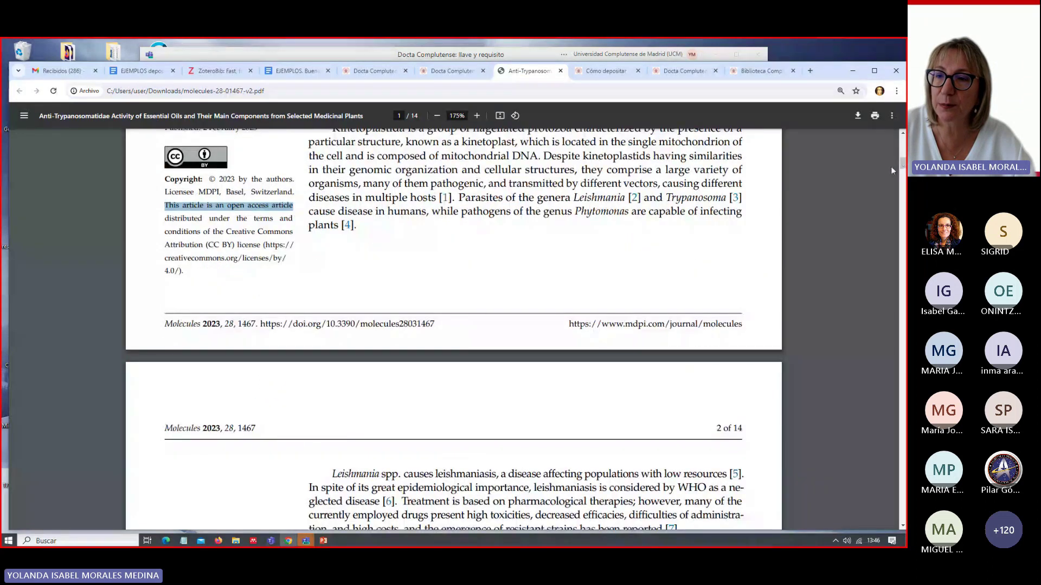
left_click_drag(904, 162, 876, 425)
scroll(875, 423, "down", 20)
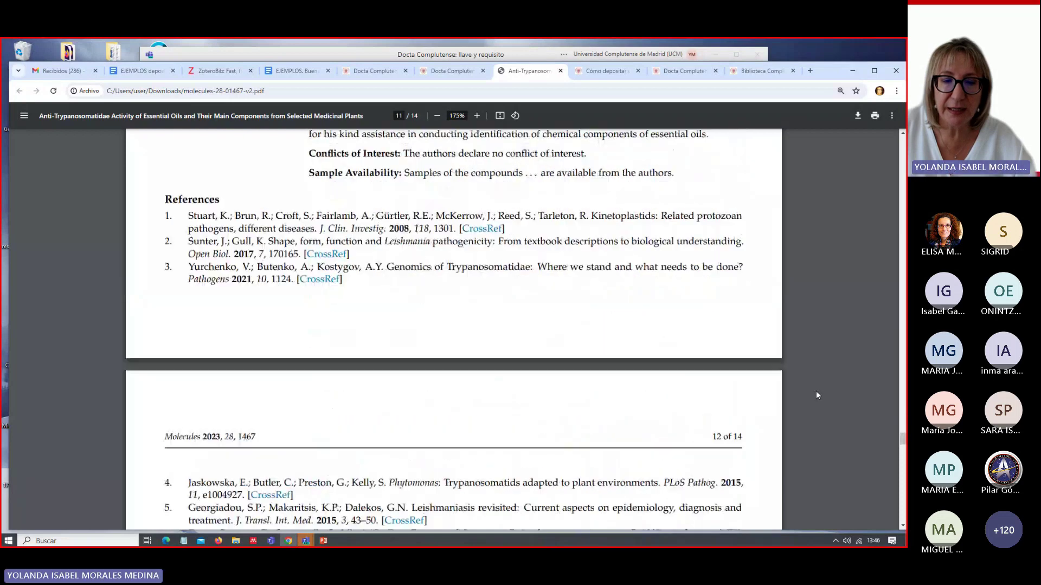
scroll(819, 399, "down", 15)
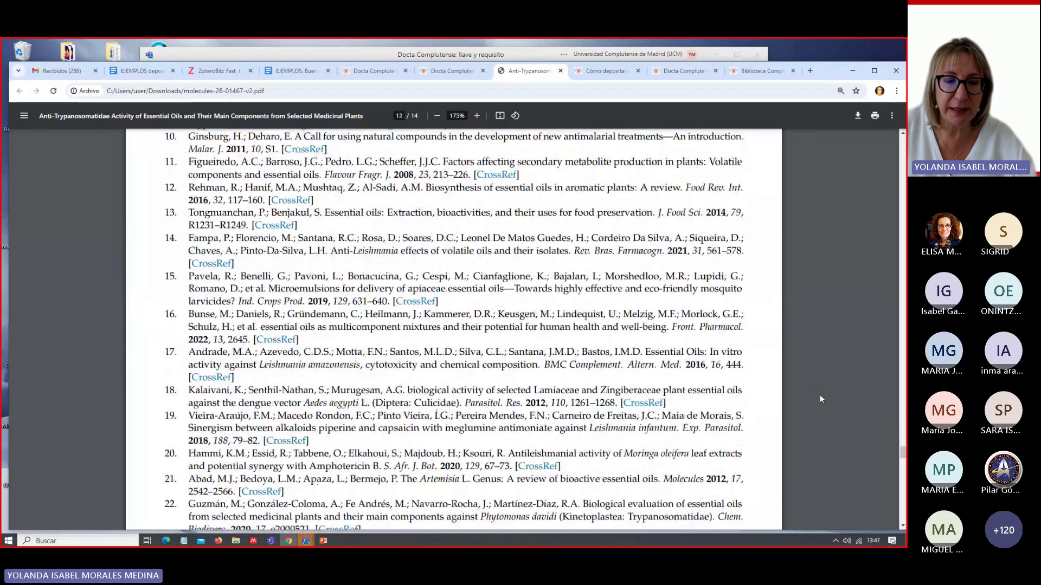
scroll(824, 404, "down", 10)
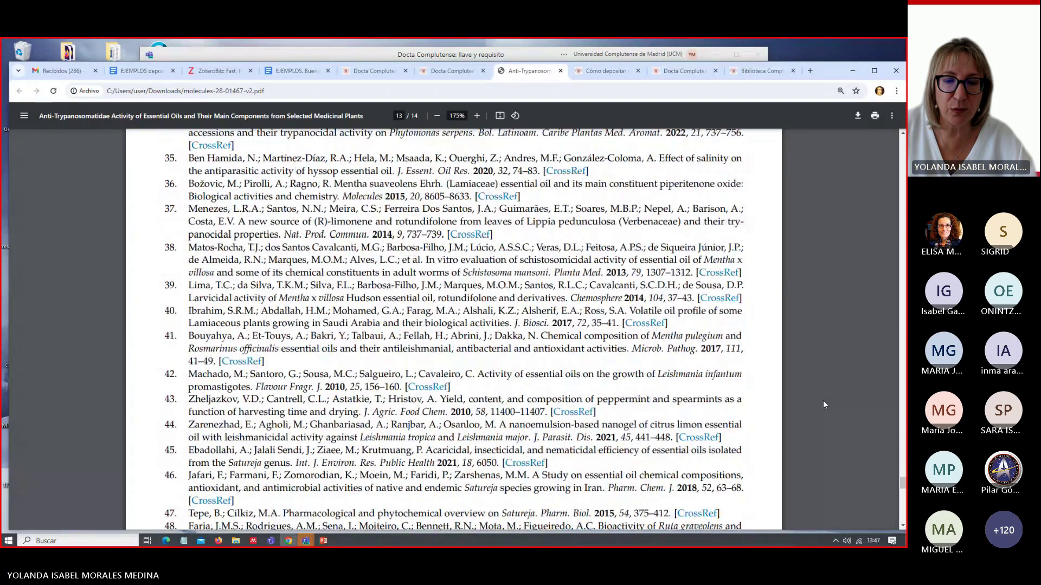
scroll(824, 405, "down", 15)
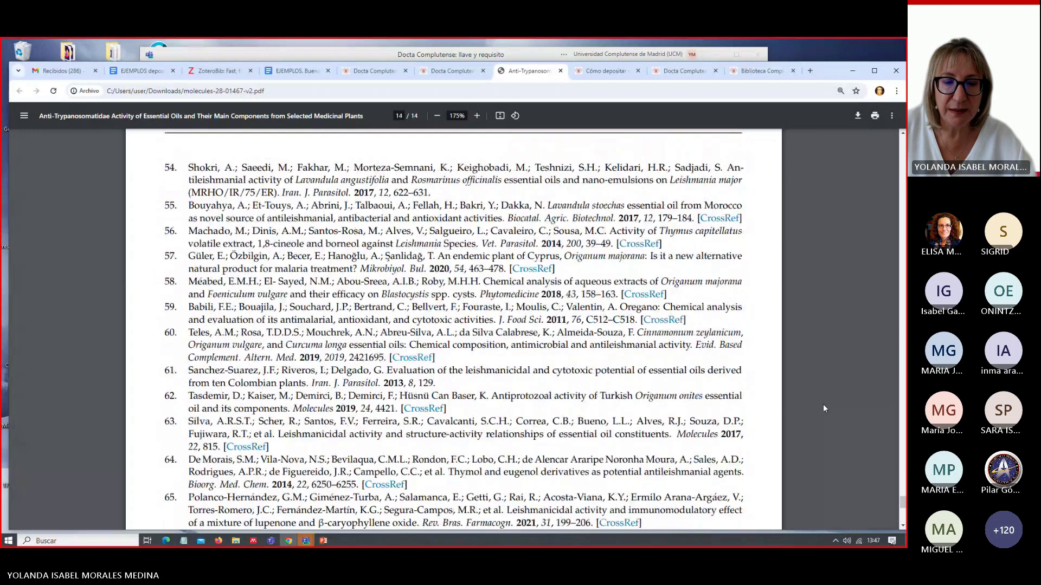
scroll(822, 404, "down", 3)
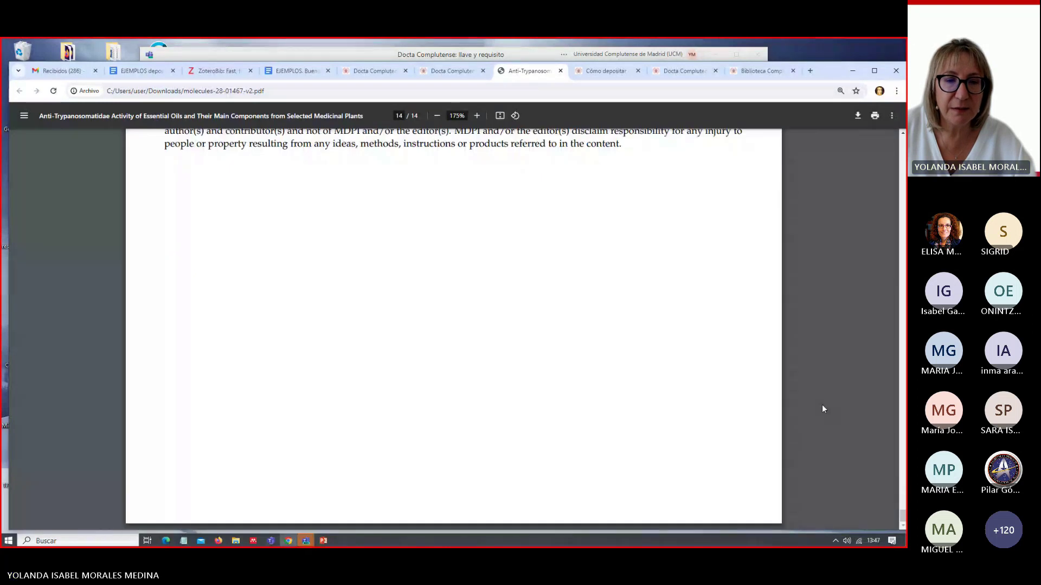
scroll(822, 404, "up", 5)
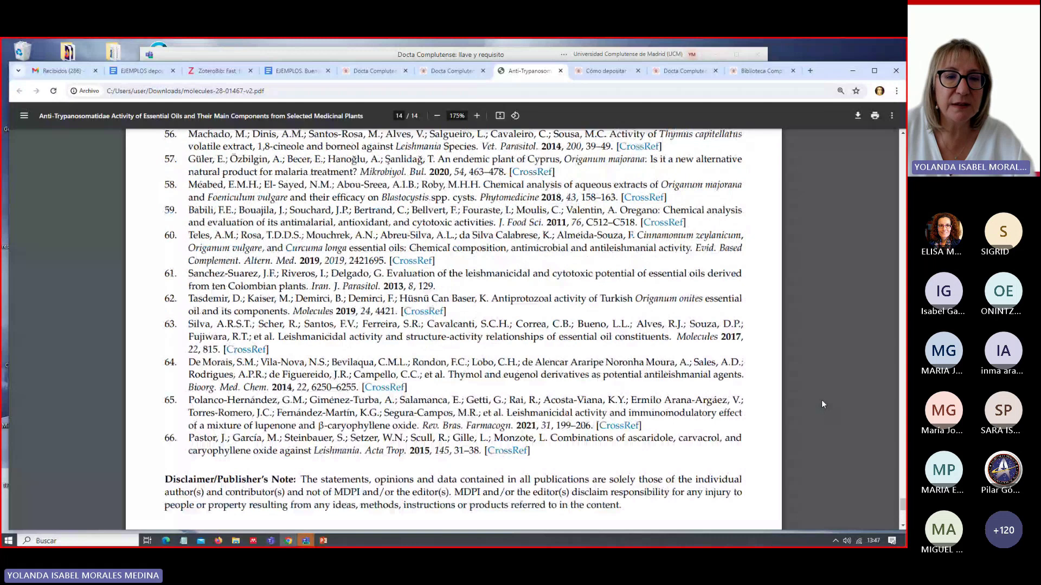
scroll(822, 404, "up", 10)
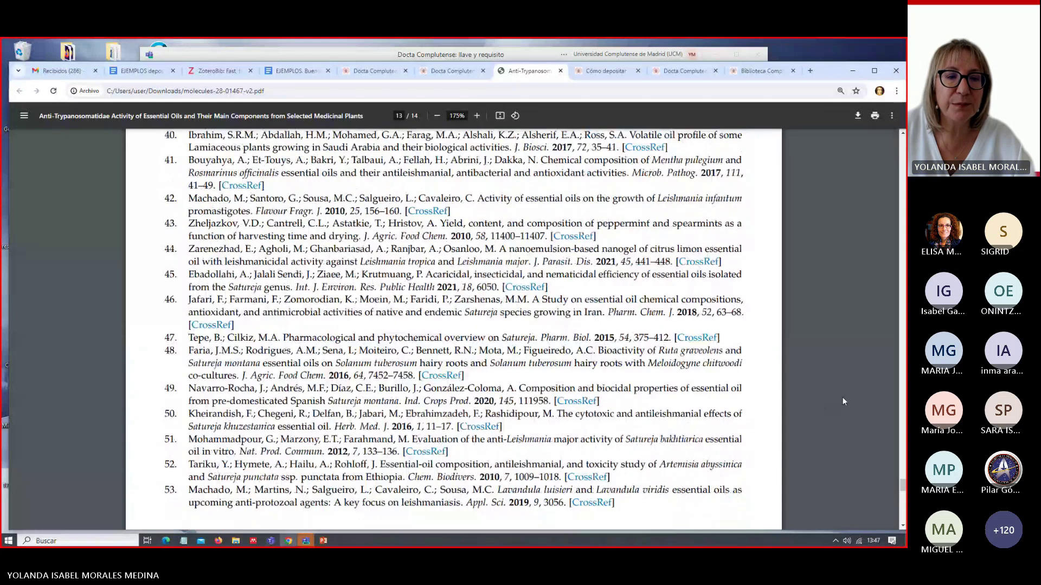
scroll(842, 407, "up", 5)
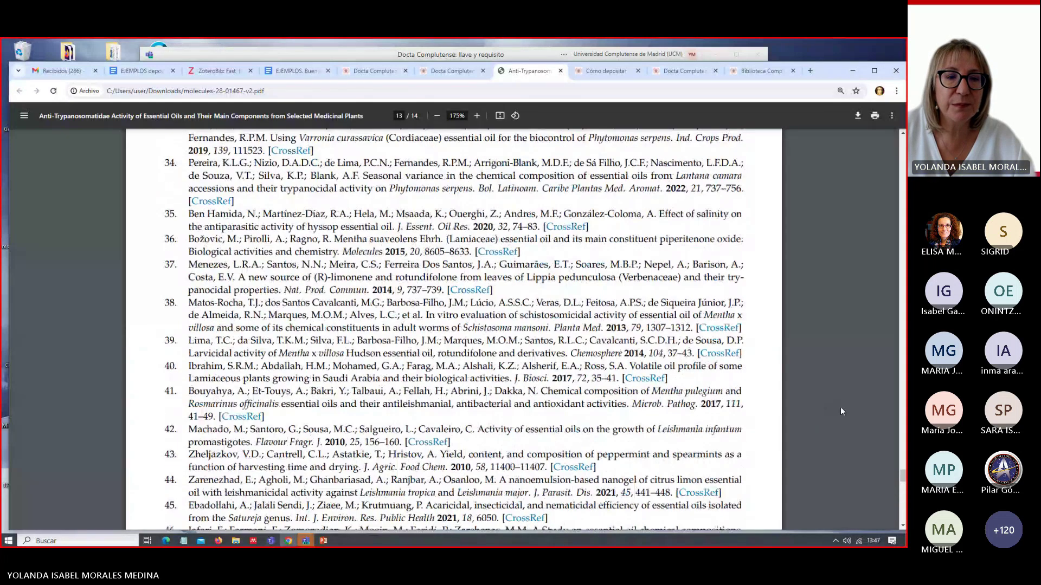
scroll(841, 412, "up", 10)
scroll(841, 415, "up", 8)
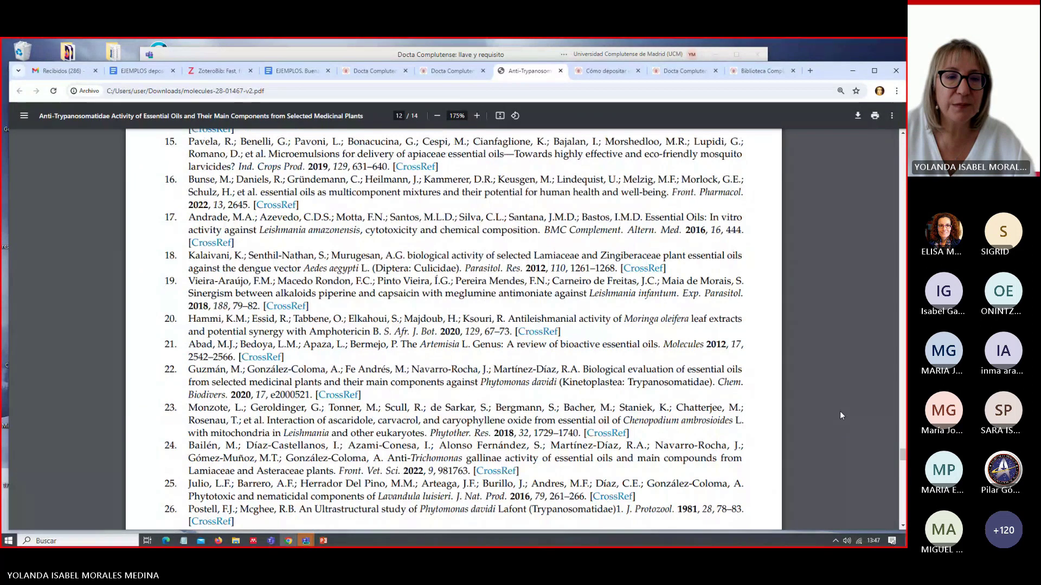
scroll(840, 411, "up", 7)
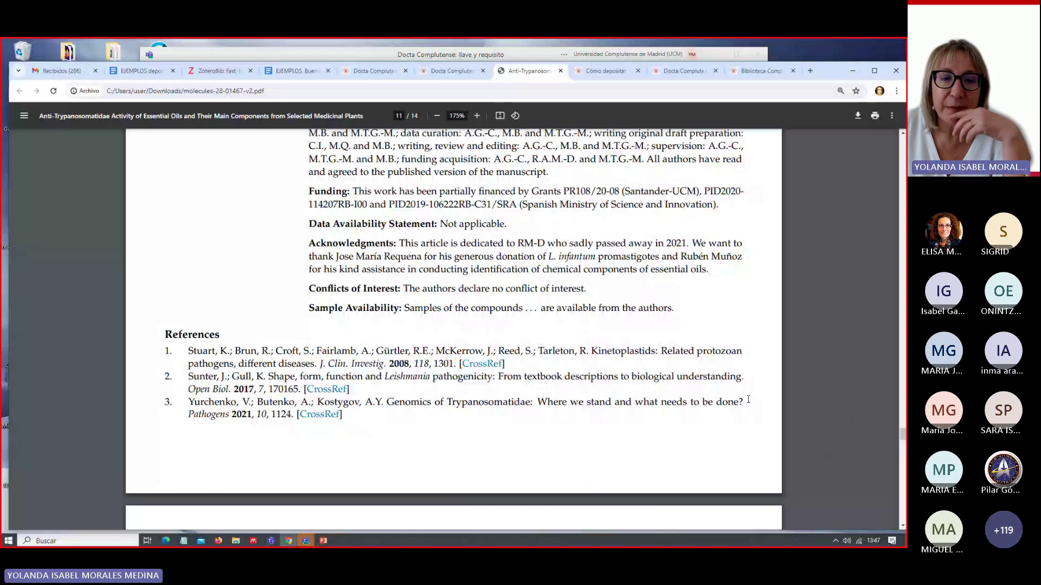
scroll(748, 400, "up", 1)
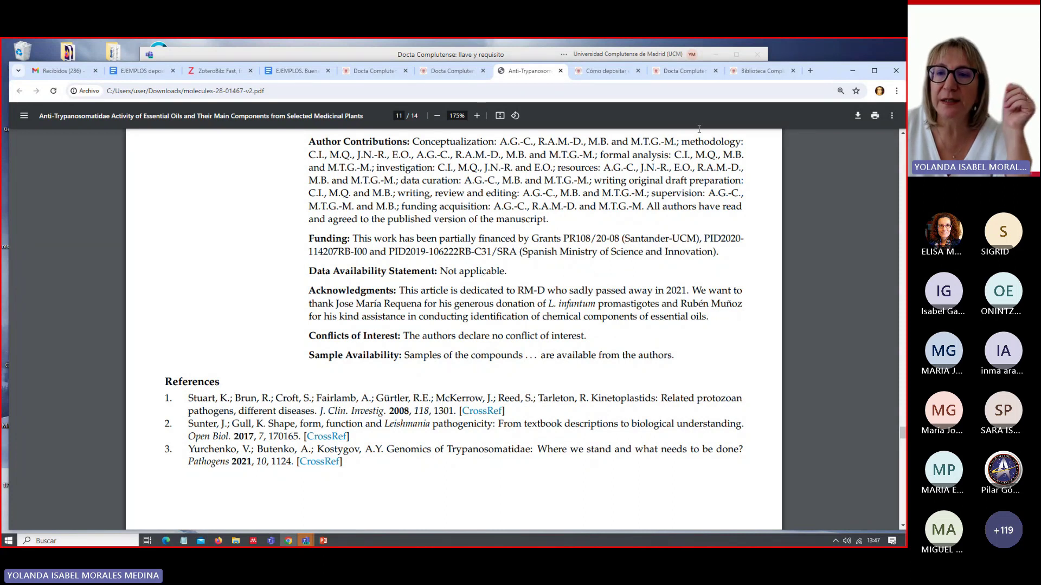
- Look up the Agencias de financiación section in the library's repository guide for the rules on naming funders
left_click(757, 76)
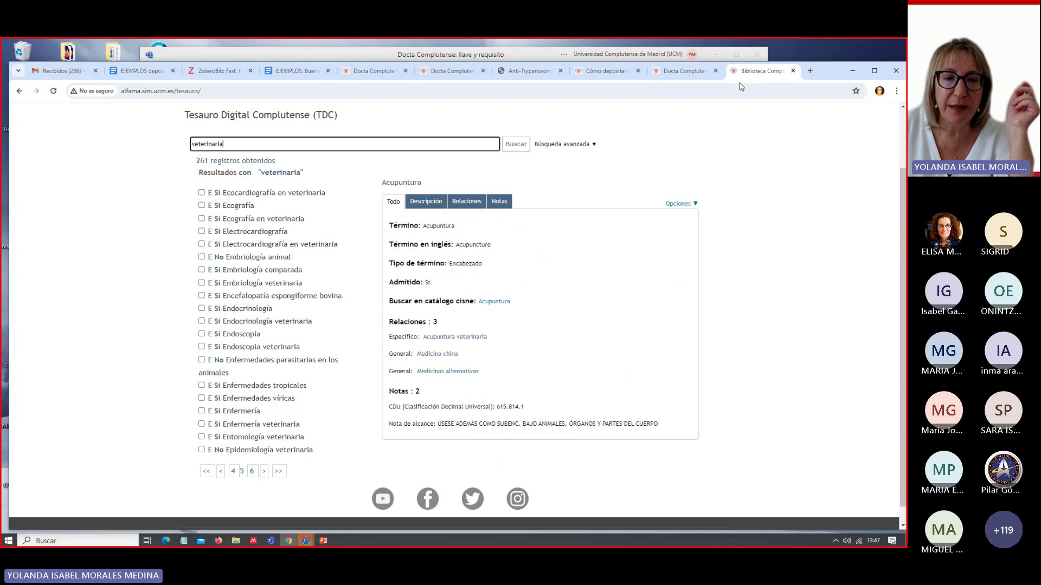
left_click(686, 73)
scroll(611, 276, "down", 3)
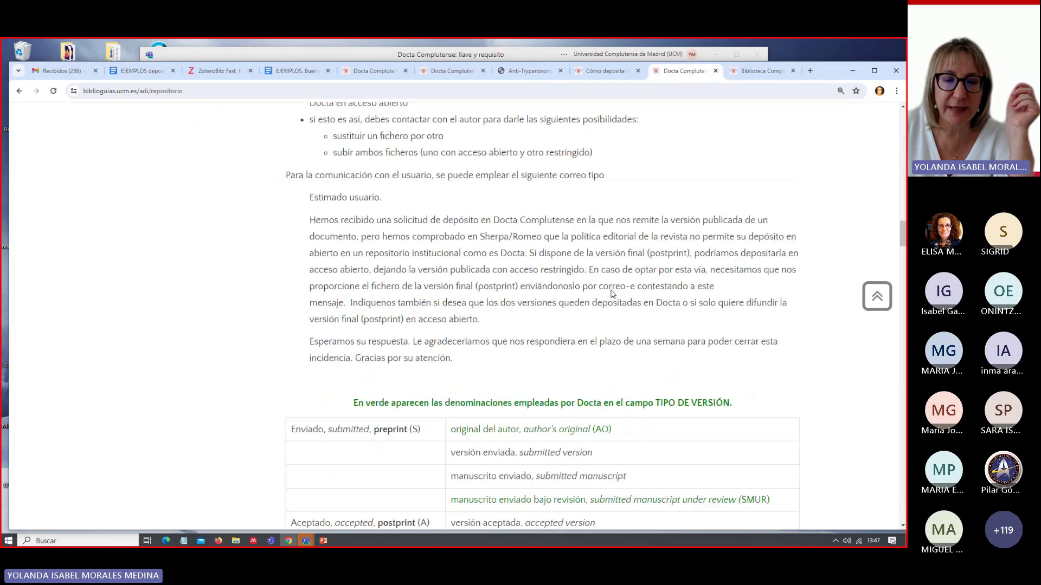
scroll(612, 295, "down", 15)
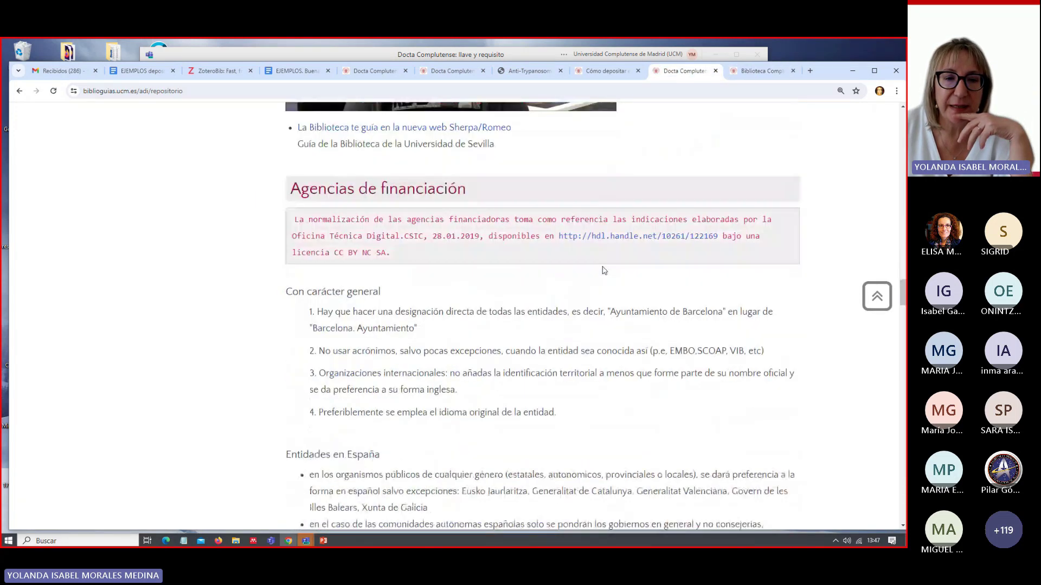
- Read the general naming rules and the rules for Spanish entities in the guide's Agencias de financiación section
scroll(604, 270, "up", 2)
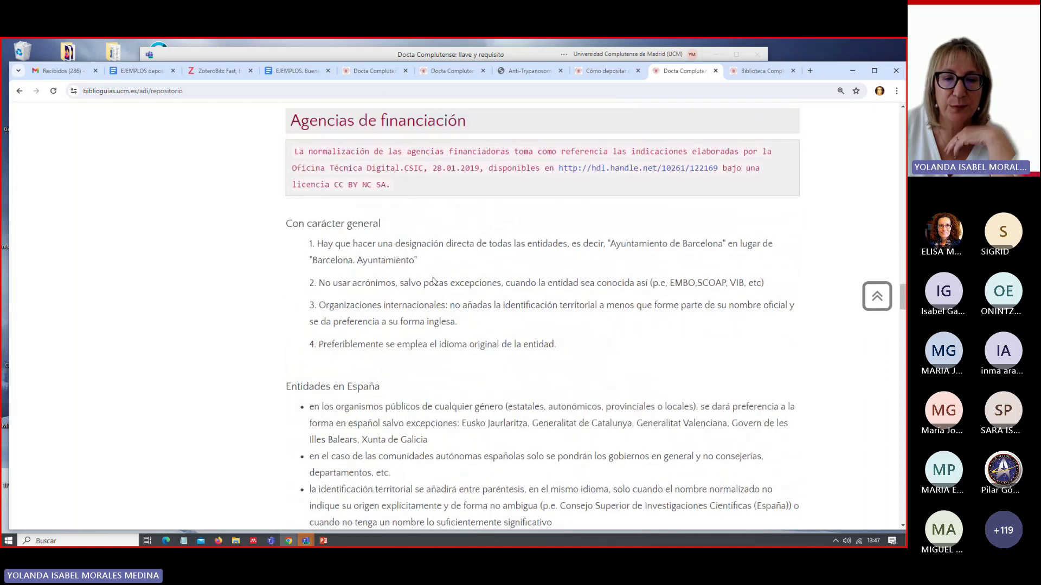
scroll(436, 301, "down", 2)
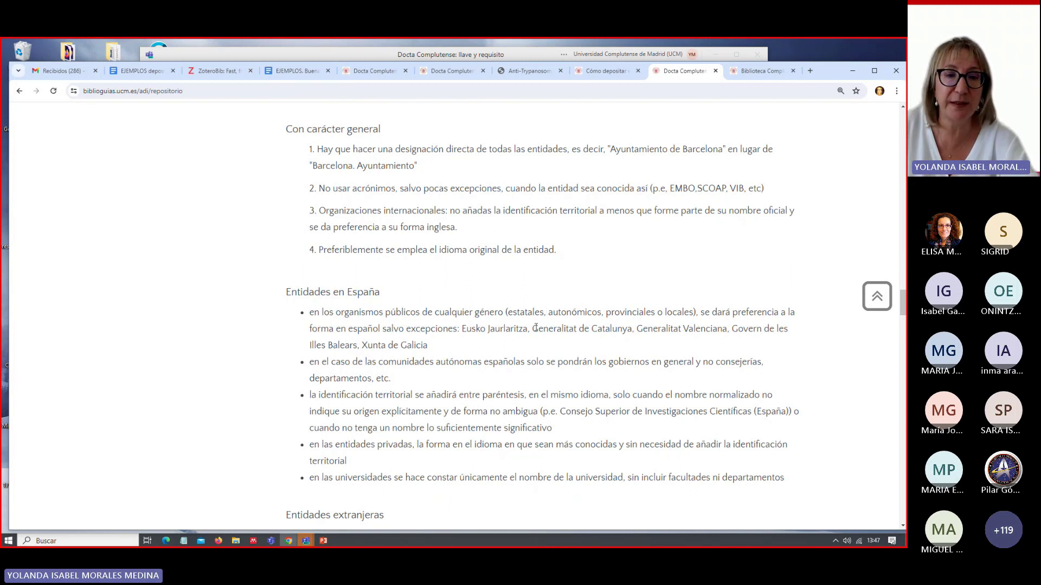
scroll(529, 313, "up", 1)
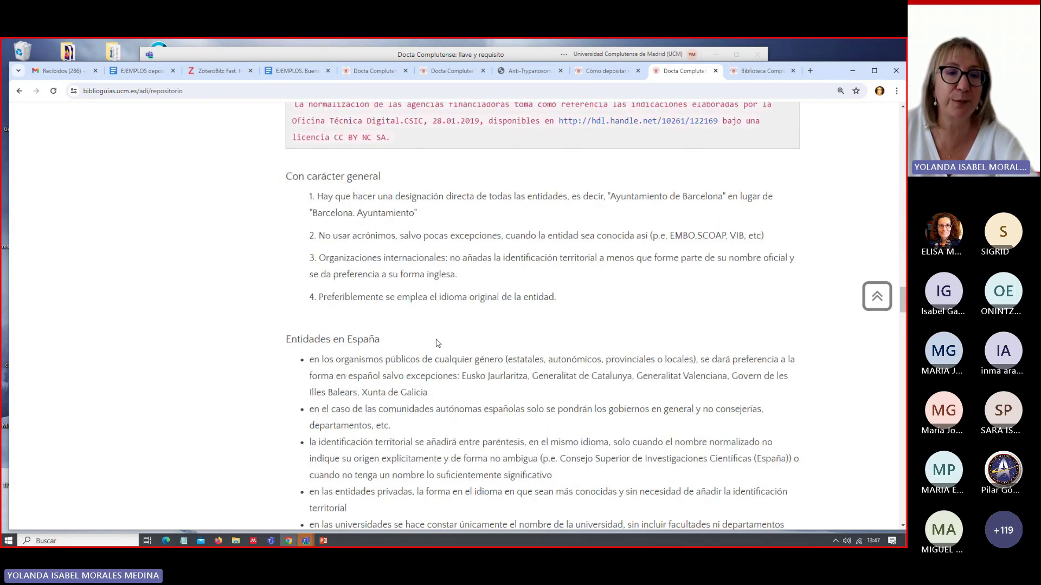
- Copy "Ministerio de Ciencia e Innovación (España)" from the EJEMPLOS depositar document into the submission's Agencias de financiación field
left_click(168, 69)
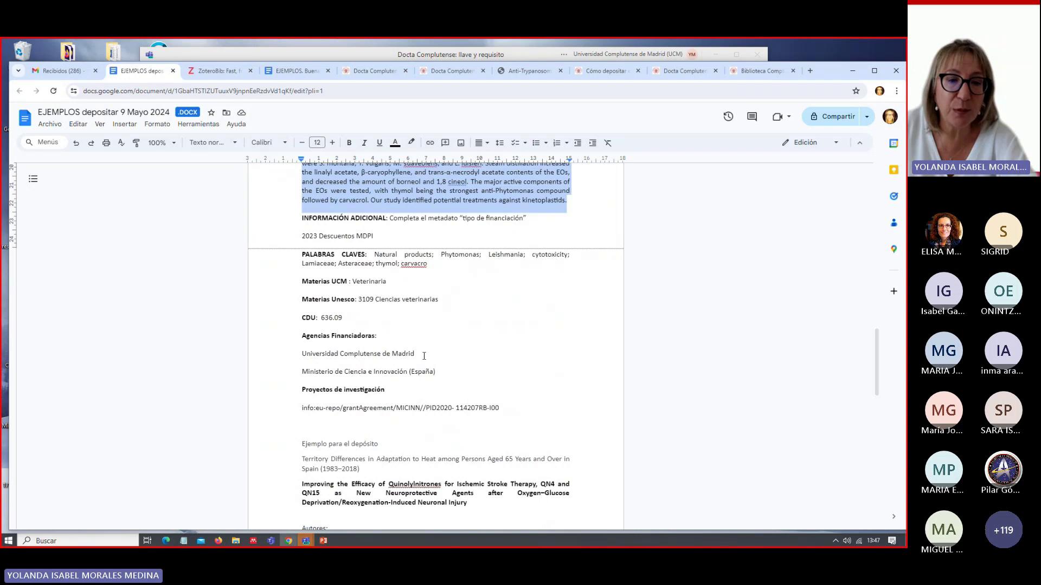
scroll(466, 317, "down", 1)
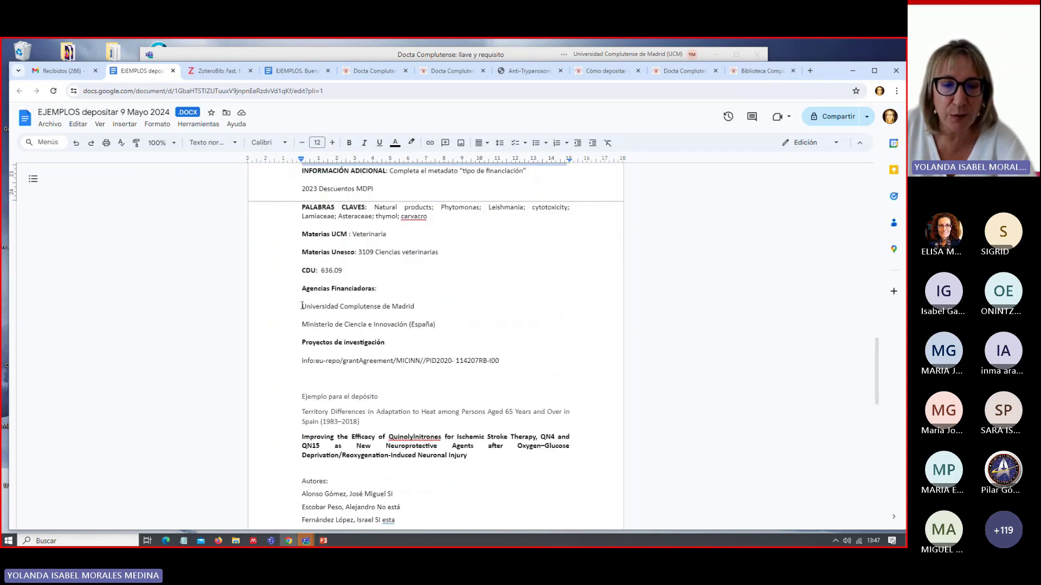
left_click_drag(303, 323, 435, 323)
key("ctrl+c")
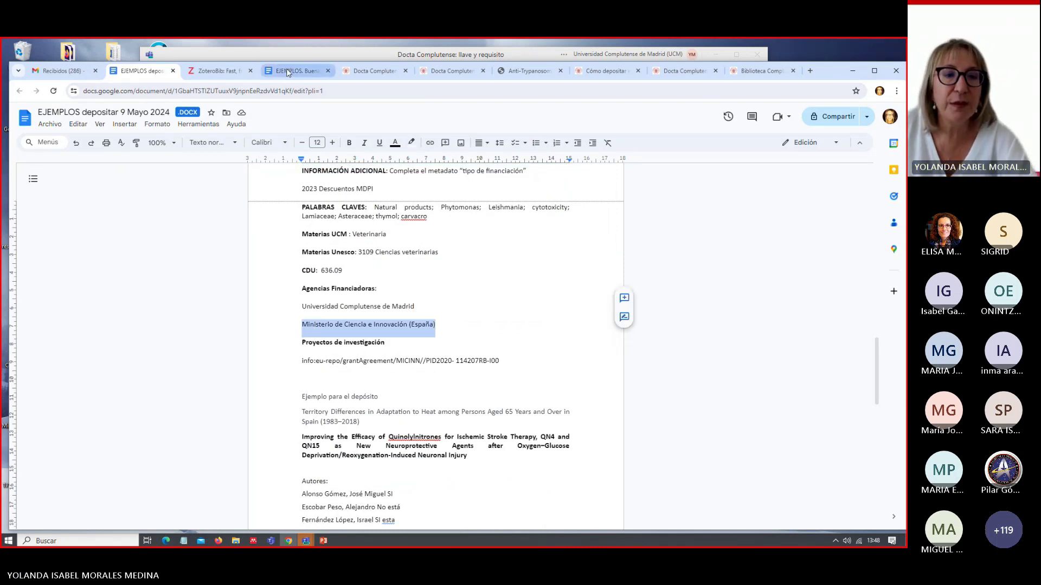
left_click(374, 71)
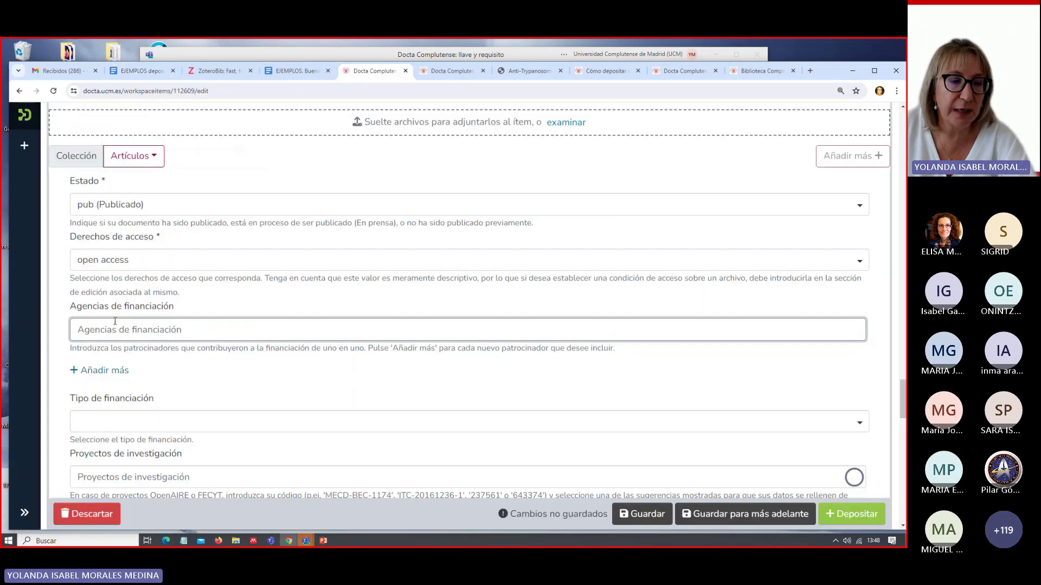
key("ctrl+v")
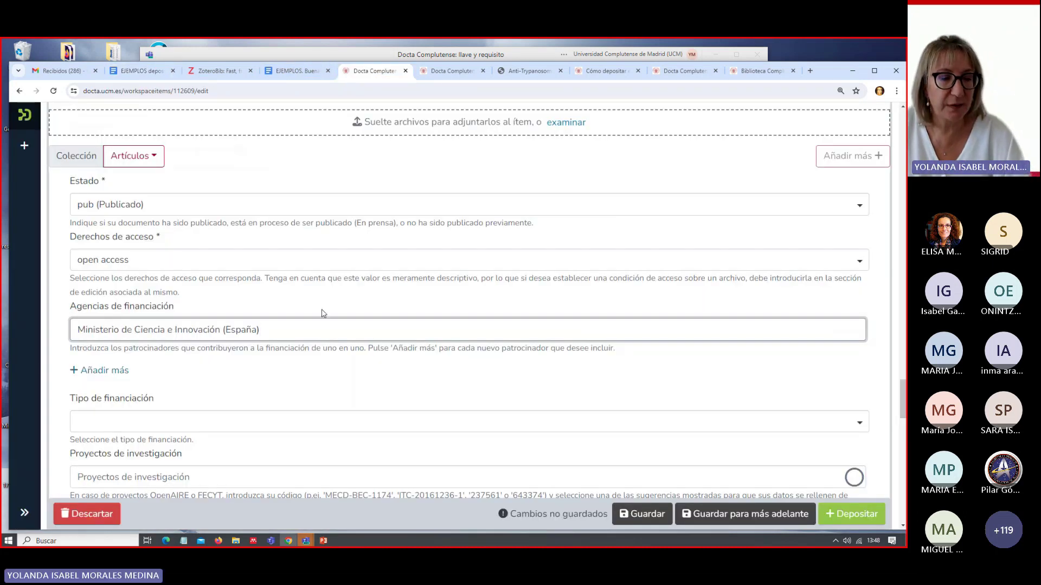
- Add a second funding agency, "Universidad Complutense de Madrid"
left_click(100, 371)
left_click(104, 360)
type("U")
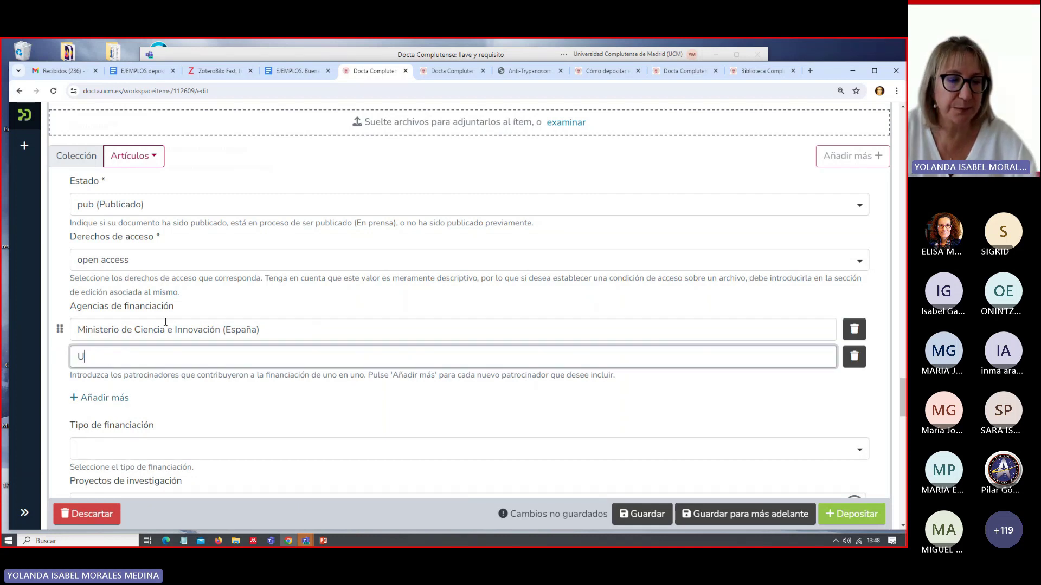
type("niversidad Complut")
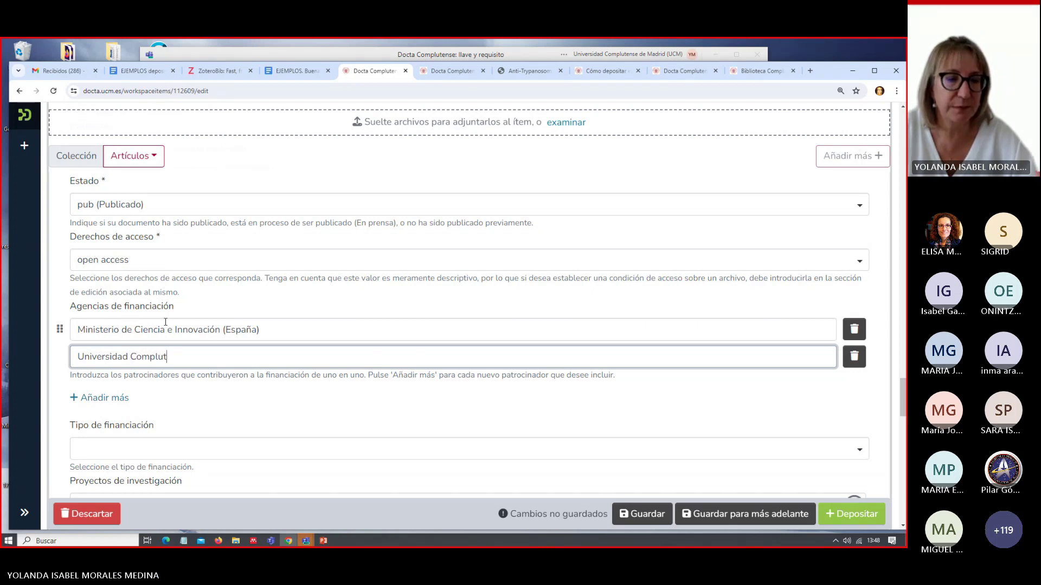
type("ense de Madrid")
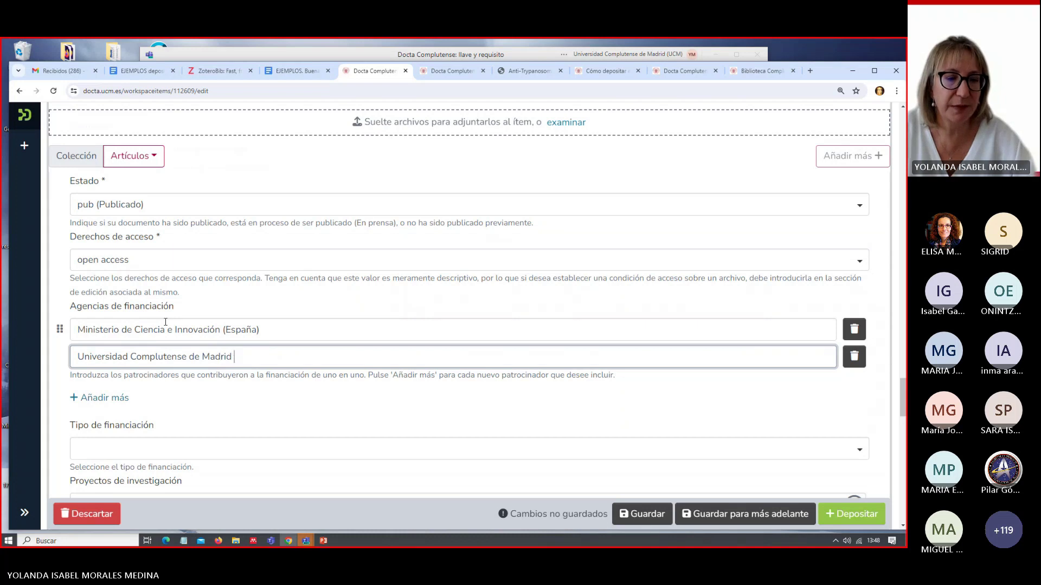
mouse_move(183, 373)
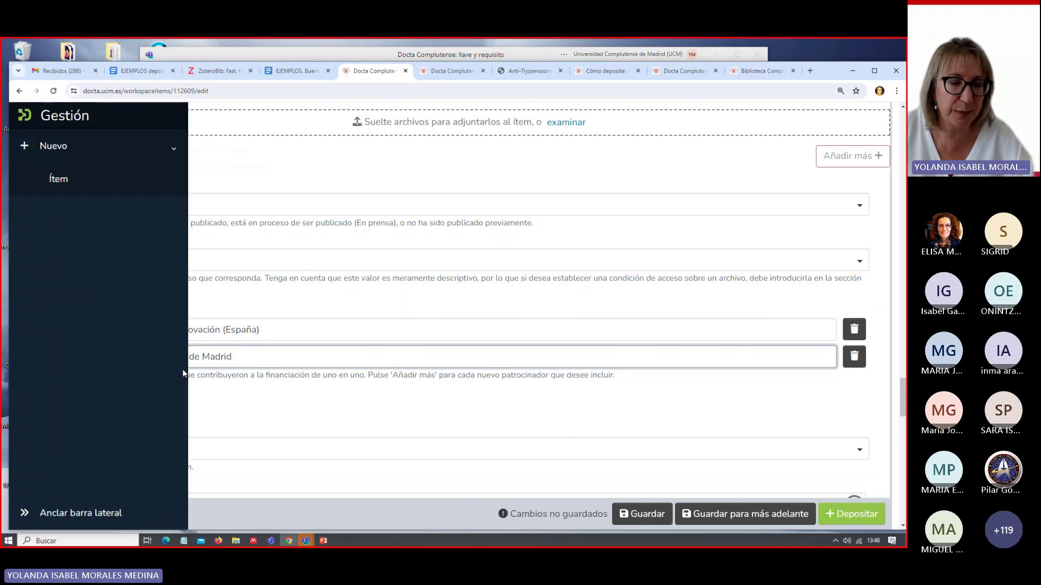
- Set Tipo de financiación to Descuento UCM
scroll(299, 393, "down", 1)
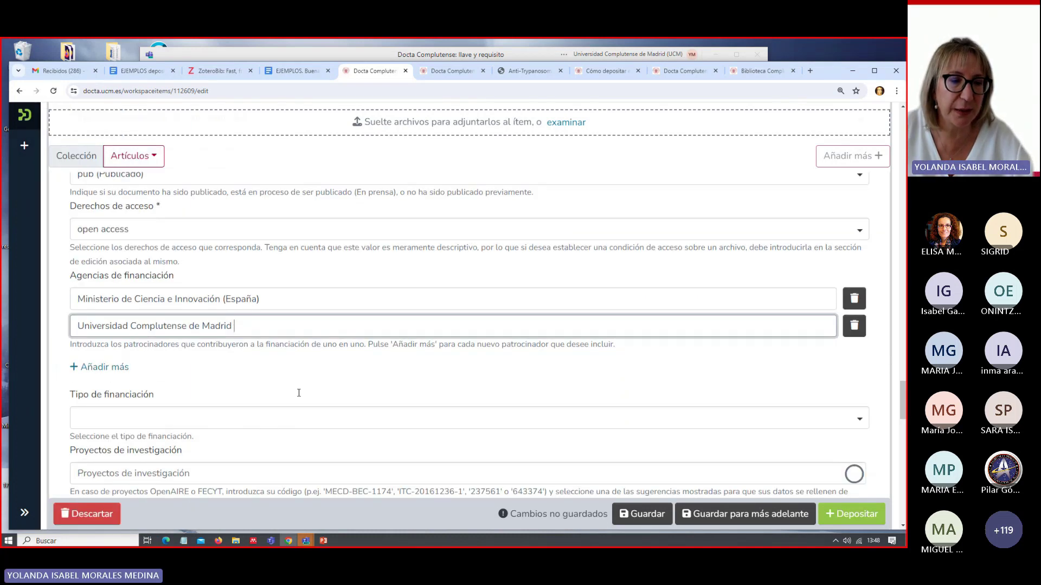
scroll(299, 393, "down", 2)
left_click(117, 349)
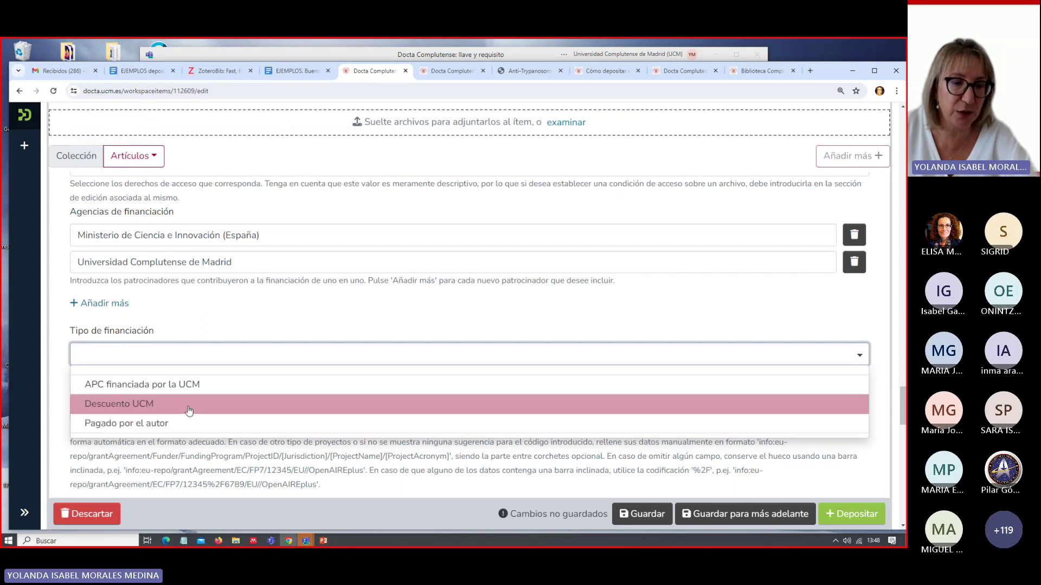
left_click(150, 408)
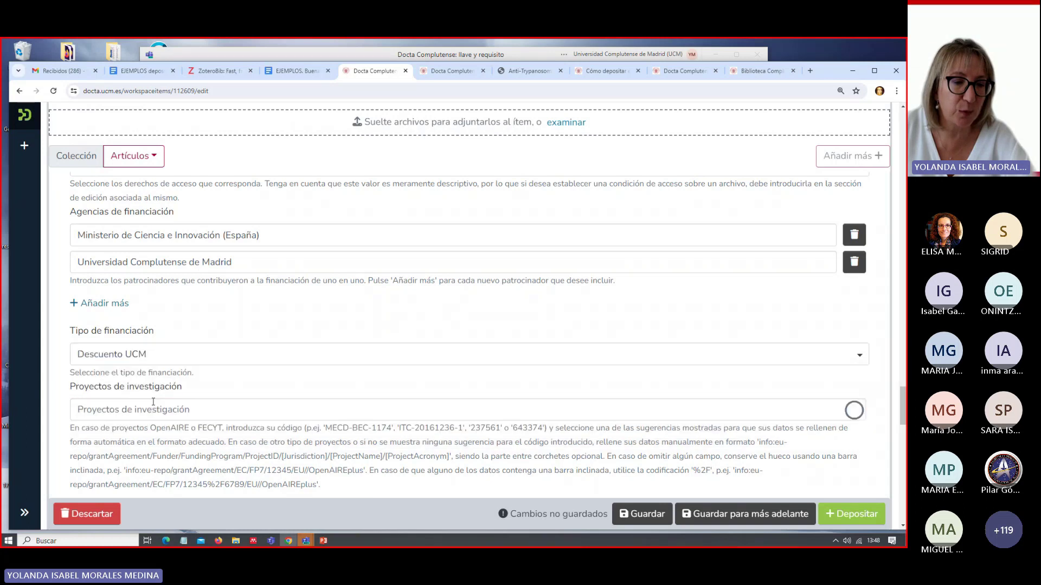
- For the Proyectos de investigación field, look up the syntax for European and Spanish project references in the library's repository guide
scroll(281, 346, "down", 2)
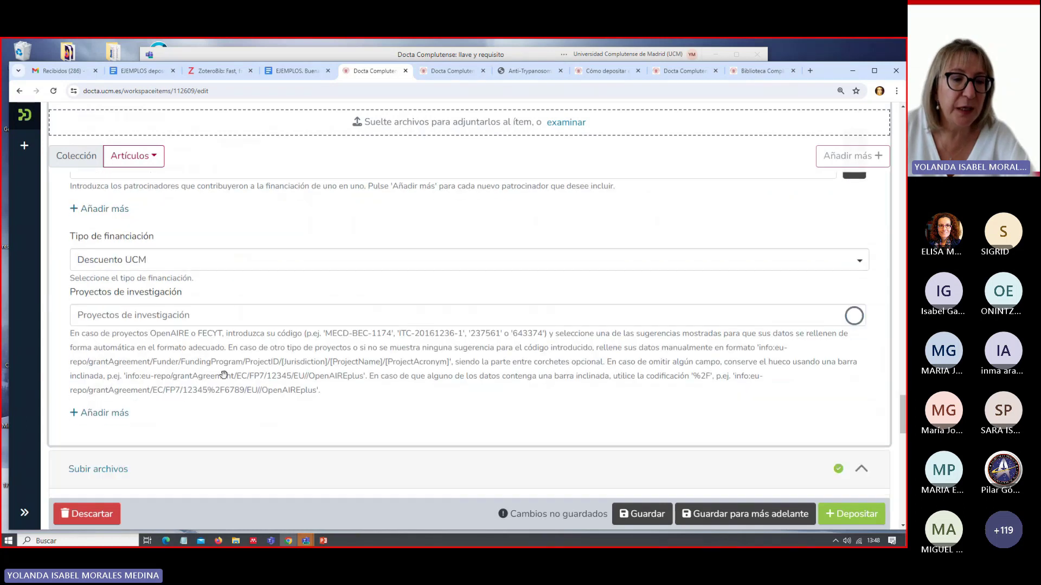
left_click(85, 315)
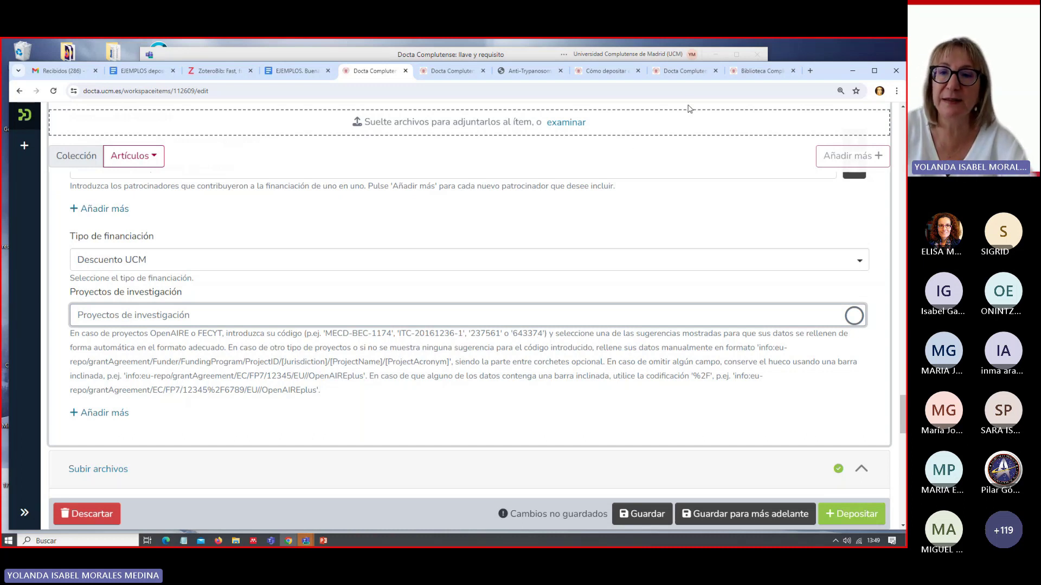
left_click(762, 71)
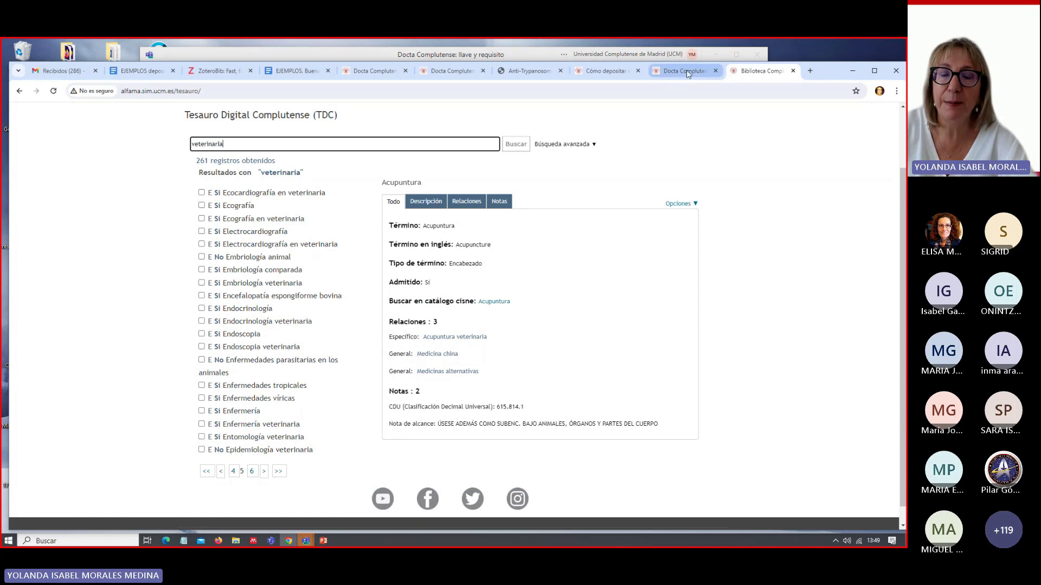
left_click(684, 73)
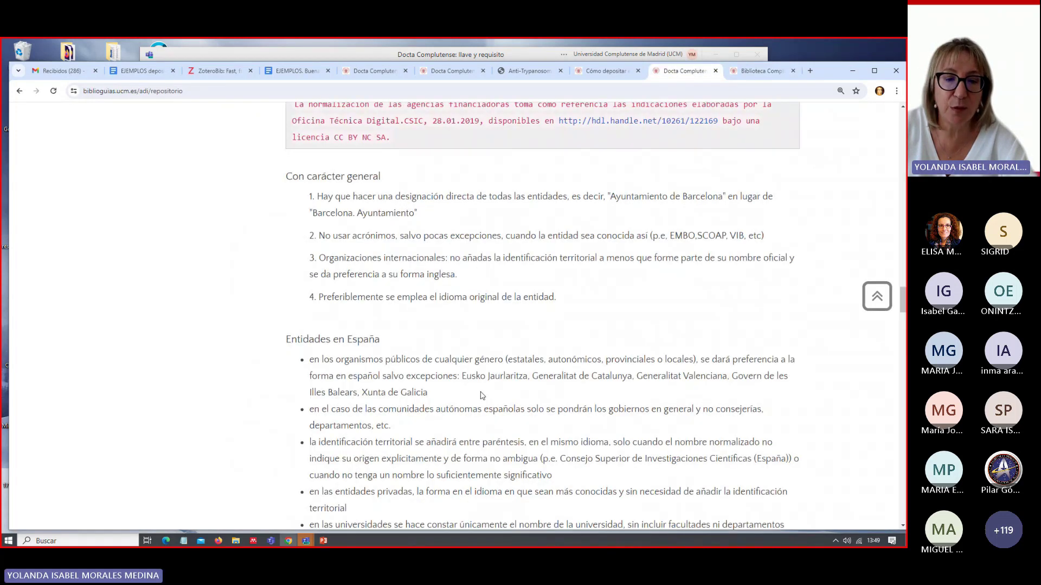
scroll(482, 396, "down", 15)
scroll(470, 353, "down", 15)
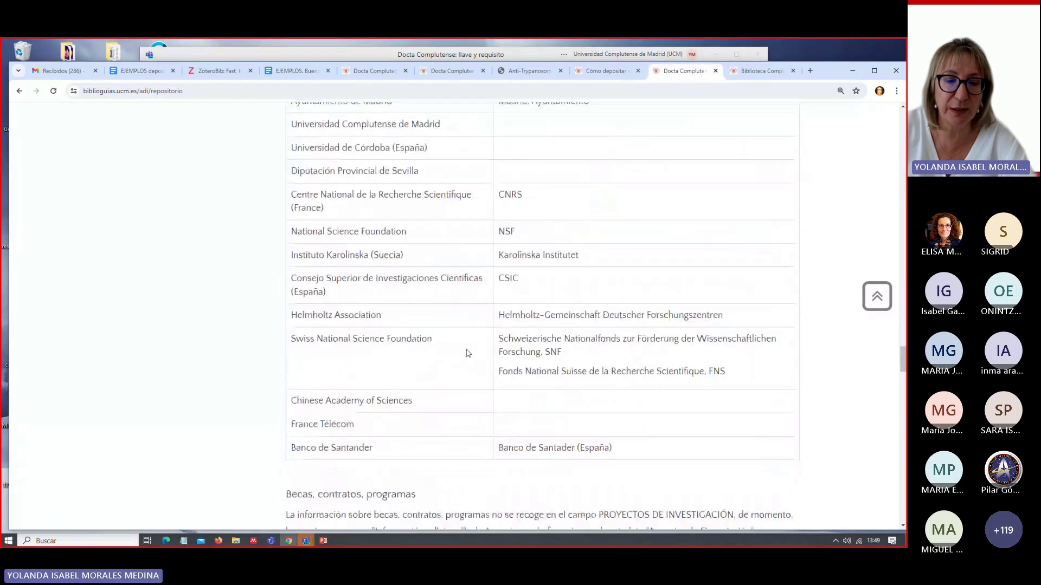
scroll(466, 357, "down", 4)
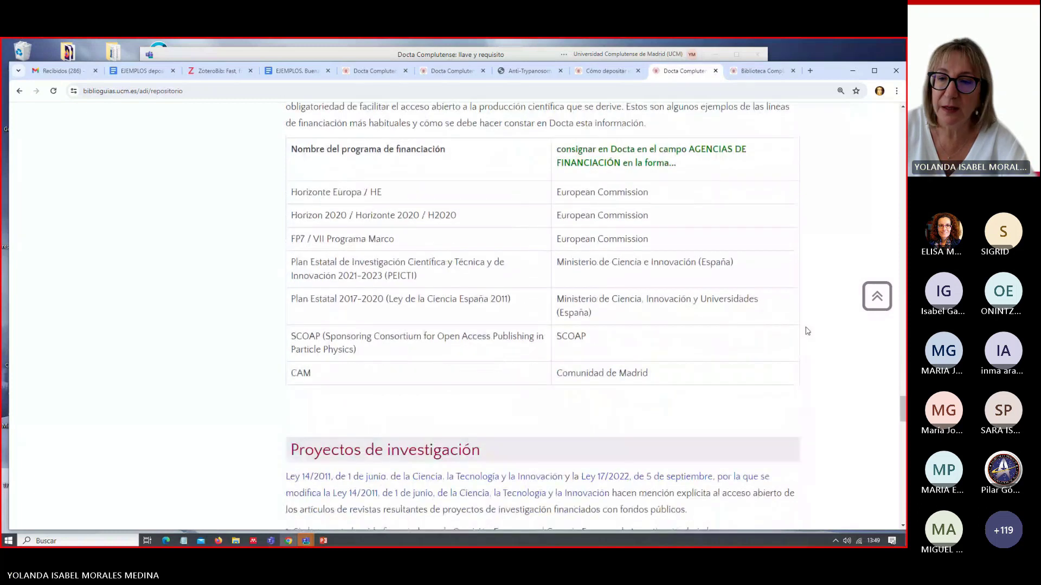
scroll(610, 353, "down", 4)
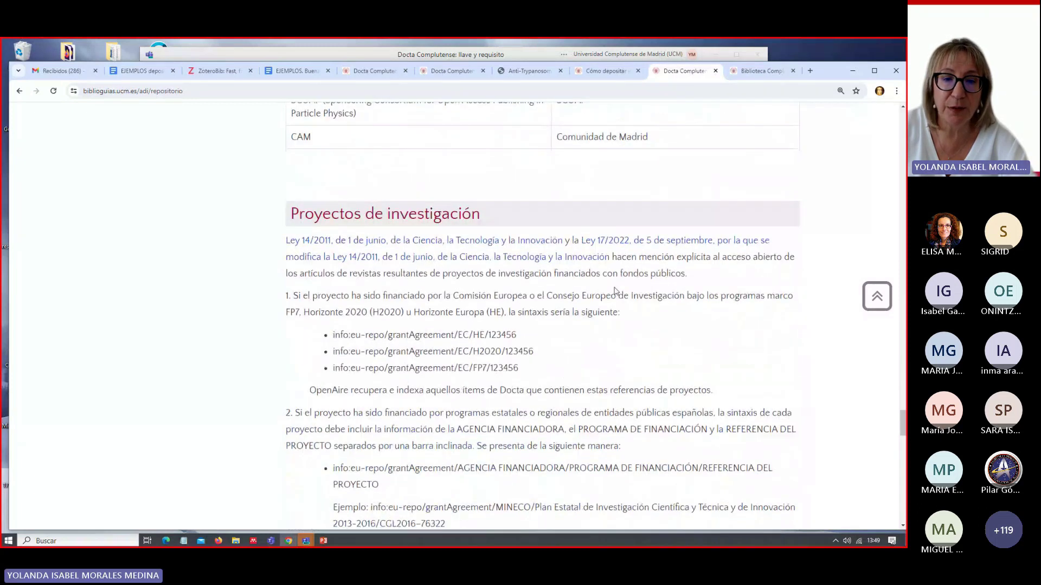
scroll(609, 291, "down", 2)
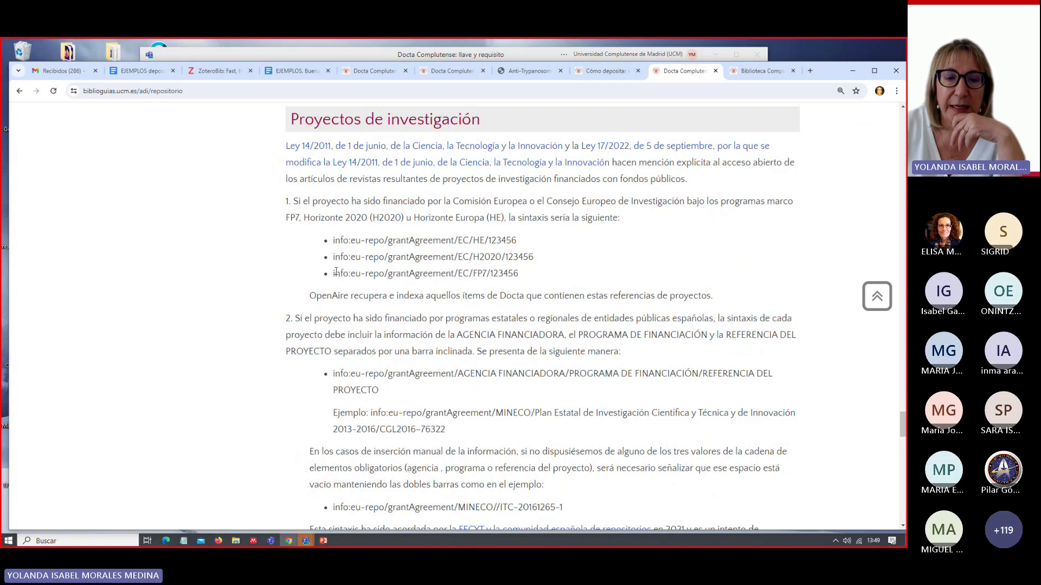
left_click_drag(334, 275, 359, 270)
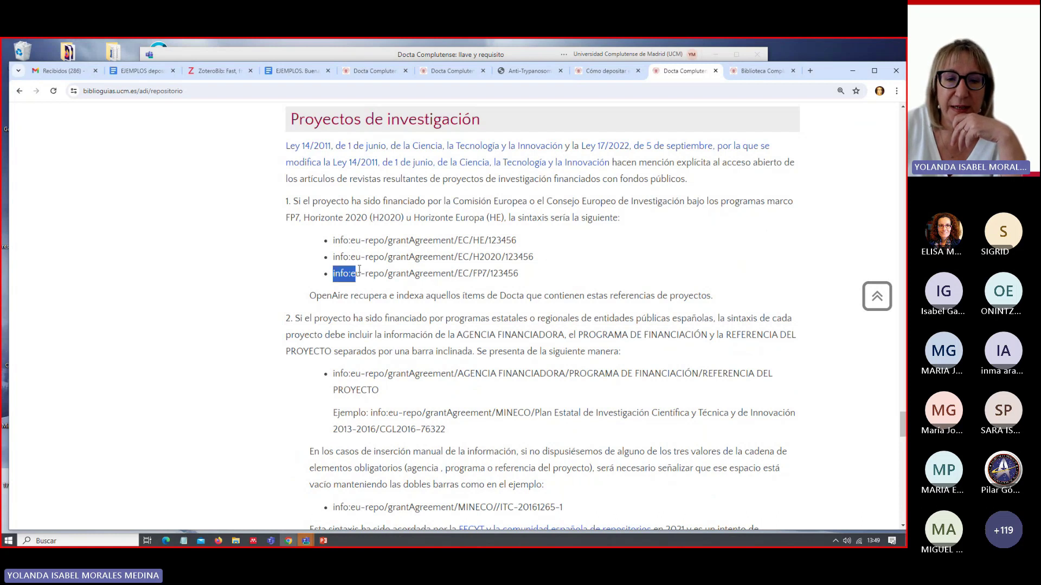
left_click(546, 259)
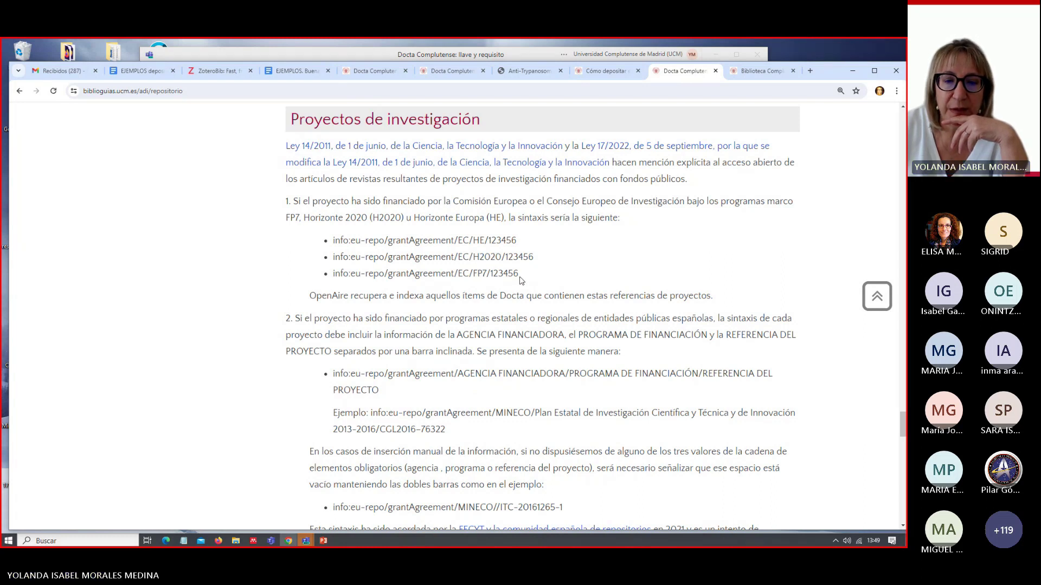
scroll(520, 281, "down", 1)
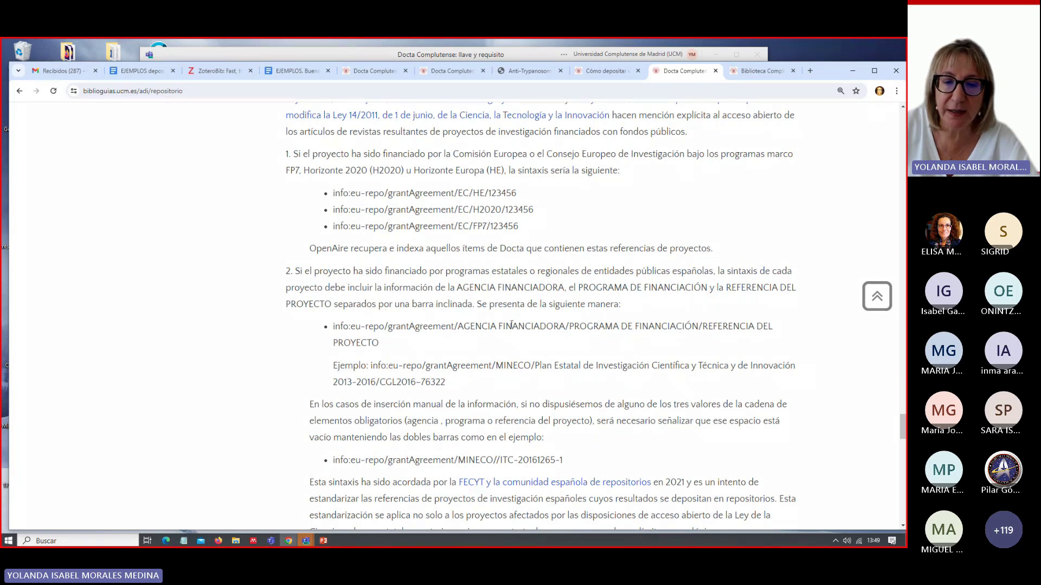
scroll(510, 323, "down", 1)
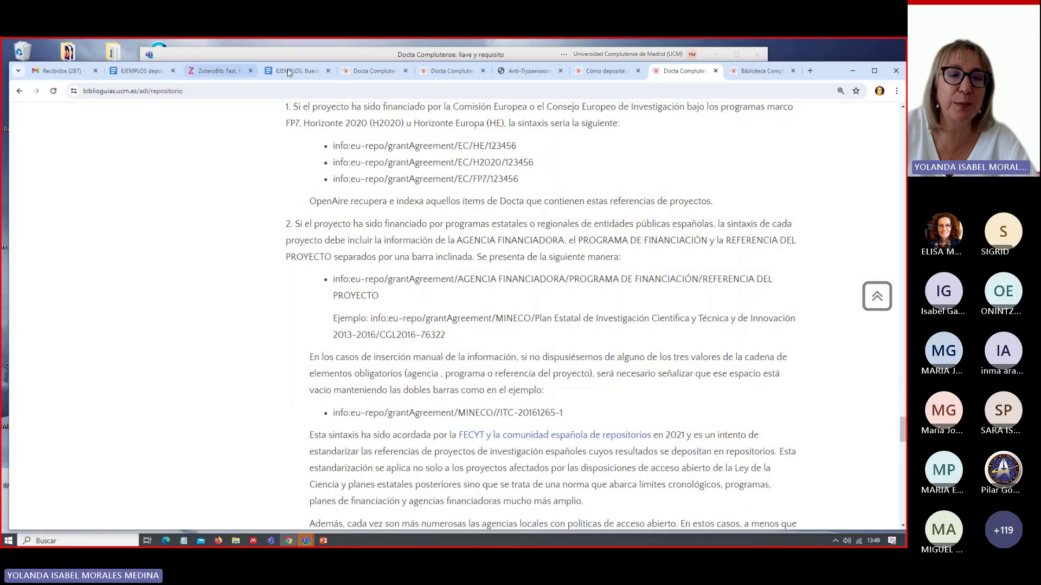
- Search for H2020 in Proyectos de investigación and choose the suggestion info:eu-repo/grantAgreement/EC/H2020/101017408/EU
left_click(356, 77)
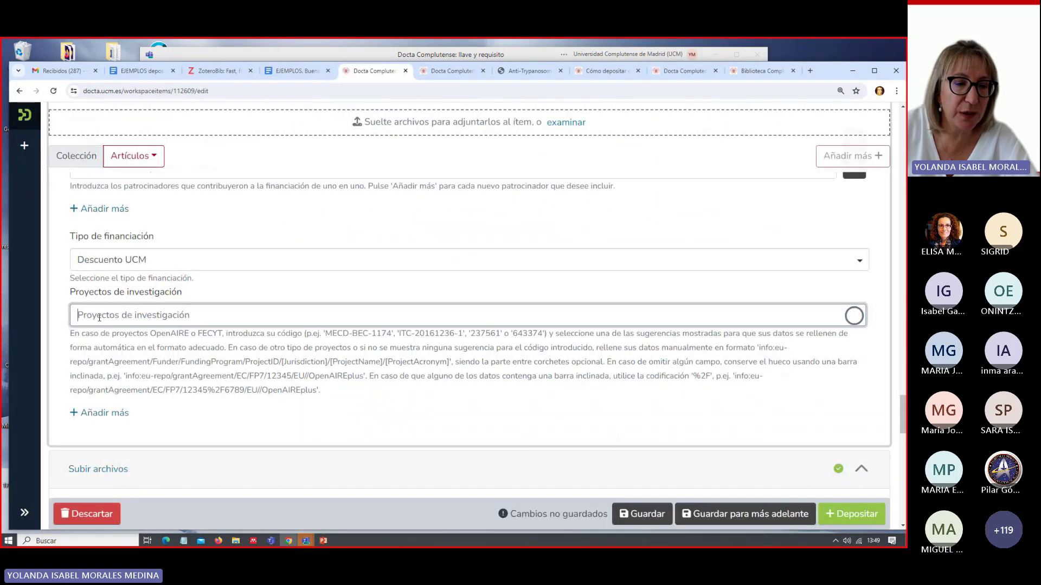
type("H")
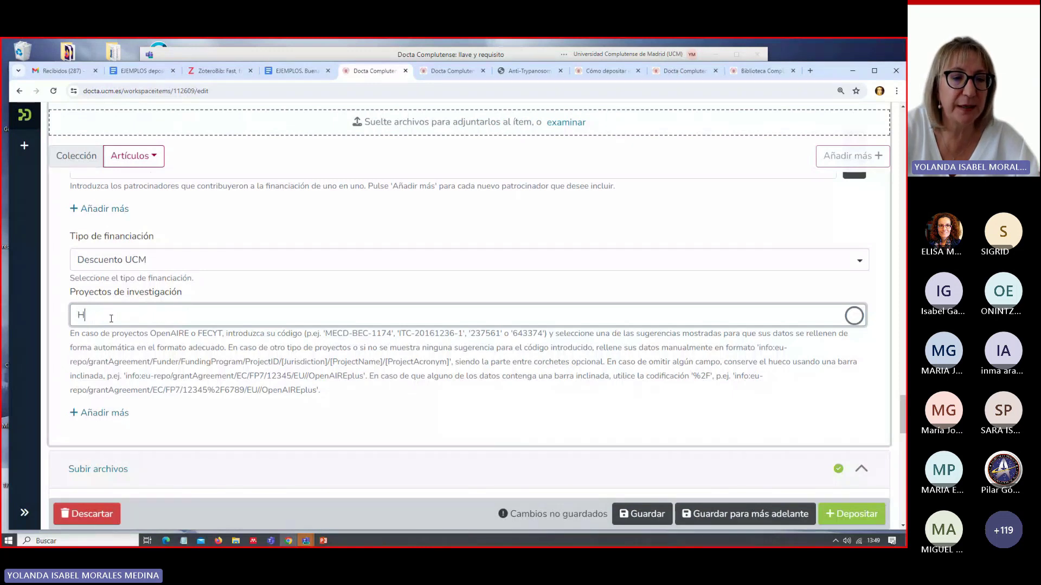
type("2020")
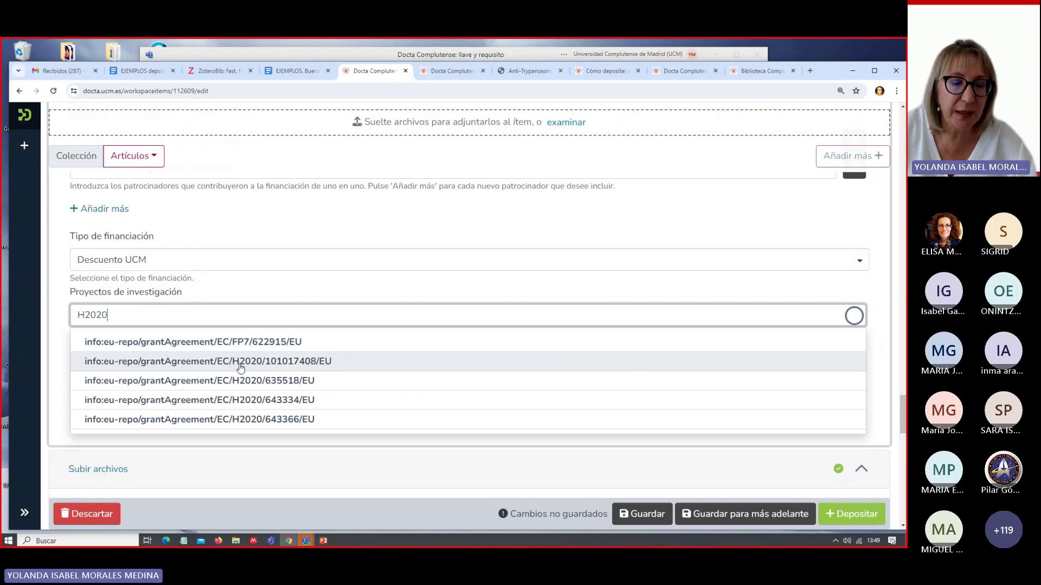
left_click(271, 364)
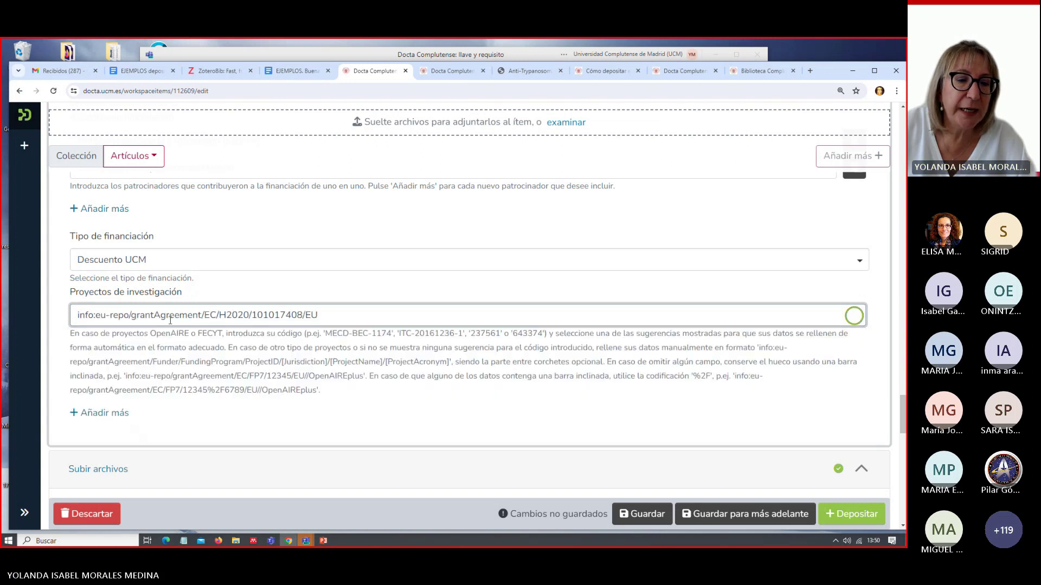
- Remove the project number and country ending from the project reference, leaving info:eu-repo/grantAgreement/EC/H2020/
double_click(265, 313)
key("shift+End")
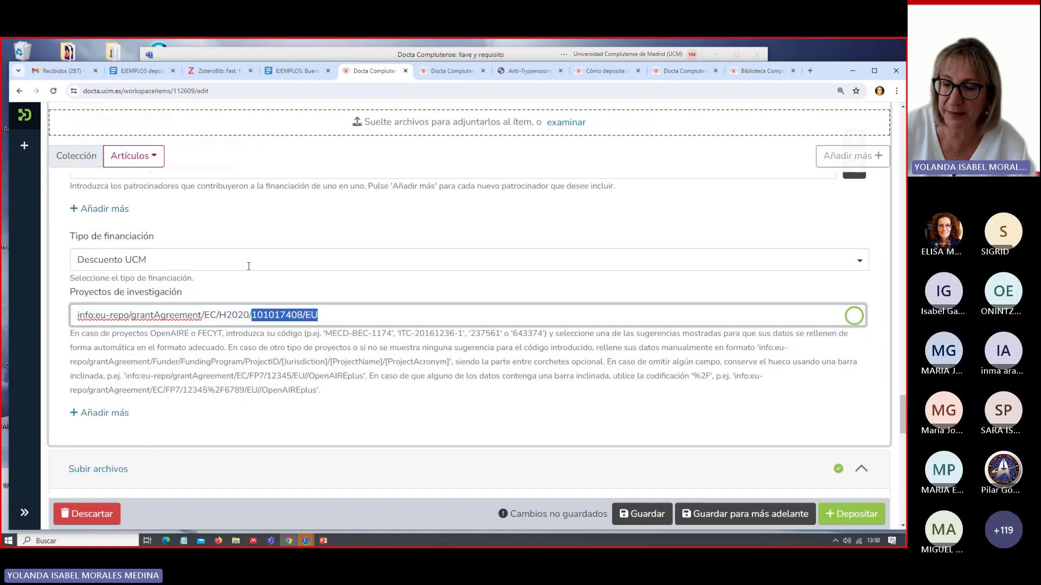
key("BackSpace")
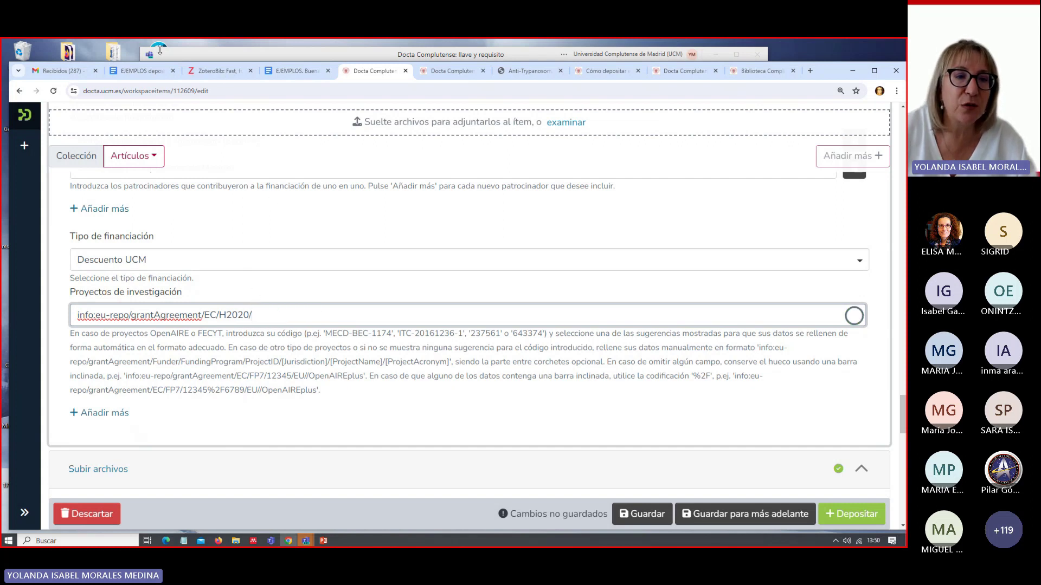
left_click(144, 75)
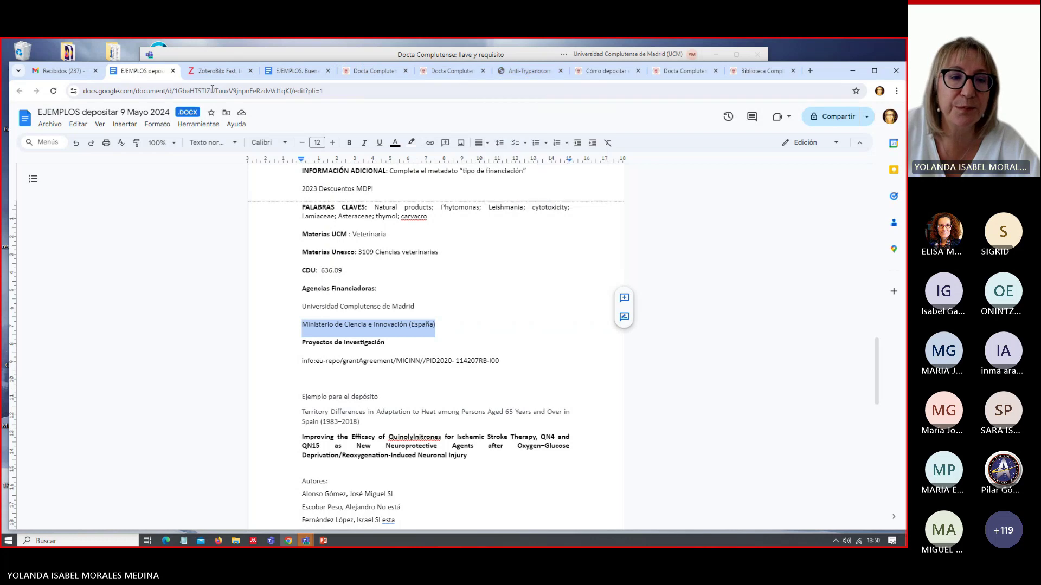
left_click(353, 73)
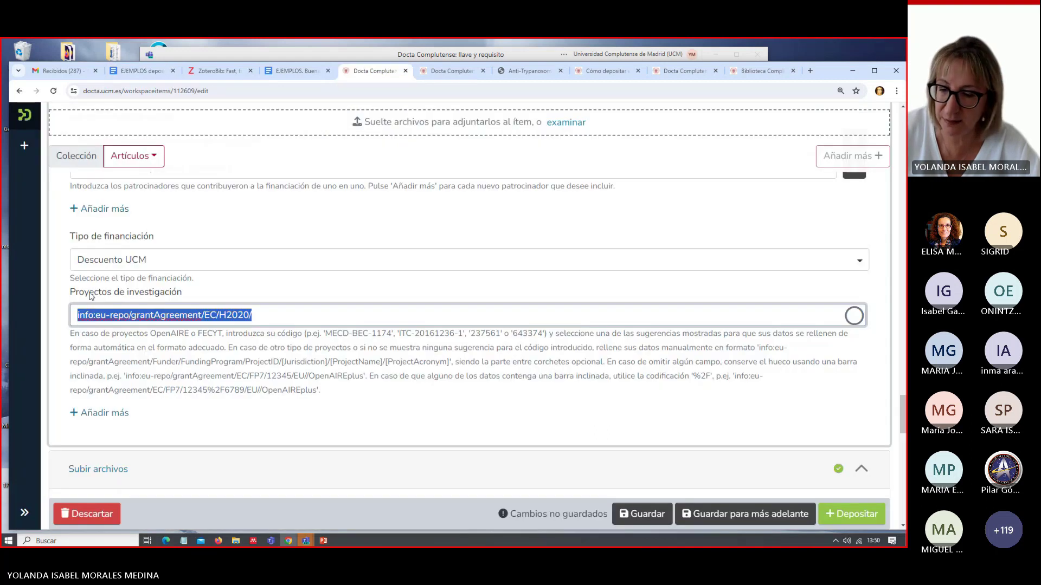
key("BackSpace")
type("PID")
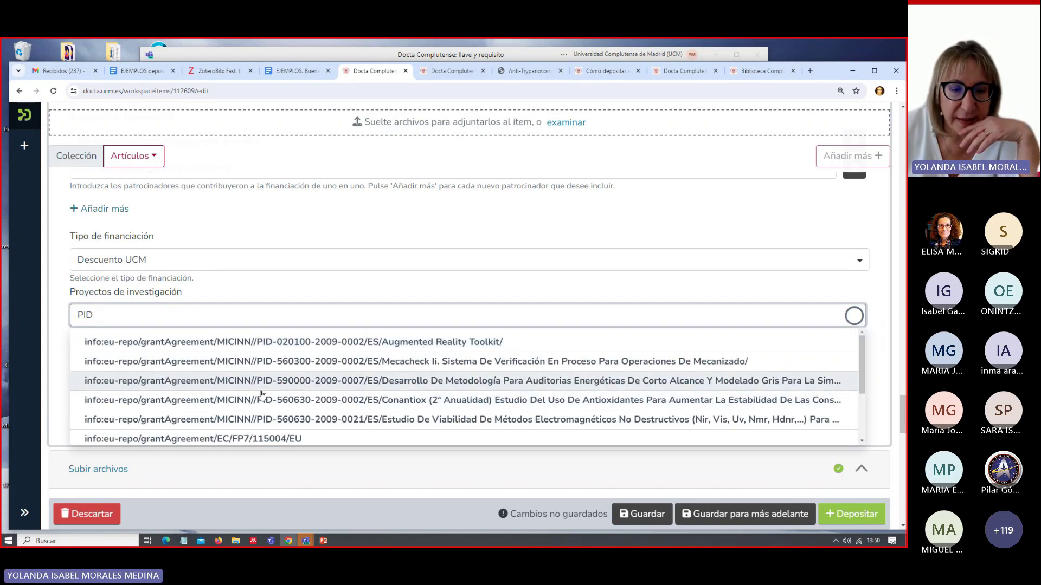
left_click(255, 361)
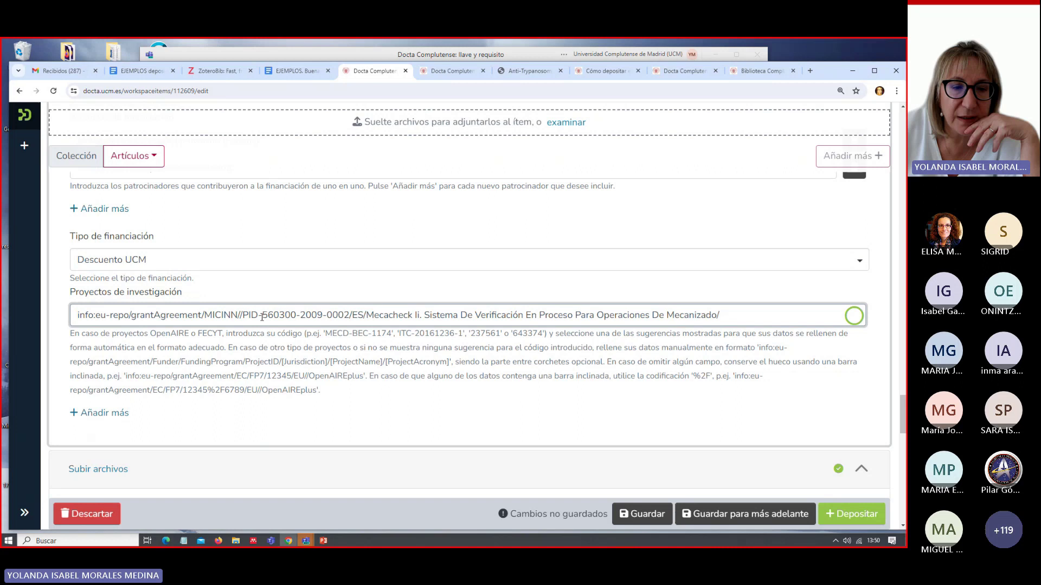
left_click_drag(265, 315, 721, 315)
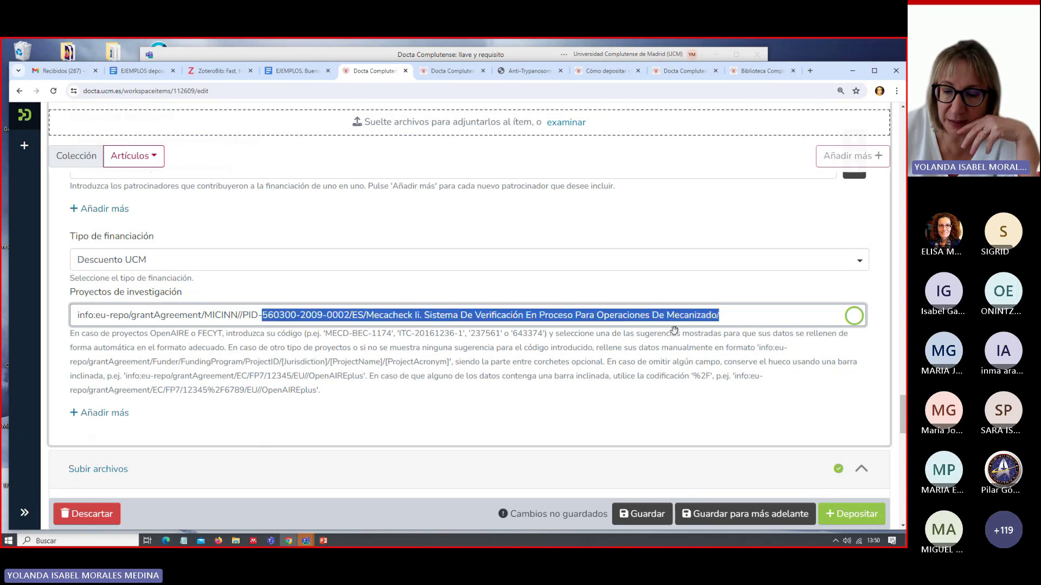
key("BackSpace")
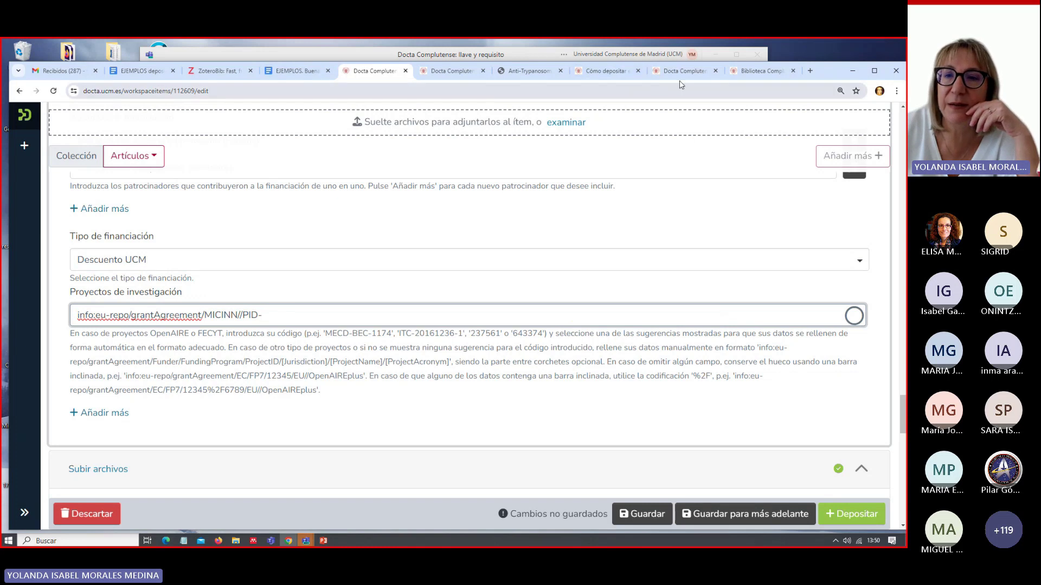
left_click(530, 73)
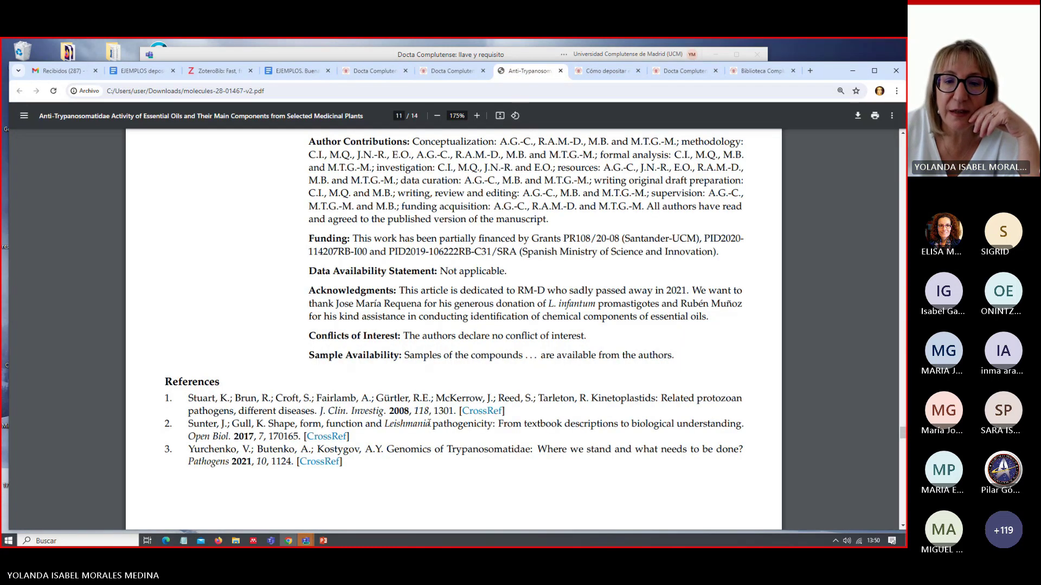
left_click_drag(405, 253, 492, 252)
key("ctrl+c")
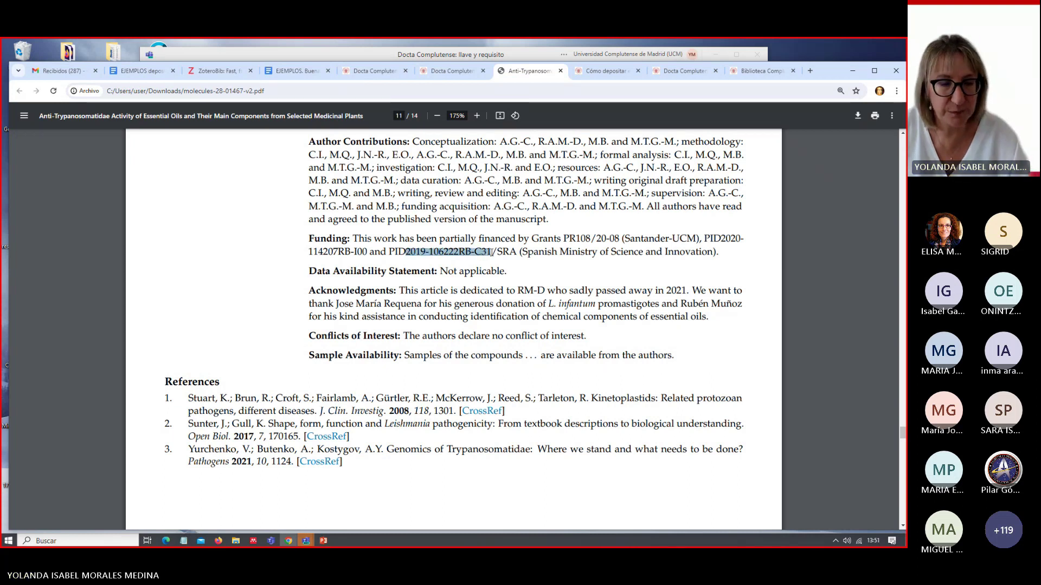
left_click(360, 67)
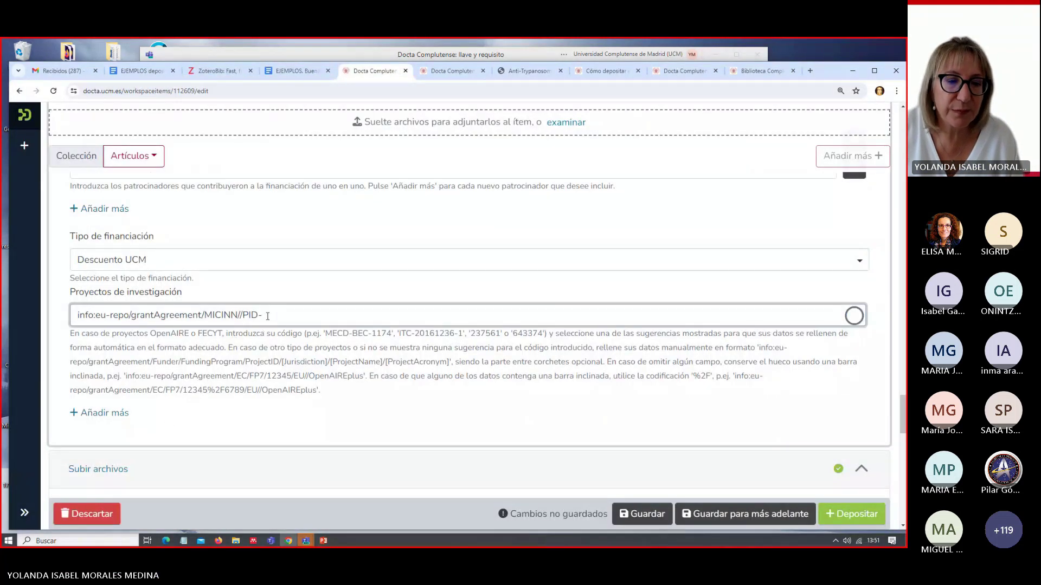
key("ctrl+v")
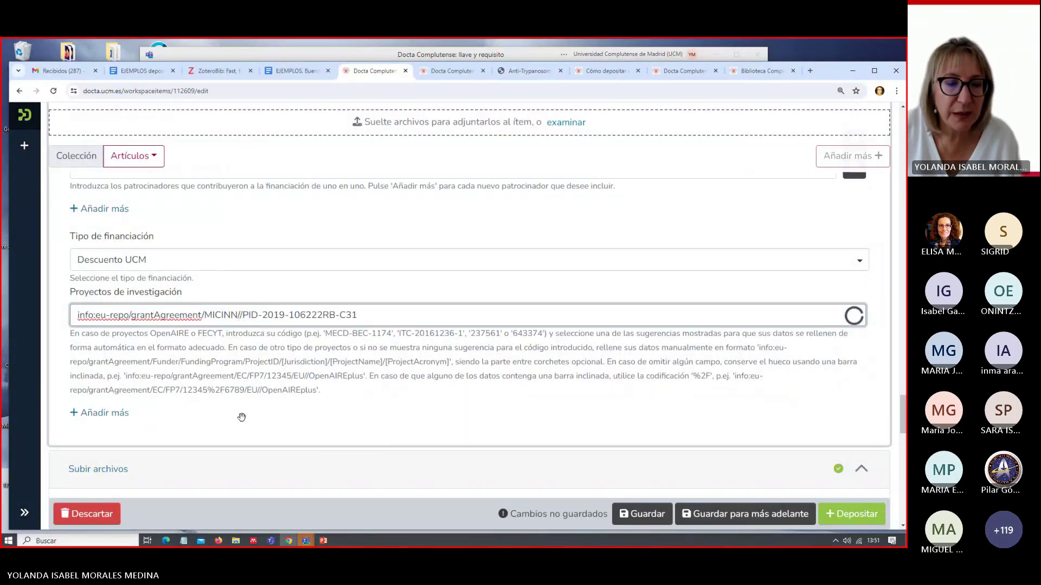
scroll(242, 418, "down", 1)
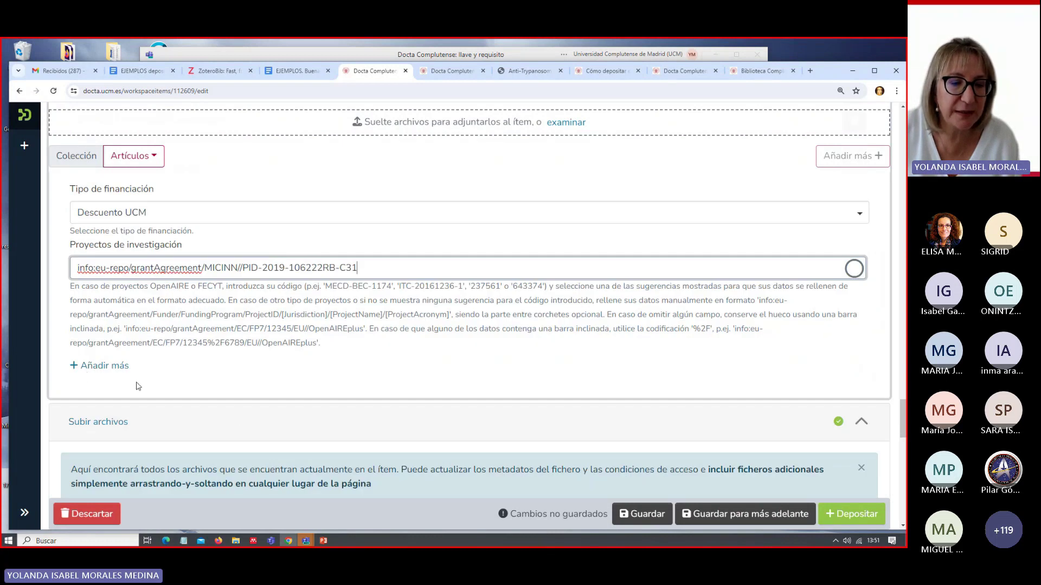
left_click(644, 515)
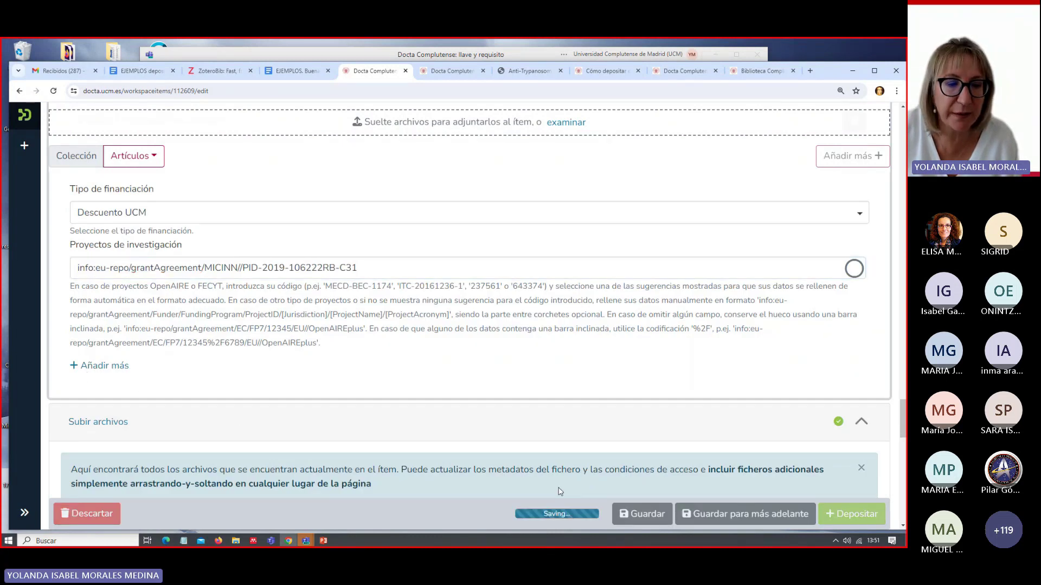
- Open the uploaded file molecules-28-01467-v2.pdf for editing and close the dialog without changes
scroll(477, 408, "down", 4)
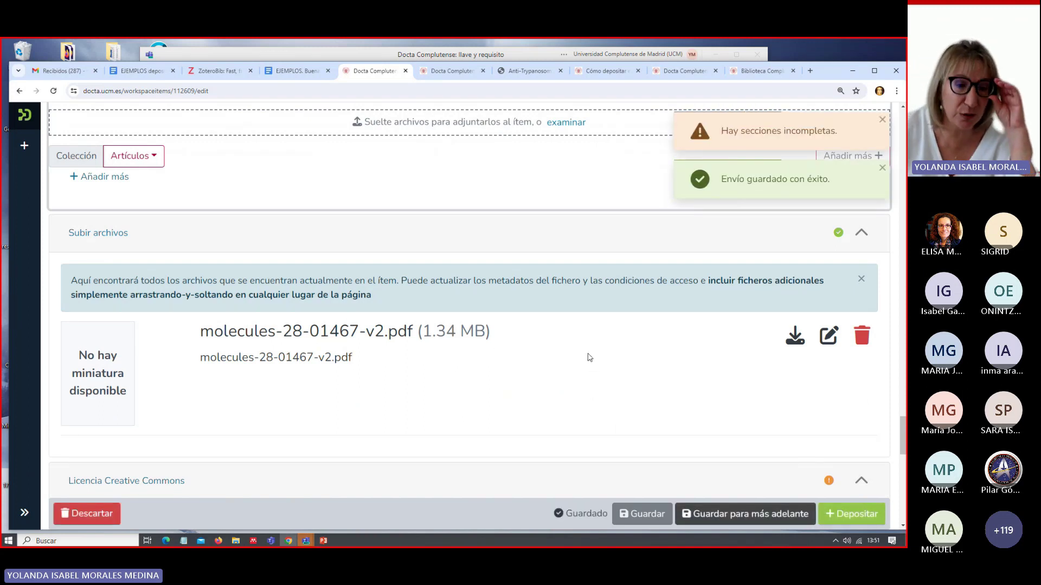
scroll(591, 355, "down", 1)
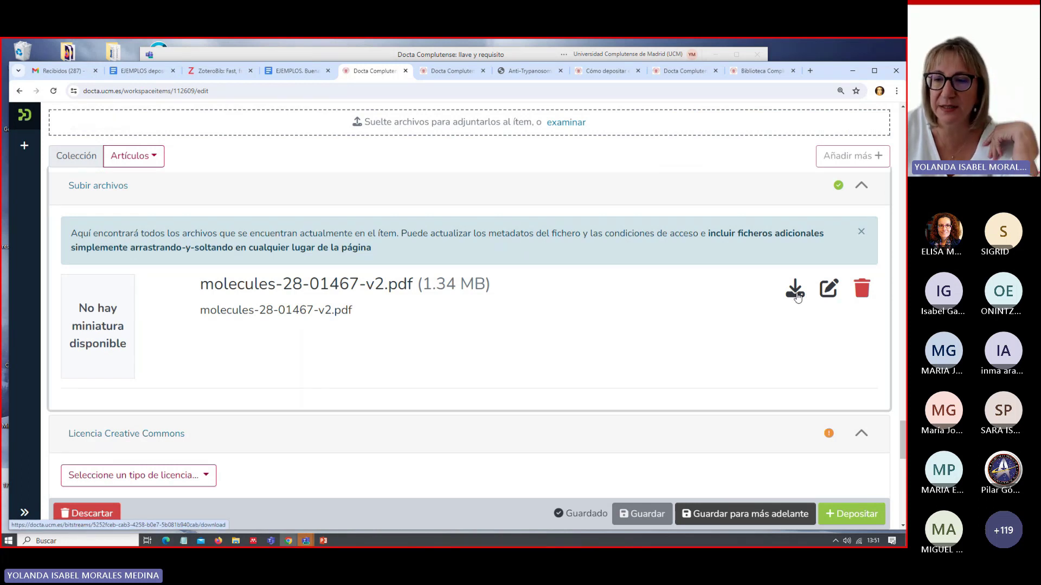
left_click(828, 290)
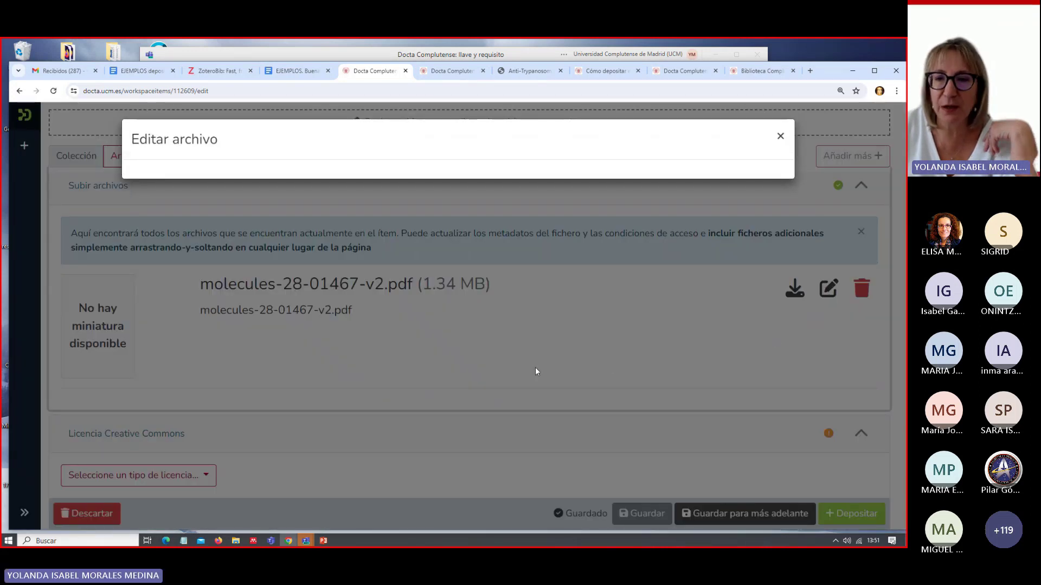
left_click(780, 138)
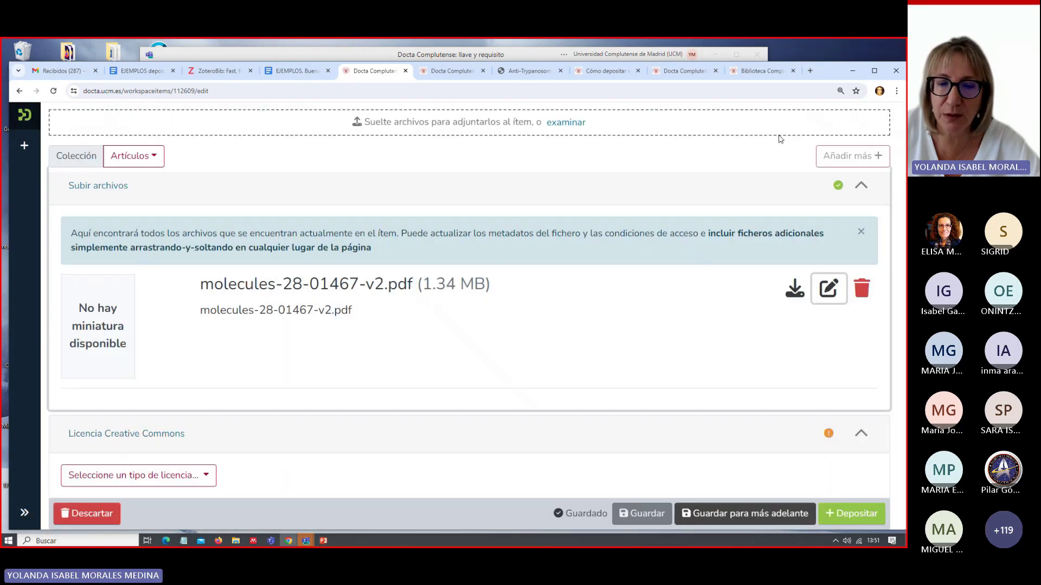
- Choose Creative Commons as the licence type in the Licencia Creative Commons section
scroll(641, 326, "down", 2)
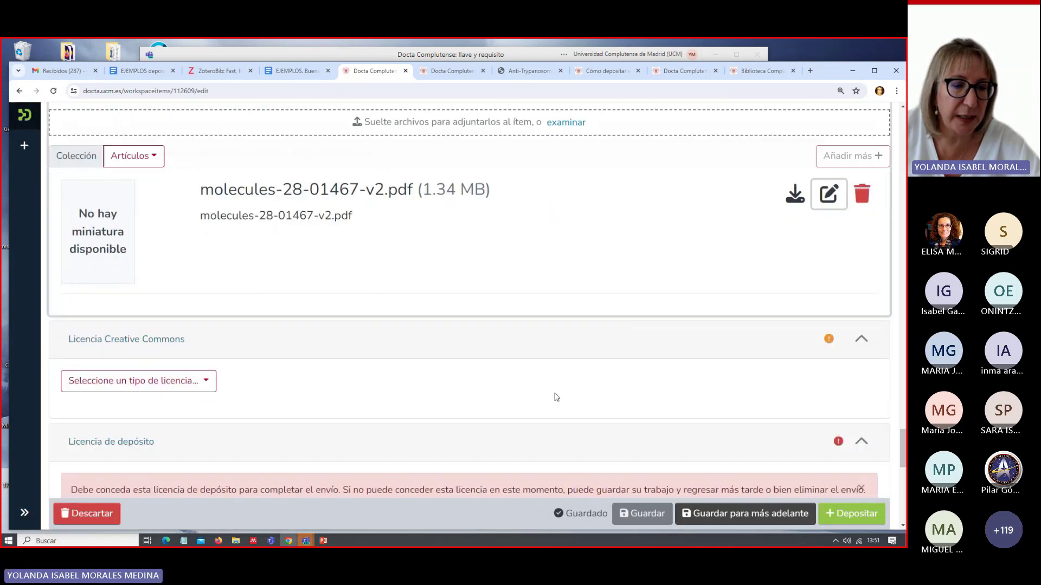
mouse_move(143, 324)
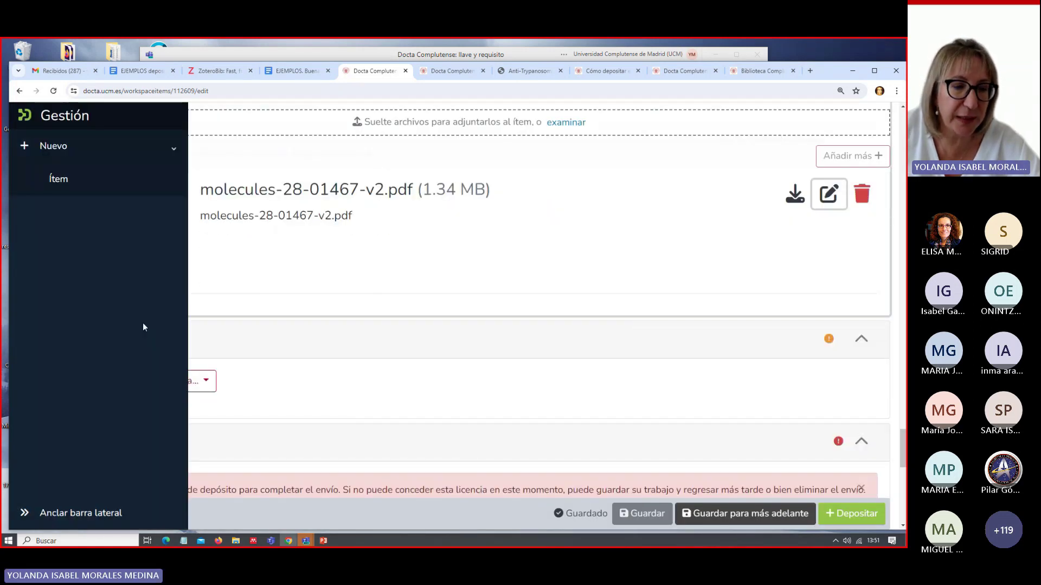
left_click(206, 386)
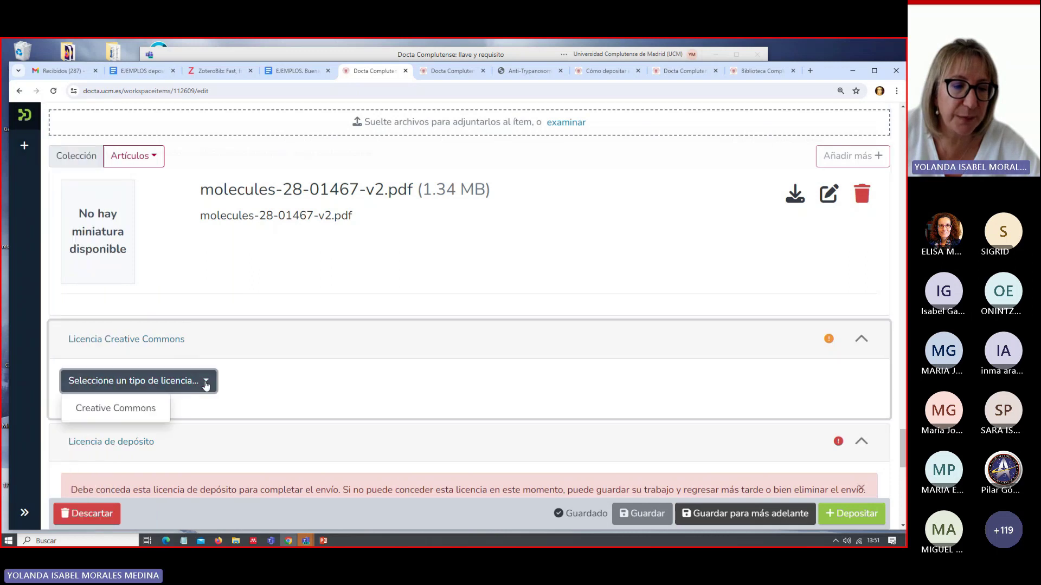
left_click(116, 407)
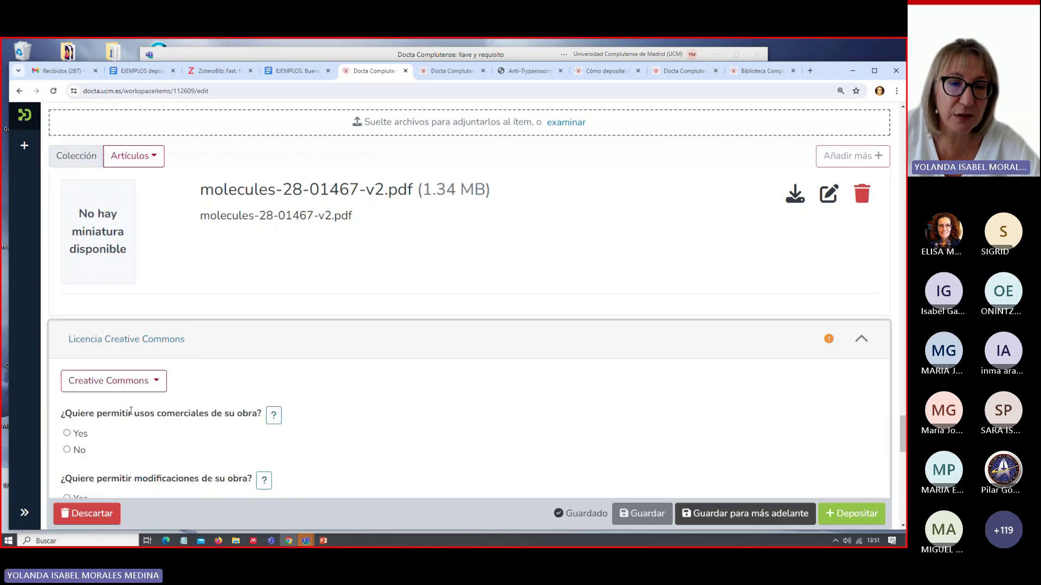
- Check the Creative Commons licence and copyright notice on the first page of the article PDF
left_click(516, 69)
scroll(902, 432, "up", 2)
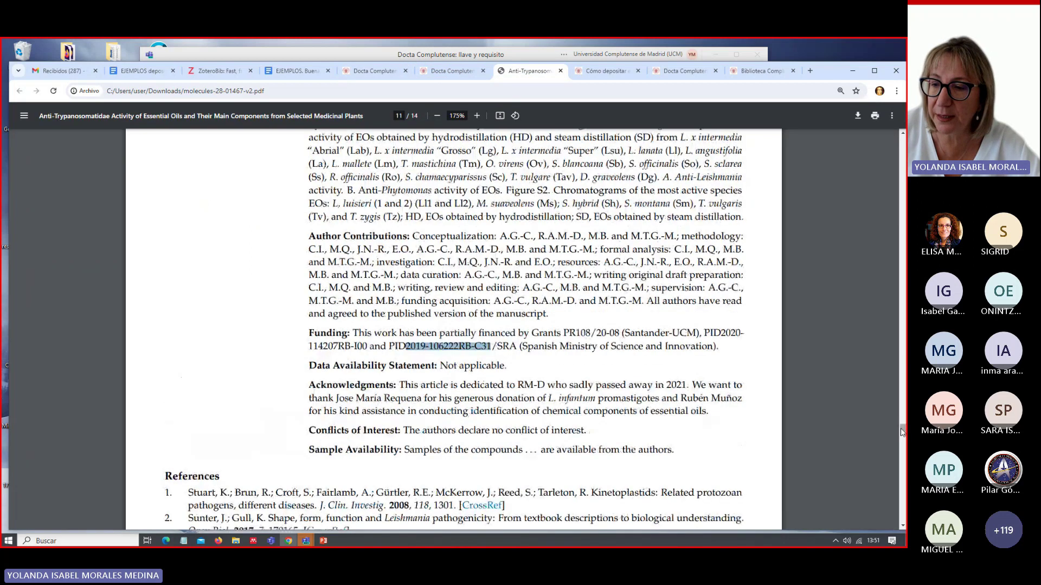
left_click_drag(902, 432, 875, 287)
key("Home")
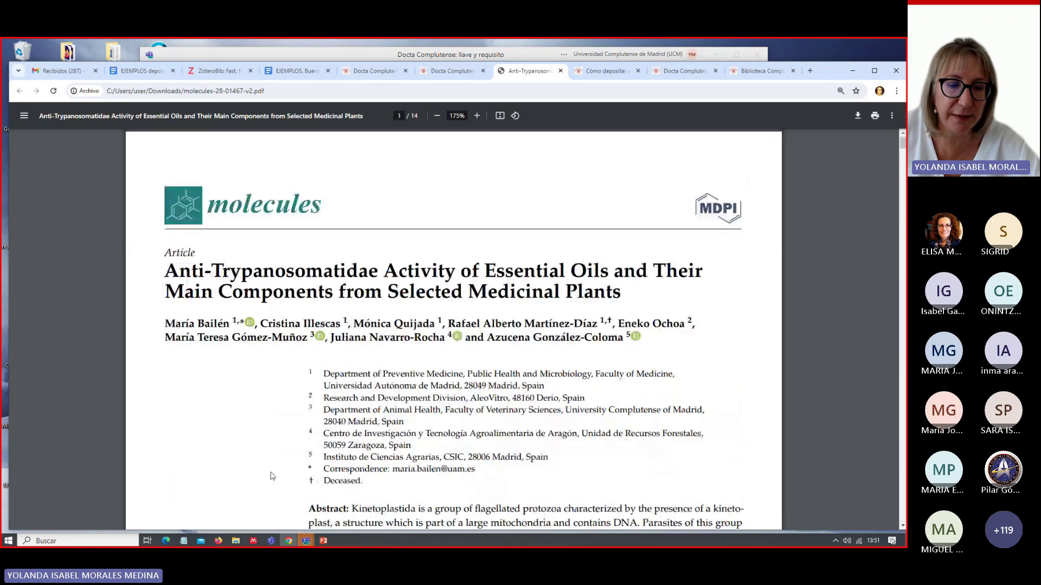
scroll(268, 434, "down", 7)
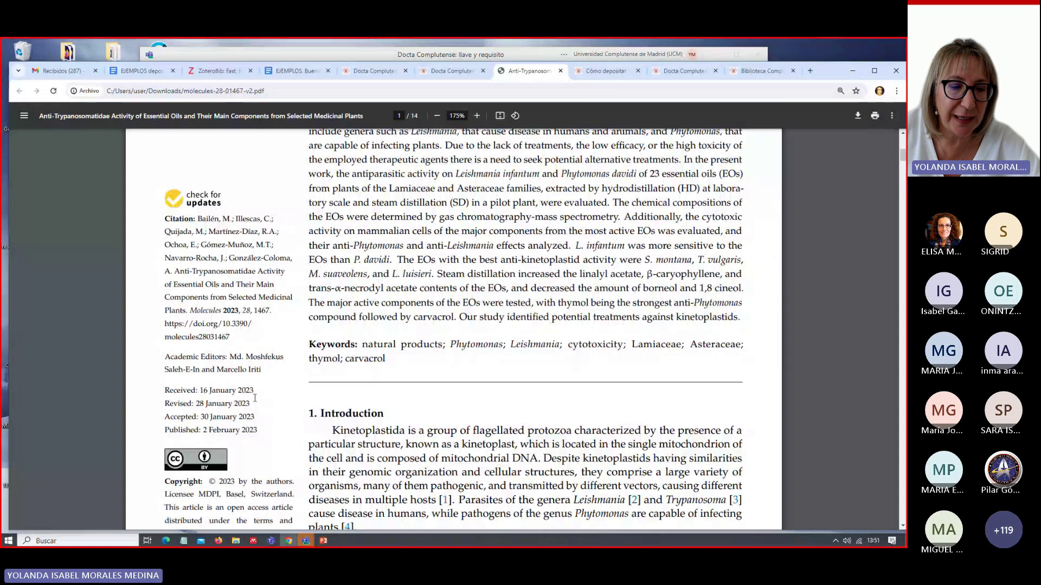
scroll(255, 398, "down", 3)
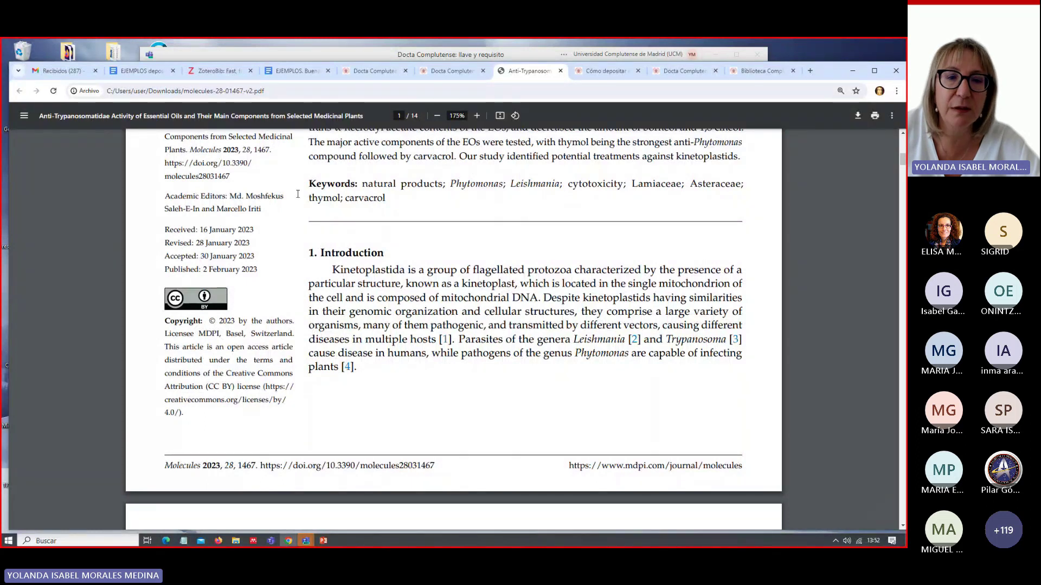
- Allow commercial uses and modifications of the work, grant the resulting CC BY 4.0 licence and save the submission
left_click(375, 72)
scroll(108, 358, "down", 2)
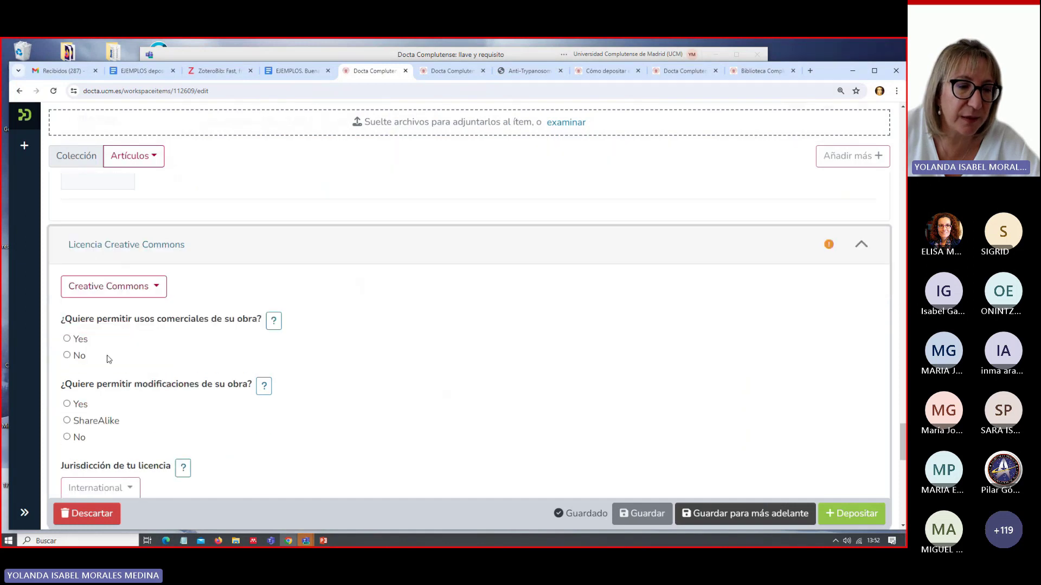
left_click(68, 339)
left_click(67, 404)
scroll(174, 360, "down", 2)
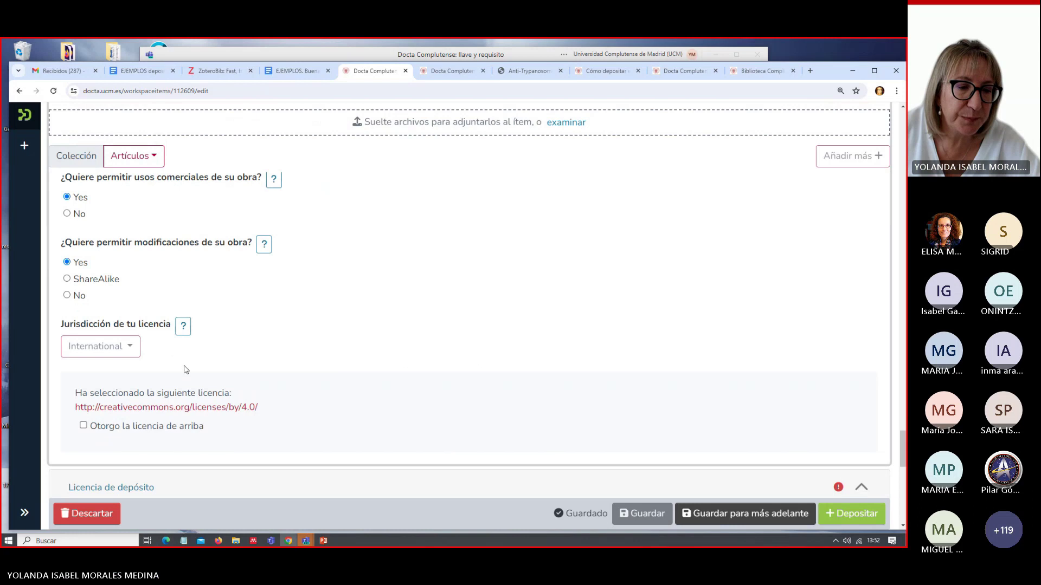
left_click(84, 427)
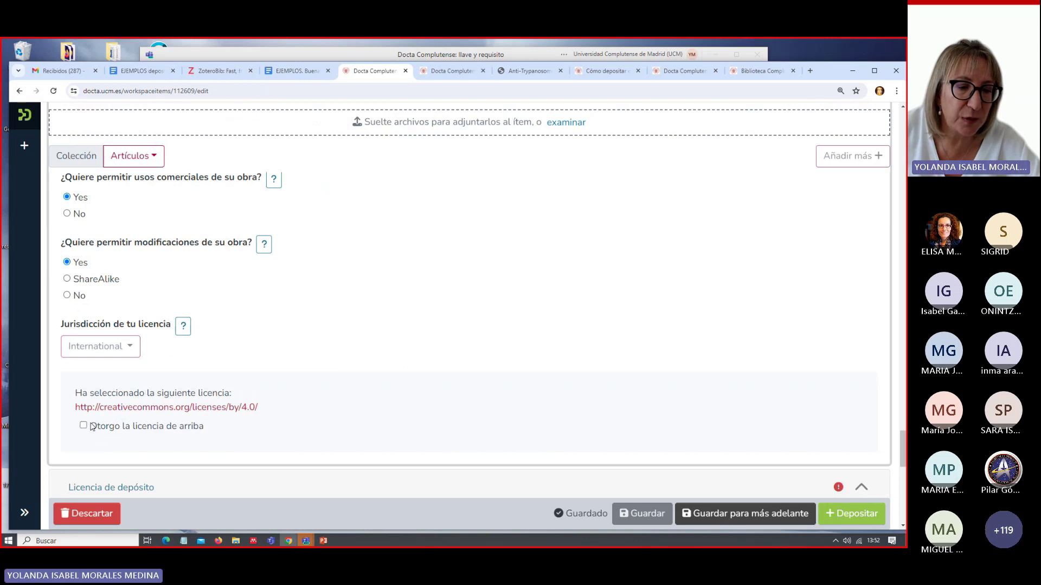
scroll(251, 353, "down", 2)
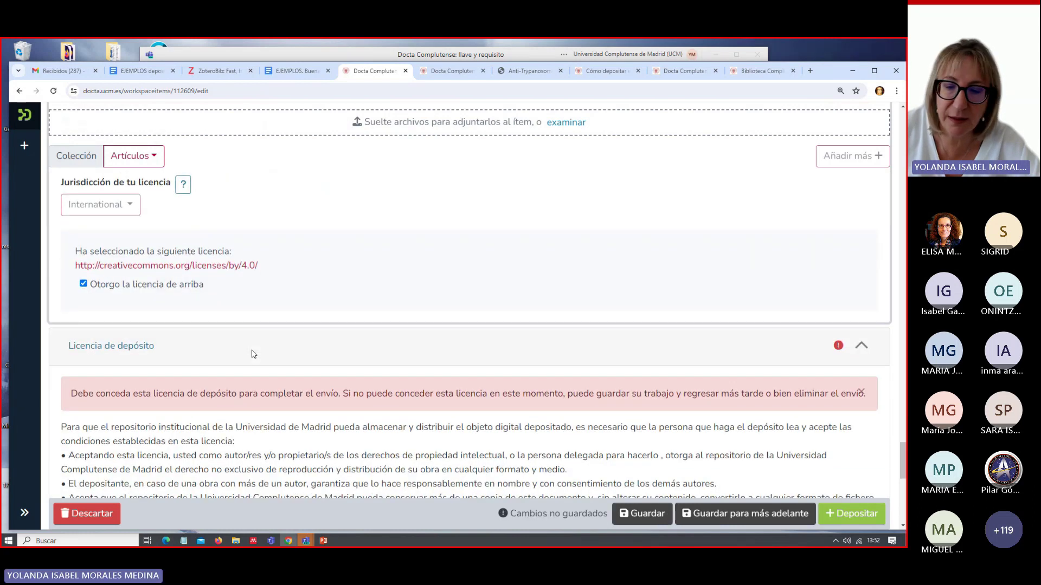
left_click(645, 513)
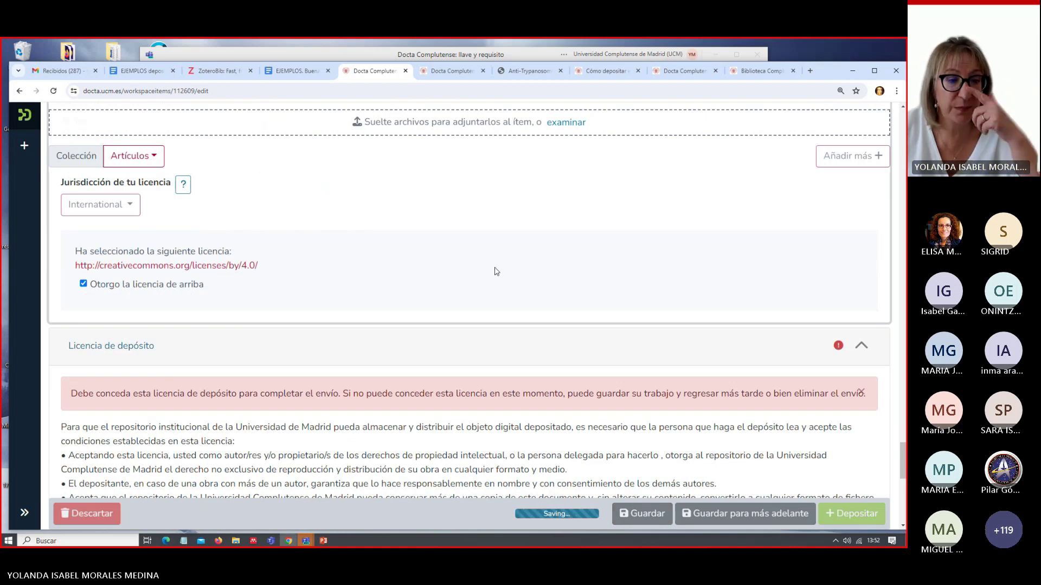
- Review the Licencia de depósito terms, confirm the deposit licence and save the submission
scroll(492, 269, "down", 4)
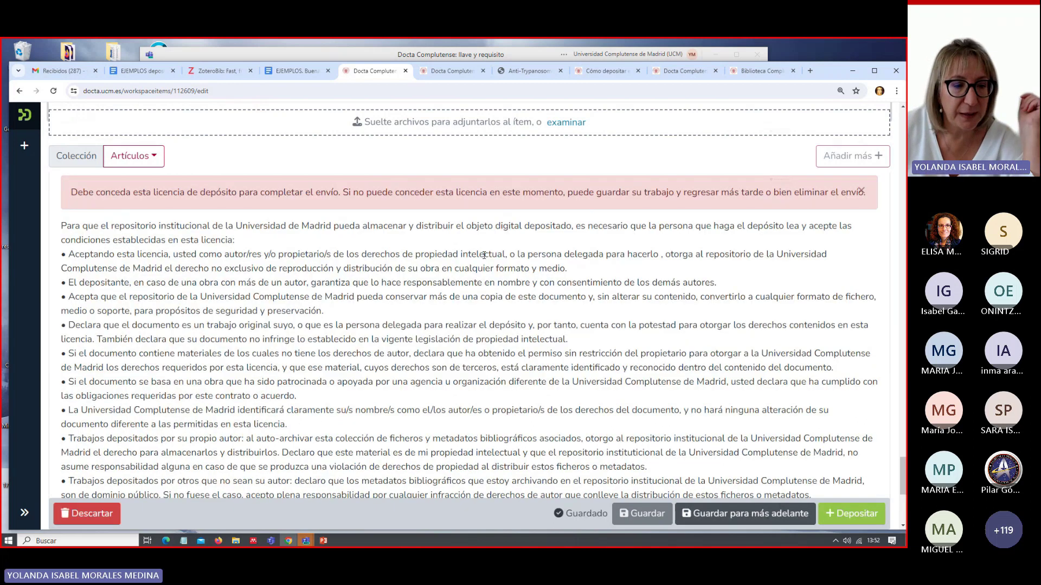
scroll(244, 391, "down", 4)
scroll(244, 391, "up", 1)
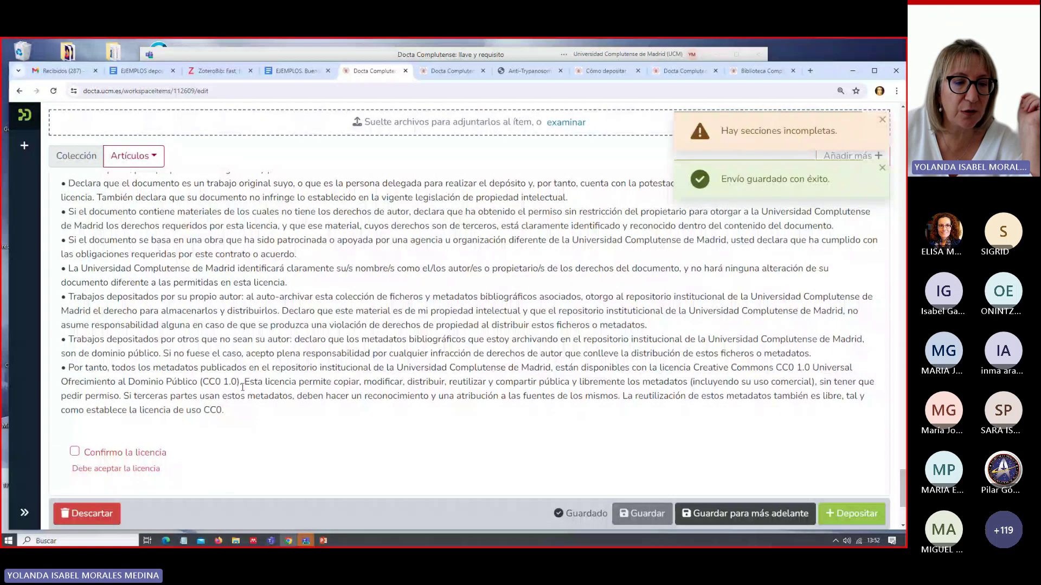
scroll(243, 387, "down", 1)
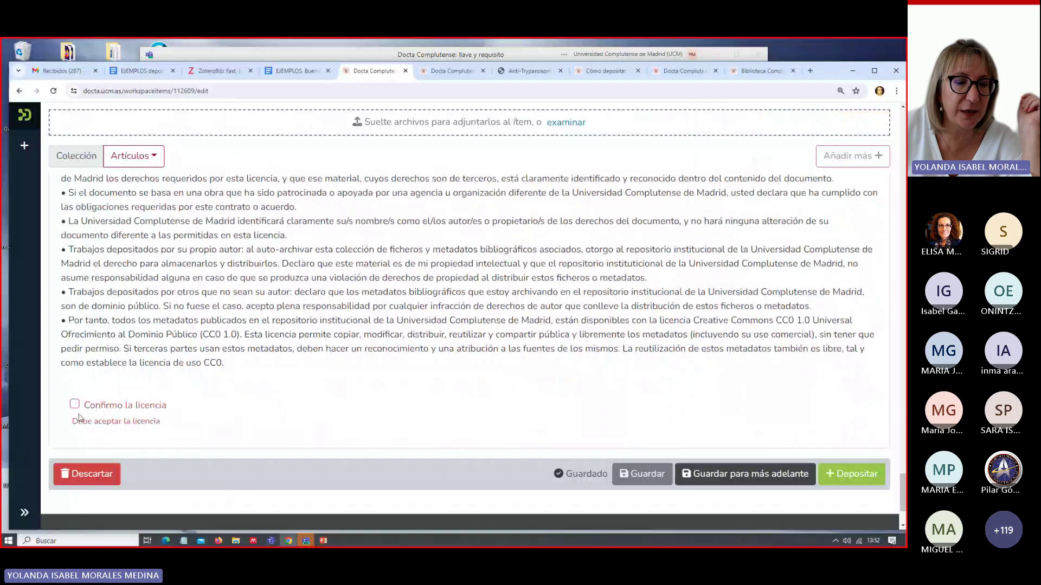
left_click(75, 405)
scroll(322, 432, "down", 1)
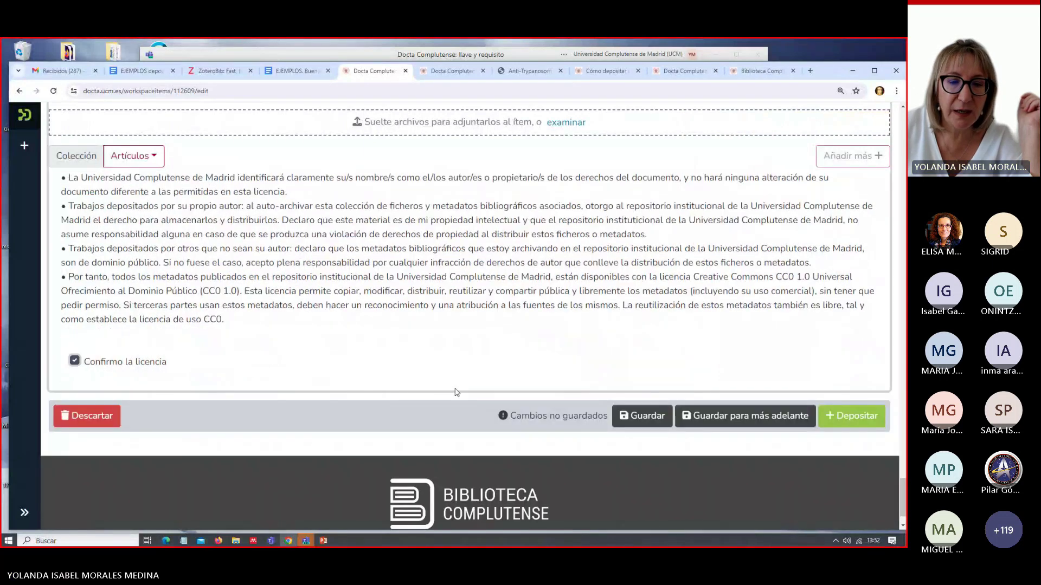
scroll(459, 368, "up", 3)
scroll(459, 365, "up", 3)
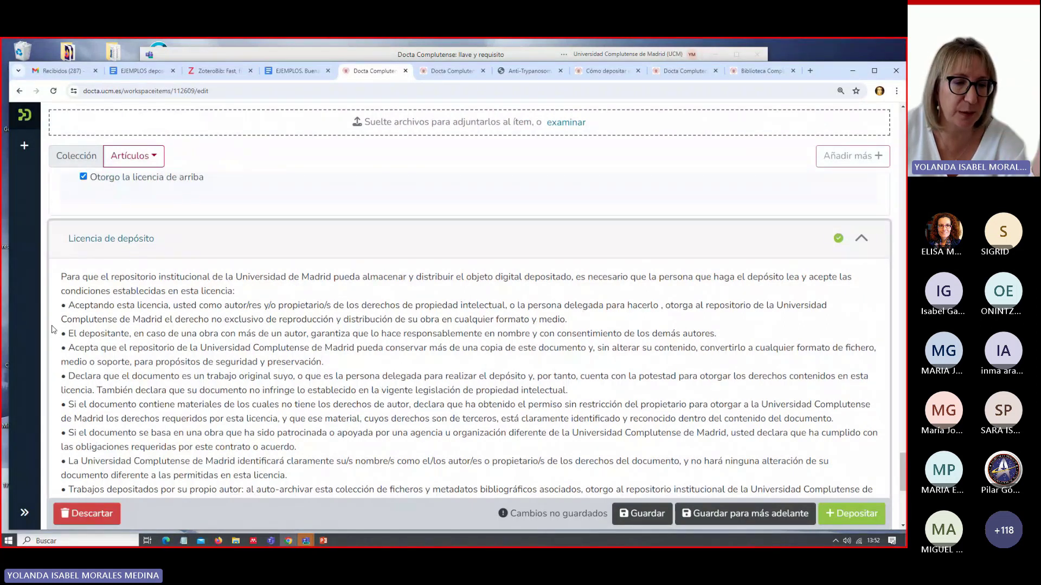
scroll(424, 353, "down", 3)
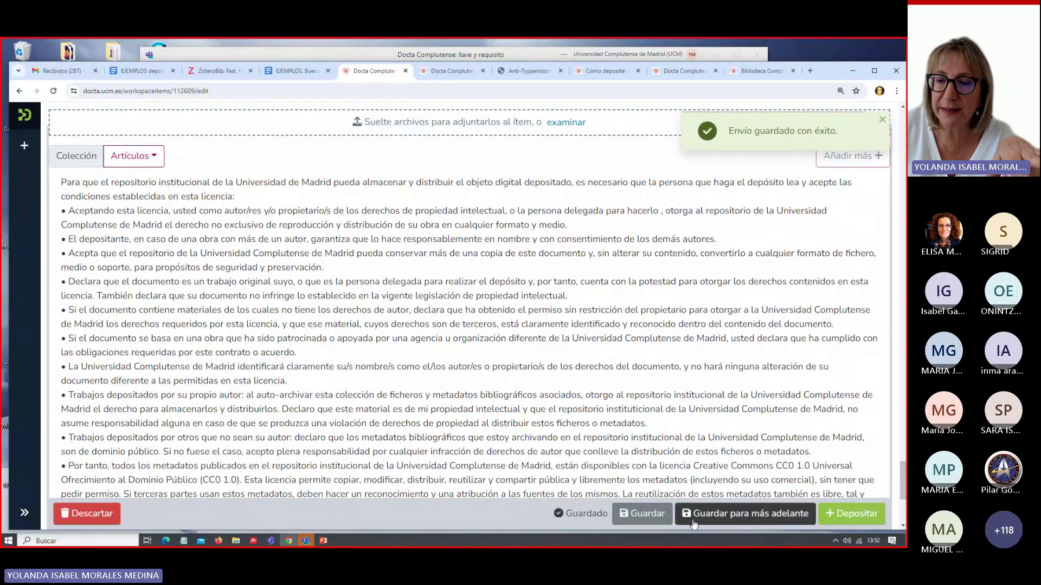
scroll(826, 448, "down", 3)
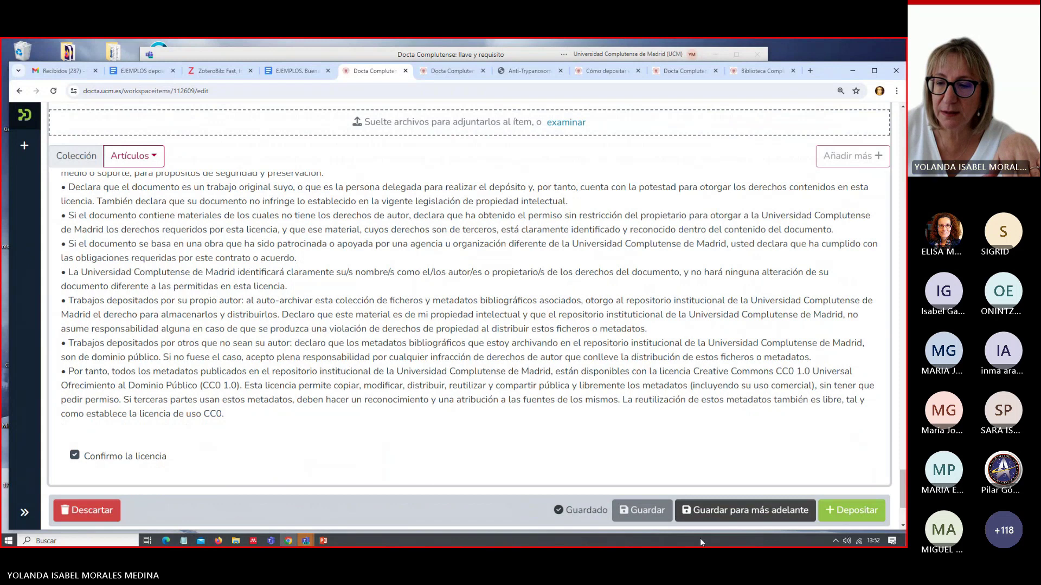
left_click(844, 512)
scroll(781, 447, "up", 5)
scroll(780, 447, "up", 5)
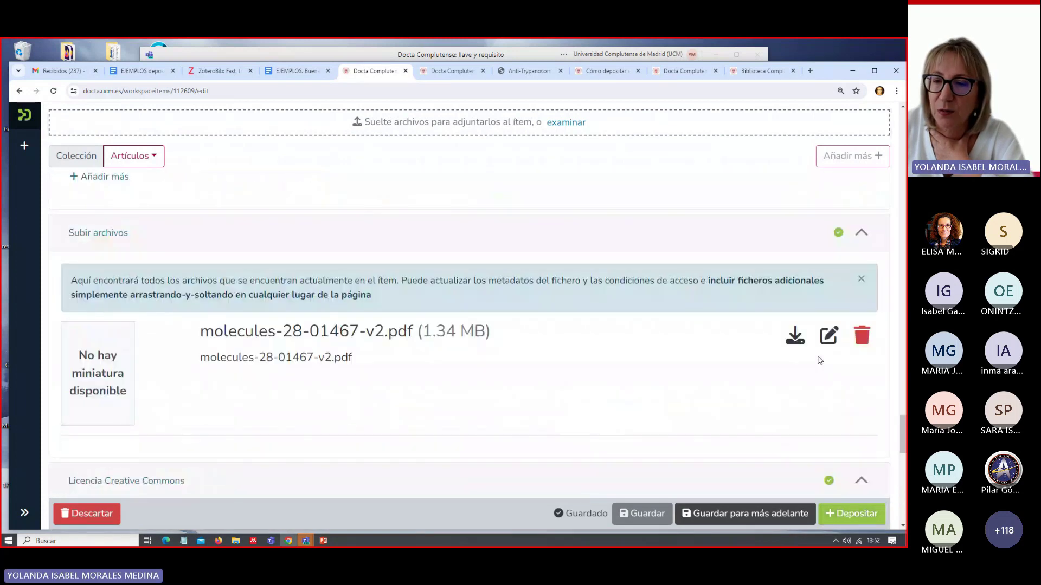
left_click(828, 337)
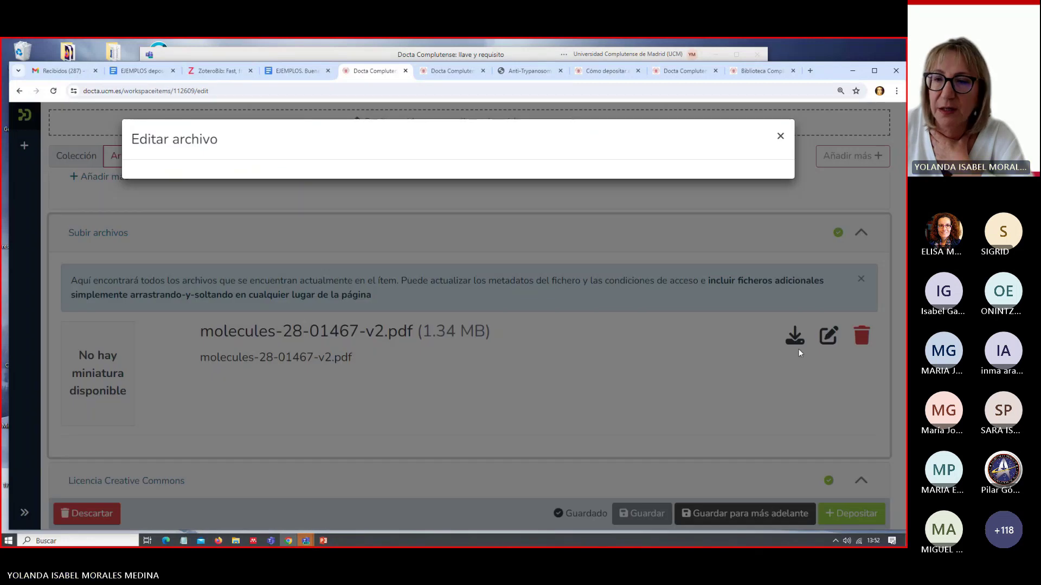
left_click(781, 136)
- Save the submission for later and reopen the Anti-Trypanosomatidae article from Sus envíos for editing
scroll(745, 368, "down", 2)
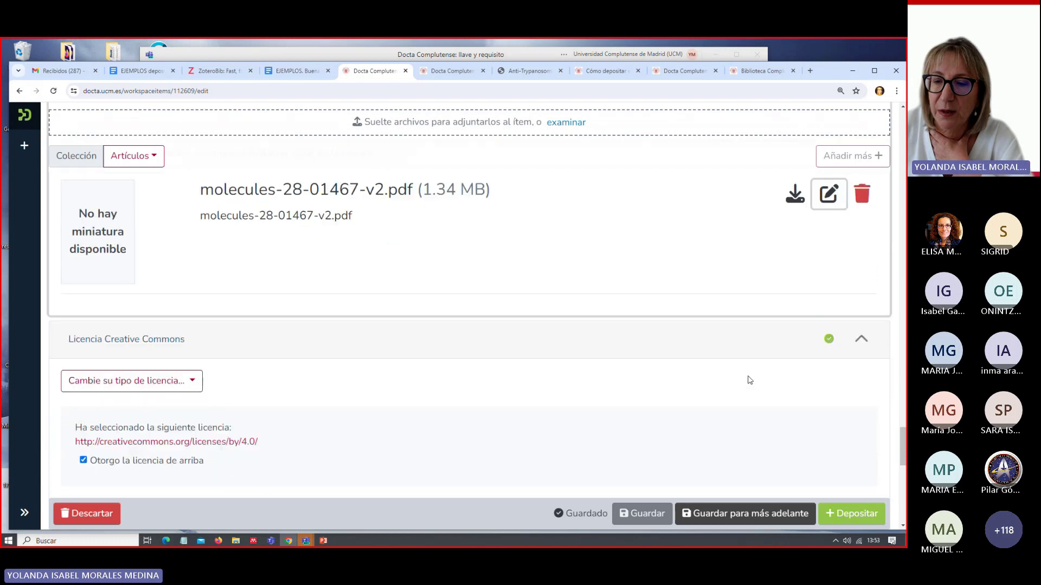
left_click(743, 515)
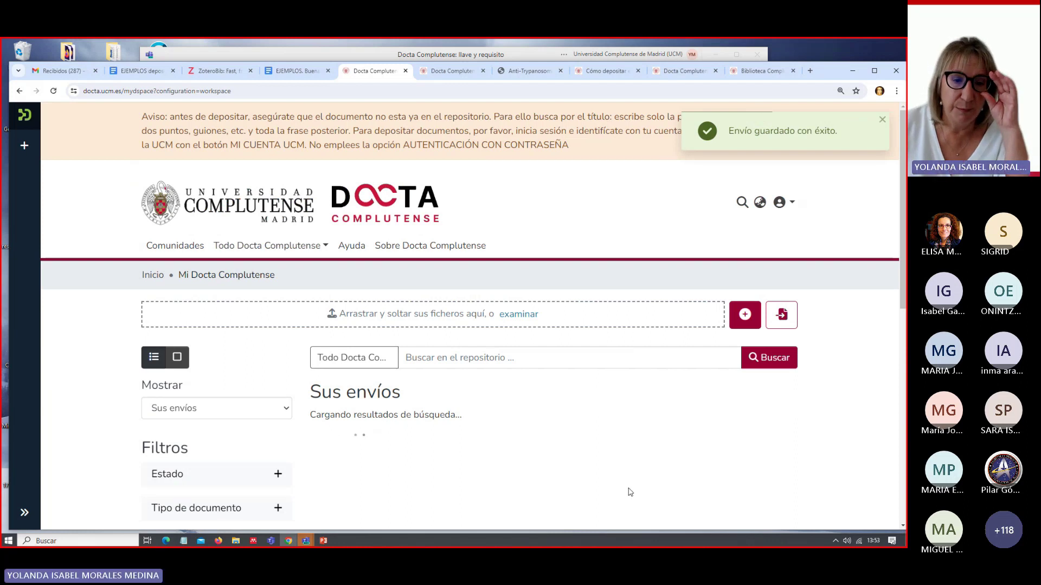
scroll(641, 448, "down", 2)
scroll(645, 434, "down", 1)
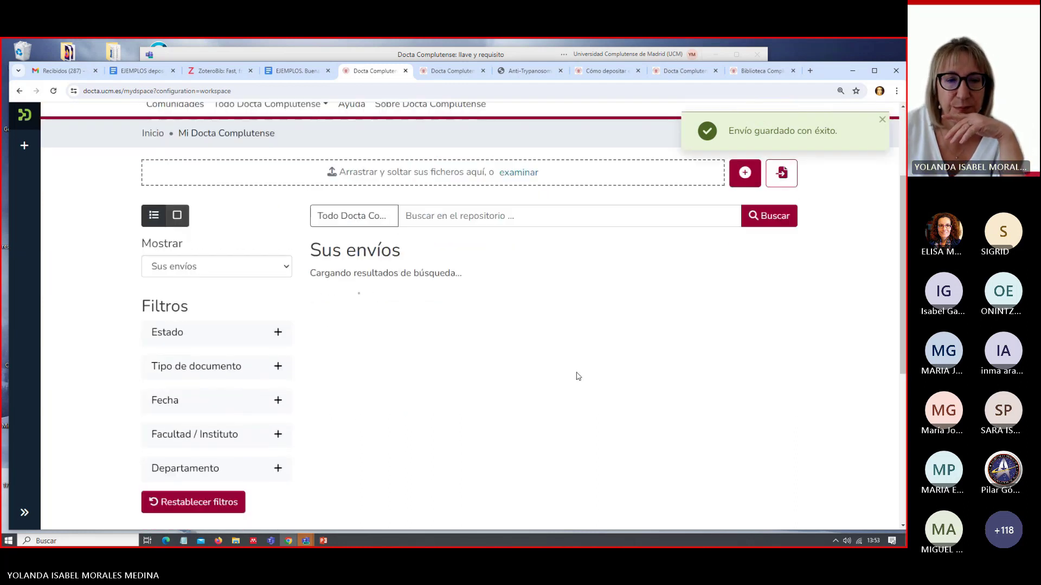
scroll(578, 374, "down", 1)
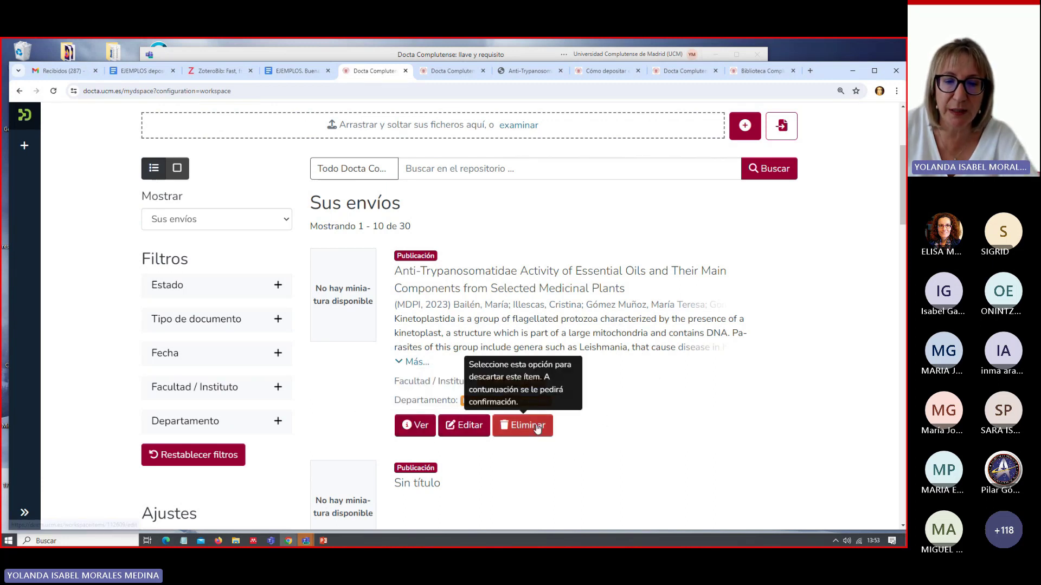
left_click(464, 428)
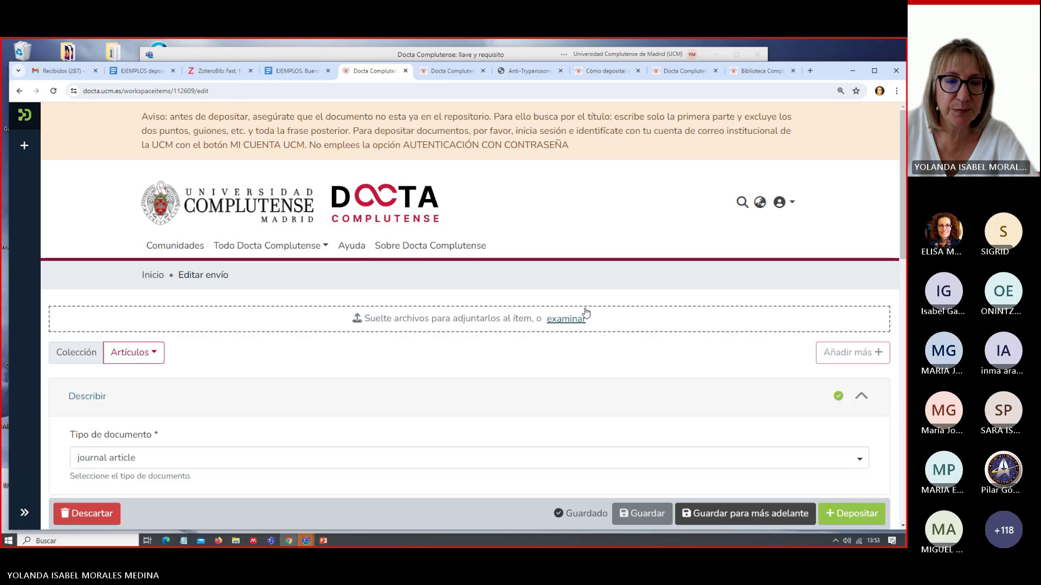
- Open the uploaded PDF's details in the Subir archivos section and rename the file to molecules.pdf
scroll(583, 314, "down", 4)
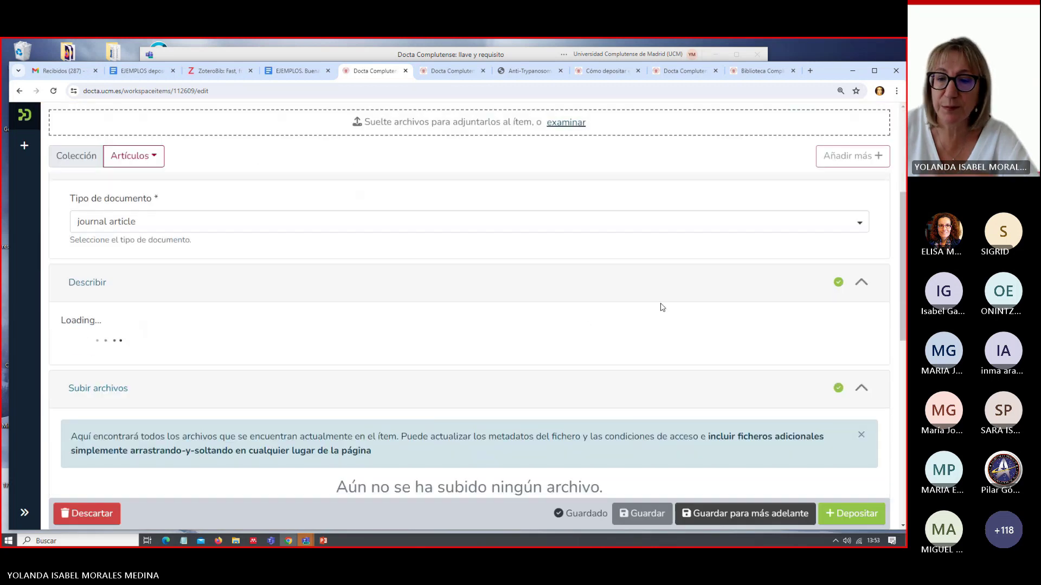
left_click_drag(905, 157, 858, 440)
scroll(857, 440, "down", 3)
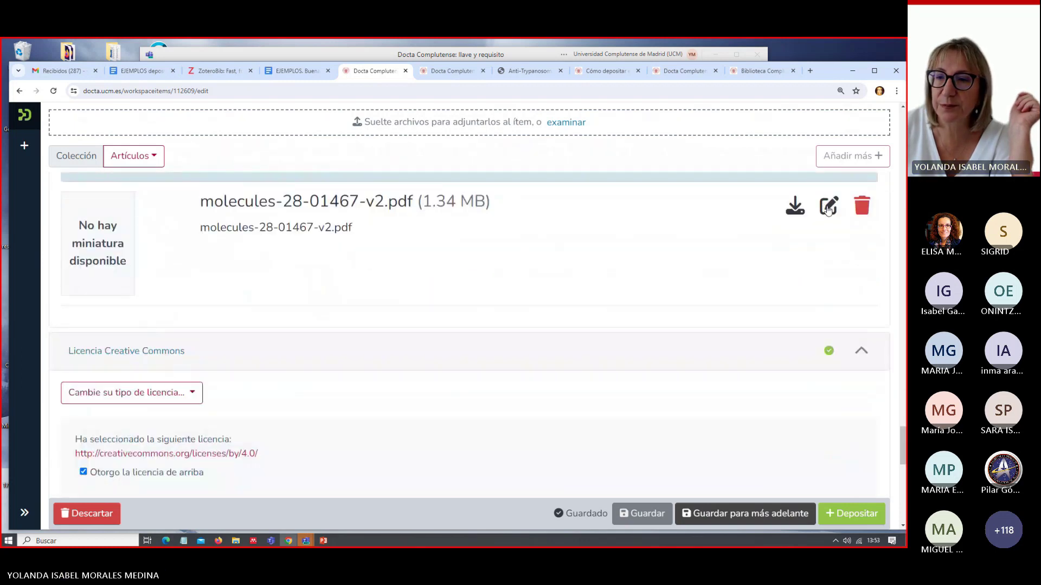
left_click(827, 208)
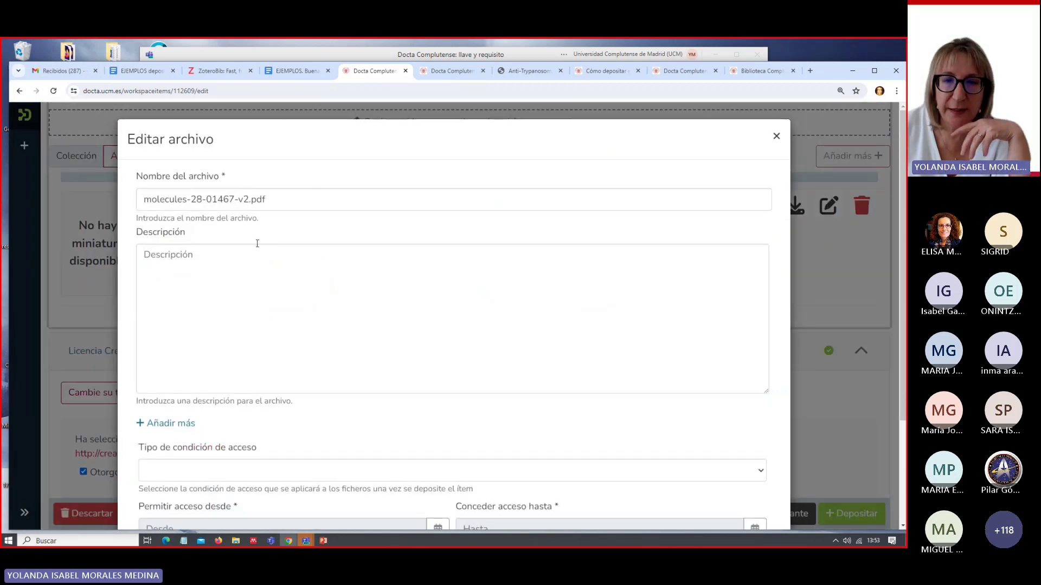
scroll(828, 241, "down", 1)
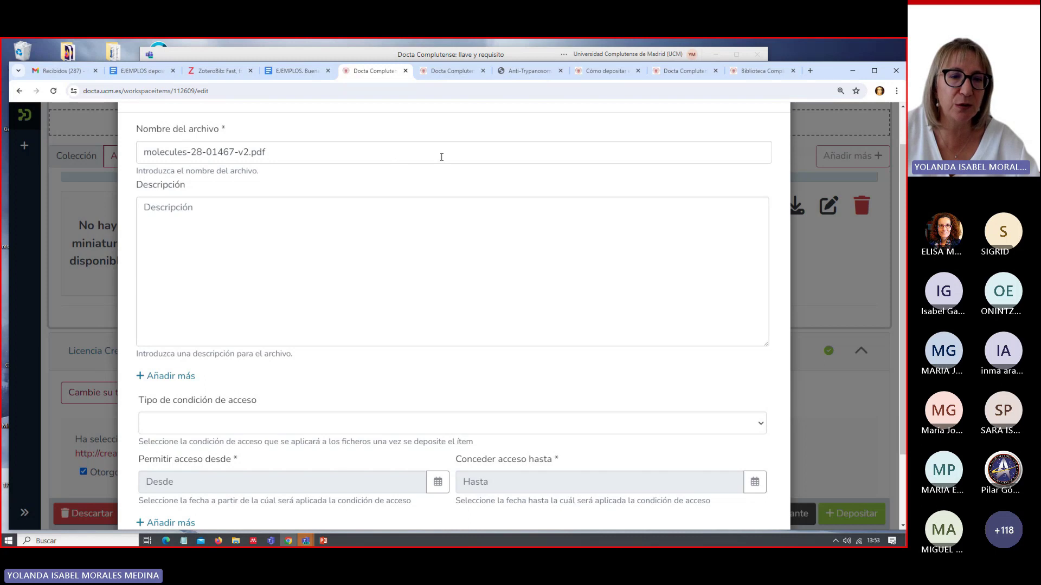
left_click(250, 152)
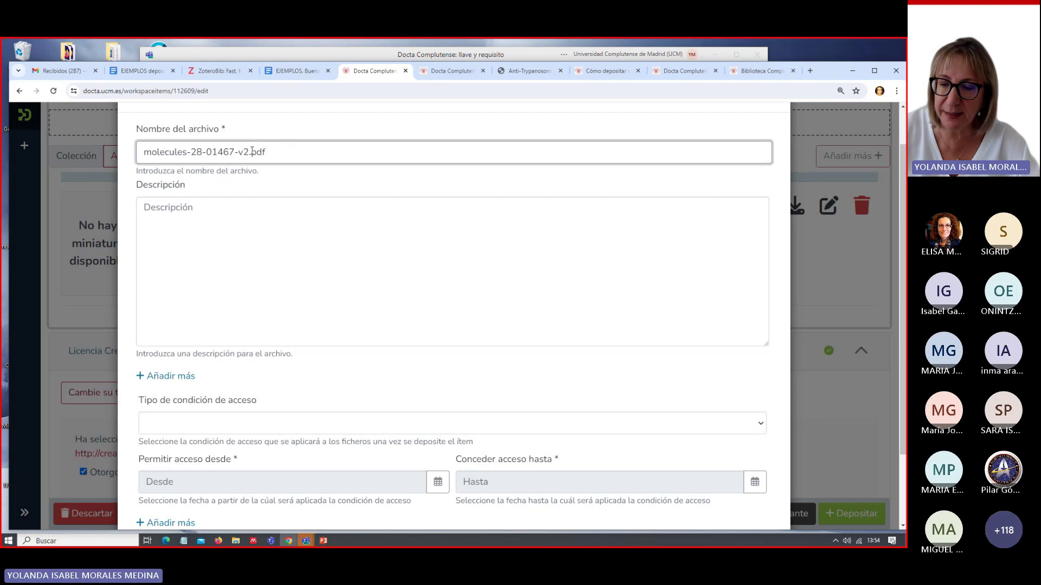
key("BackSpace")
key("BackSpace")
key("BackSpace")
key("BackSpace")
key("BackSpace")
key("BackSpace")
key("BackSpace")
key("BackSpace")
key("BackSpace")
key("BackSpace")
key("BackSpace")
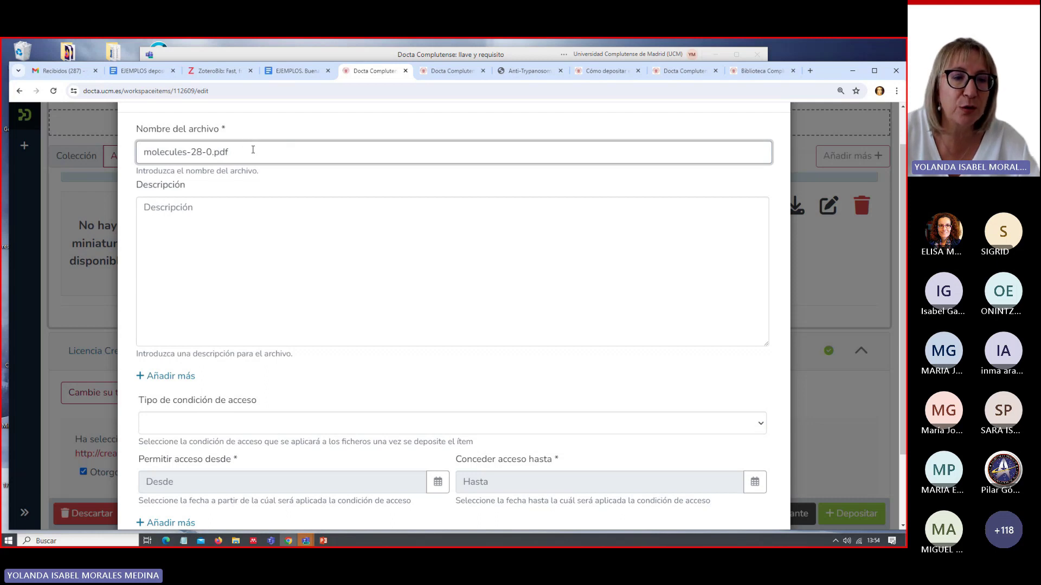
key("BackSpace")
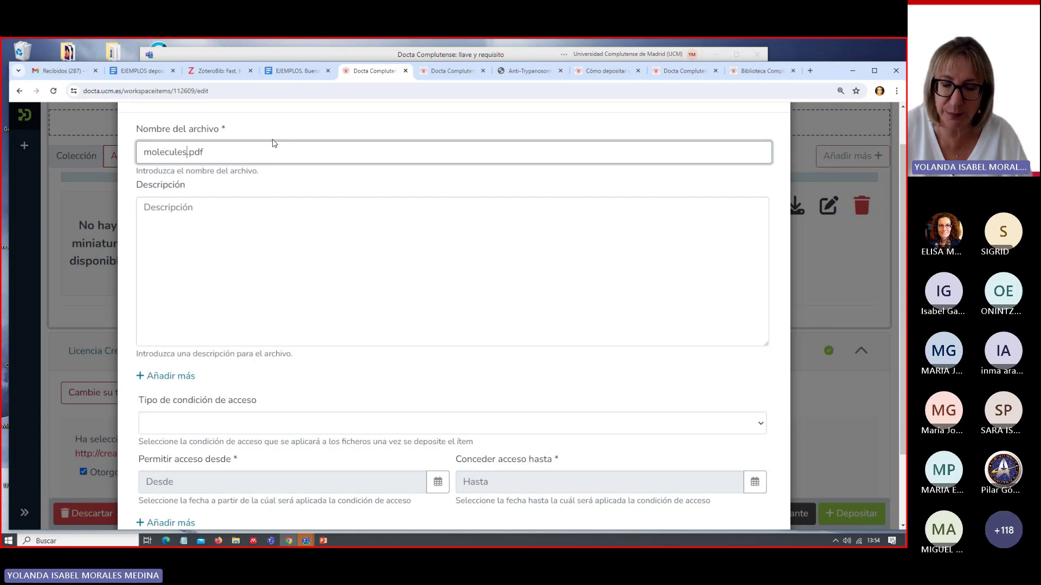
type("_")
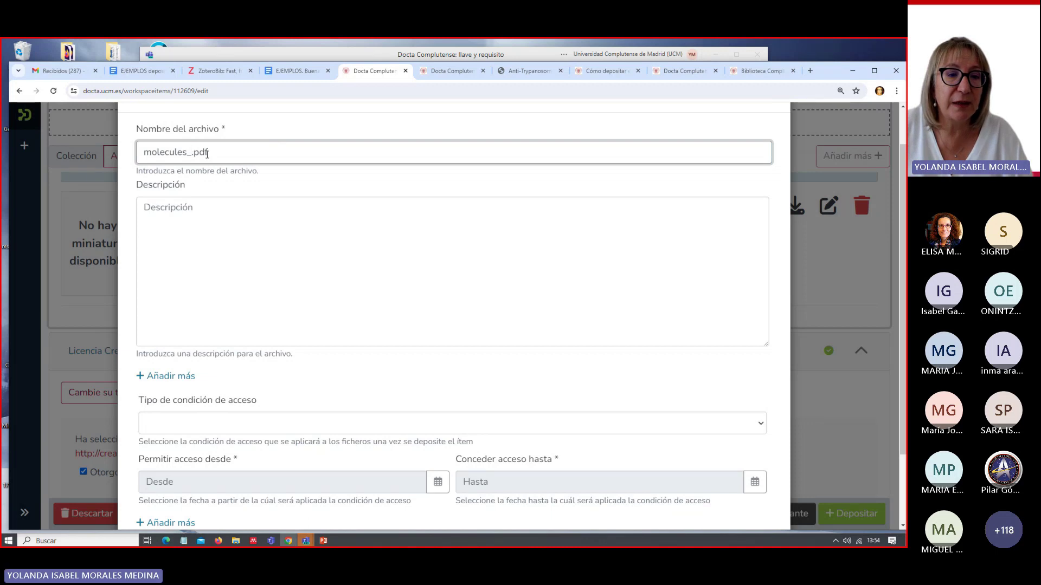
key("BackSpace")
- Enter "version en castellano" as the file's description
left_click(226, 229)
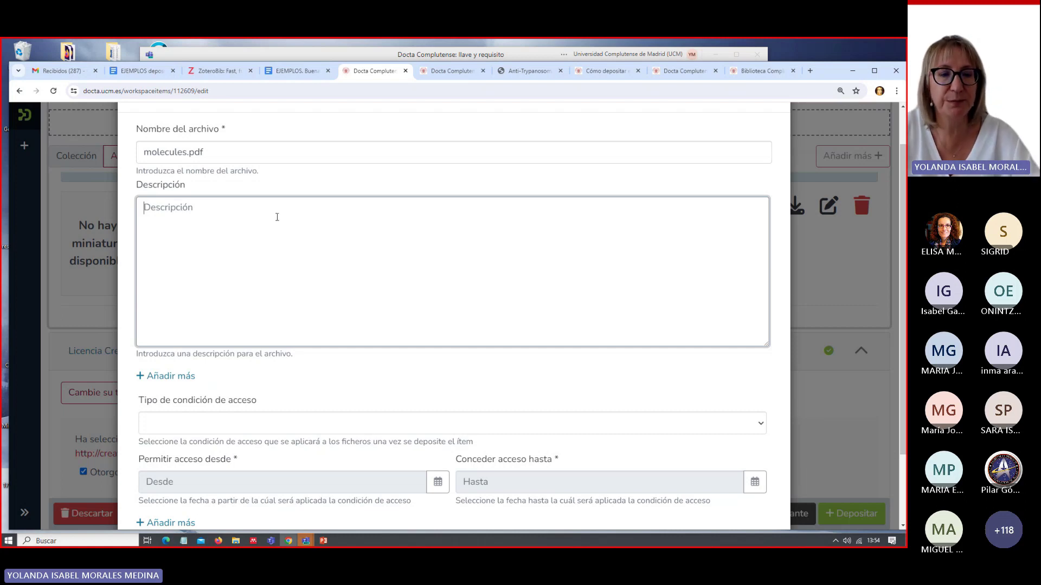
type("version en ca")
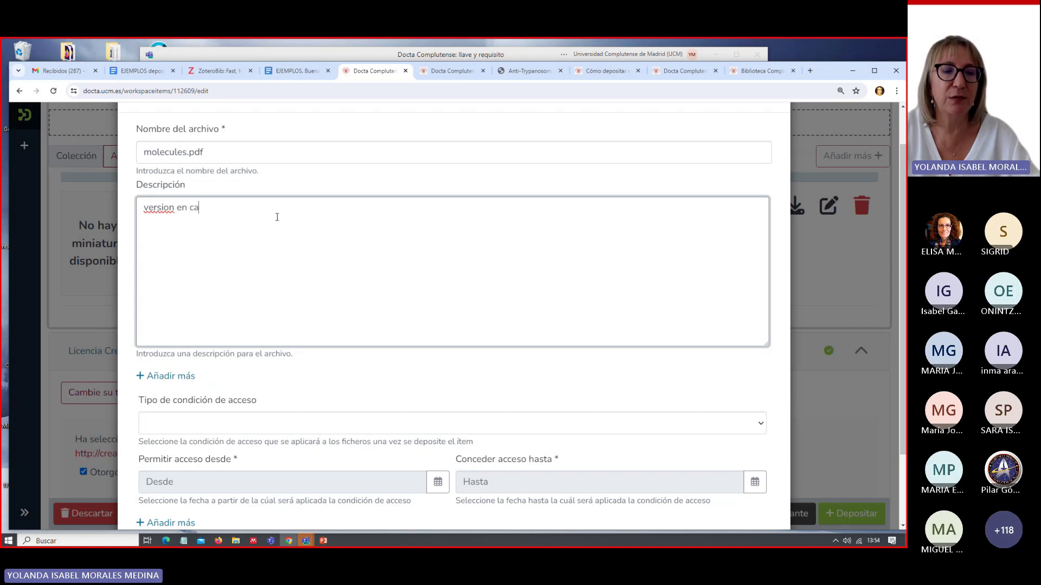
type("stellano")
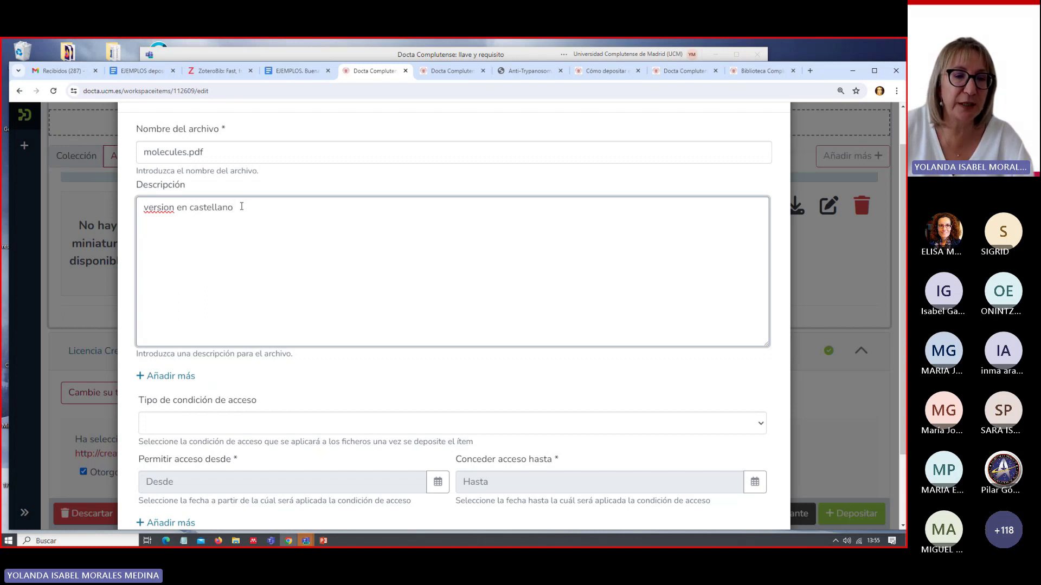
- Set the file's access condition type to openaccess
scroll(283, 247, "down", 1)
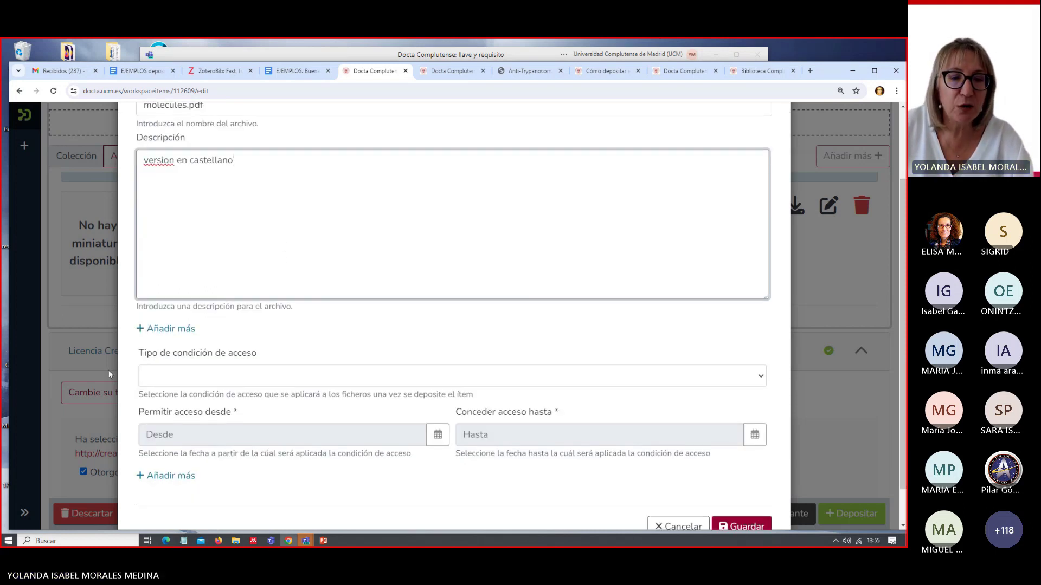
left_click(425, 376)
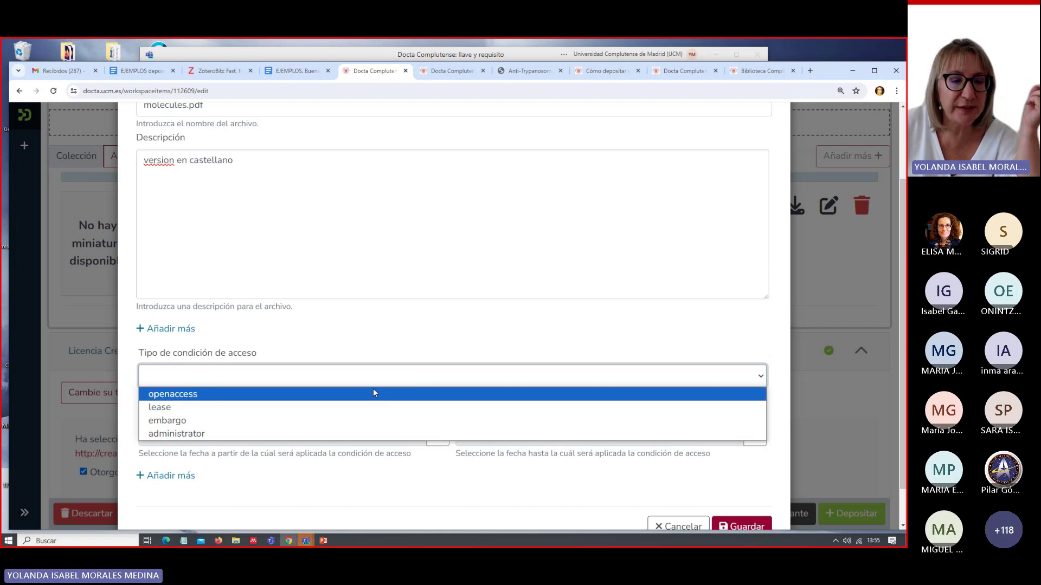
left_click(291, 399)
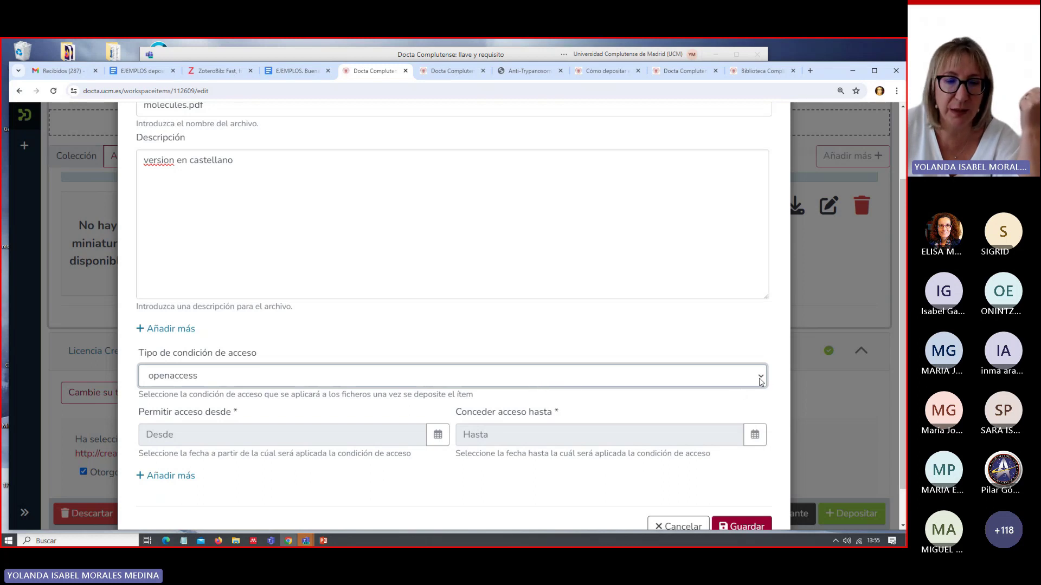
- Change the file's access condition to embargo, with access allowed from 2025-05-10
left_click(683, 381)
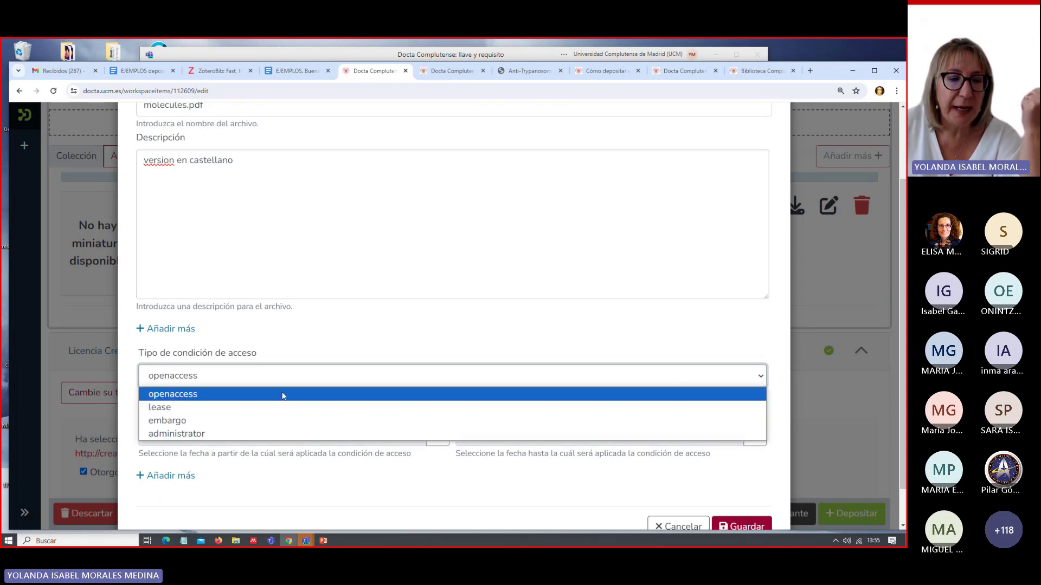
left_click(169, 421)
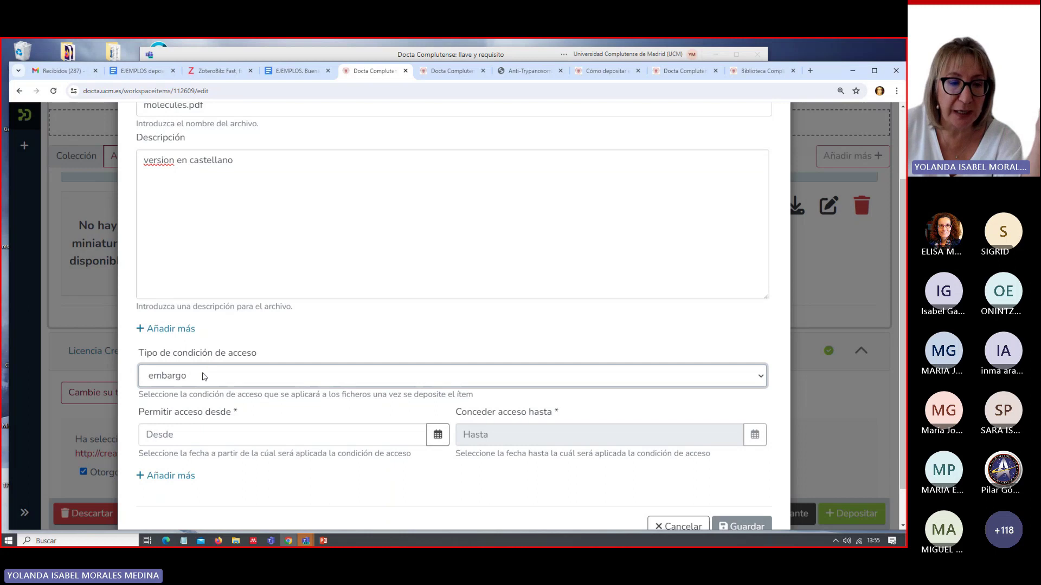
left_click(437, 440)
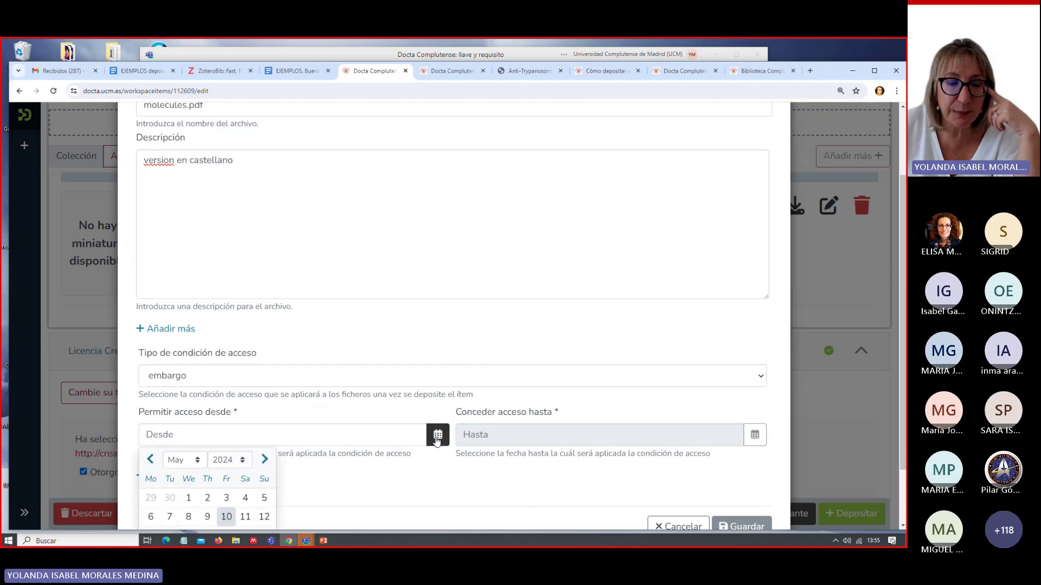
scroll(646, 365, "down", 1)
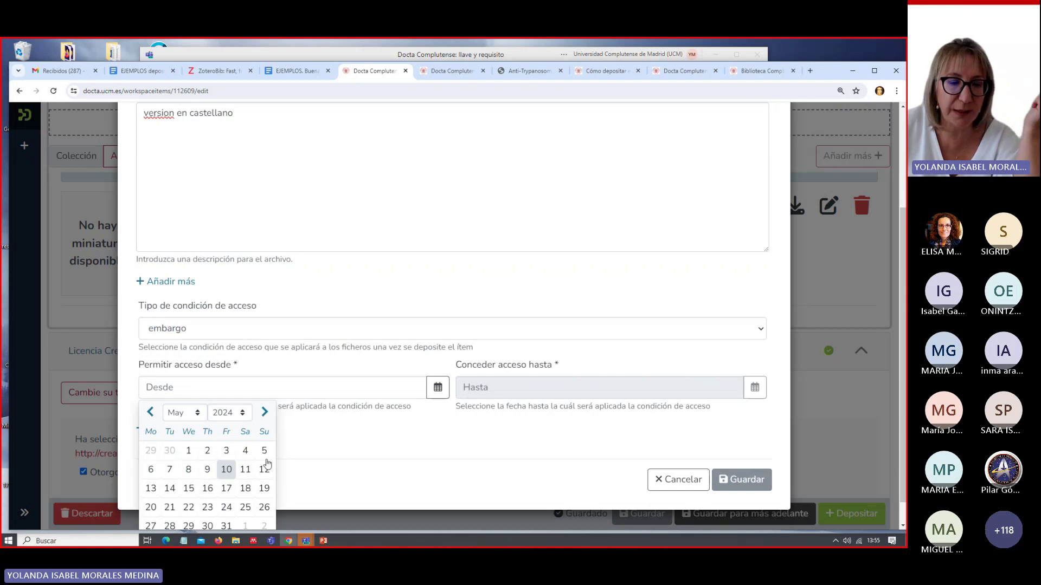
left_click(242, 417)
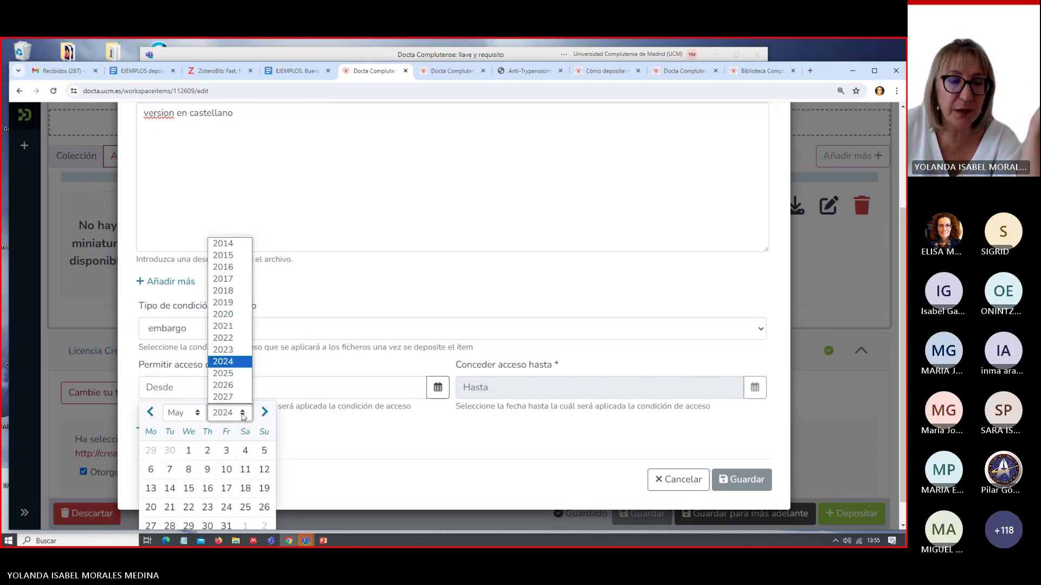
left_click(238, 377)
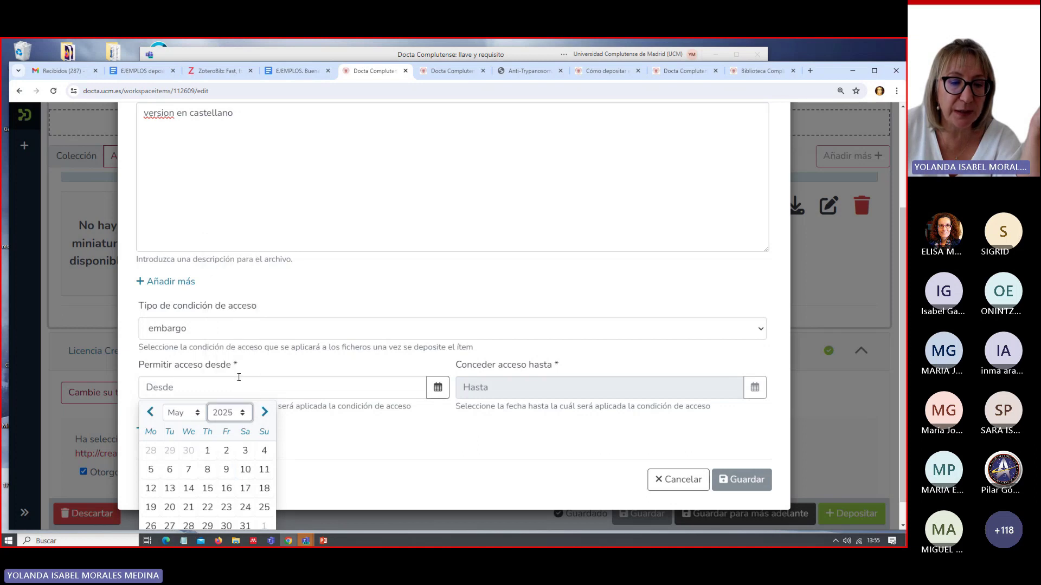
left_click(245, 470)
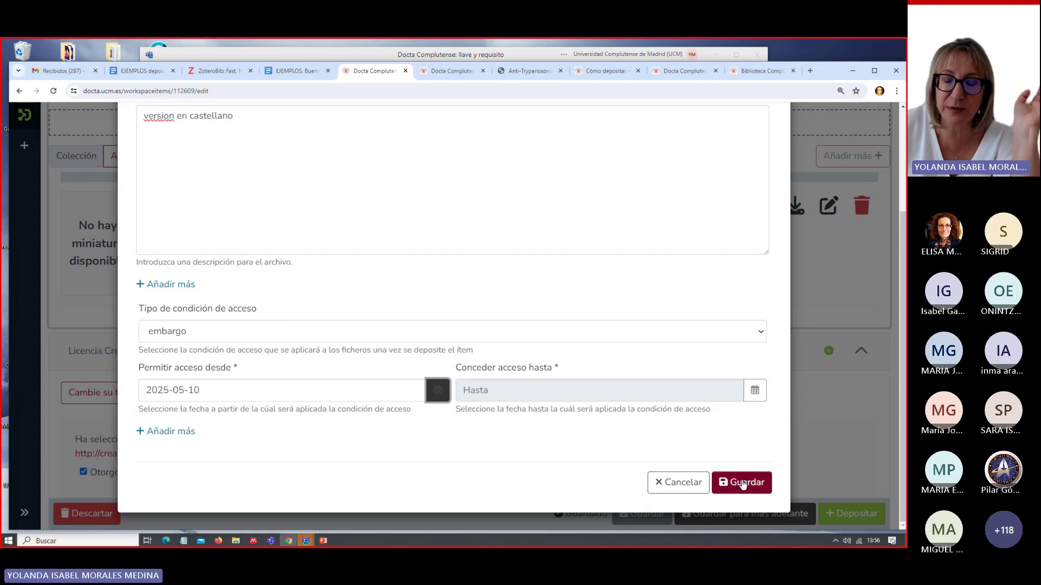
- Switch the file's access condition from embargo to administrator
left_click(762, 333)
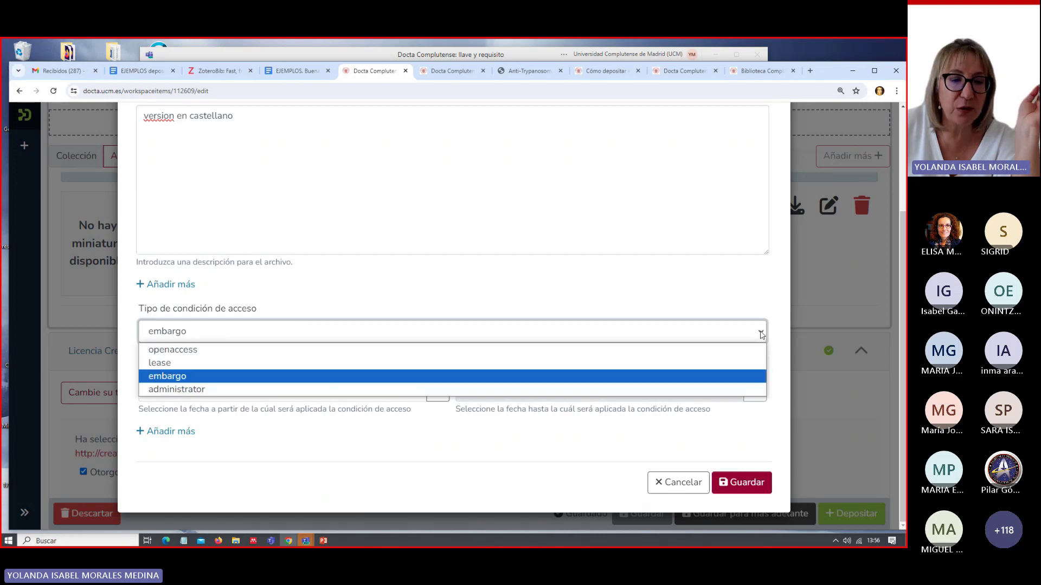
left_click(169, 390)
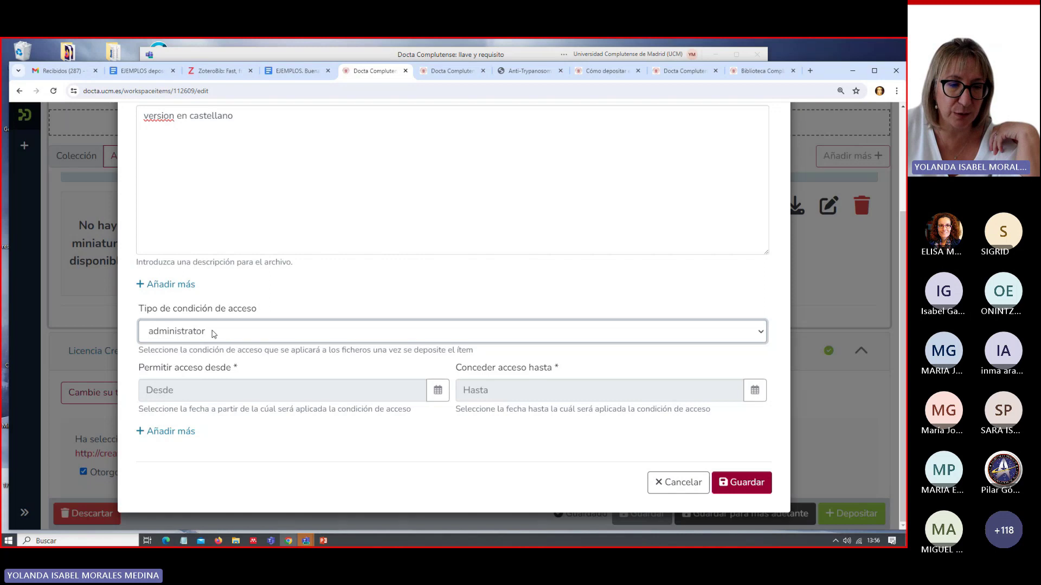
- Return the file's access condition to openaccess and save the file details
left_click(761, 333)
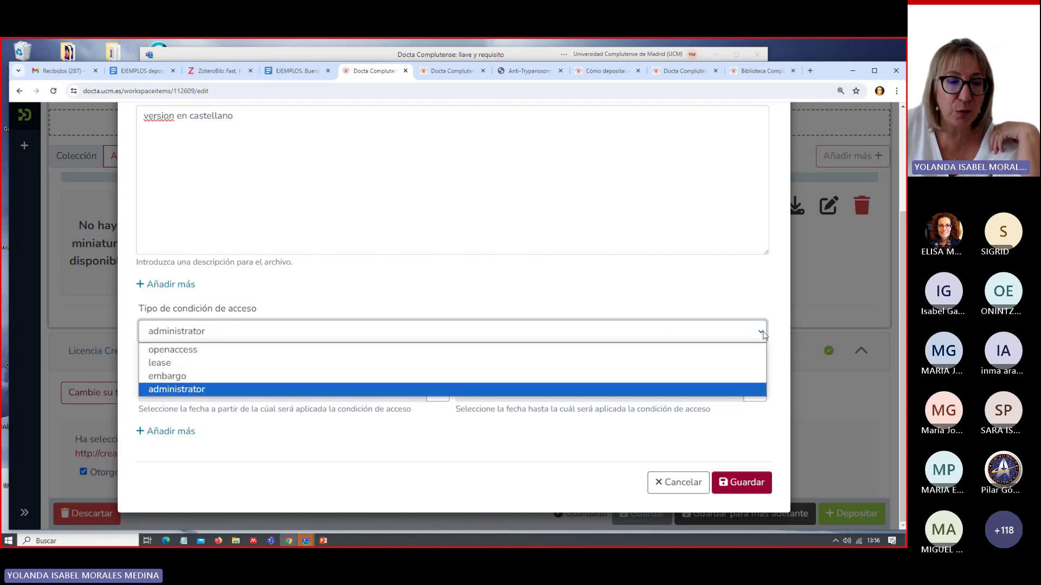
left_click(203, 350)
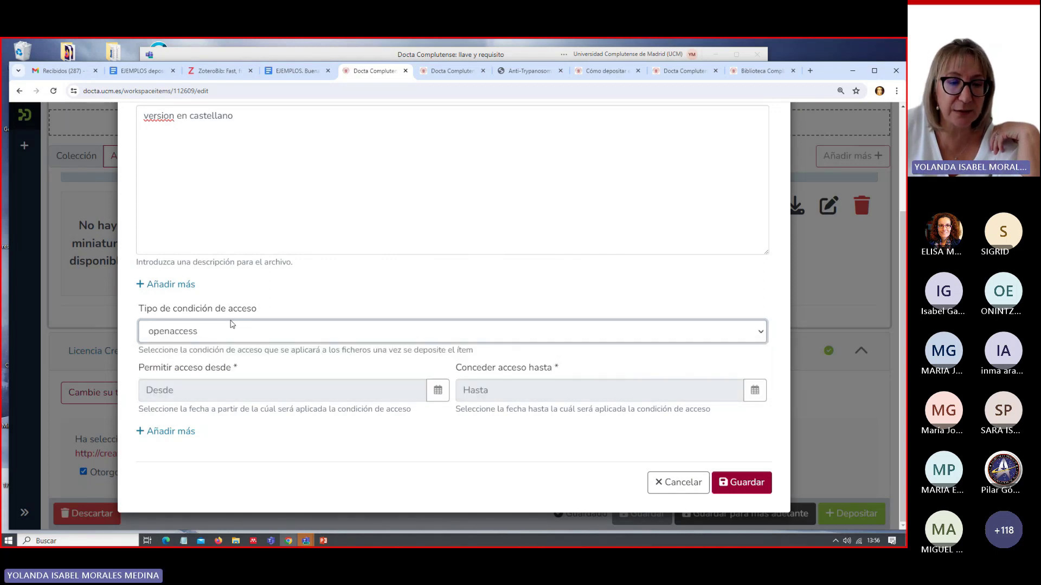
left_click(736, 482)
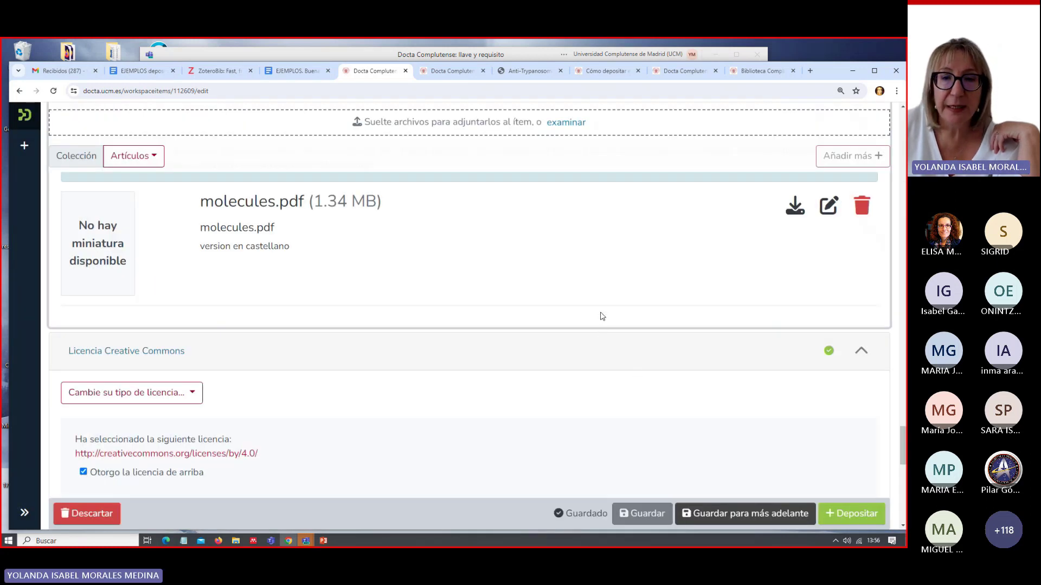
scroll(600, 319, "down", 4)
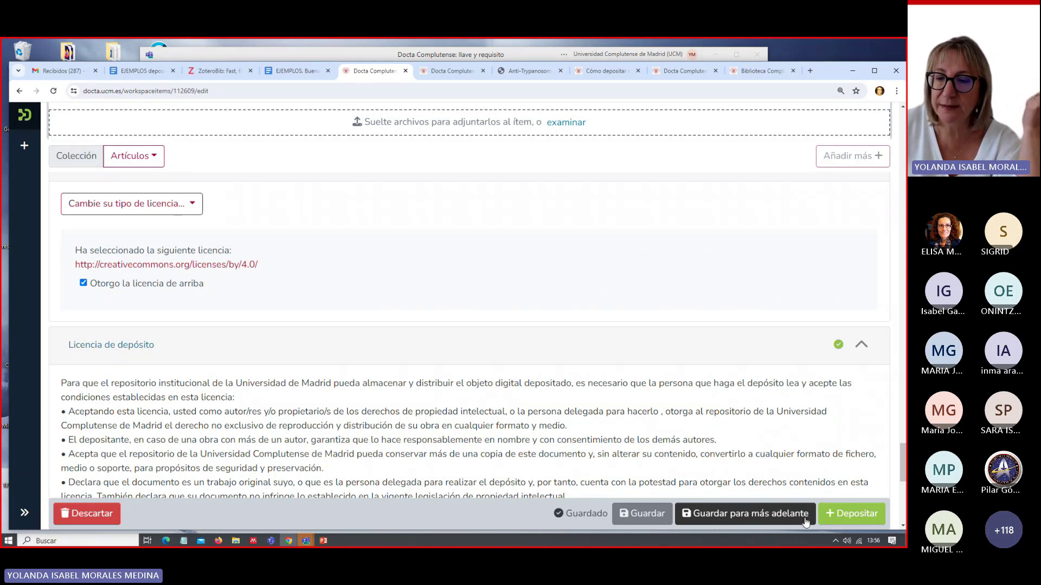
- Deposit the completed article submission and check its entry in the list of own submissions
left_click(843, 517)
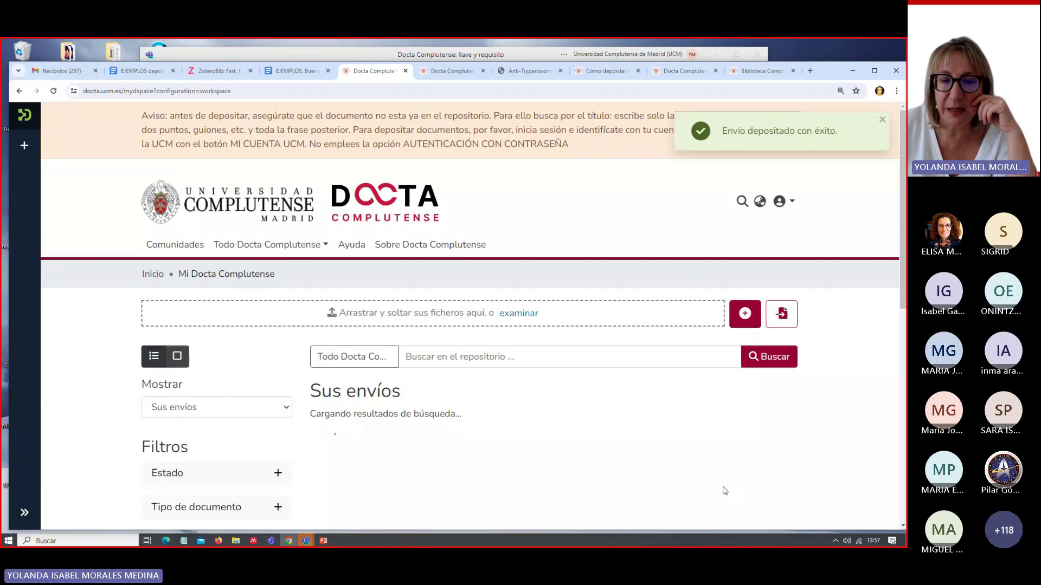
scroll(723, 490, "down", 2)
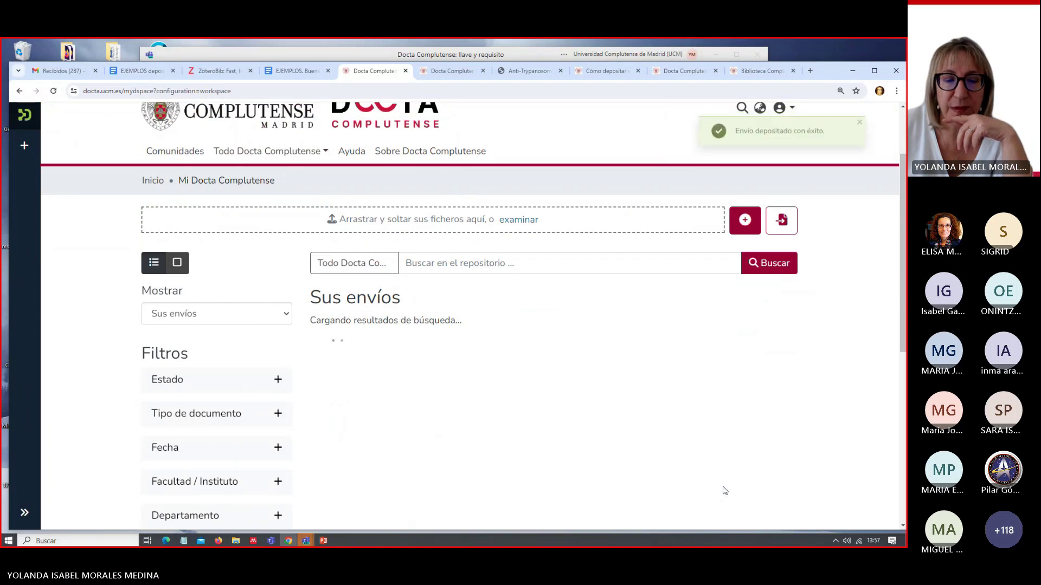
scroll(725, 490, "down", 1)
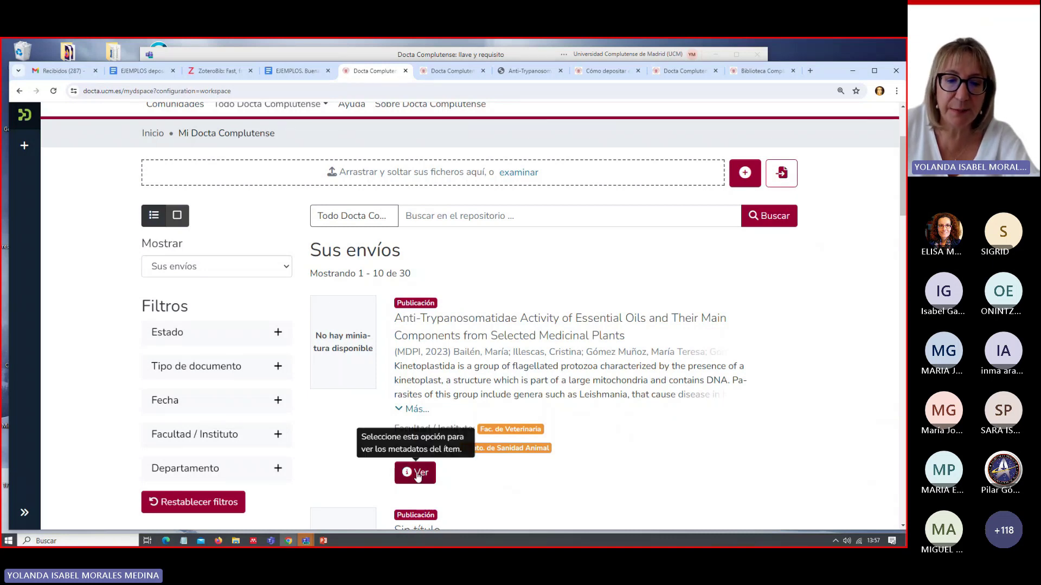
- Expand the Estado filter for the submissions list and restrict the list to Workspace items
scroll(417, 476, "down", 1)
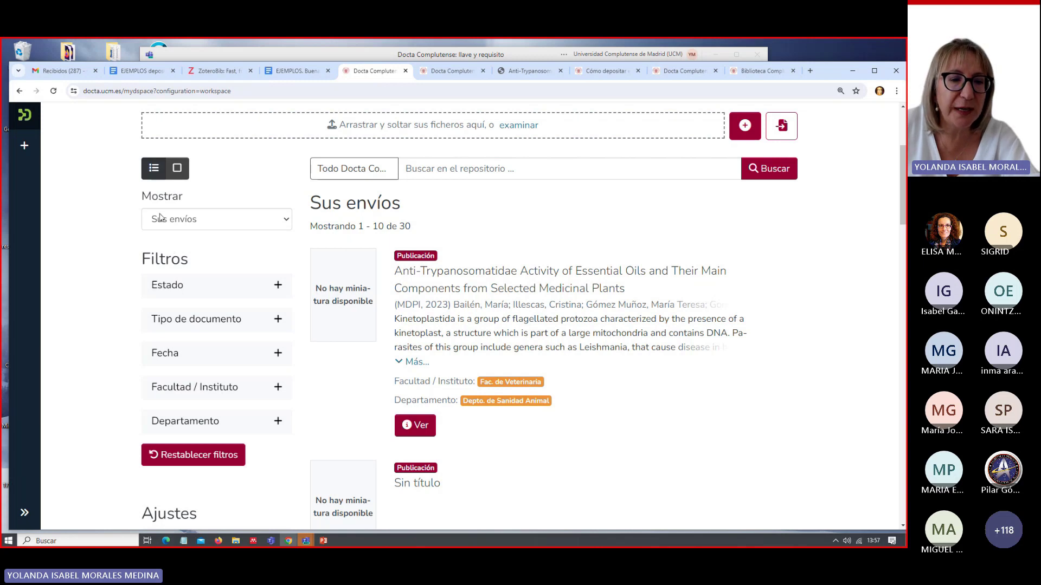
left_click(277, 286)
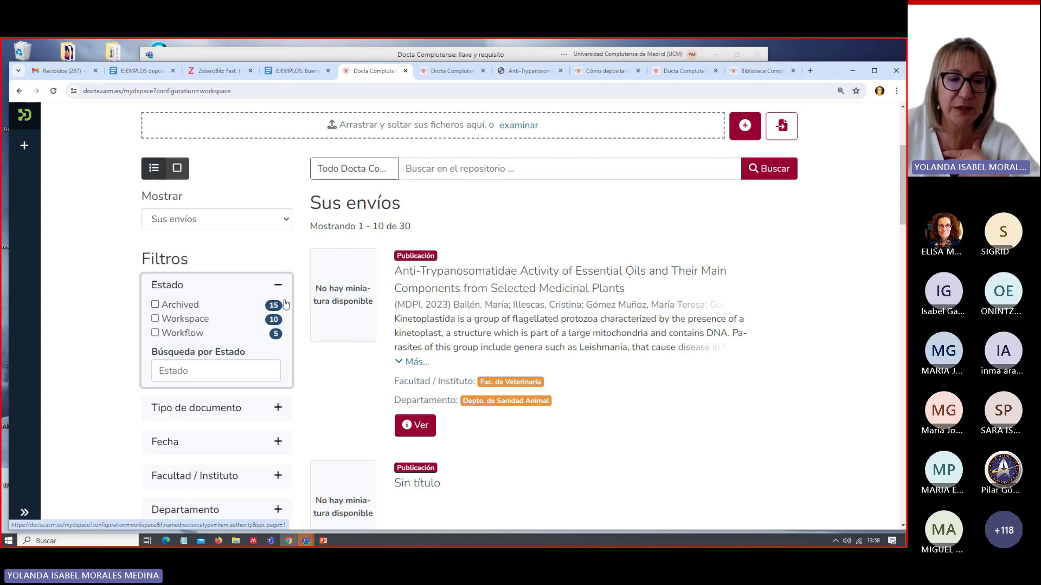
left_click(155, 320)
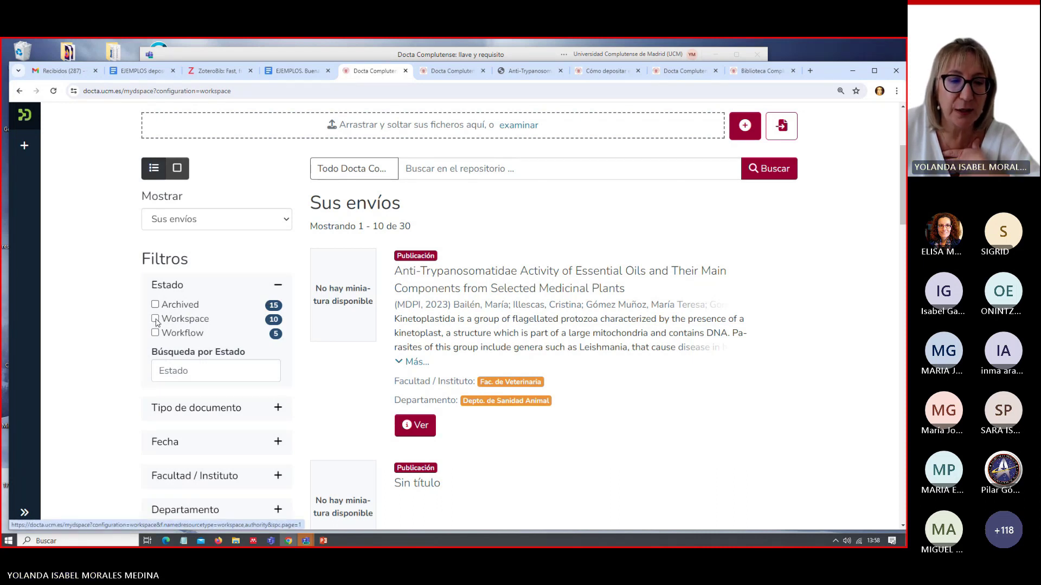